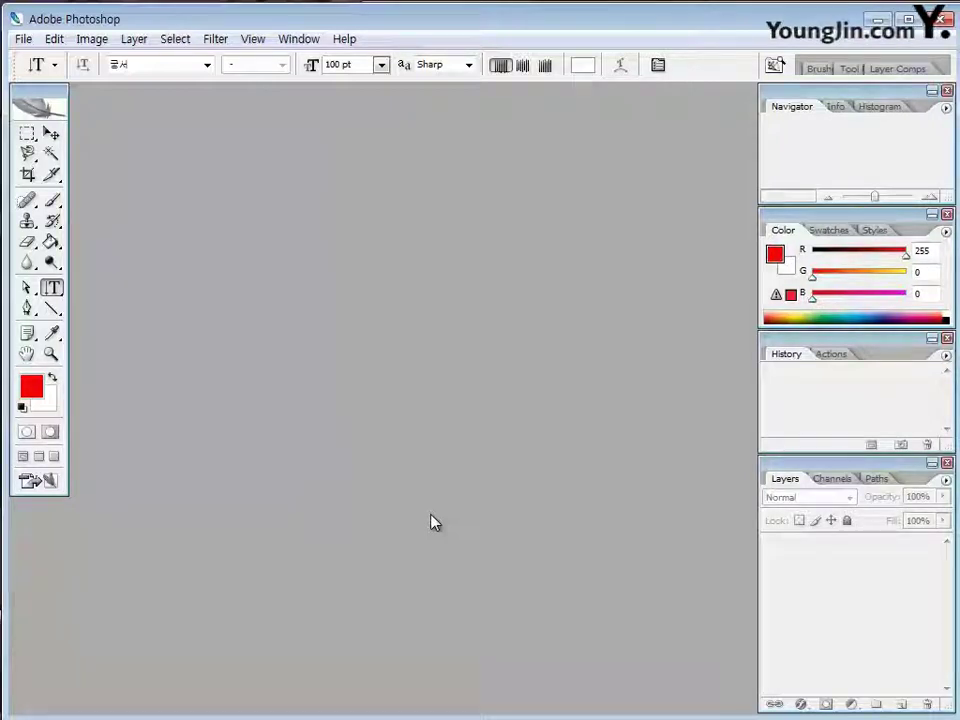
Switch to the Move tool after glancing at the File menu without opening anything
{"action": "key", "text": "v"}
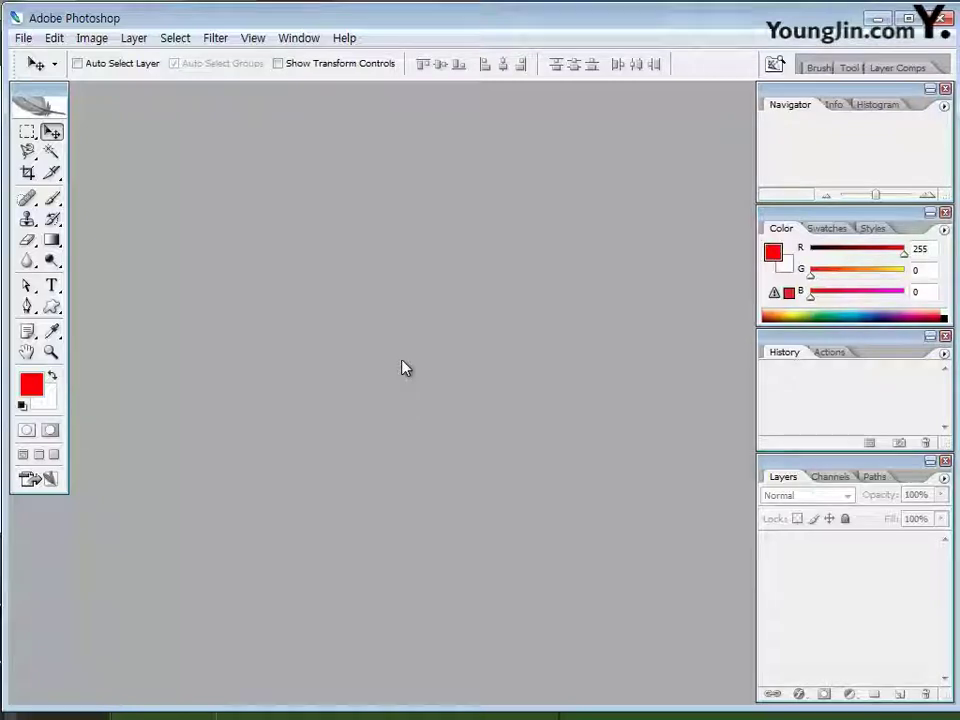
{"action": "key", "text": "t"}
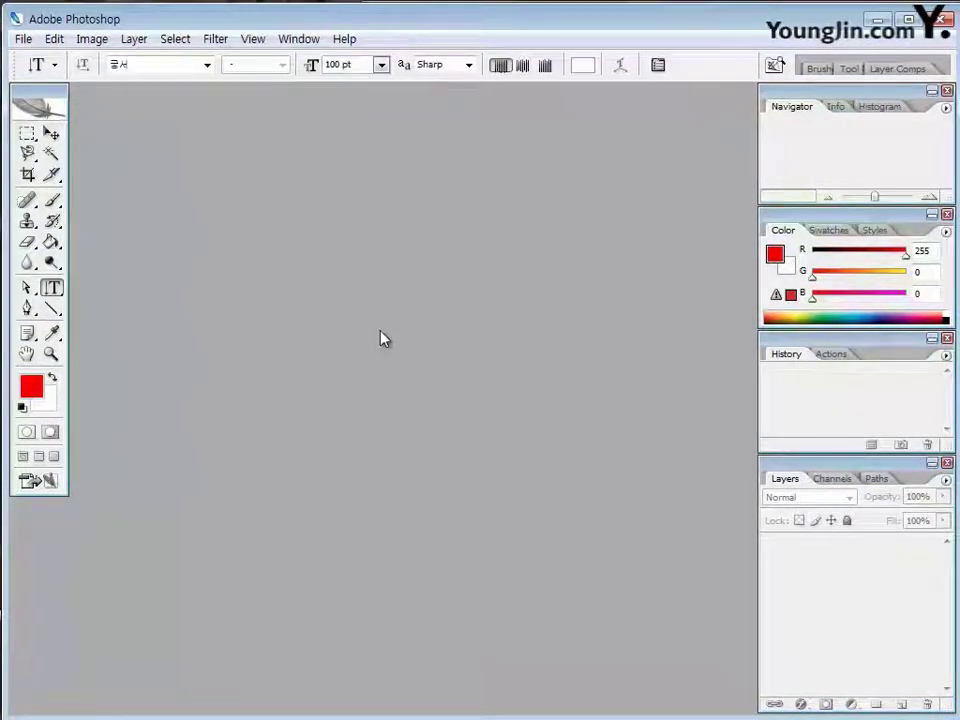
{"action": "left_click", "coordinate": [22, 39]}
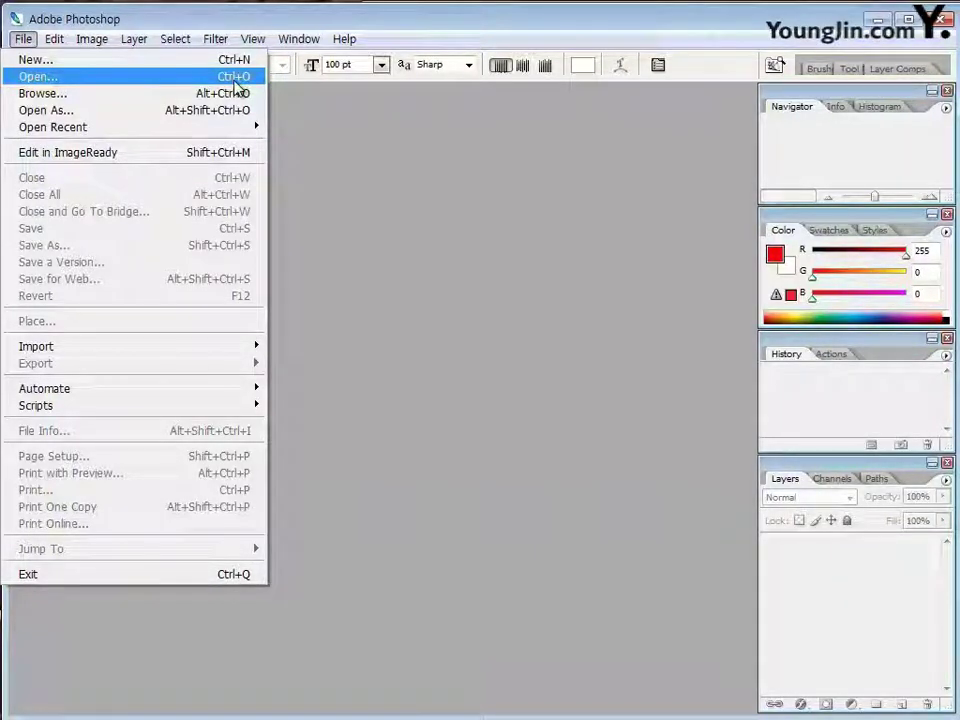
{"action": "left_click", "coordinate": [458, 345]}
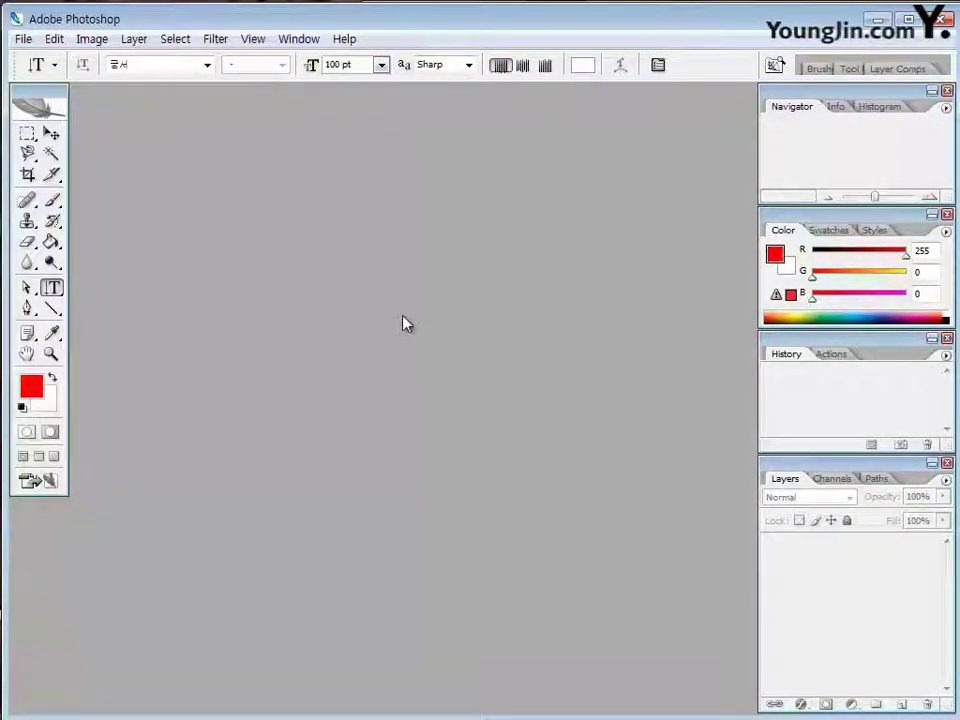
{"action": "key", "text": "v"}
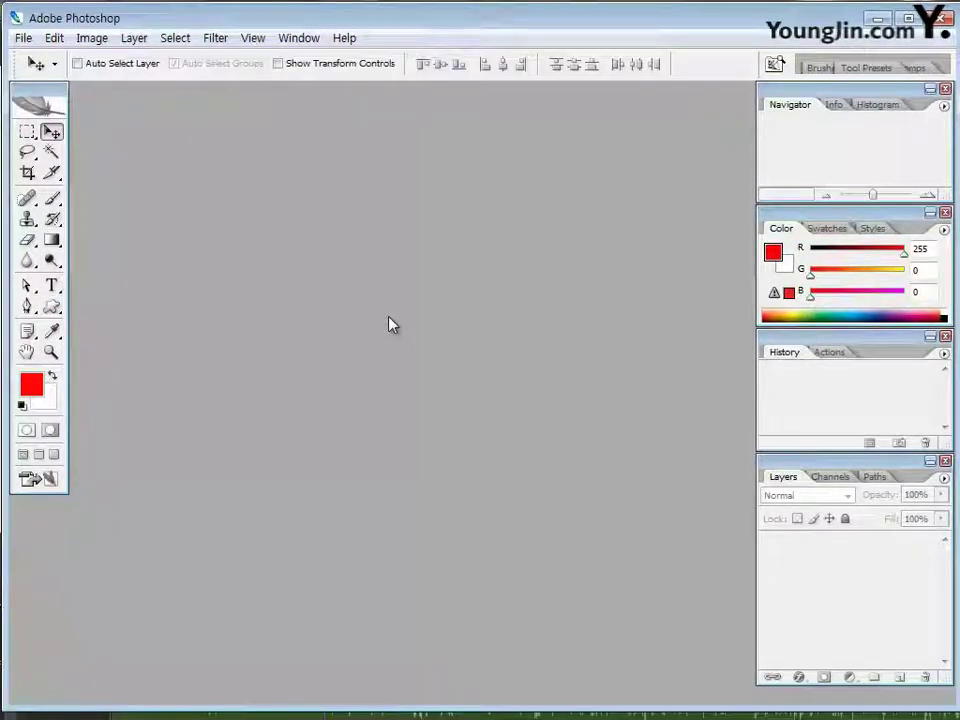
Open 2급-1.JPG from the 본문 folder with Ctrl+O
{"action": "key", "text": "ctrl+o"}
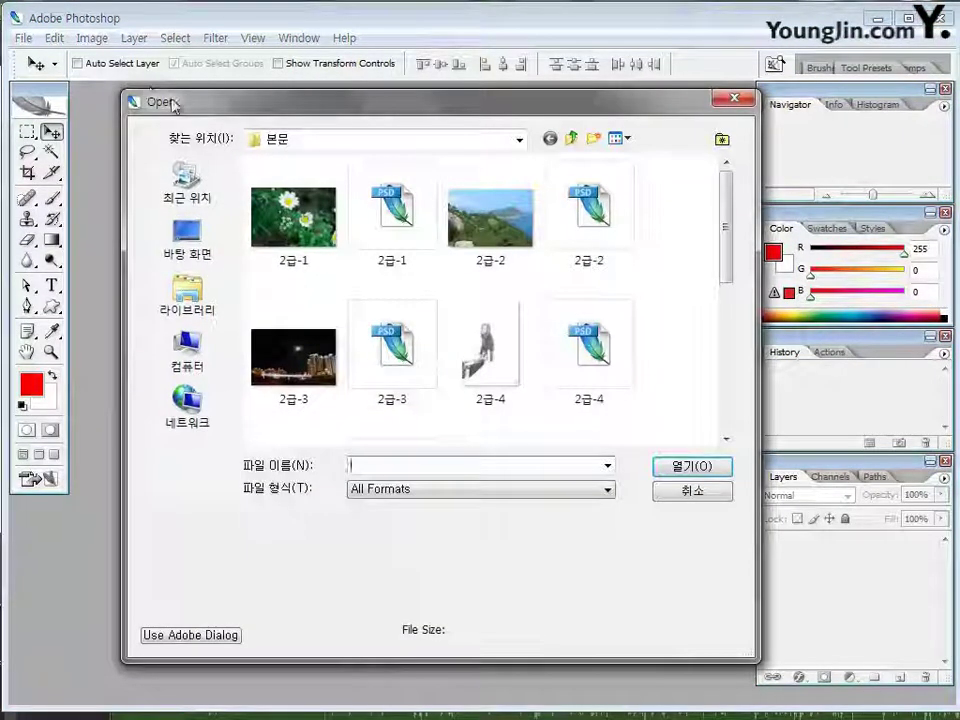
{"action": "left_click", "coordinate": [302, 236]}
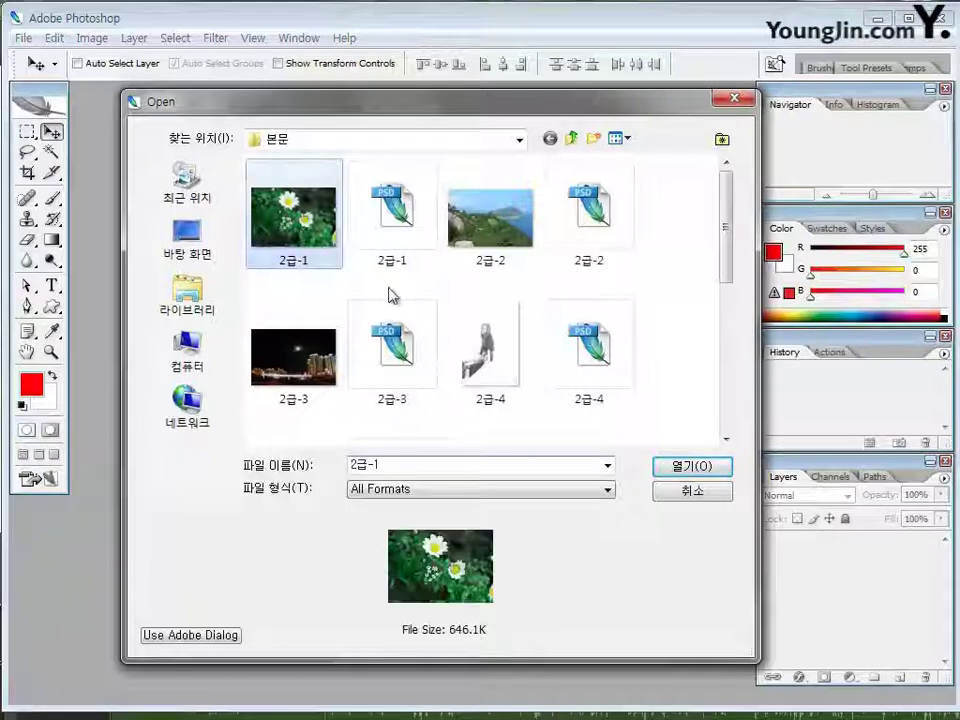
{"action": "left_click", "coordinate": [689, 479]}
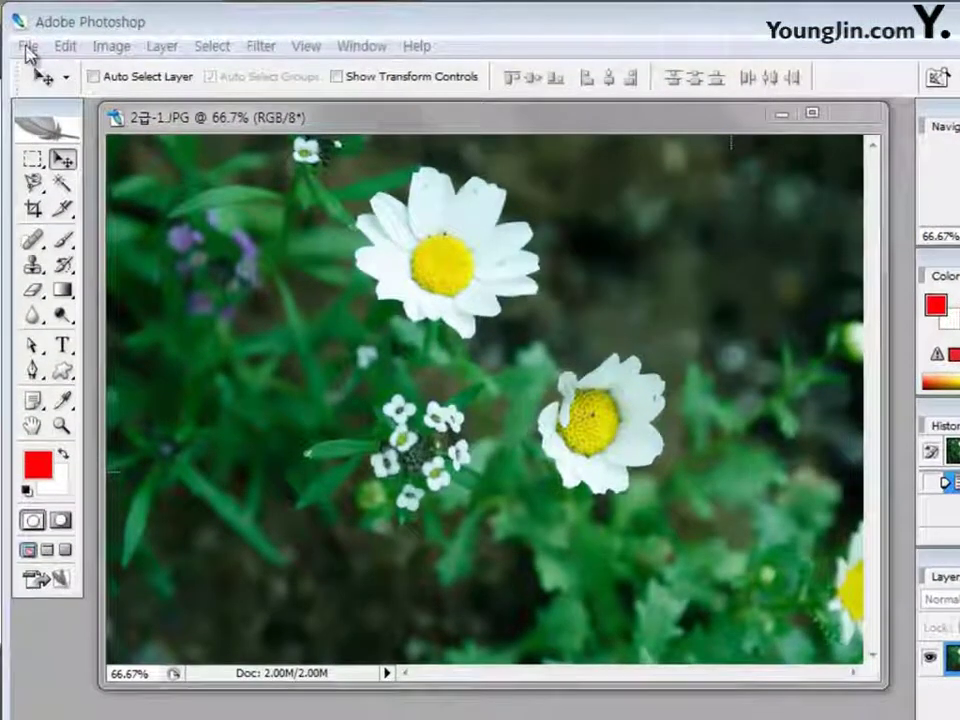
Start a new document measured in pixels with Width 1000 and Height 600
{"action": "left_click", "coordinate": [29, 46]}
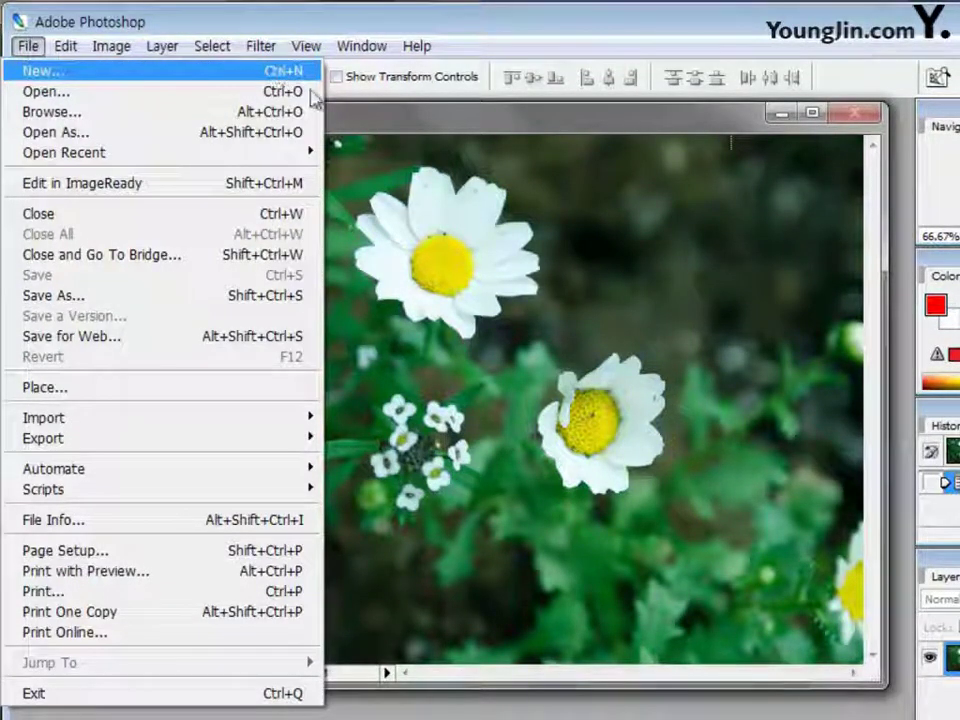
{"action": "left_click", "coordinate": [484, 716]}
{"action": "key", "text": "ctrl+n"}
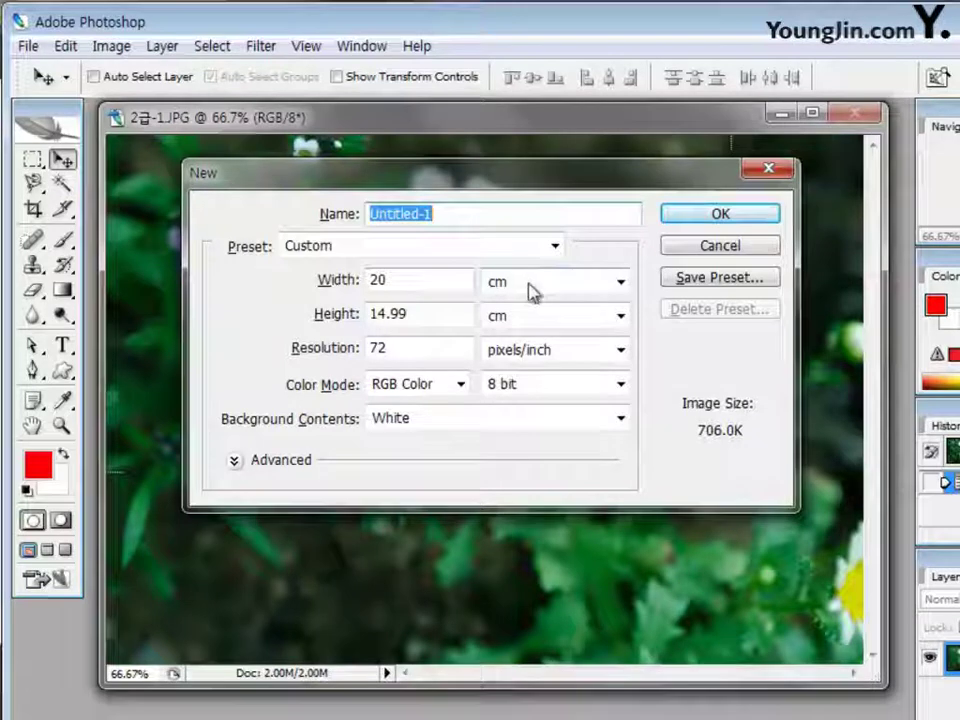
{"action": "left_click", "coordinate": [620, 283]}
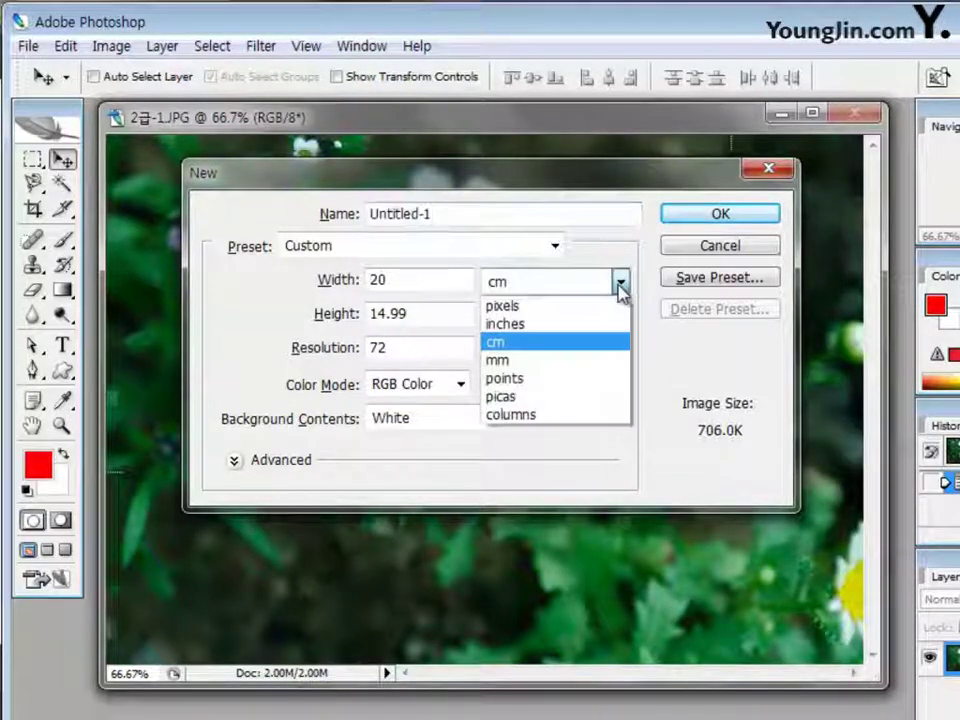
{"action": "left_click", "coordinate": [575, 308]}
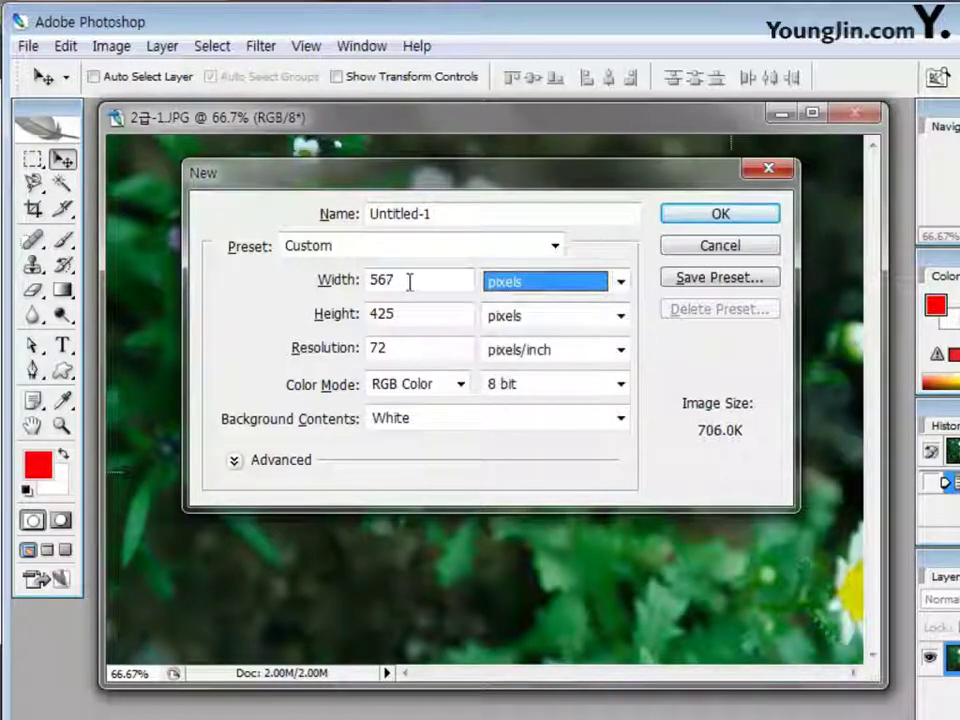
{"action": "left_click", "coordinate": [373, 280]}
{"action": "double_click", "coordinate": [378, 280]}
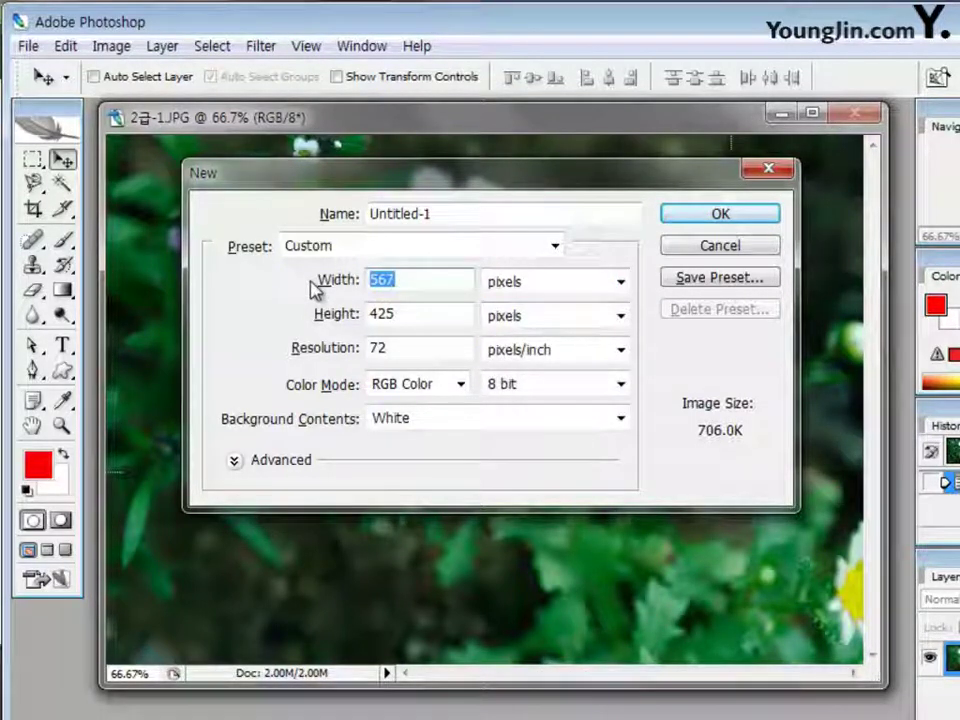
{"action": "type", "text": "1000"}
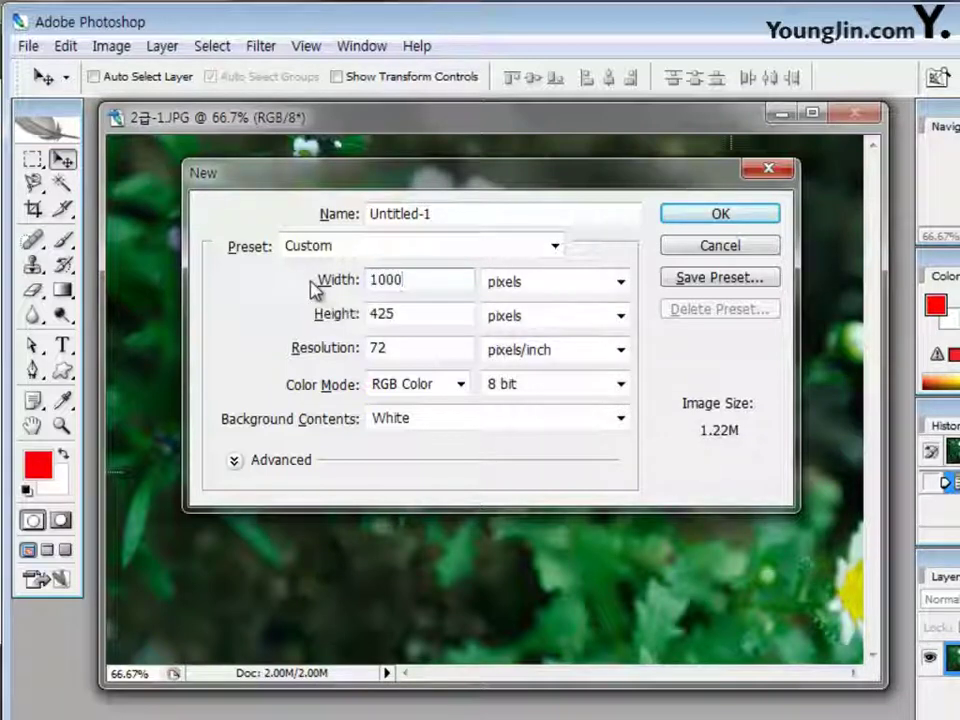
{"action": "key", "text": "Tab"}
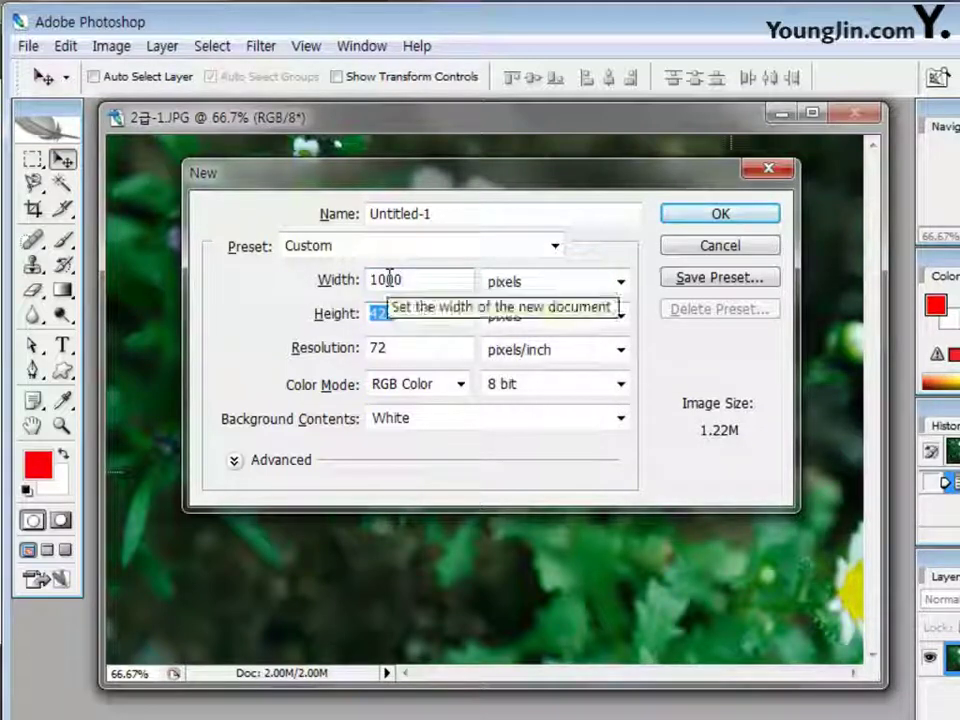
{"action": "type", "text": "600"}
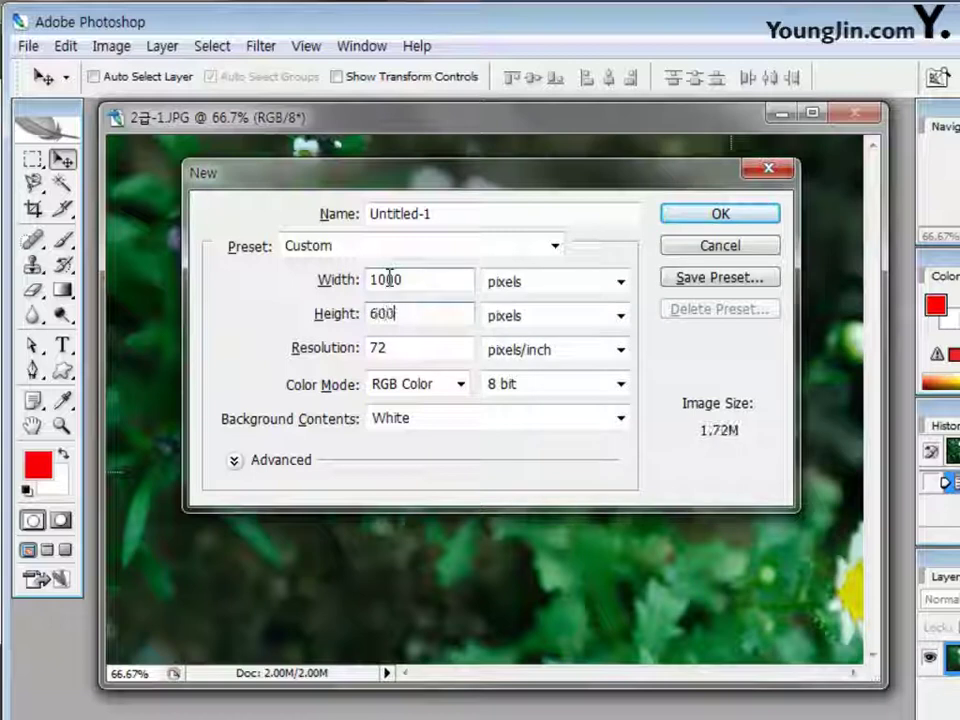
{"action": "key", "text": "Tab"}
{"action": "key", "text": "Tab"}
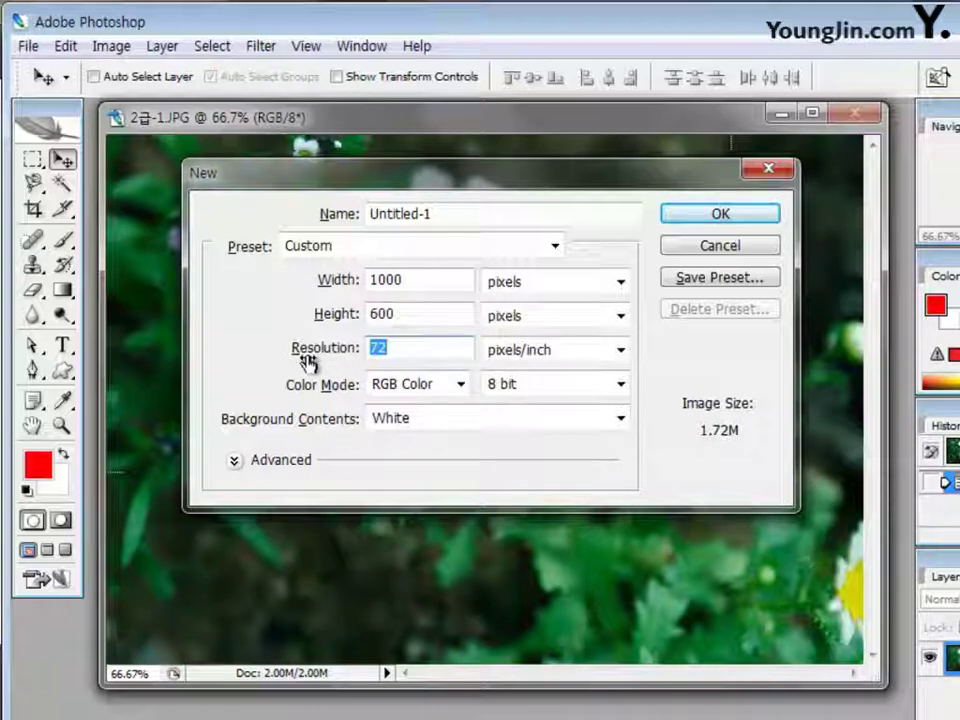
{"action": "left_click", "coordinate": [390, 347]}
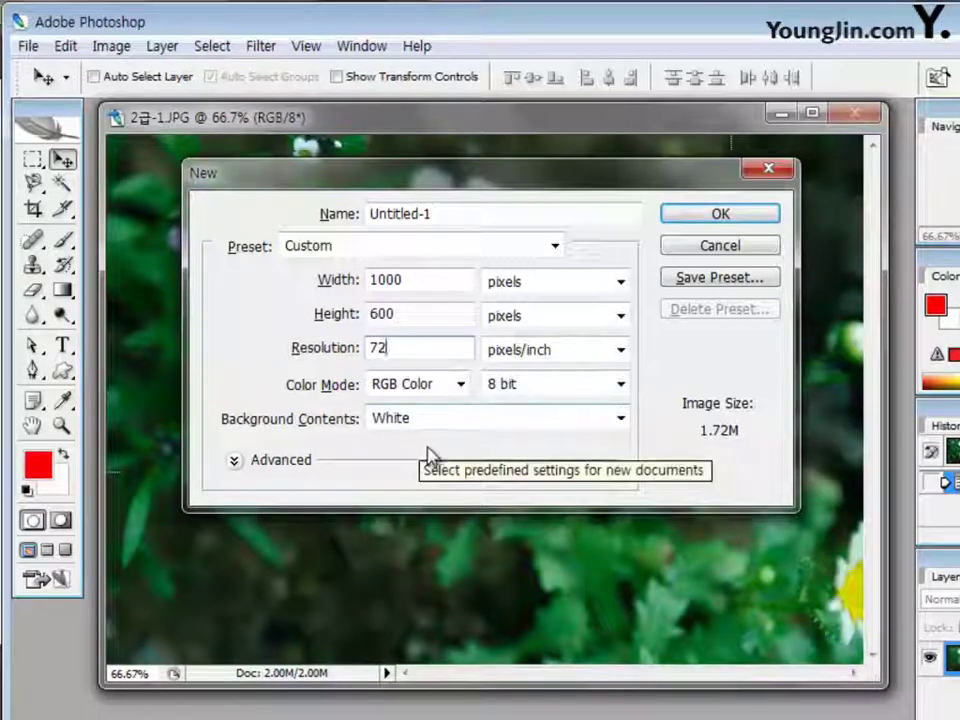
Keep White as background contents and create the 1000 × 600 Untitled-1 canvas
{"action": "left_click", "coordinate": [619, 420]}
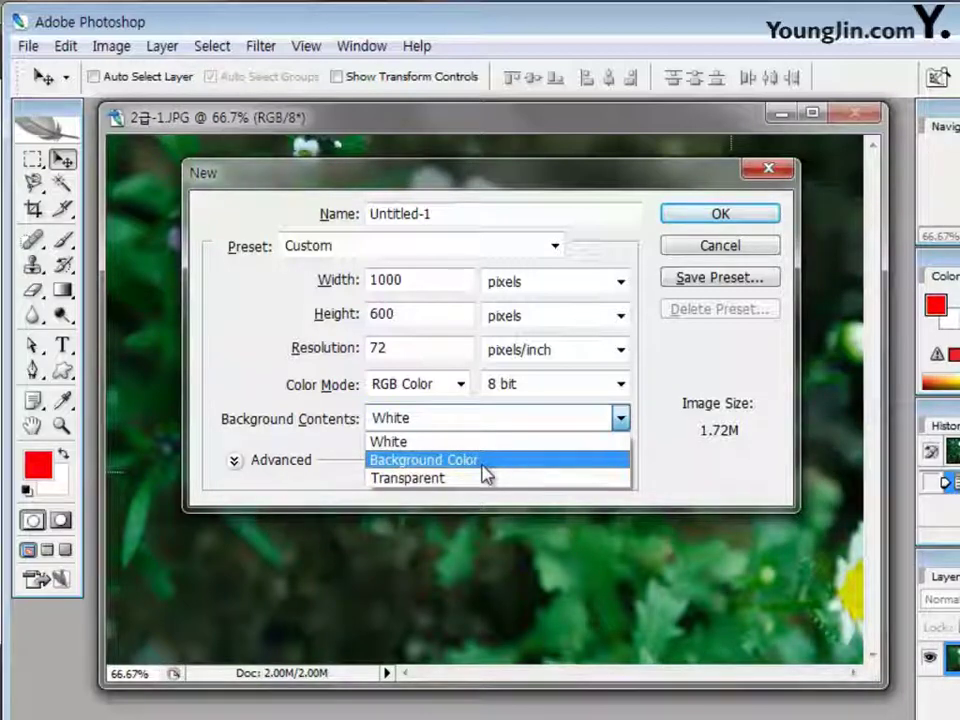
{"action": "left_click", "coordinate": [660, 476]}
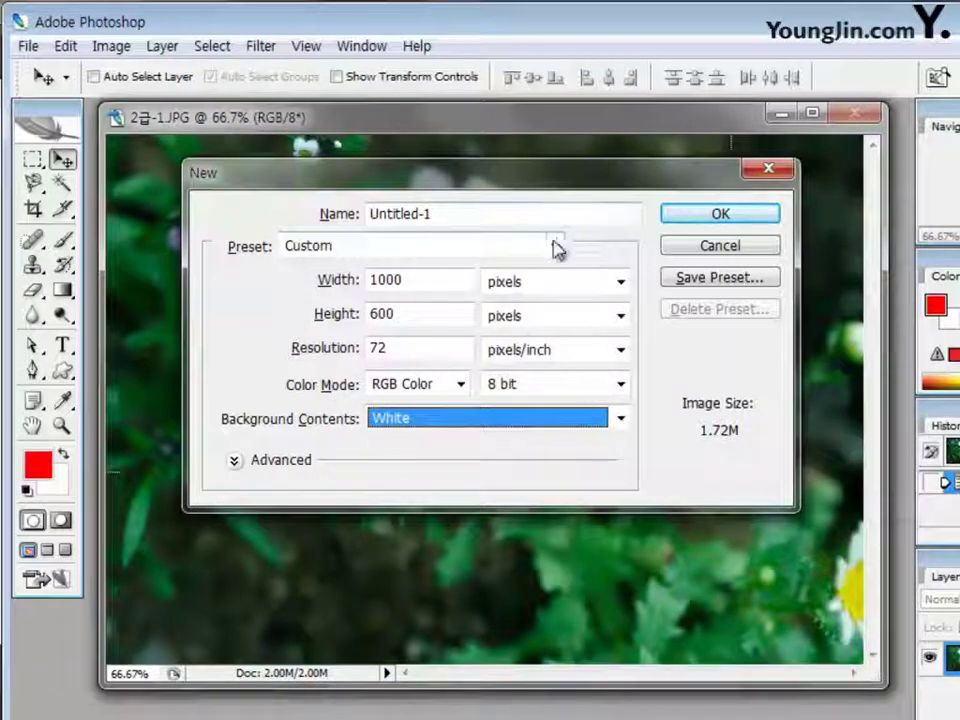
{"action": "left_click", "coordinate": [737, 218]}
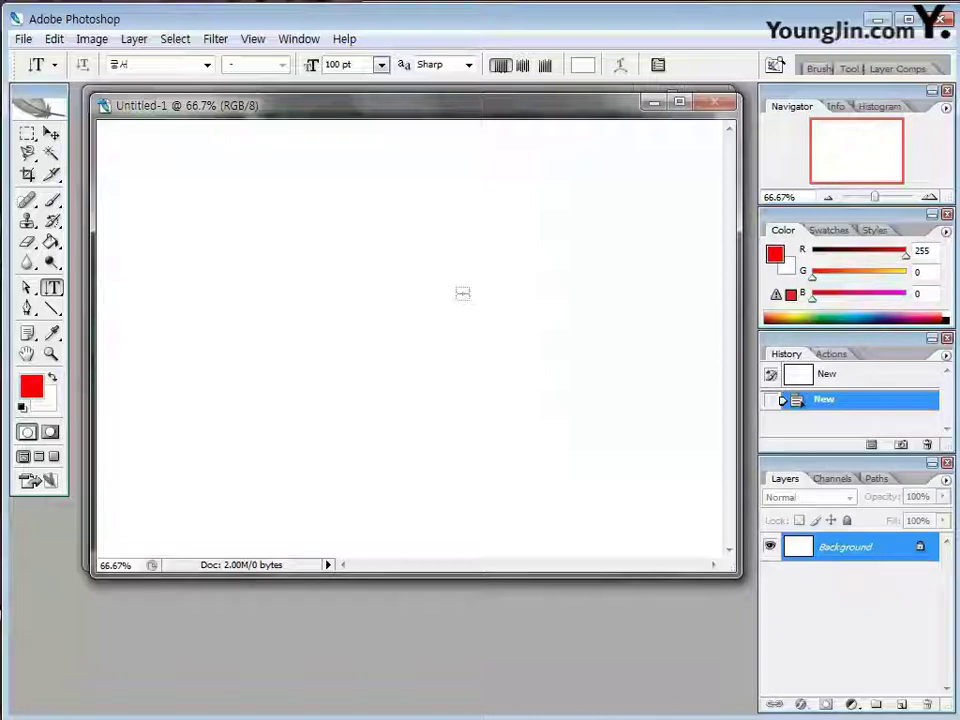
Turn on View > Rulers and set the ruler units to Pixels
{"action": "left_click", "coordinate": [253, 39]}
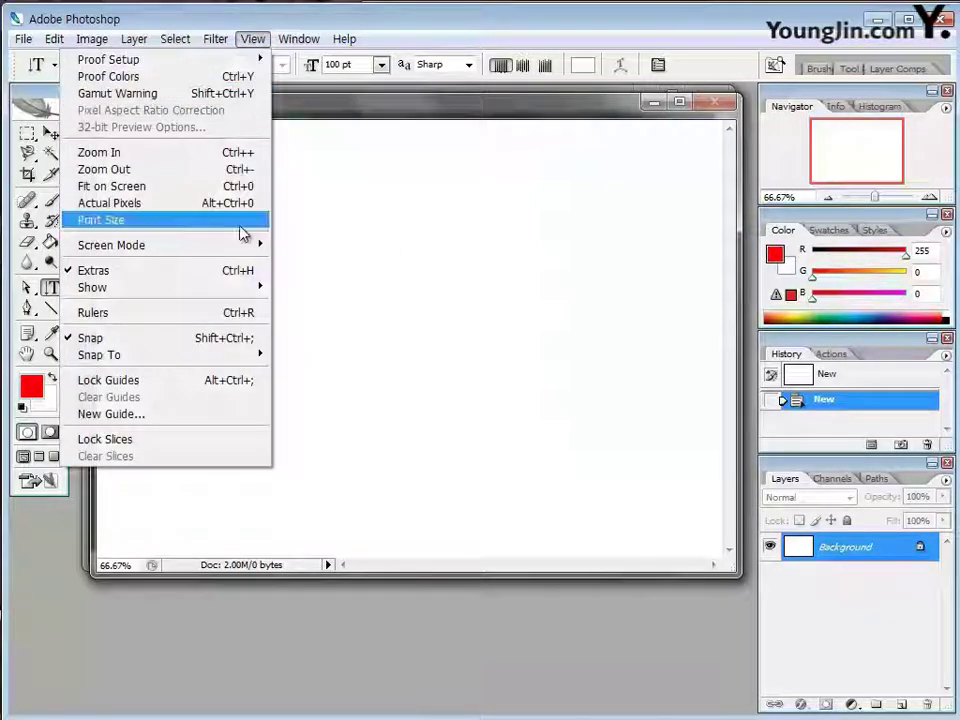
{"action": "left_click", "coordinate": [212, 320]}
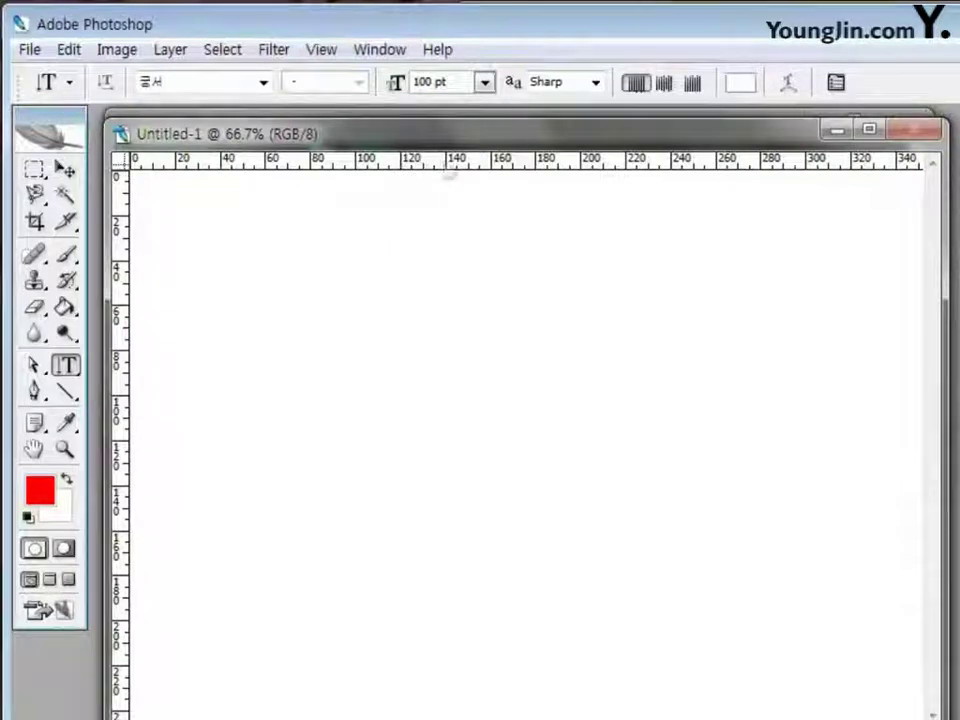
{"action": "right_click", "coordinate": [429, 164]}
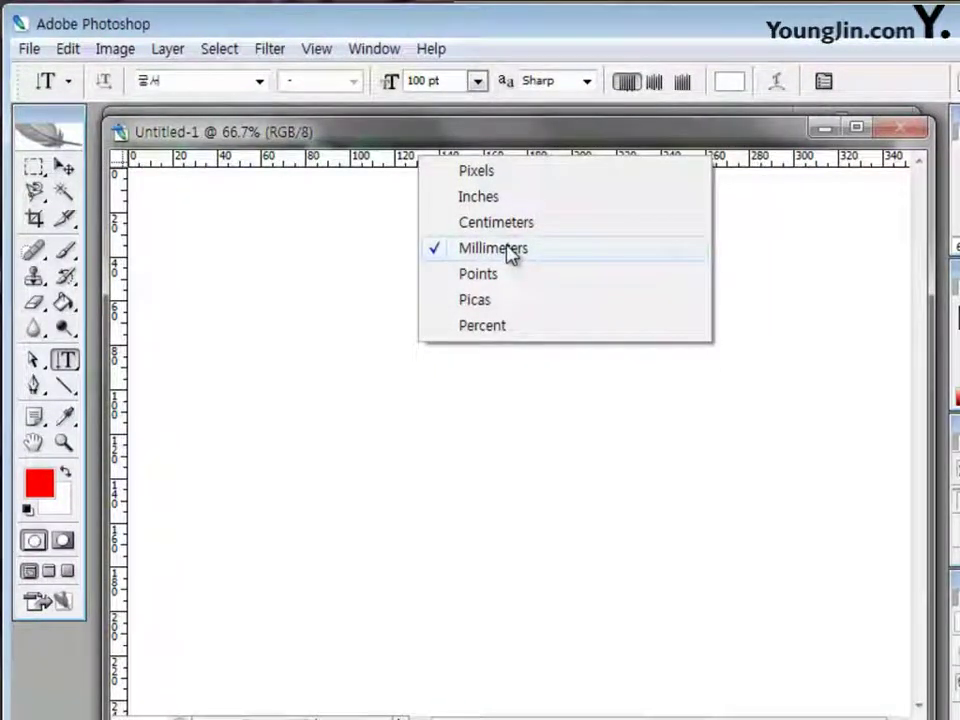
{"action": "left_click", "coordinate": [488, 178]}
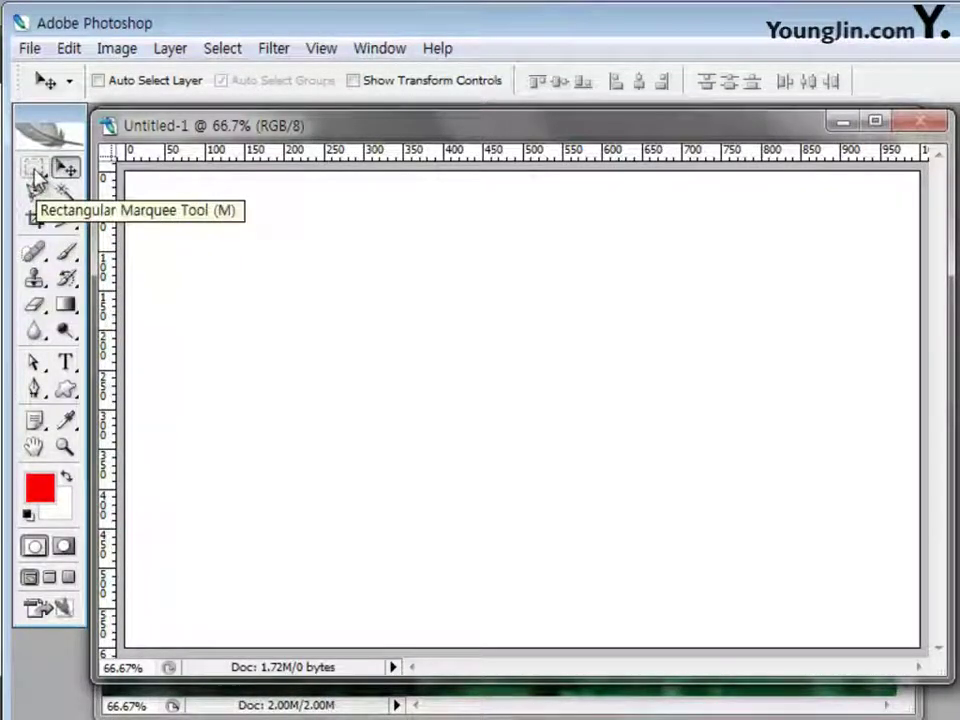
{"action": "left_click", "coordinate": [36, 173]}
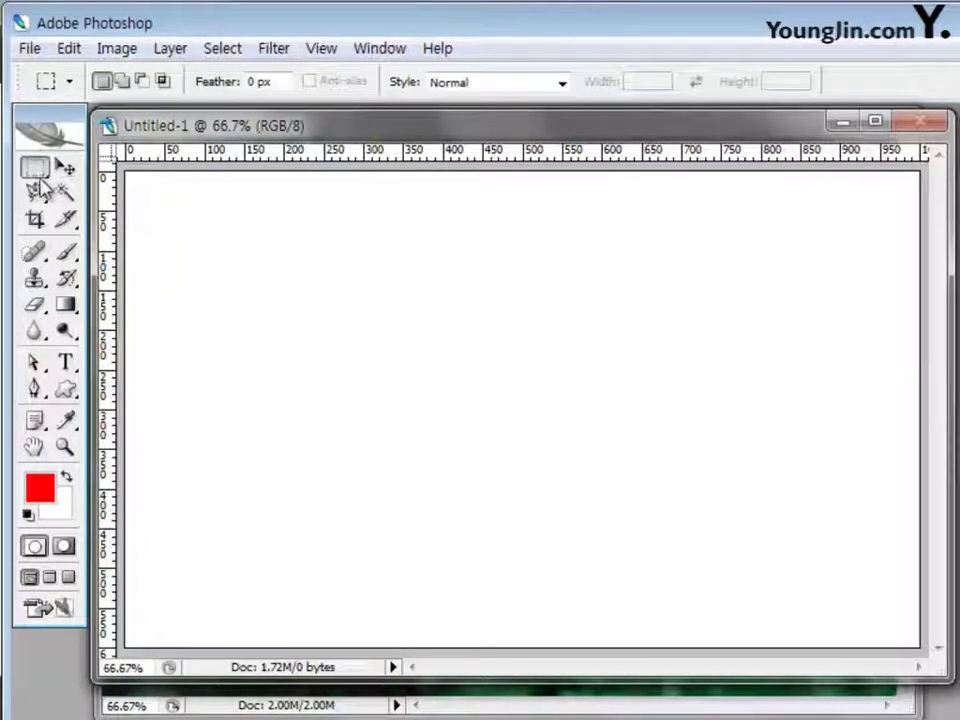
{"action": "left_click", "coordinate": [64, 168]}
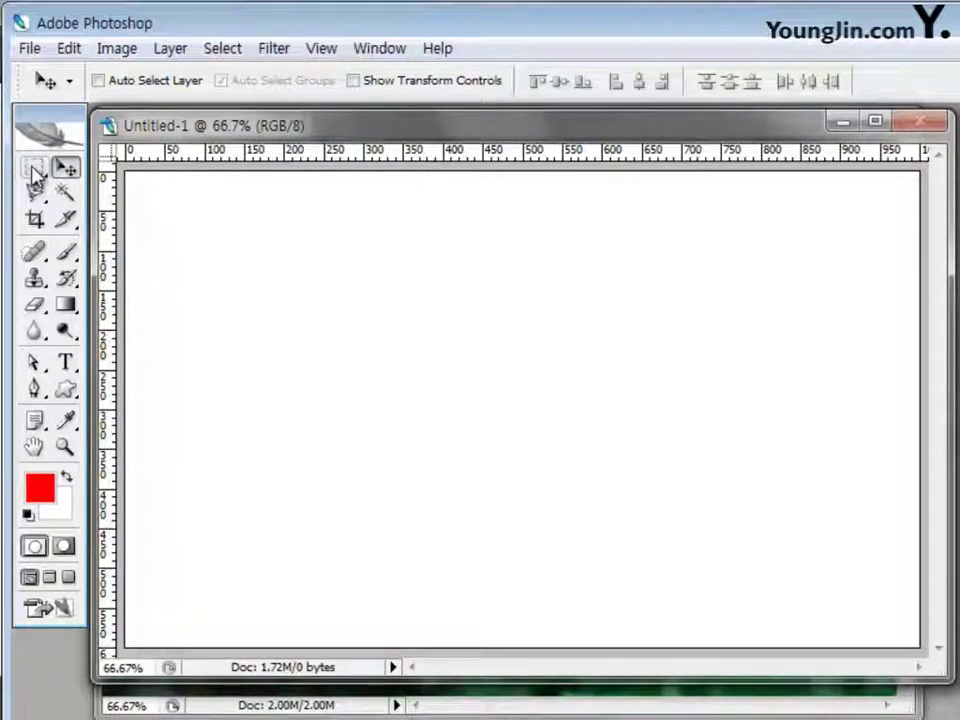
{"action": "left_click", "coordinate": [35, 172]}
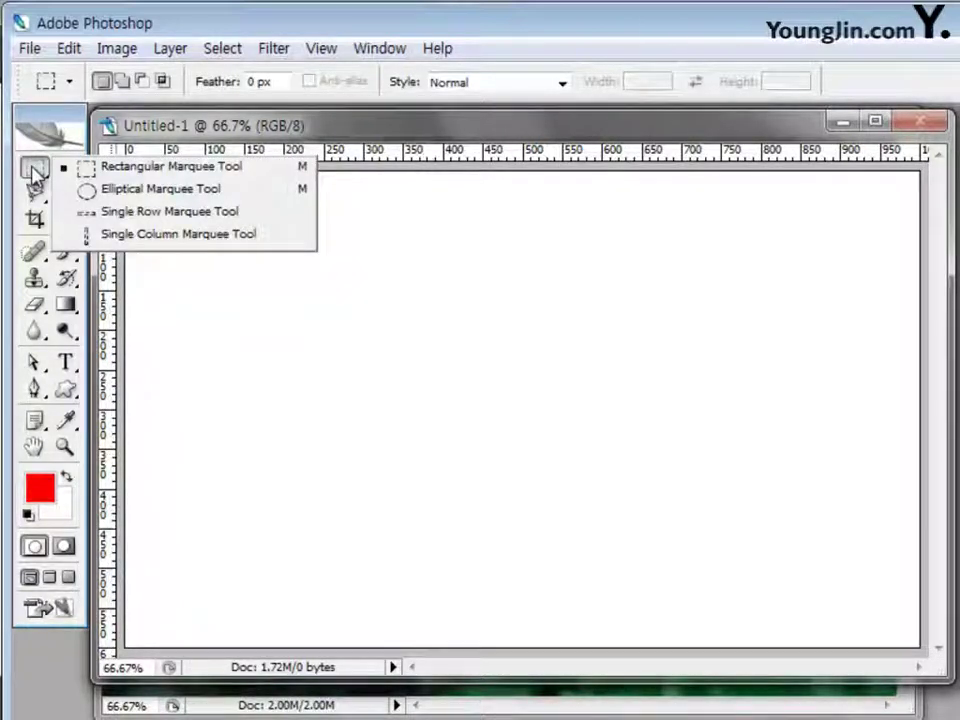
{"action": "left_click", "coordinate": [34, 193]}
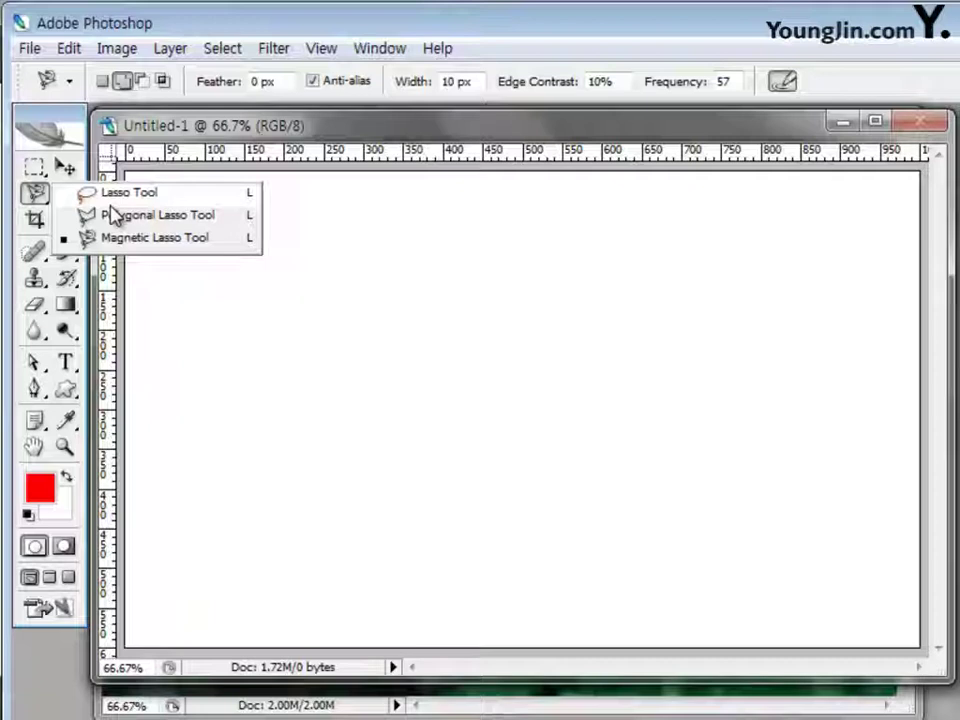
{"action": "left_click", "coordinate": [65, 168]}
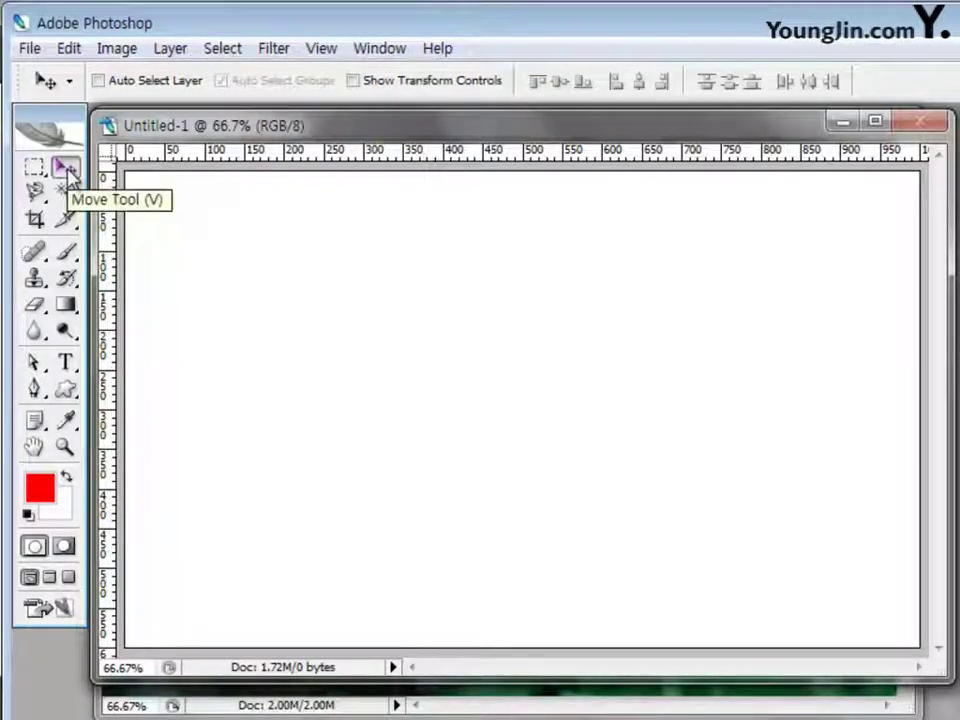
{"action": "left_click_drag", "start_coordinate": [461, 131], "coordinate": [458, 250]}
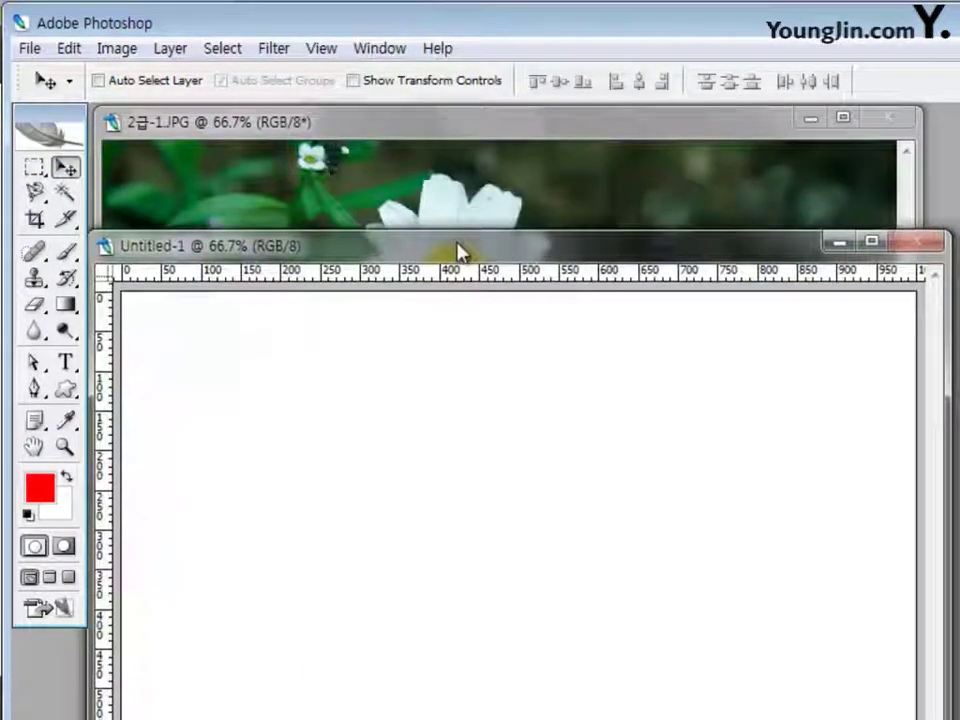
Drag the daisy photo onto Untitled-1 as Layer 1 filling the canvas, then close 2급-1.JPG
{"action": "left_click", "coordinate": [455, 180]}
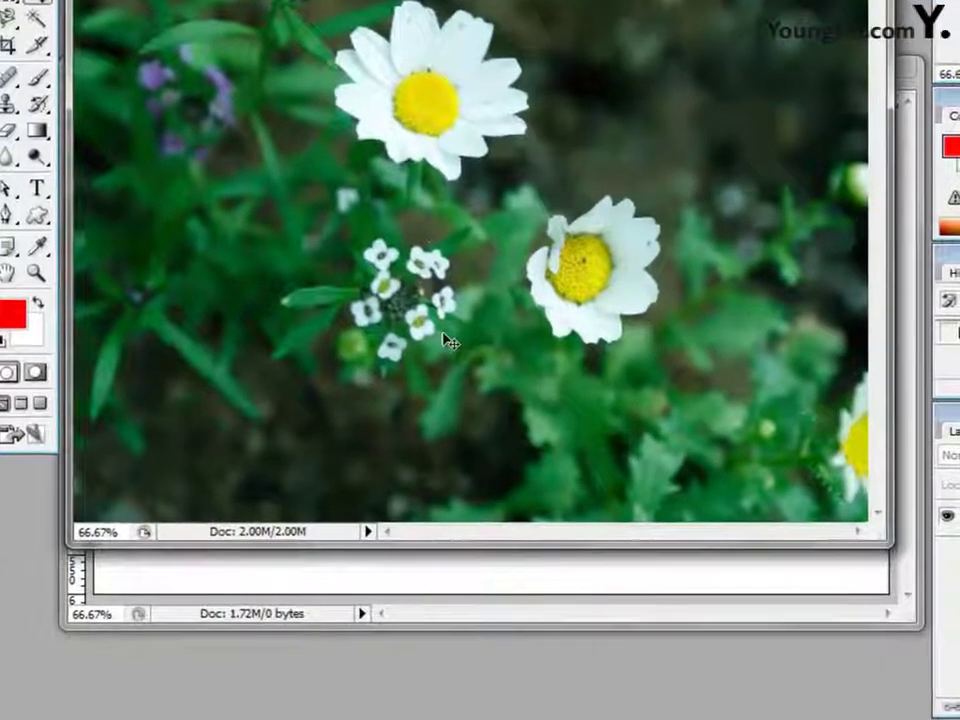
{"action": "left_click_drag", "start_coordinate": [450, 342], "coordinate": [443, 574]}
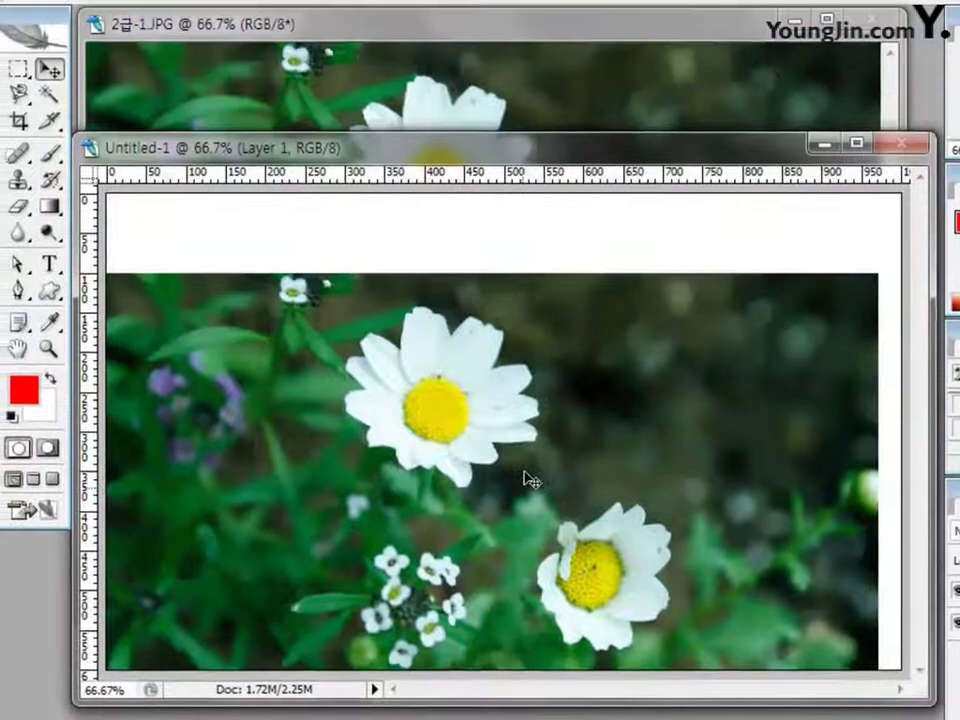
{"action": "left_click_drag", "start_coordinate": [531, 481], "coordinate": [547, 386]}
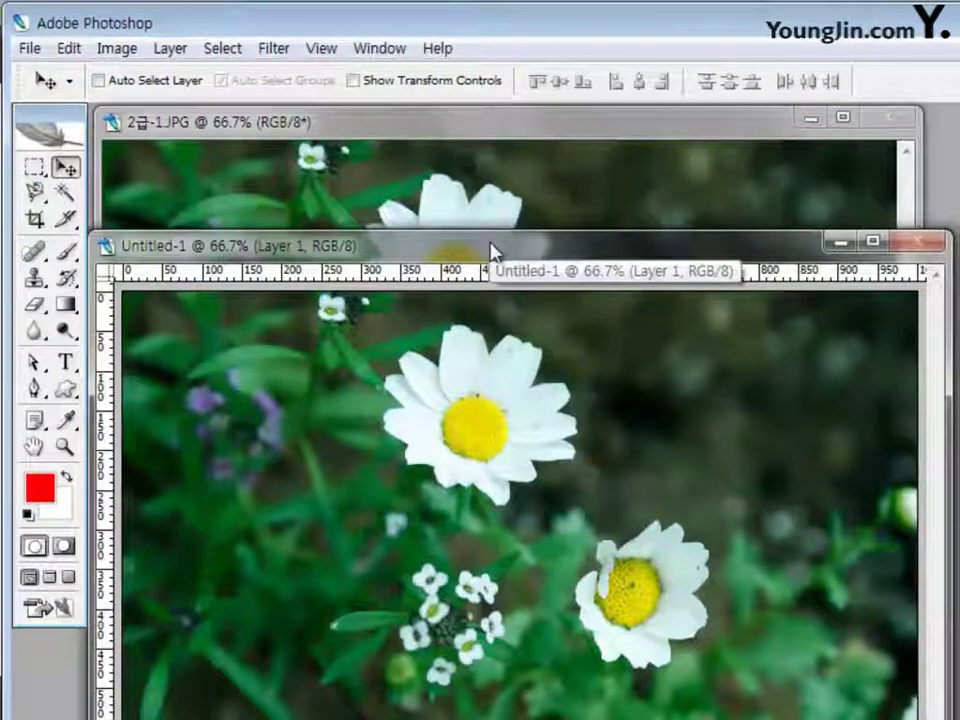
{"action": "left_click_drag", "start_coordinate": [490, 250], "coordinate": [484, 189]}
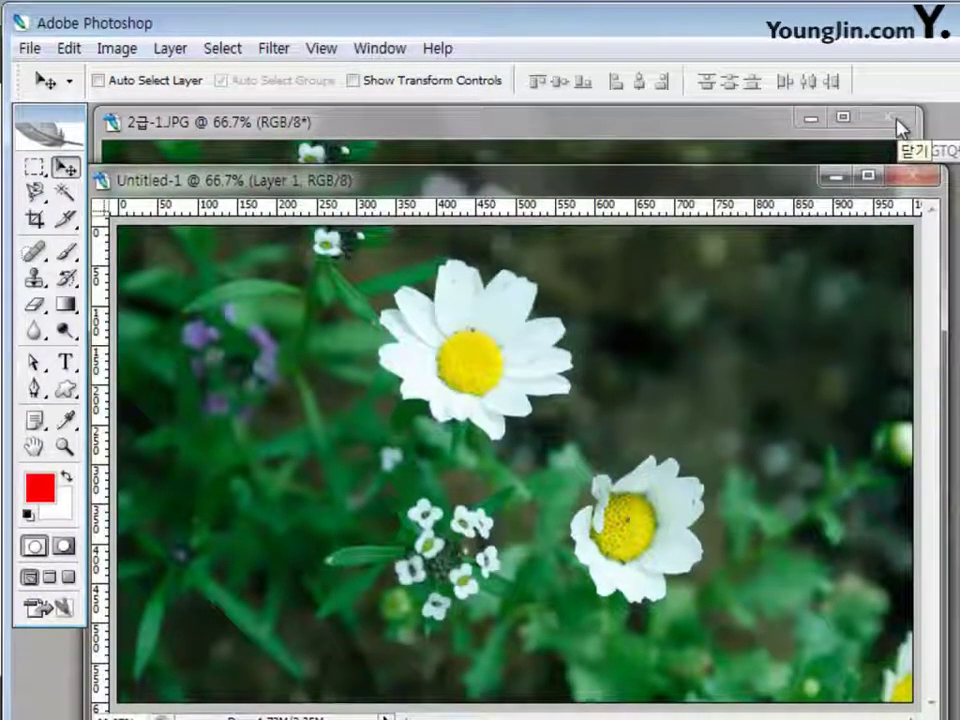
{"action": "left_click", "coordinate": [898, 127]}
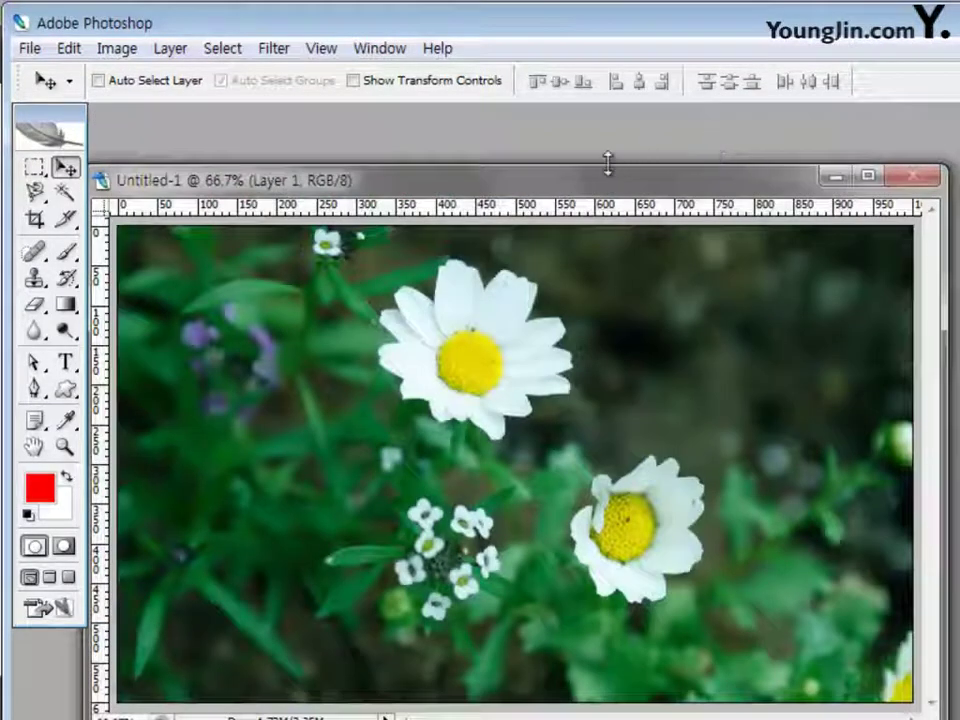
{"action": "left_click_drag", "start_coordinate": [611, 185], "coordinate": [621, 129]}
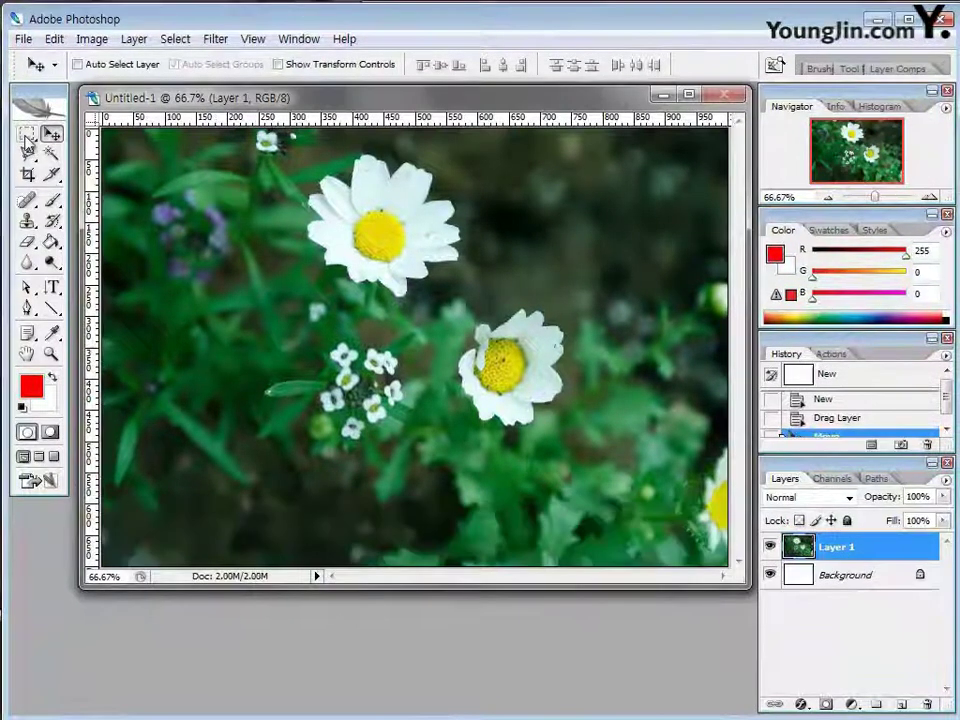
Marquee the lower daisy, move it down-right, and Alt-drag a copy to the left
{"action": "left_click", "coordinate": [27, 140]}
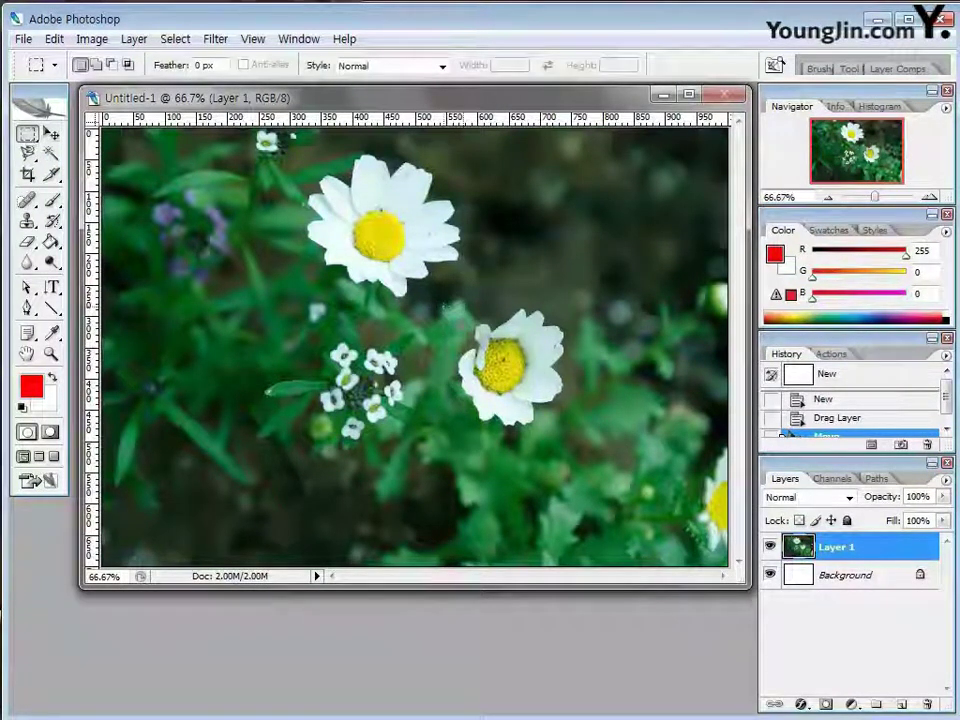
{"action": "left_click_drag", "start_coordinate": [443, 305], "coordinate": [575, 436]}
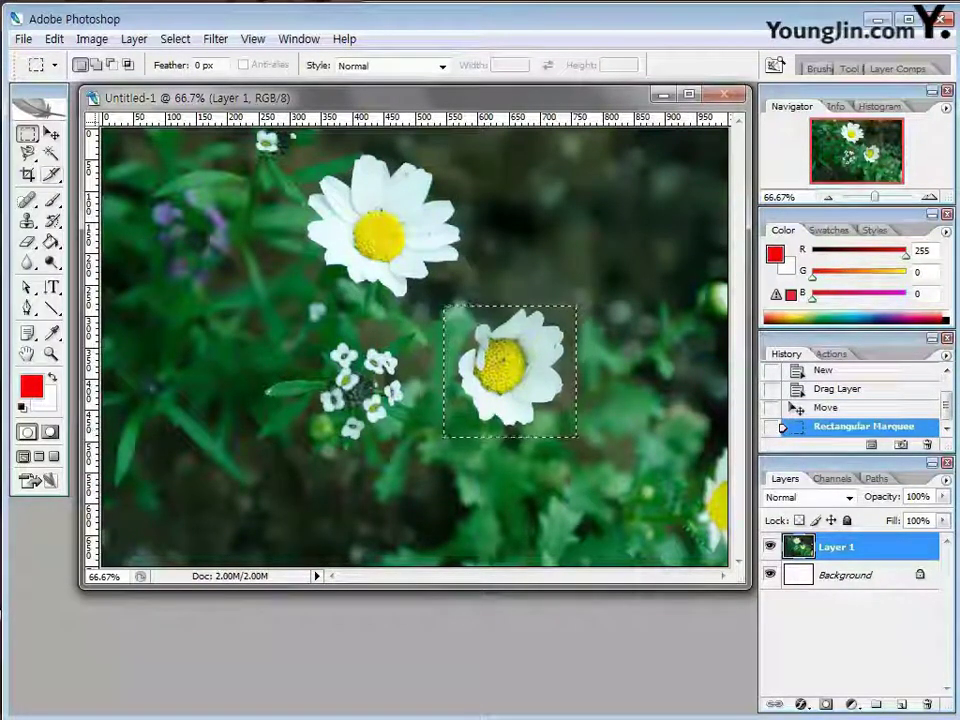
{"action": "key", "text": "v"}
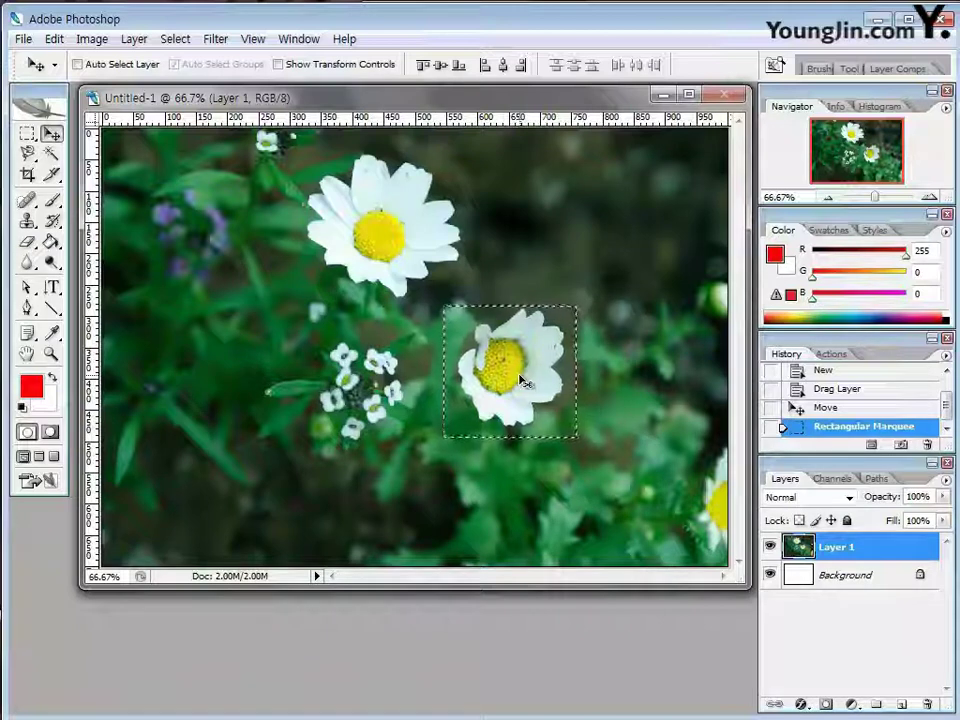
{"action": "left_click_drag", "start_coordinate": [524, 382], "coordinate": [573, 442]}
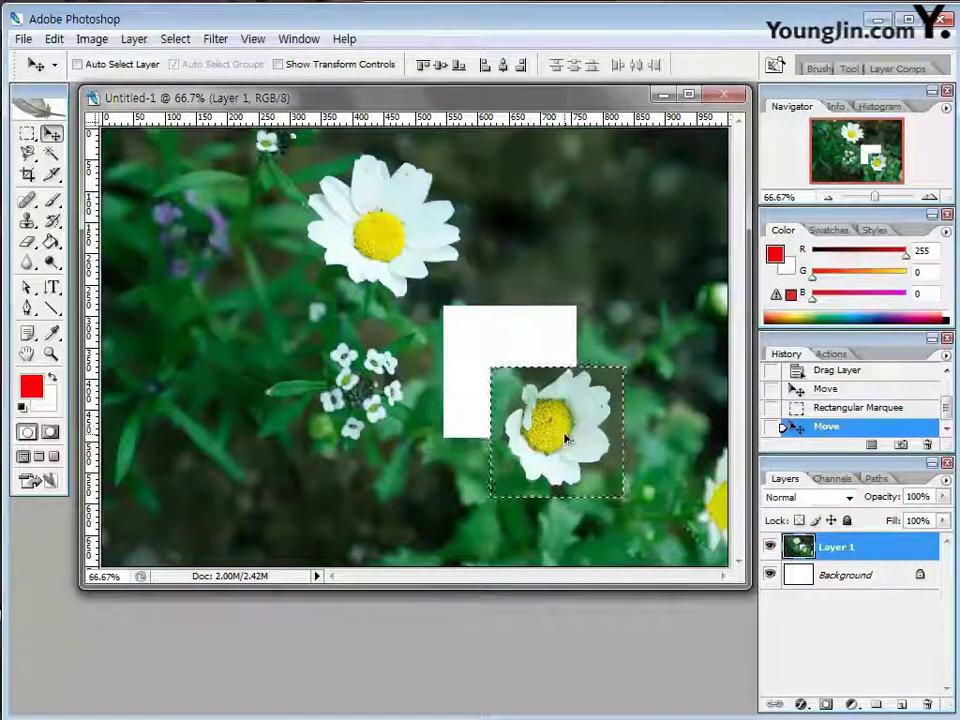
{"action": "left_click_drag", "start_coordinate": [565, 438], "coordinate": [270, 407]}
Position the duplicated daisy patch on the left of the photo and deselect with Ctrl+D
{"action": "left_click", "coordinate": [270, 407], "text": "alt"}
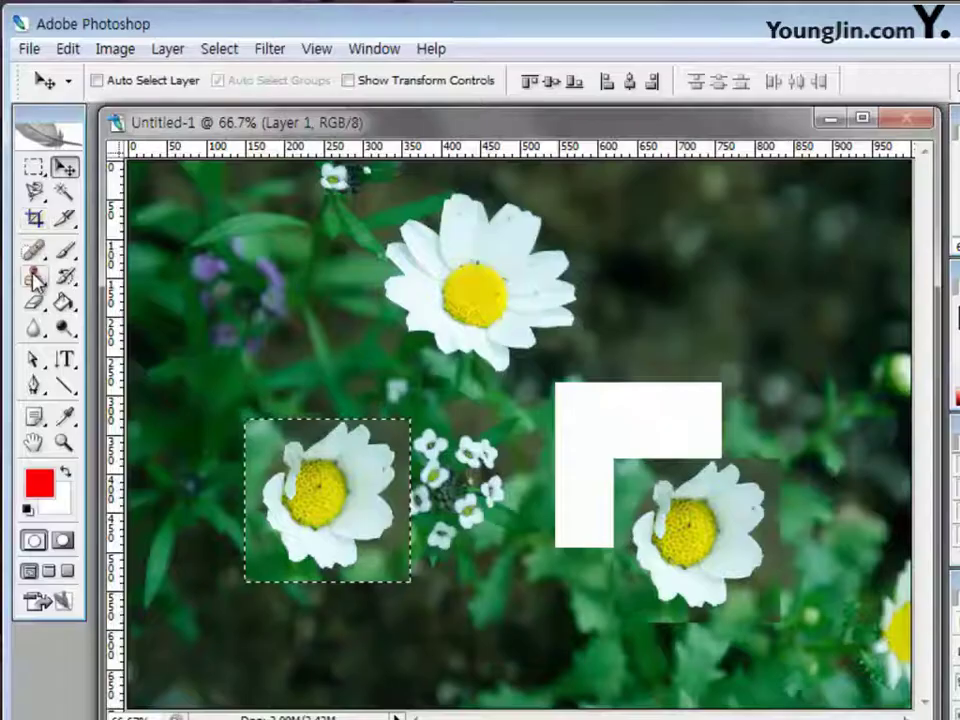
{"action": "left_click", "coordinate": [34, 277]}
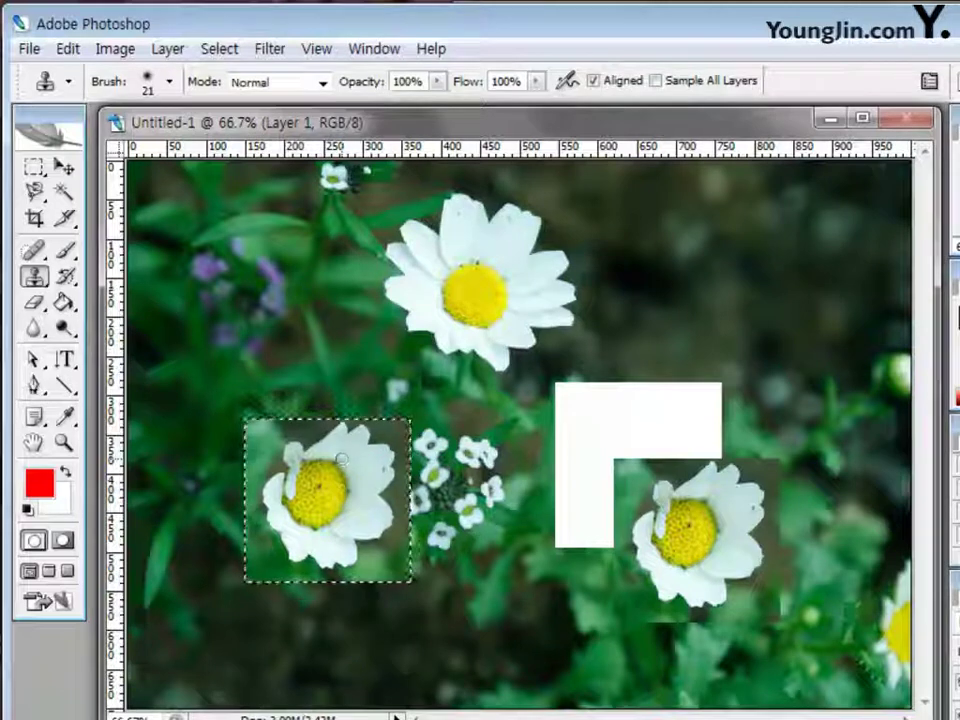
{"action": "left_click_drag", "start_coordinate": [339, 460], "coordinate": [368, 336]}
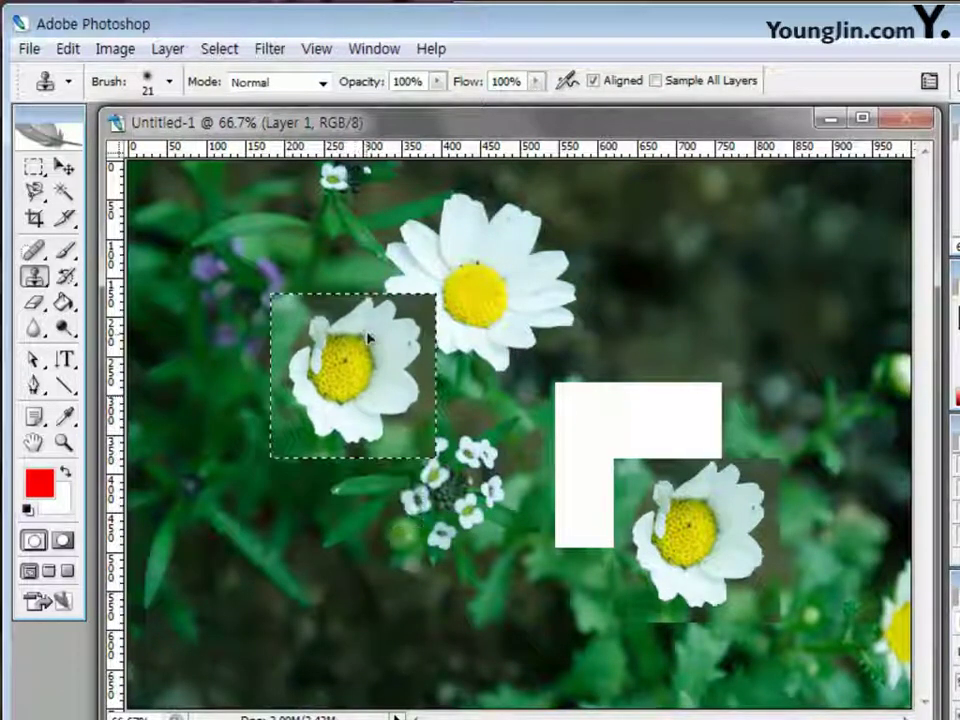
{"action": "mouse_move", "coordinate": [404, 439]}
{"action": "left_mouse_down"}
{"action": "mouse_move", "coordinate": [578, 432]}
{"action": "mouse_move", "coordinate": [377, 489]}
{"action": "mouse_move", "coordinate": [350, 521]}
{"action": "left_mouse_up"}
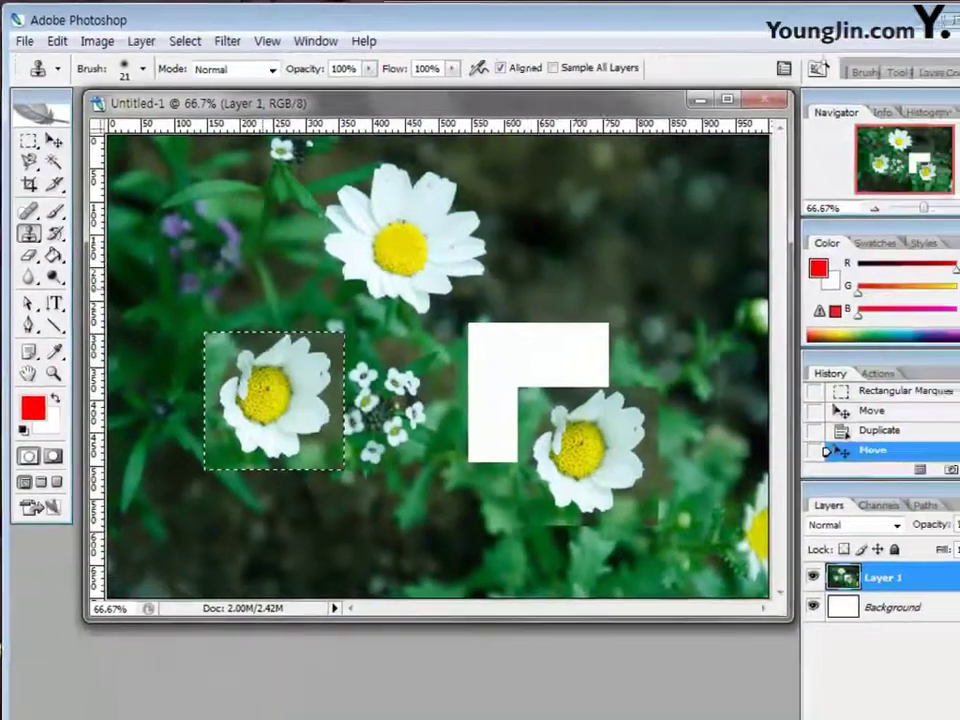
{"action": "key", "text": "ctrl+d"}
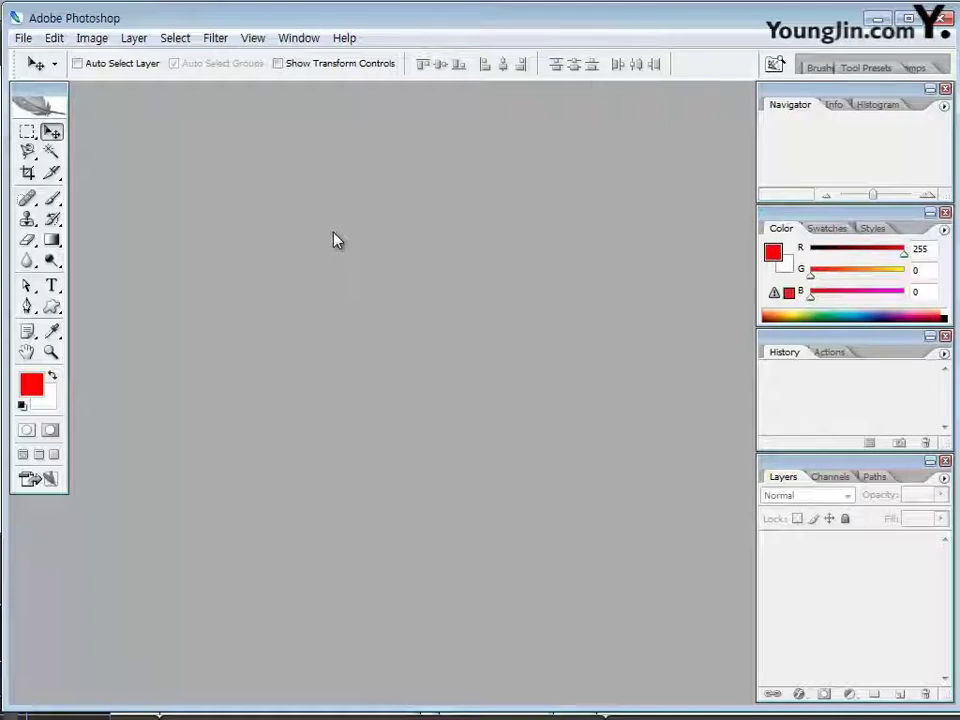
Open the 2급-2.jpg landscape photo
{"action": "key", "text": "ctrl+o"}
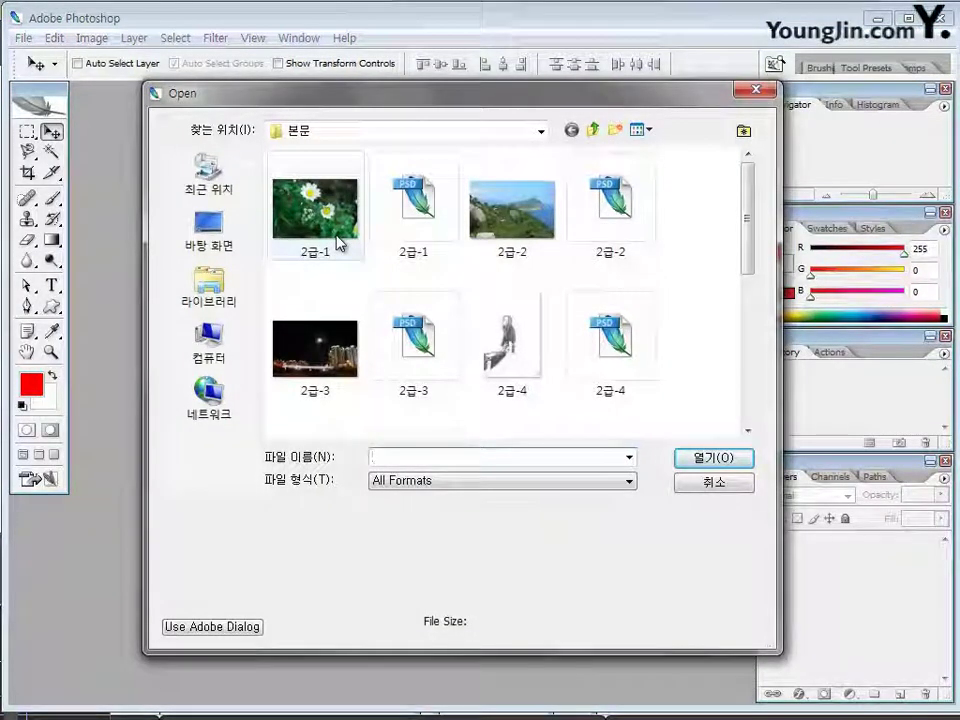
{"action": "left_click", "coordinate": [500, 220]}
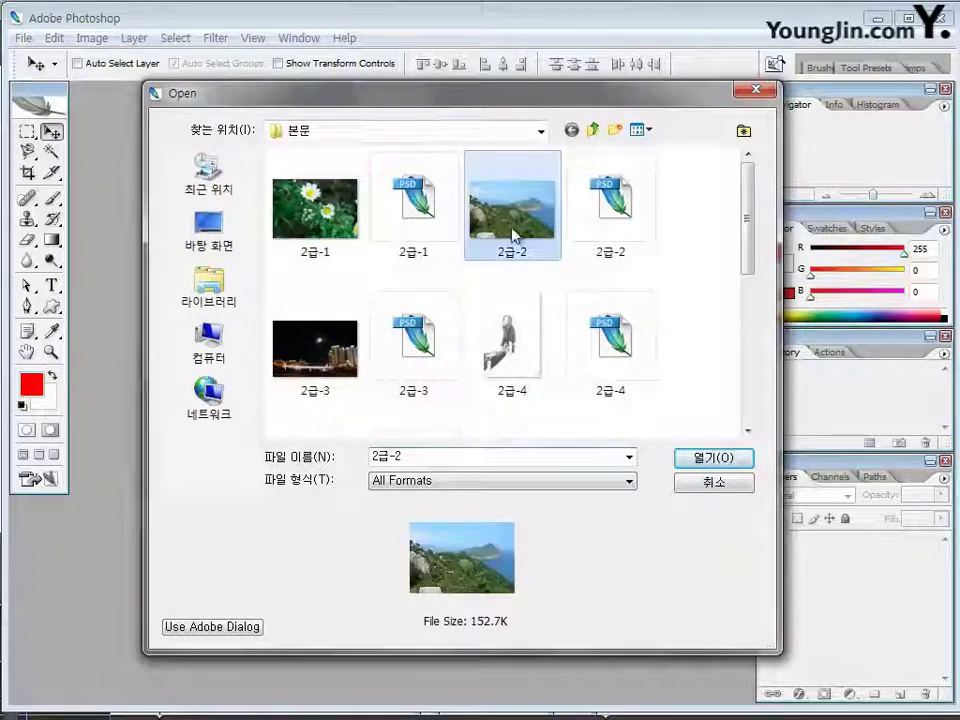
{"action": "left_click", "coordinate": [707, 460]}
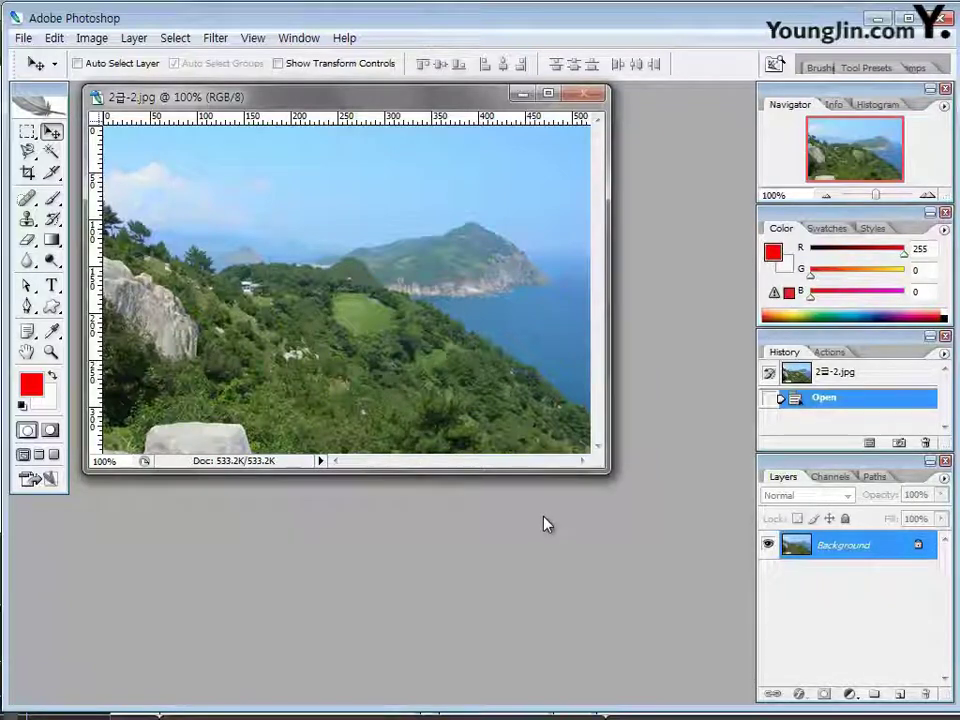
Create a new blank document 520 pixels wide by 350 pixels high
{"action": "key", "text": "ctrl+n"}
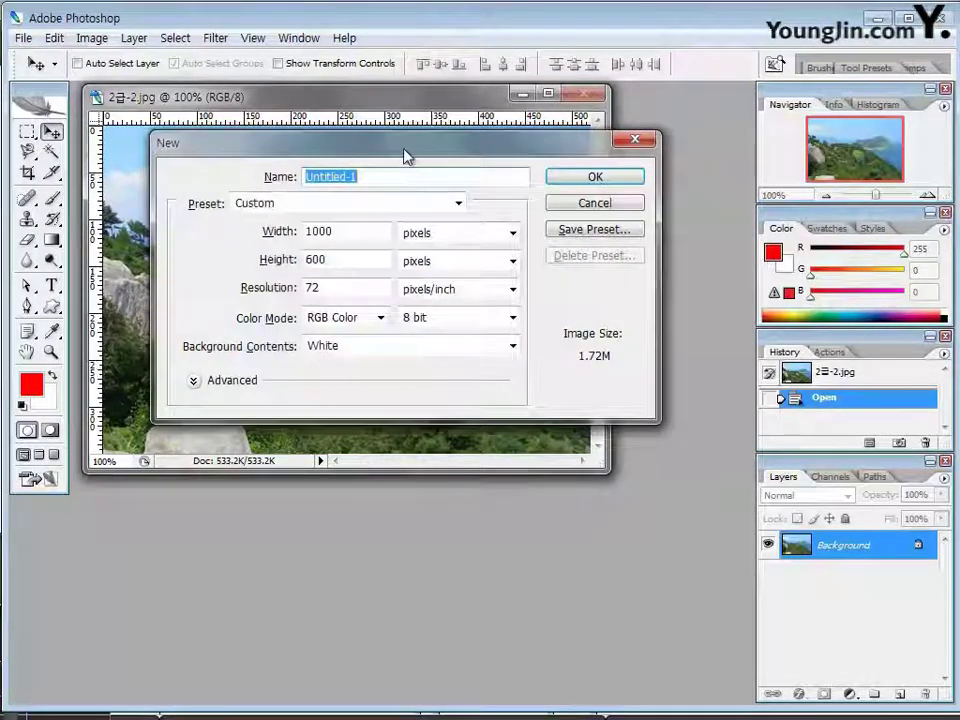
{"action": "left_click_drag", "start_coordinate": [405, 153], "coordinate": [390, 147]}
{"action": "double_click", "coordinate": [333, 226]}
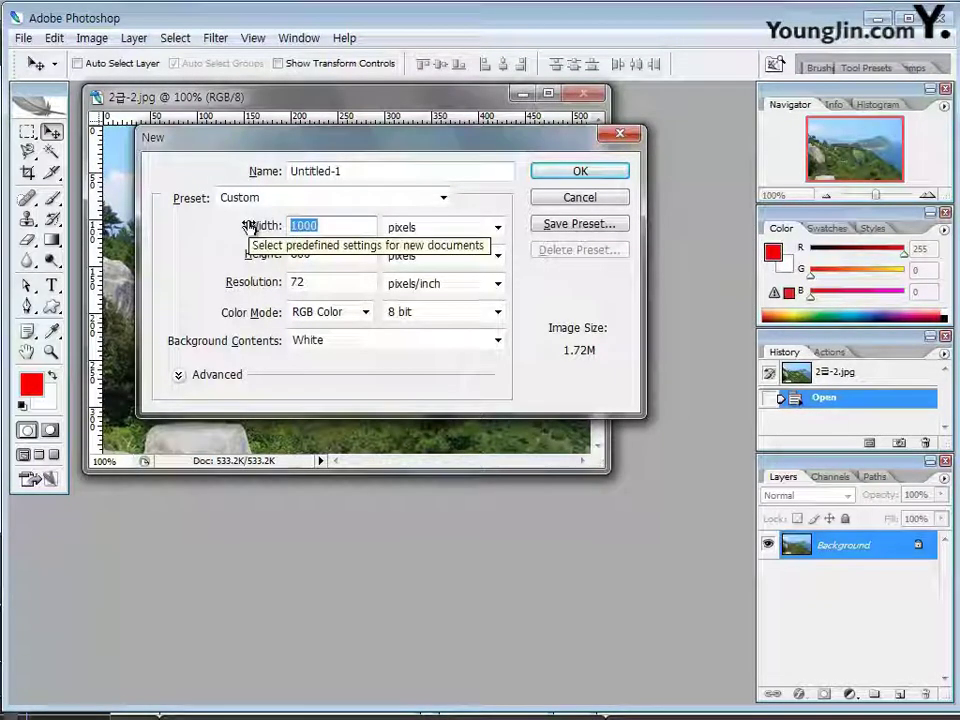
{"action": "type", "text": "520"}
{"action": "key", "text": "Tab"}
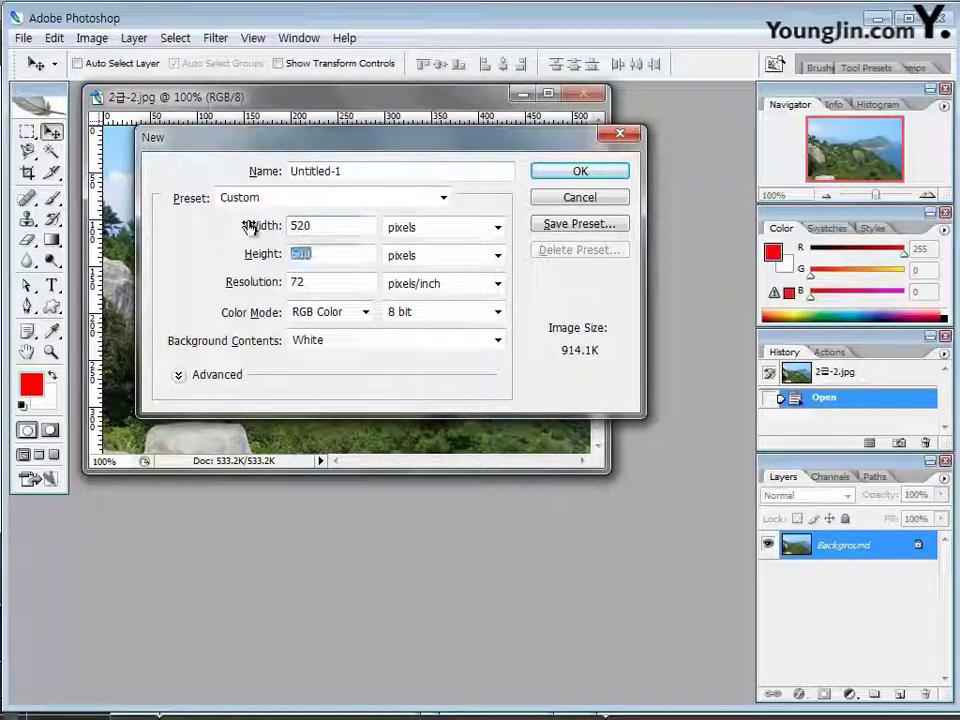
{"action": "type", "text": "350"}
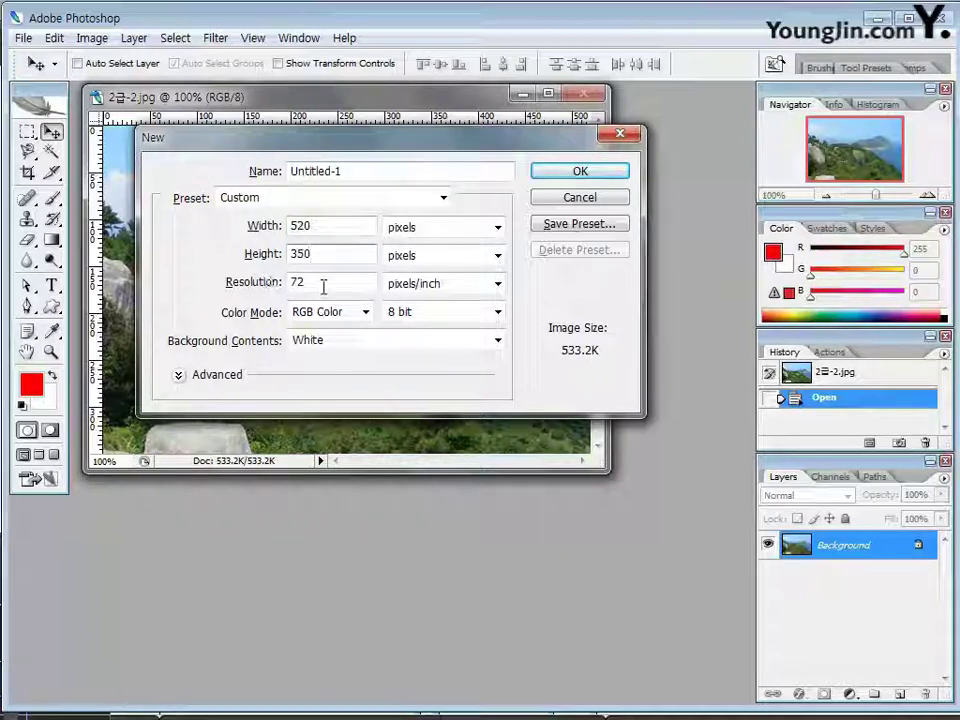
{"action": "left_click", "coordinate": [321, 283]}
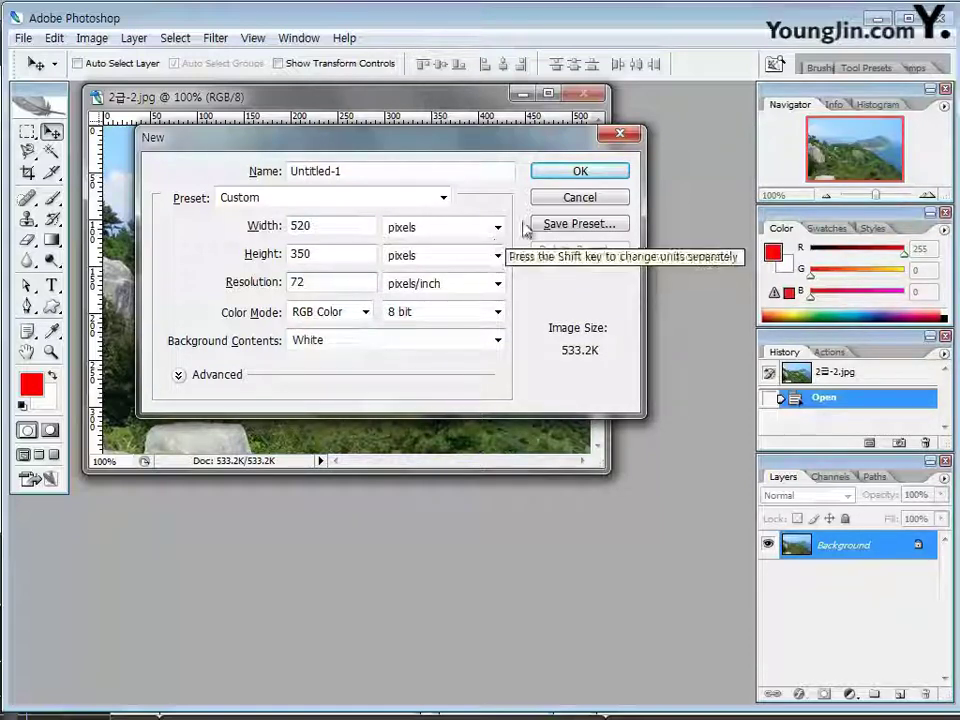
{"action": "left_click", "coordinate": [564, 172]}
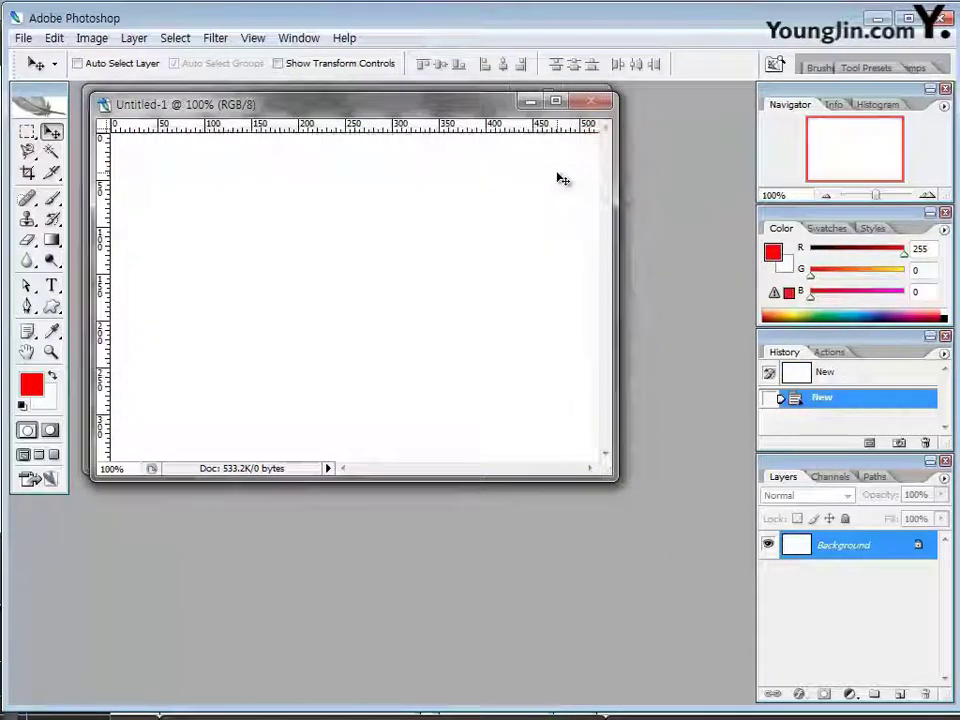
Drag the 2급-2 landscape onto Untitled-1 as Layer 1, then close 2급-2.jpg
{"action": "left_click_drag", "start_coordinate": [375, 114], "coordinate": [375, 208]}
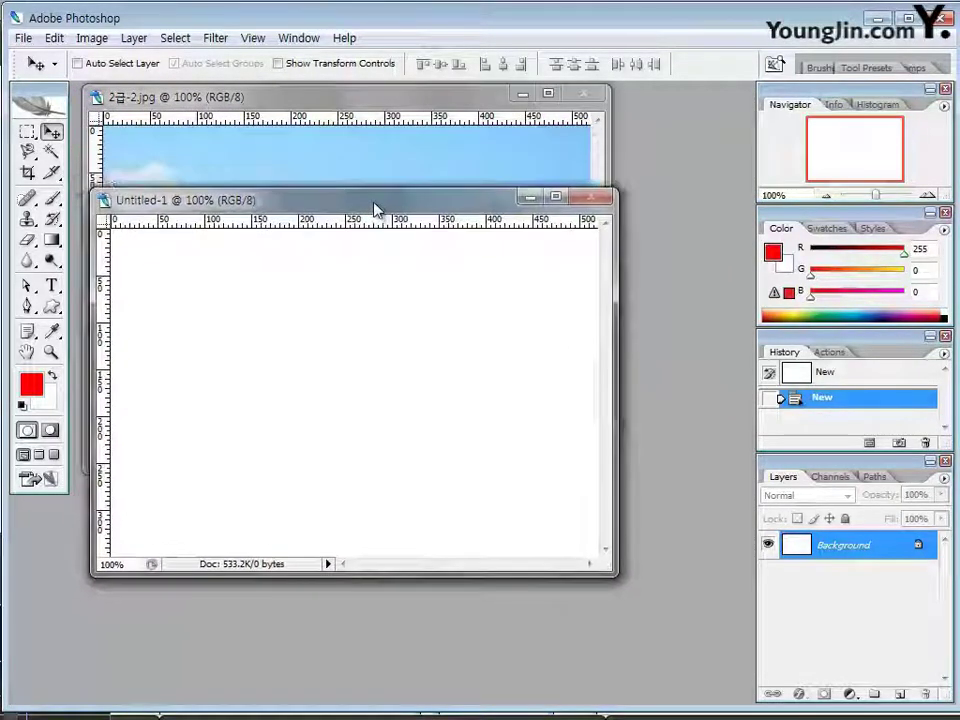
{"action": "left_click_drag", "start_coordinate": [616, 575], "coordinate": [633, 591]}
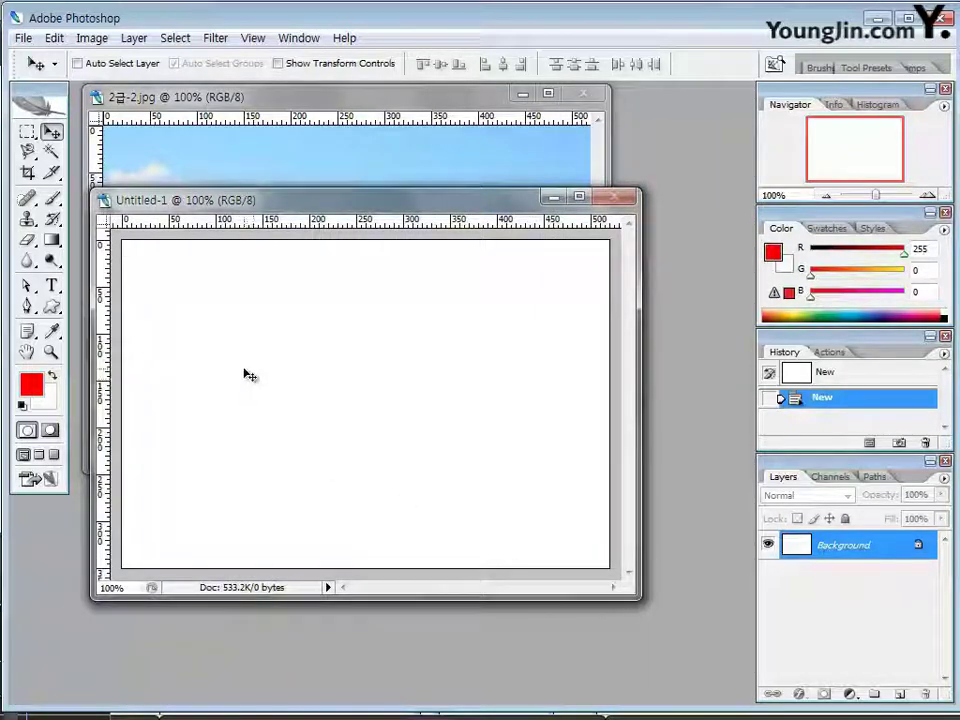
{"action": "left_click", "coordinate": [311, 157]}
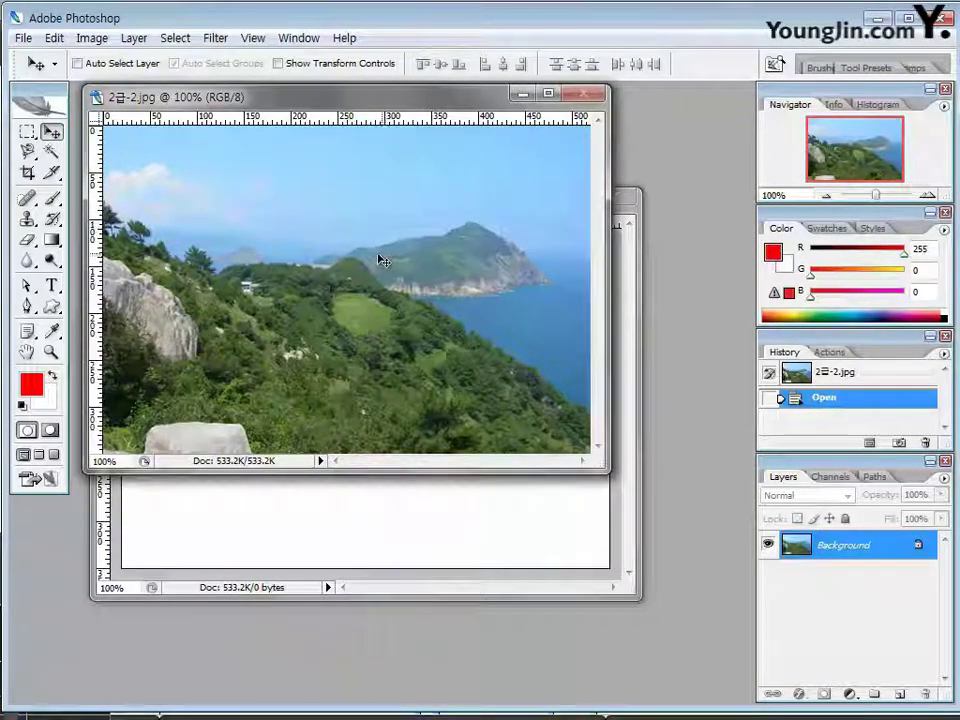
{"action": "left_click_drag", "start_coordinate": [365, 265], "coordinate": [396, 380]}
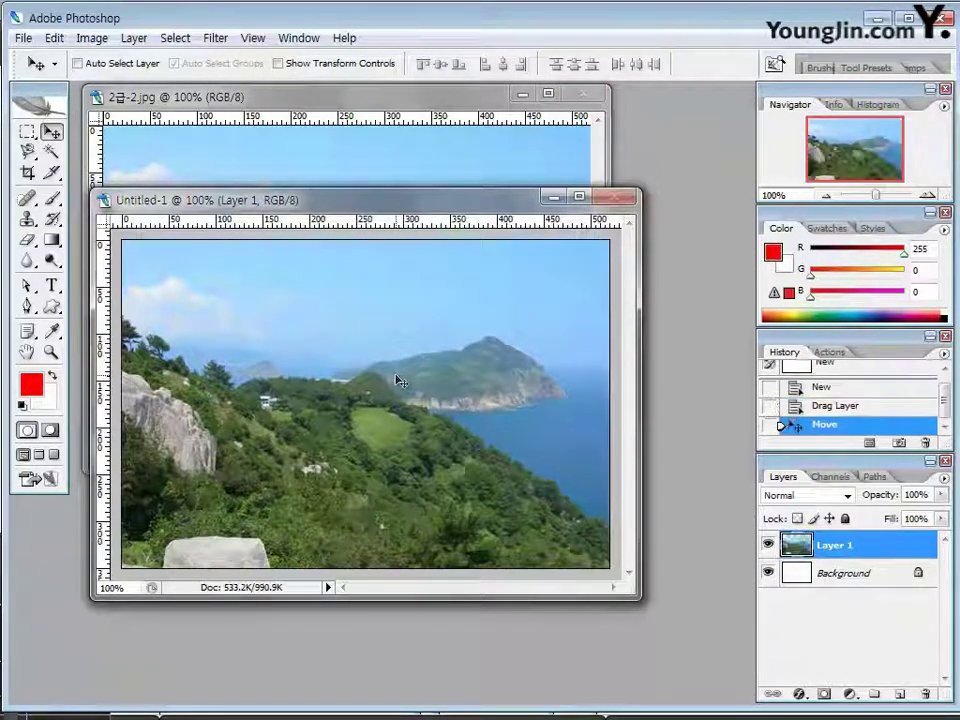
{"action": "left_click_drag", "start_coordinate": [448, 203], "coordinate": [404, 114]}
{"action": "left_click", "coordinate": [585, 94]}
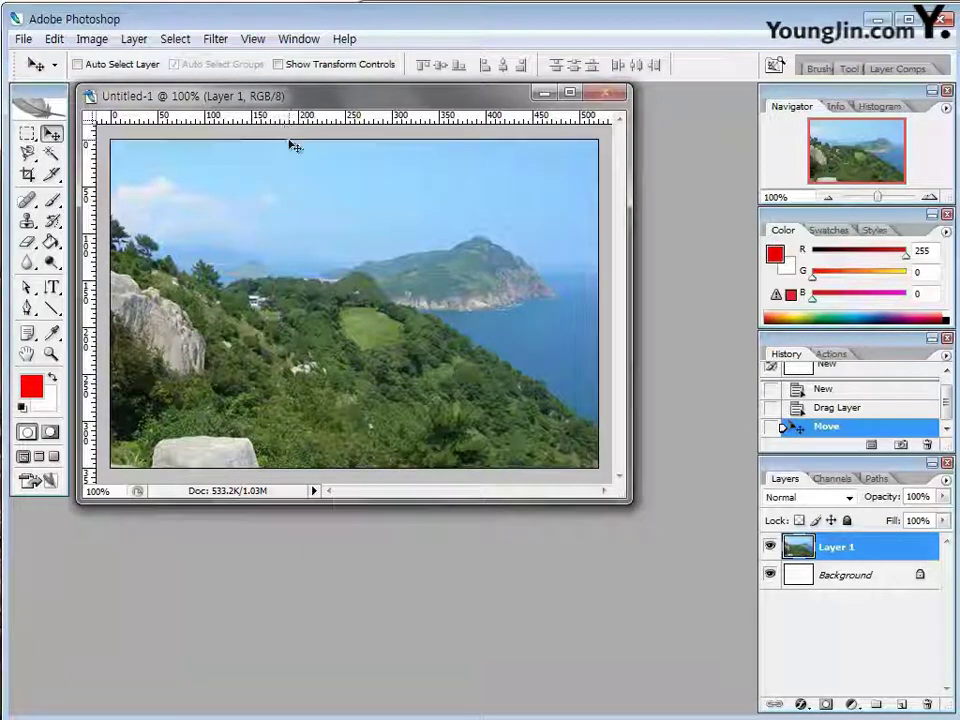
Drag horizontal and vertical guides from the rulers to grid the landscape canvas
{"action": "left_click_drag", "start_coordinate": [276, 122], "coordinate": [274, 240]}
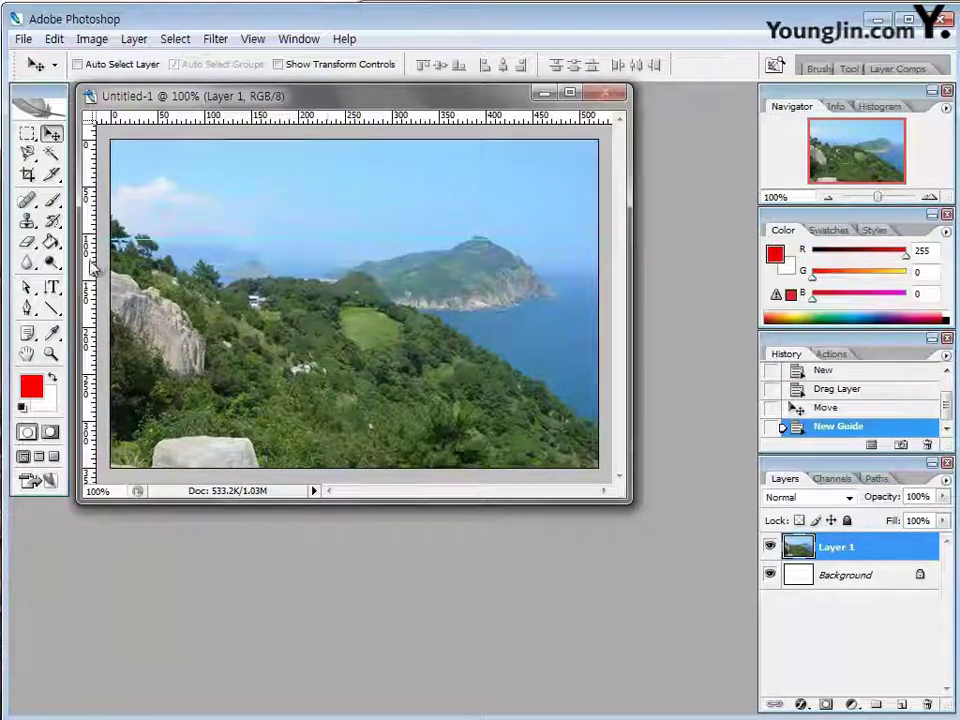
{"action": "left_click_drag", "start_coordinate": [94, 268], "coordinate": [224, 282]}
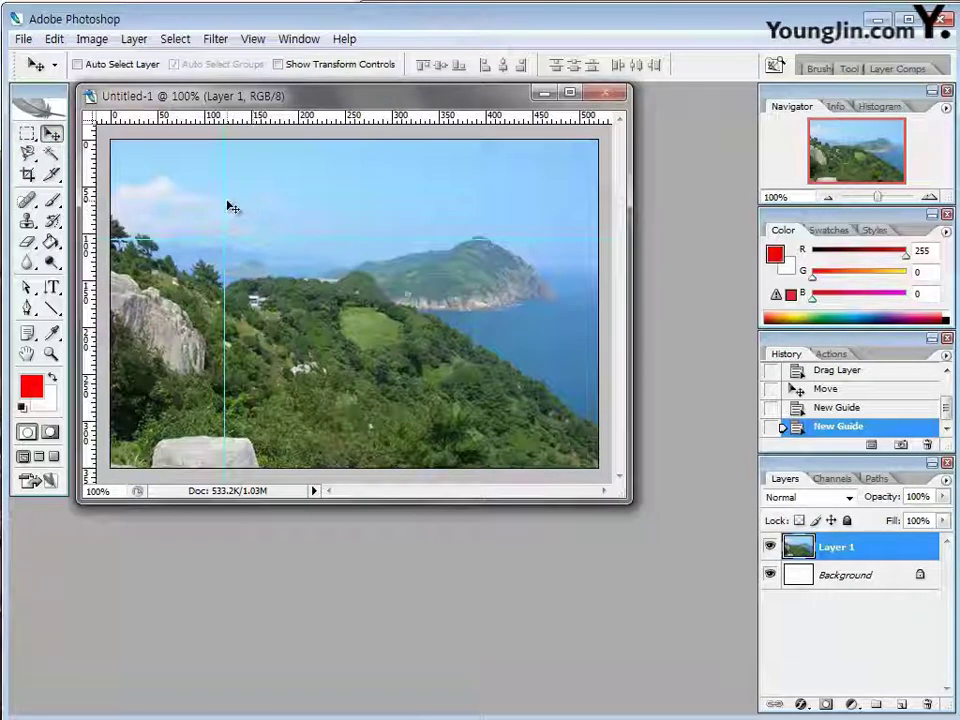
{"action": "left_click_drag", "start_coordinate": [226, 201], "coordinate": [284, 212]}
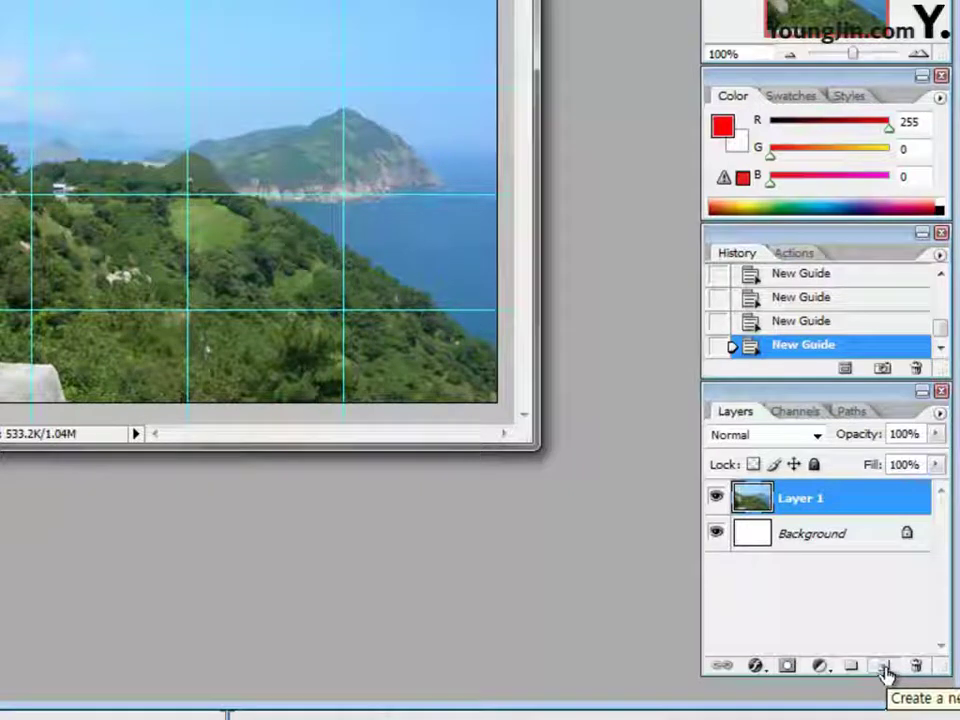
{"action": "left_click", "coordinate": [884, 669]}
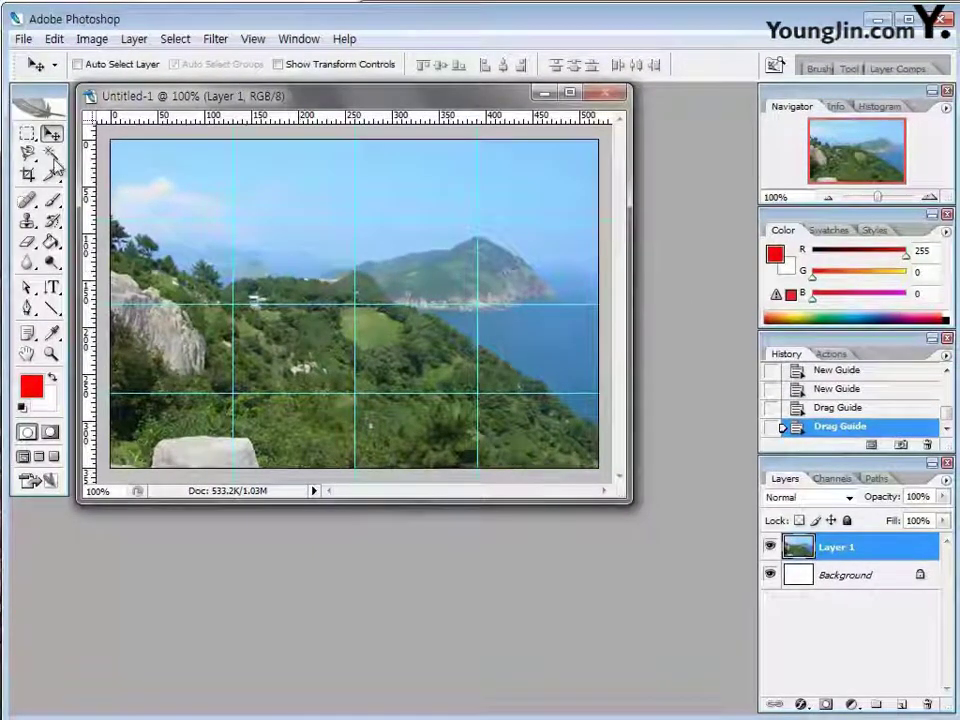
{"action": "left_click", "coordinate": [28, 136]}
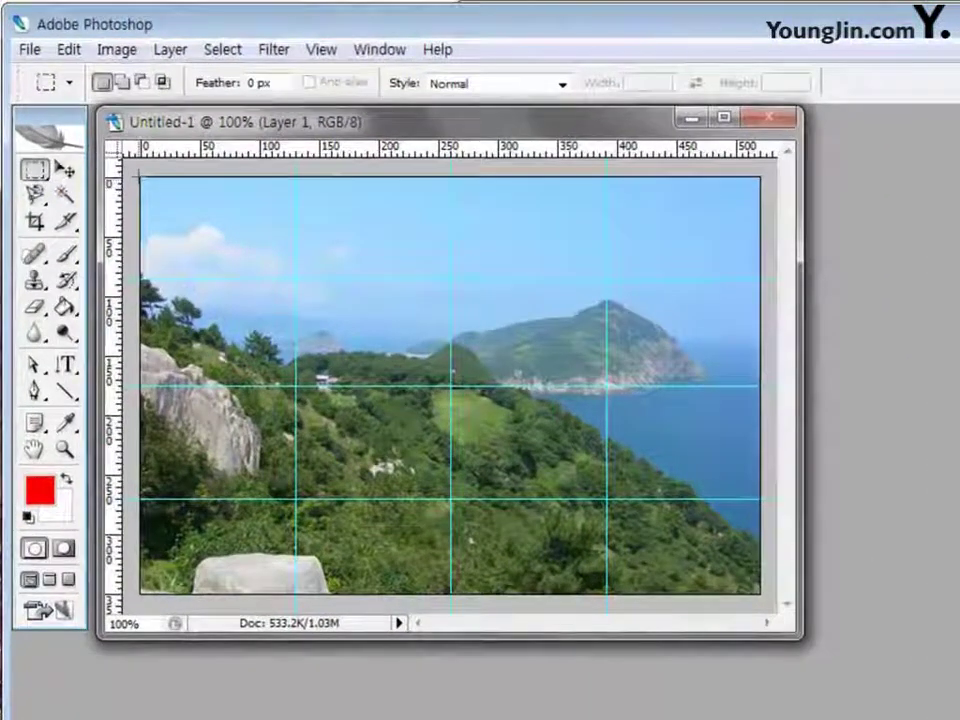
Marquee the top-left guide cell, check View snapping, then try and clear a third-column cell
{"action": "left_click_drag", "start_coordinate": [141, 179], "coordinate": [296, 276]}
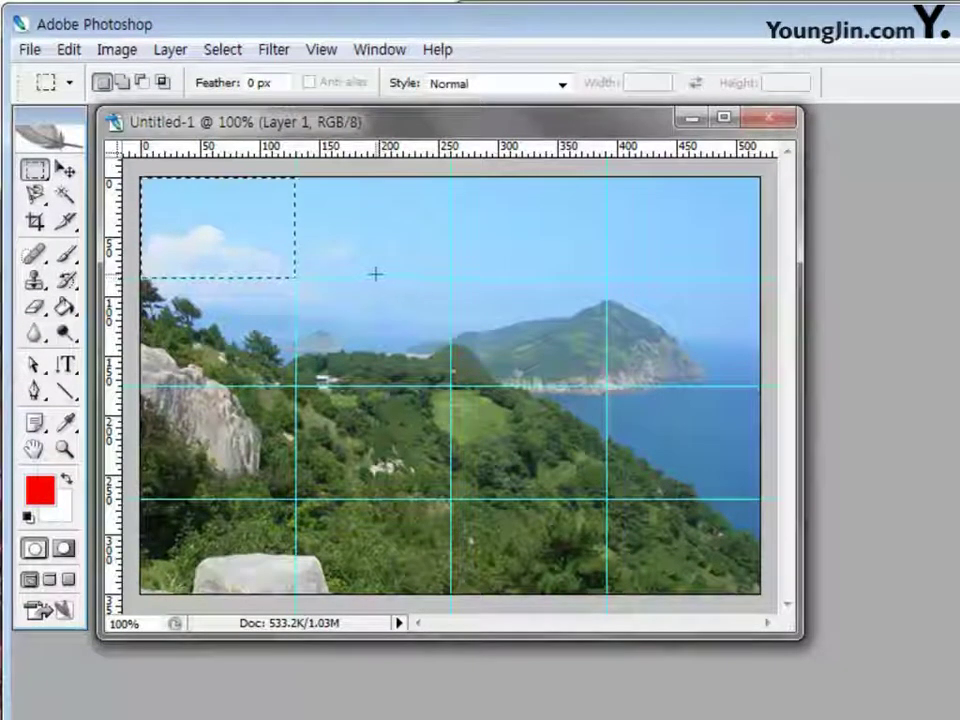
{"action": "left_click", "coordinate": [321, 49]}
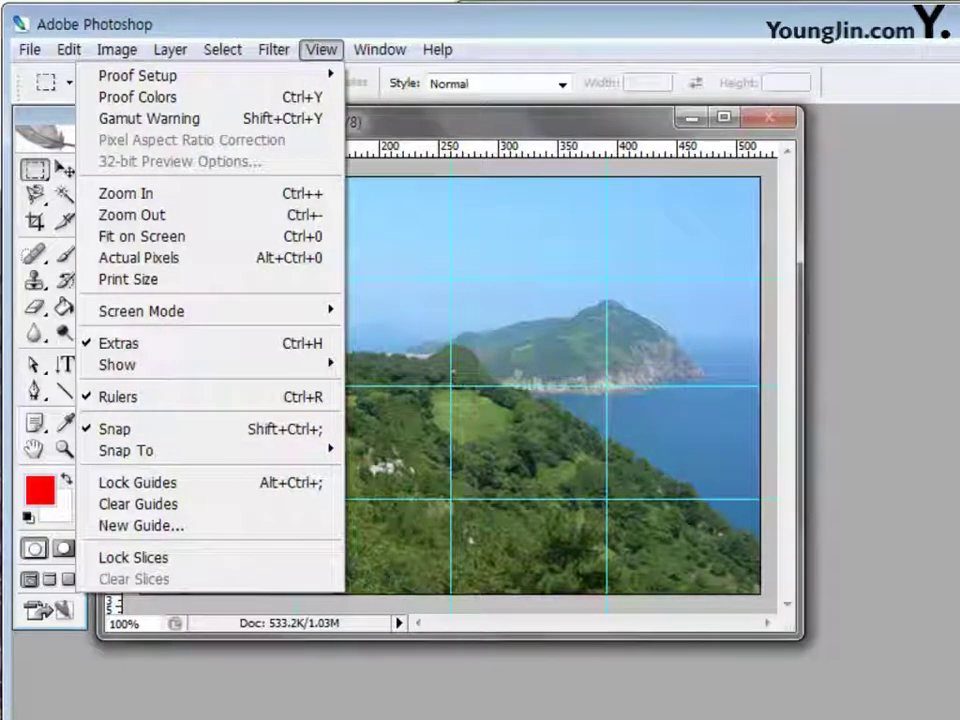
{"action": "key", "text": "Escape"}
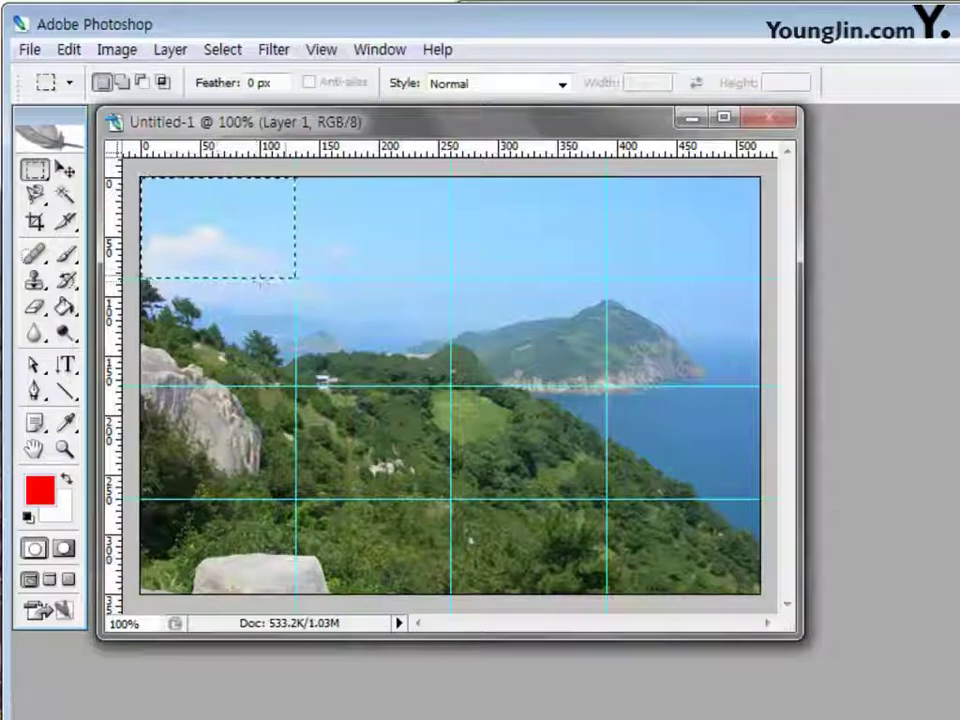
{"action": "left_click", "coordinate": [452, 177]}
{"action": "left_click_drag", "start_coordinate": [452, 177], "coordinate": [607, 281]}
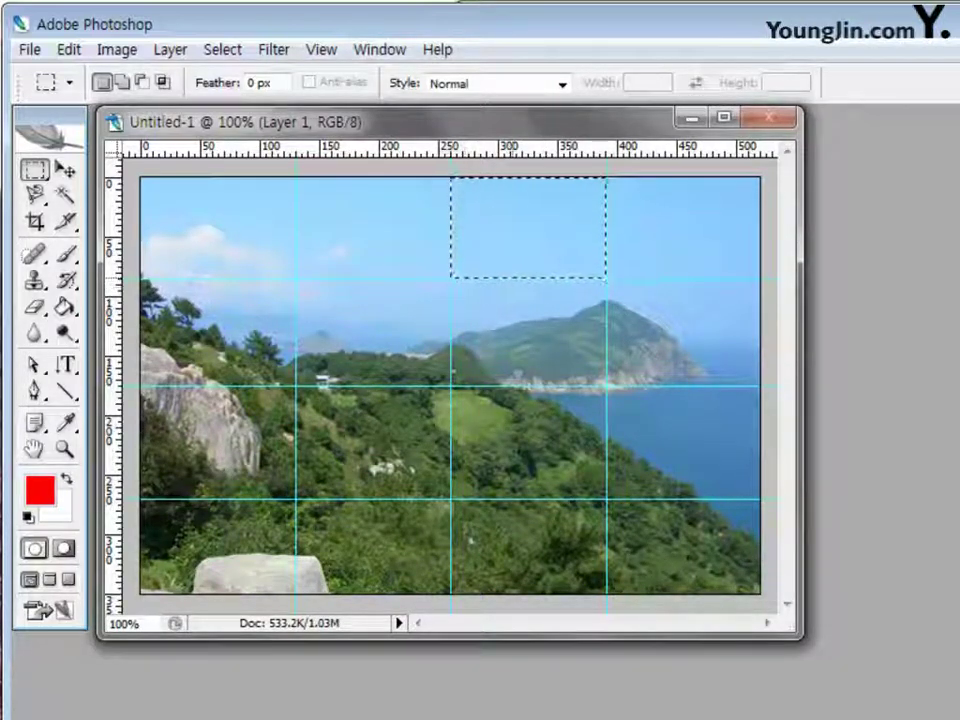
{"action": "left_click", "coordinate": [141, 177]}
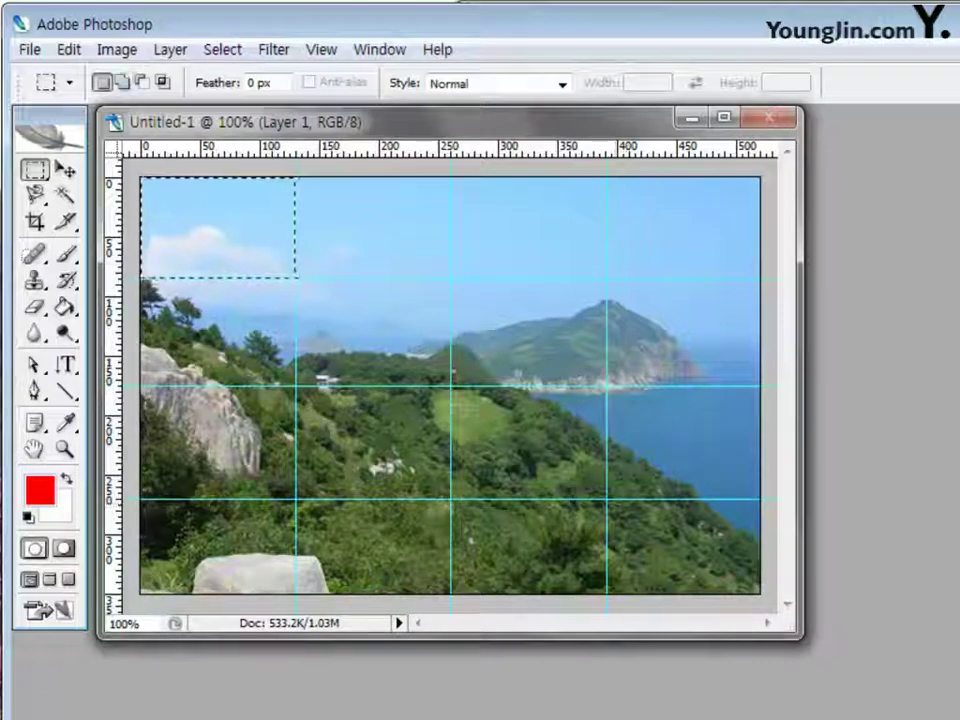
In Add to selection mode, marquee the bottom-right guide cell, then browse the marquee and lasso variants
{"action": "left_click", "coordinate": [122, 82]}
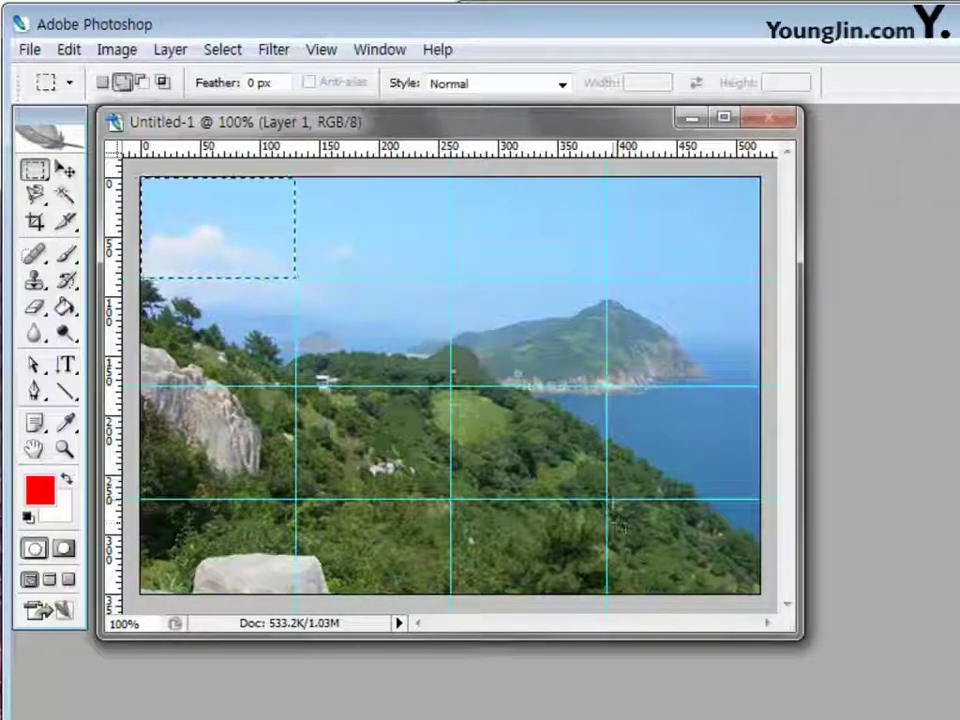
{"action": "left_click_drag", "start_coordinate": [610, 500], "coordinate": [775, 606]}
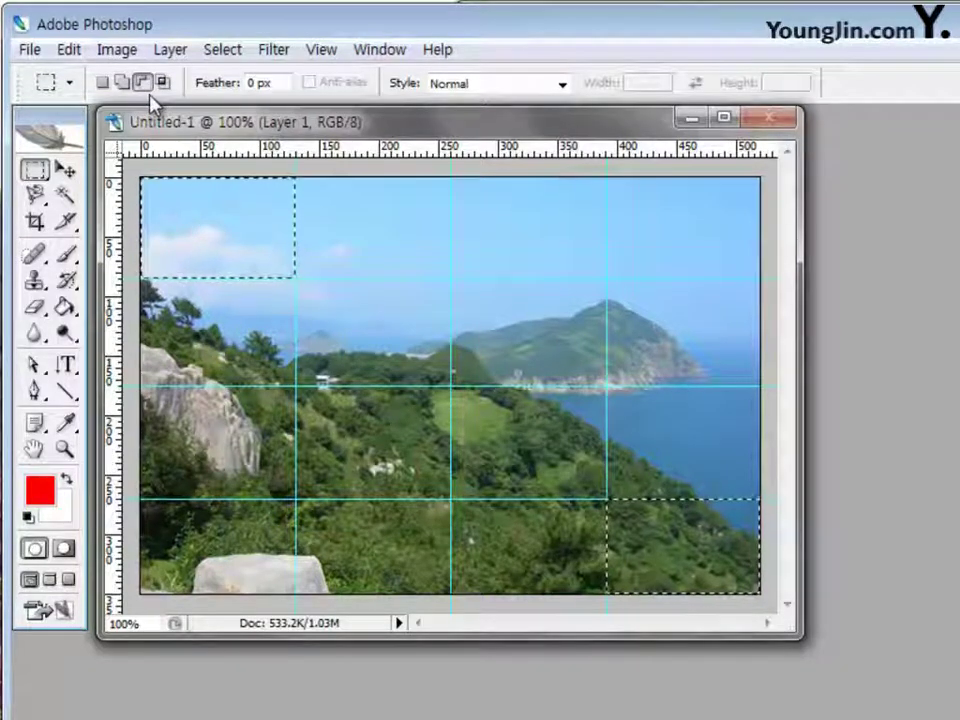
{"action": "left_click", "coordinate": [36, 176]}
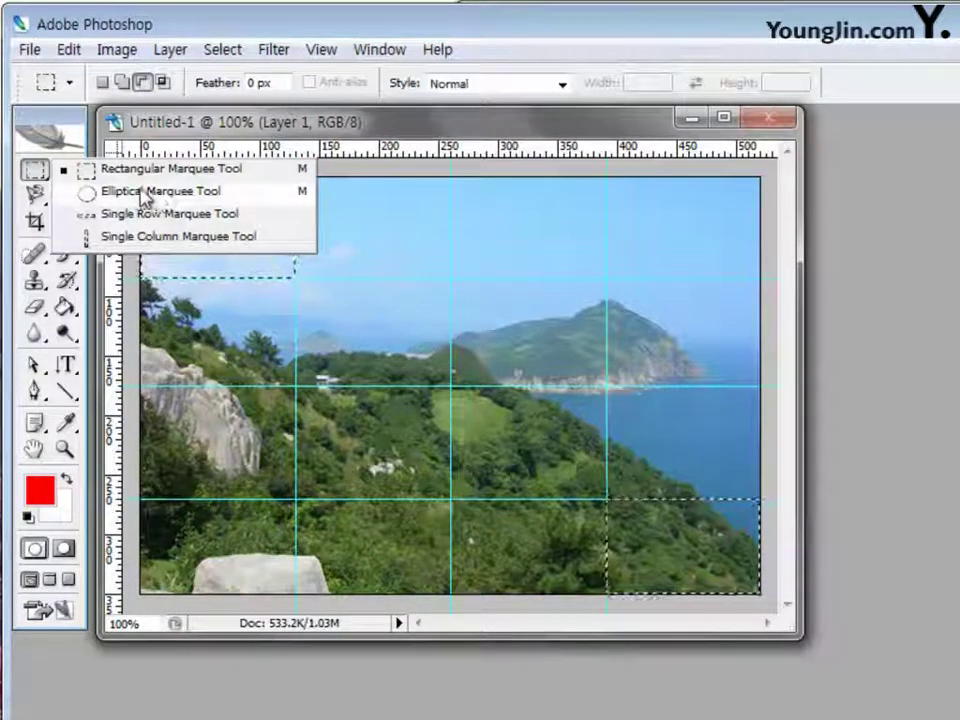
{"action": "left_click", "coordinate": [38, 196]}
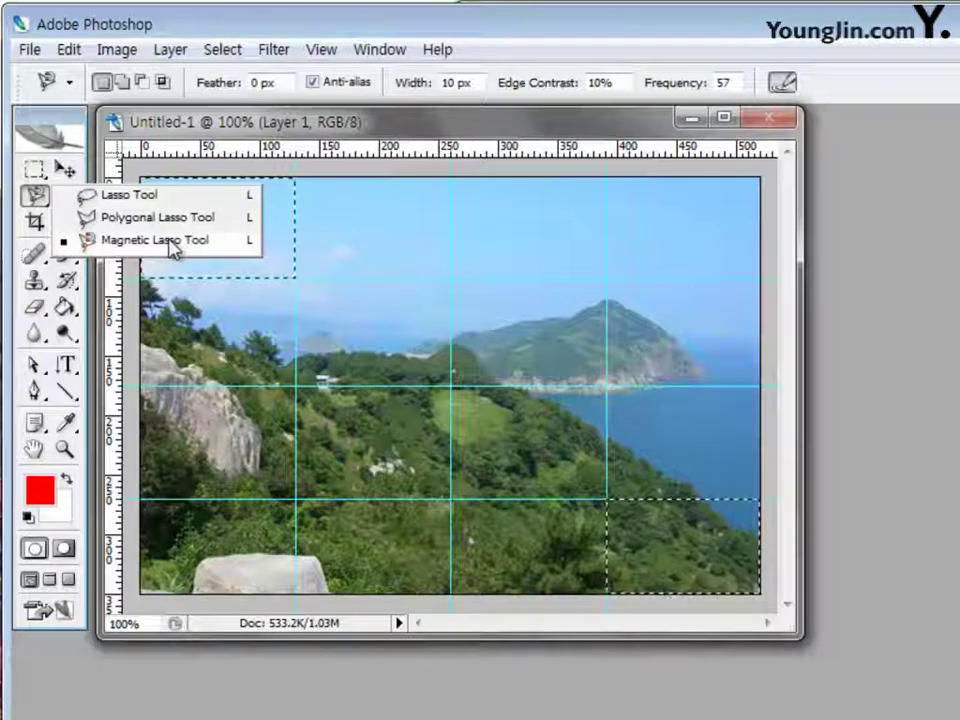
{"action": "left_click", "coordinate": [885, 332]}
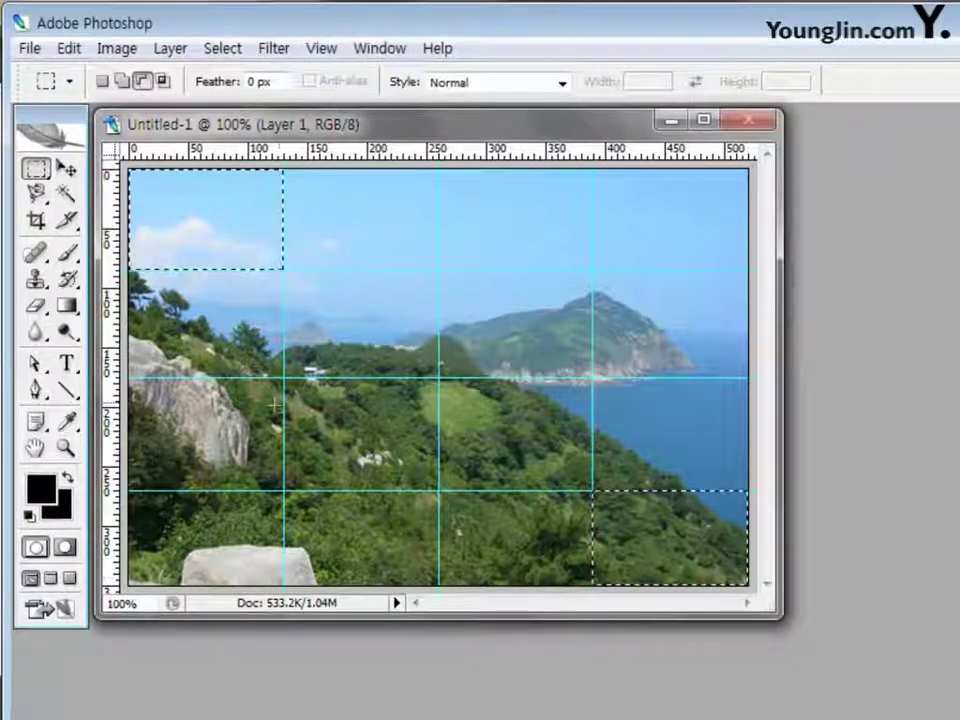
{"action": "key", "text": "shift"}
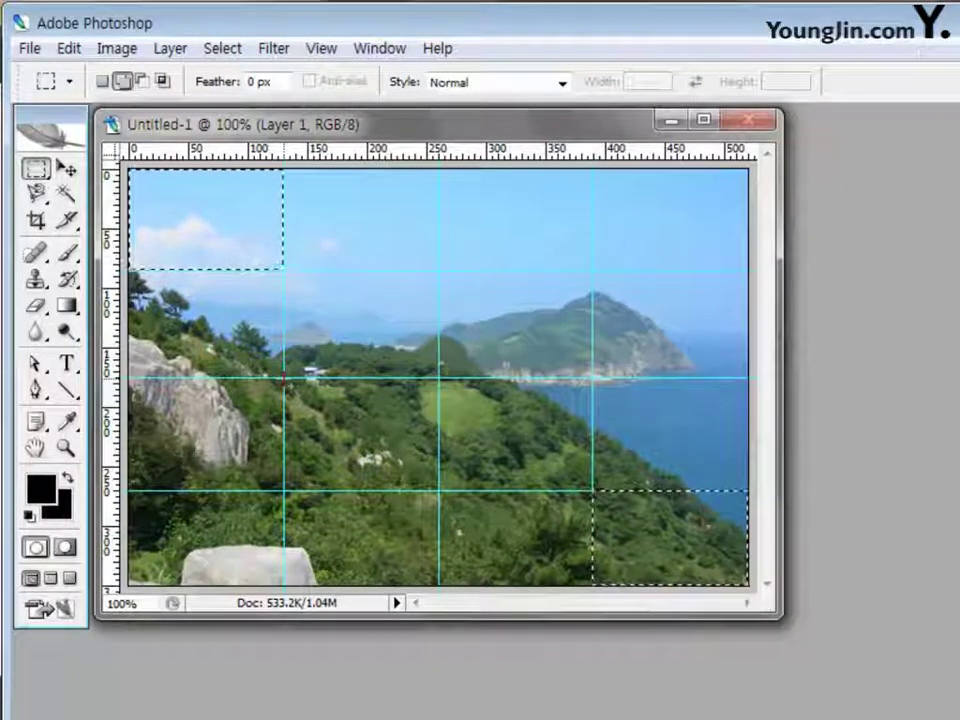
{"action": "left_click_drag", "start_coordinate": [284, 378], "coordinate": [440, 490]}
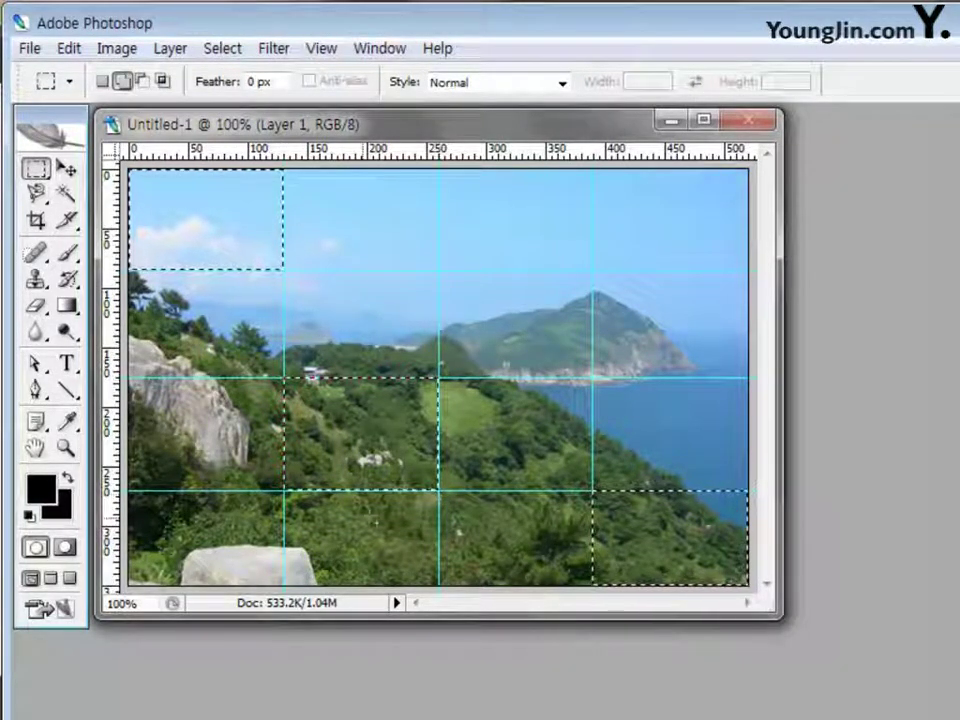
{"action": "key", "text": "alt"}
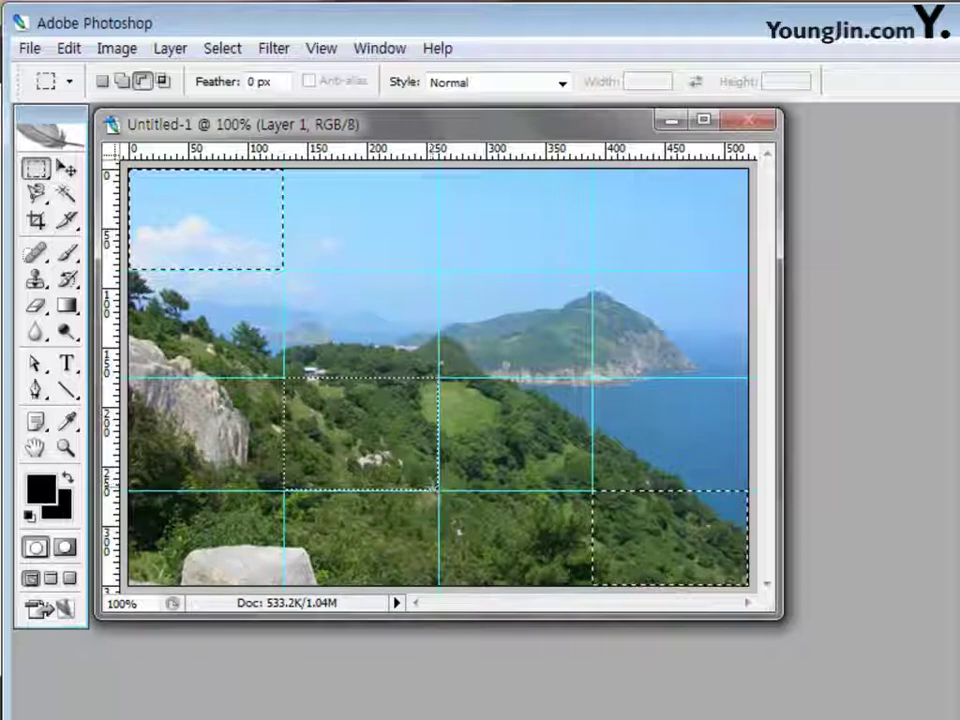
{"action": "left_click_drag", "start_coordinate": [440, 492], "coordinate": [280, 372]}
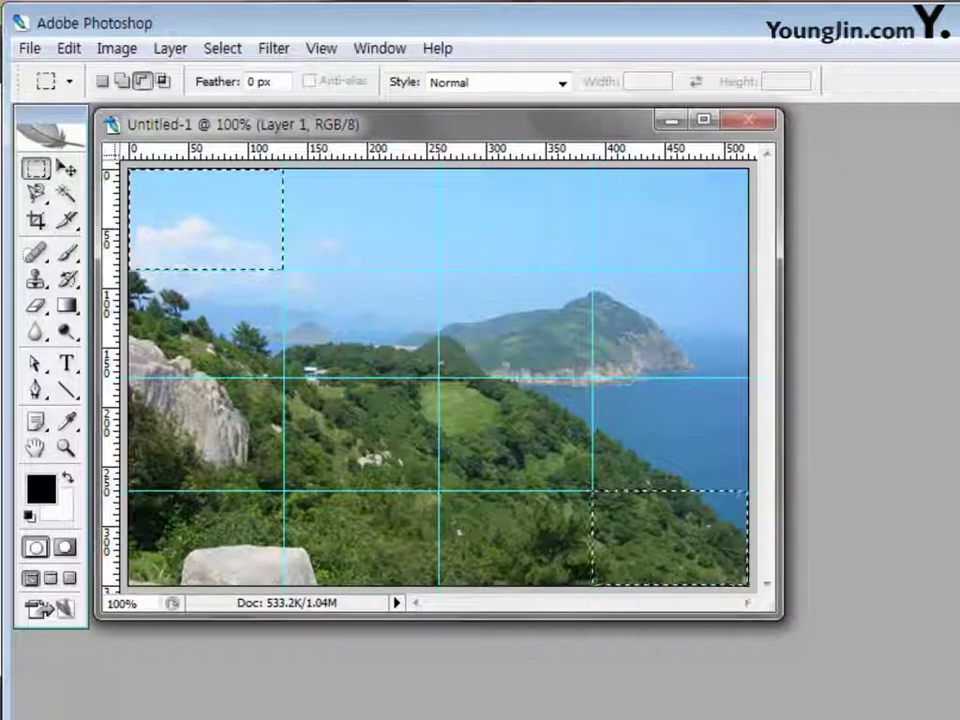
Enter ffff00 in the Color Picker's hex field to make the foreground yellow
{"action": "left_click", "coordinate": [40, 488]}
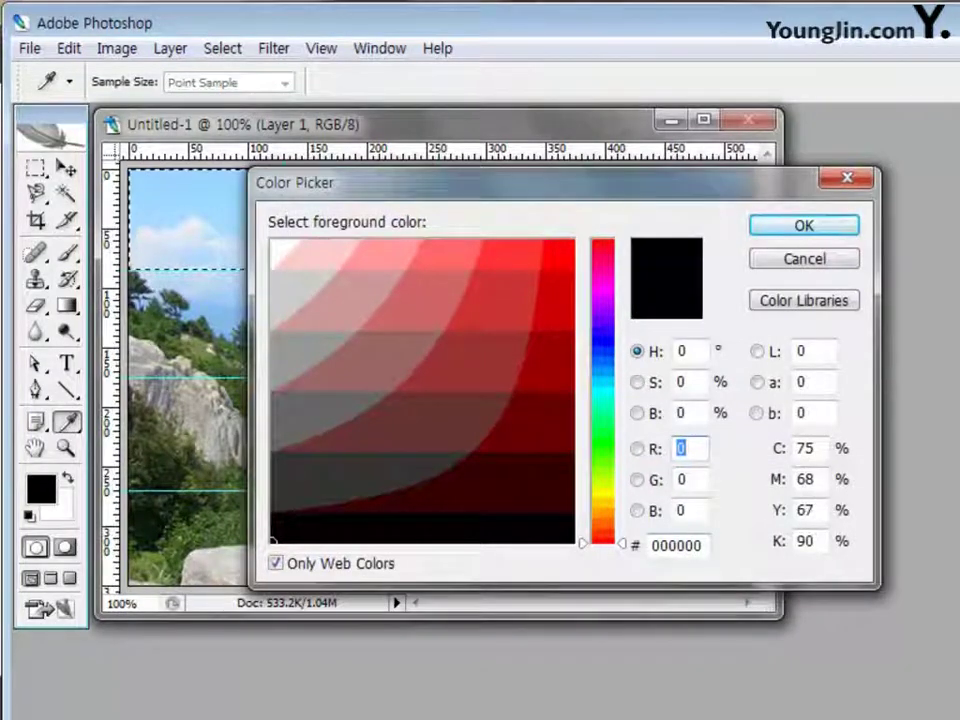
{"action": "left_click", "coordinate": [690, 545]}
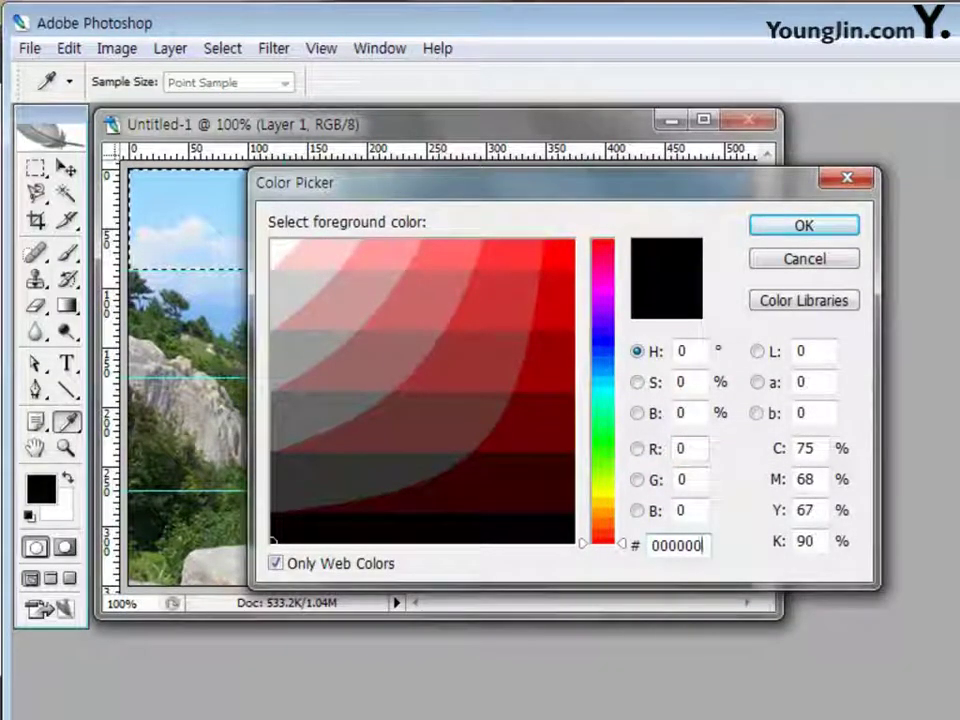
{"action": "double_click", "coordinate": [680, 545]}
{"action": "type", "text": "f"}
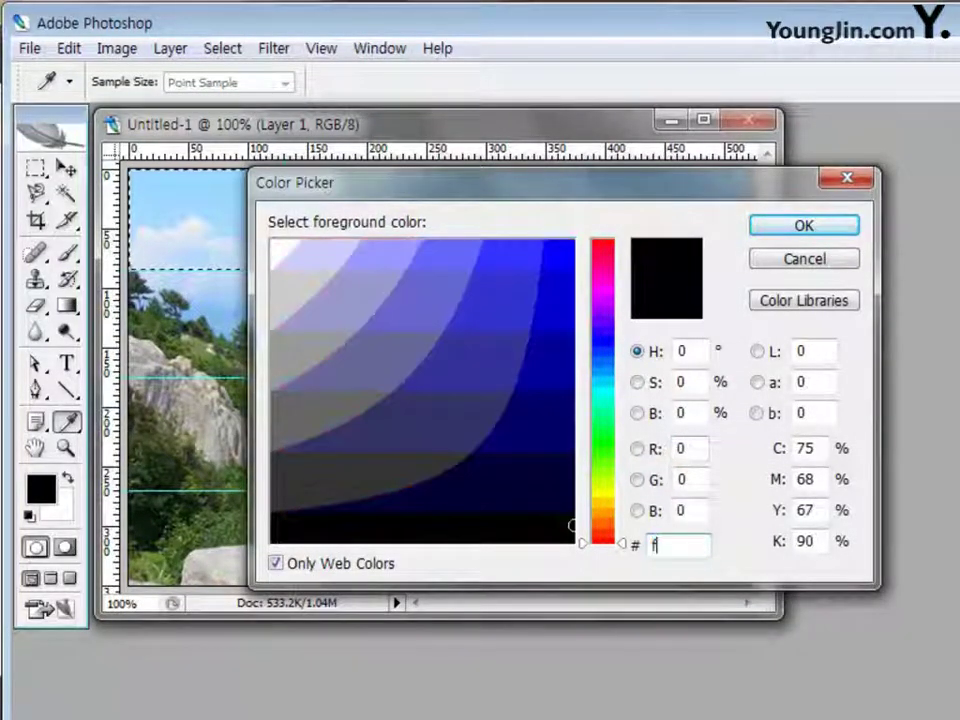
{"action": "type", "text": "fff00"}
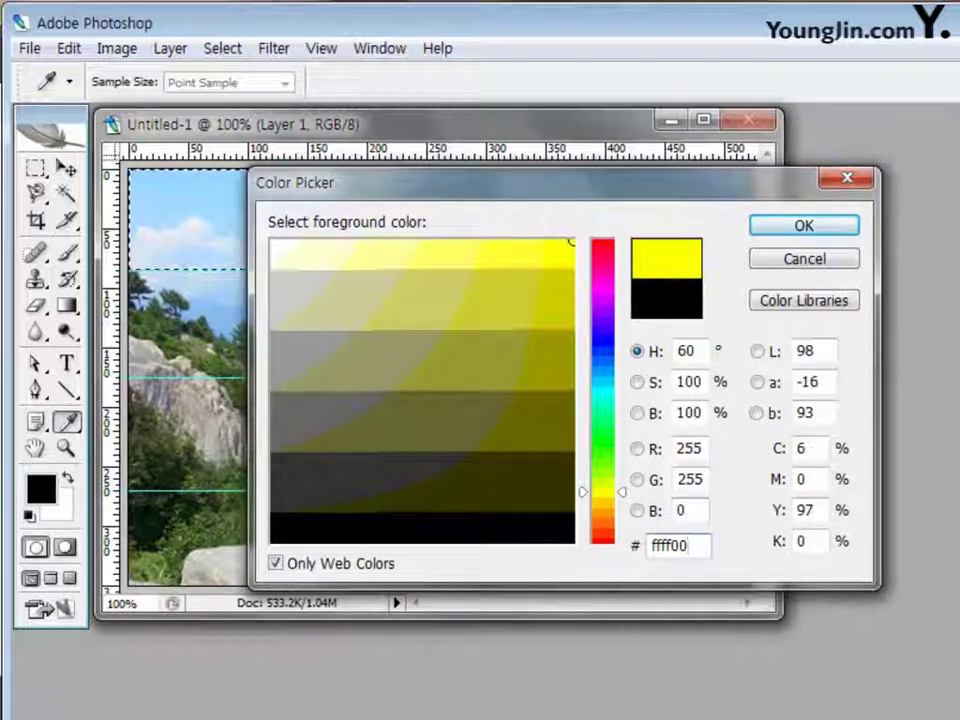
{"action": "key", "text": "Return"}
Add a new Layer 2 and Paint Bucket fill both selected corner cells with yellow
{"action": "key", "text": "m"}
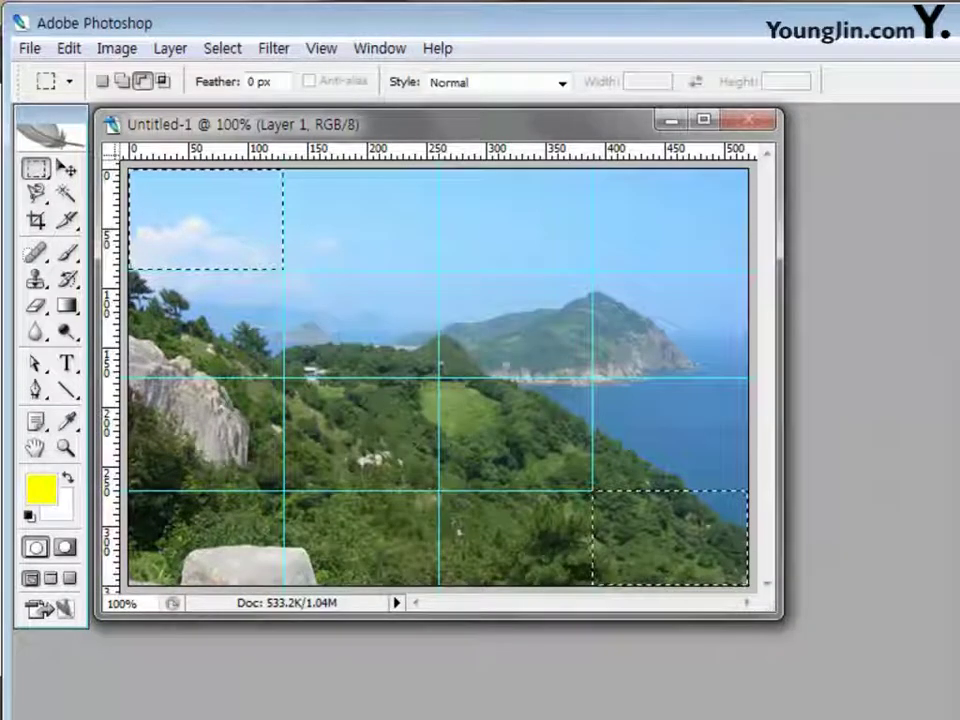
{"action": "key", "text": "ctrl+j"}
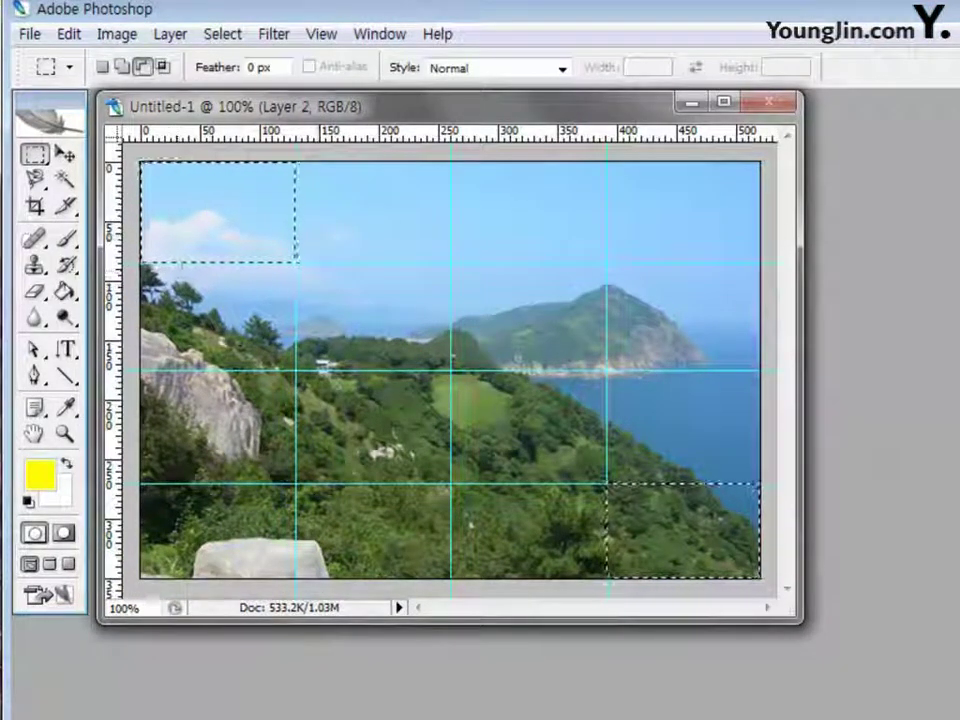
{"action": "left_click", "coordinate": [64, 292]}
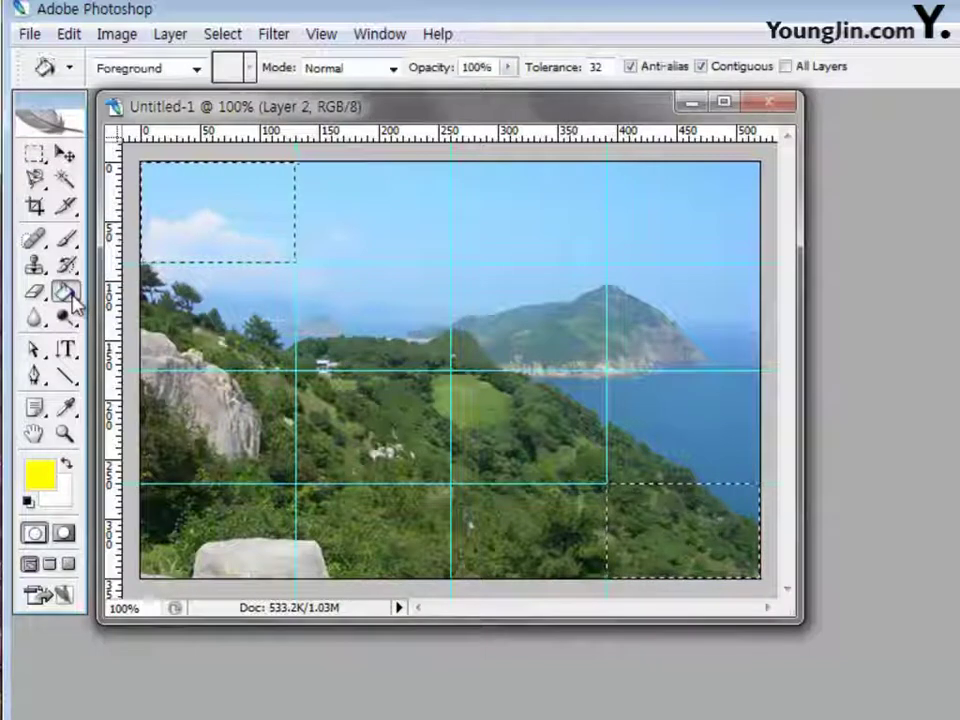
{"action": "left_click", "coordinate": [199, 231]}
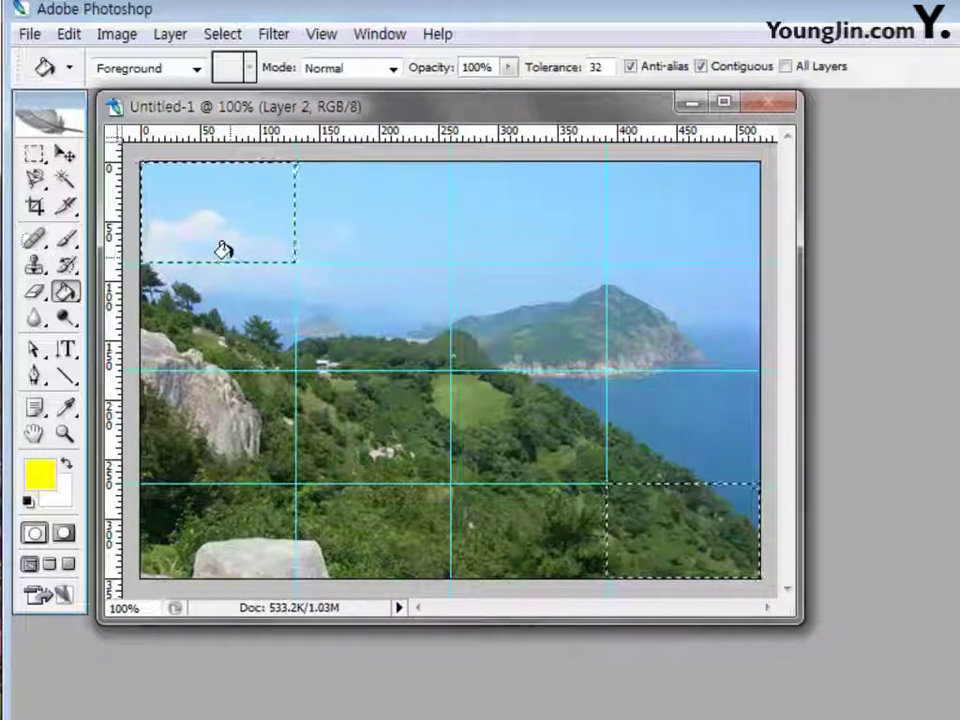
{"action": "left_click", "coordinate": [240, 248]}
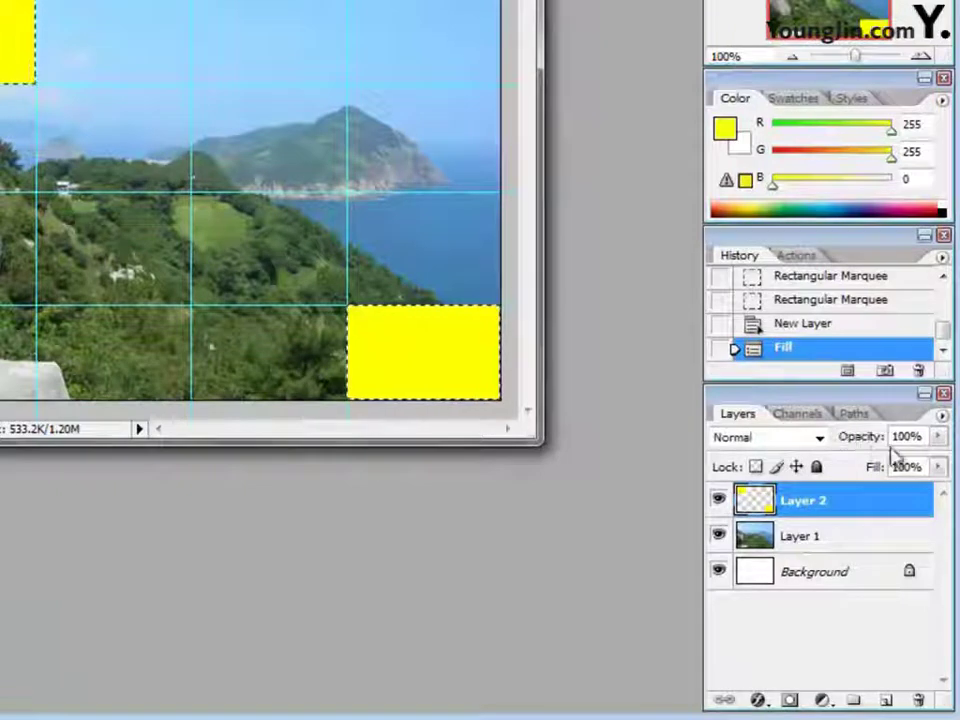
Set Layer 2's opacity to 50% and switch to the Move Tool
{"action": "left_click", "coordinate": [853, 440]}
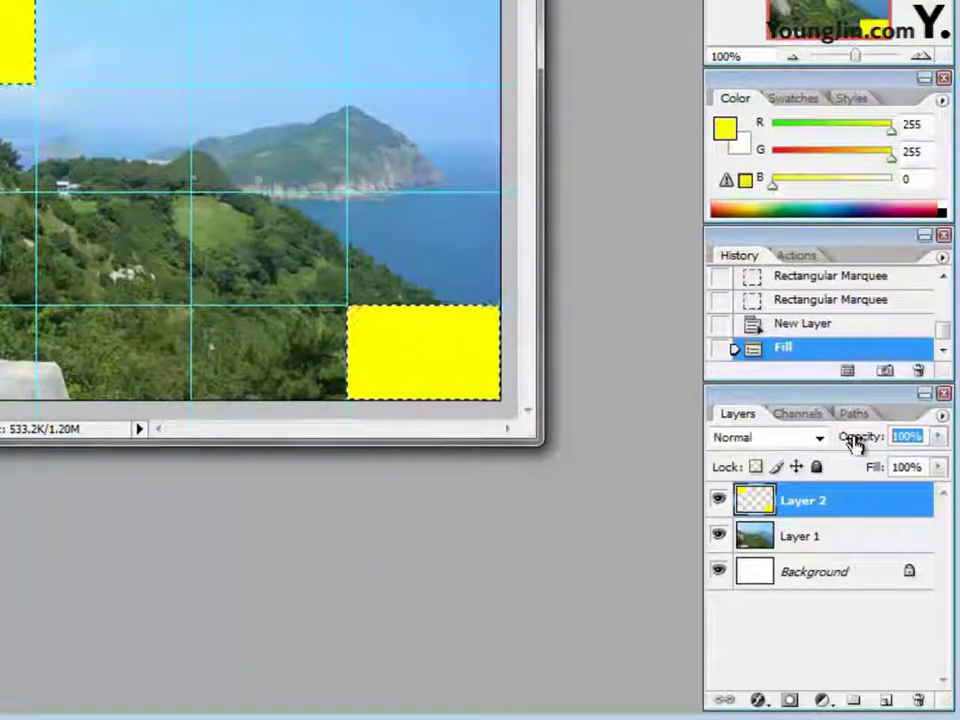
{"action": "type", "text": "50"}
{"action": "key", "text": "Return"}
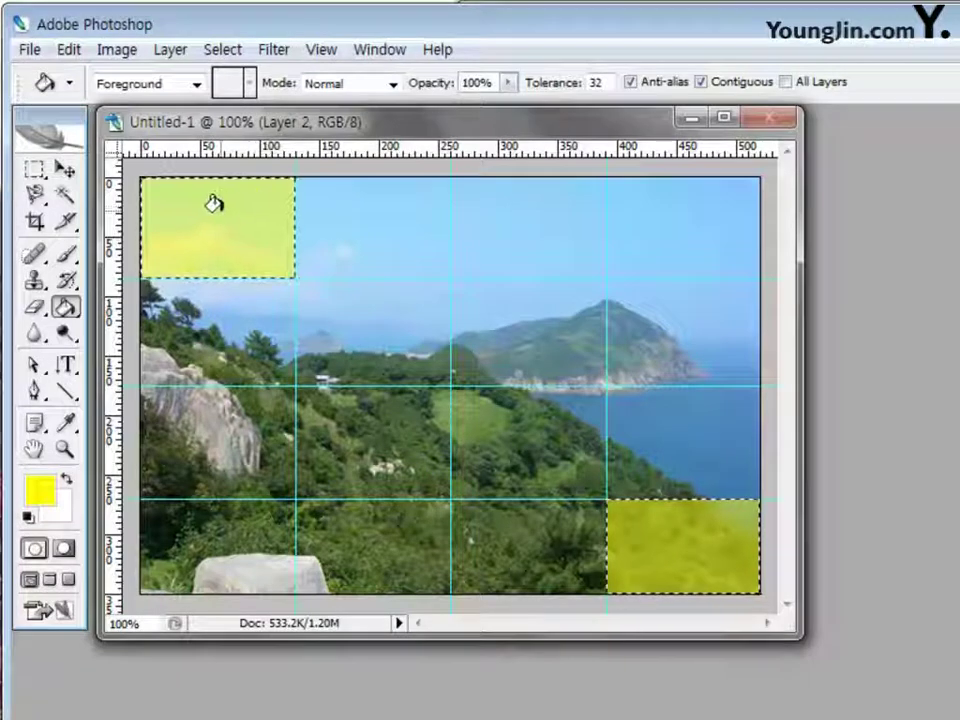
{"action": "left_click", "coordinate": [65, 169]}
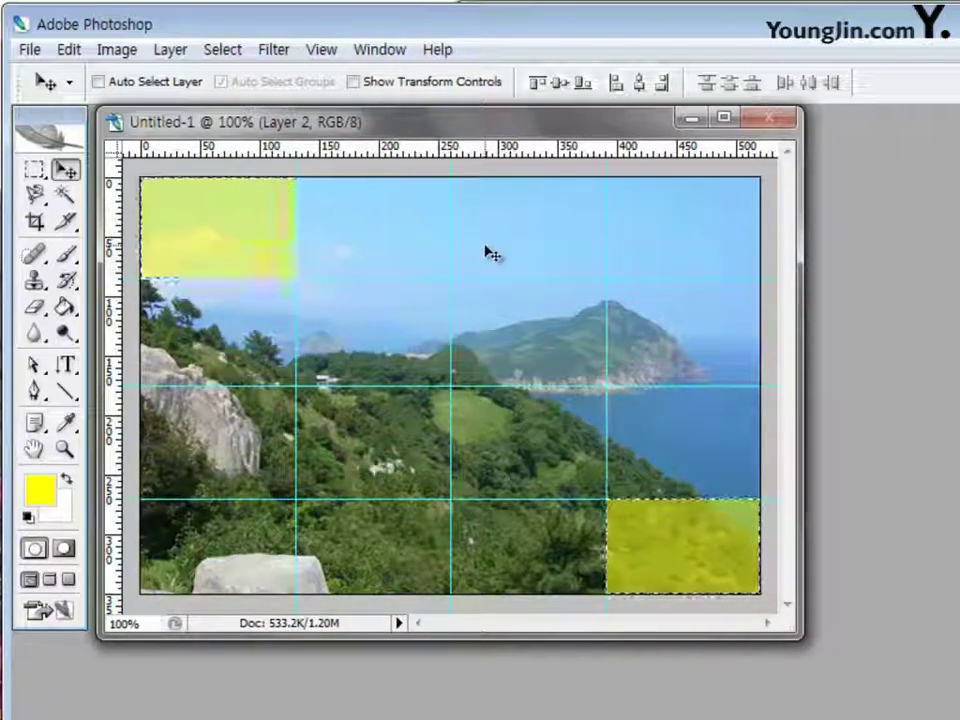
Deselect with Ctrl+D and choose the Elliptical Marquee Tool from the marquee flyout
{"action": "key", "text": "ctrl+d"}
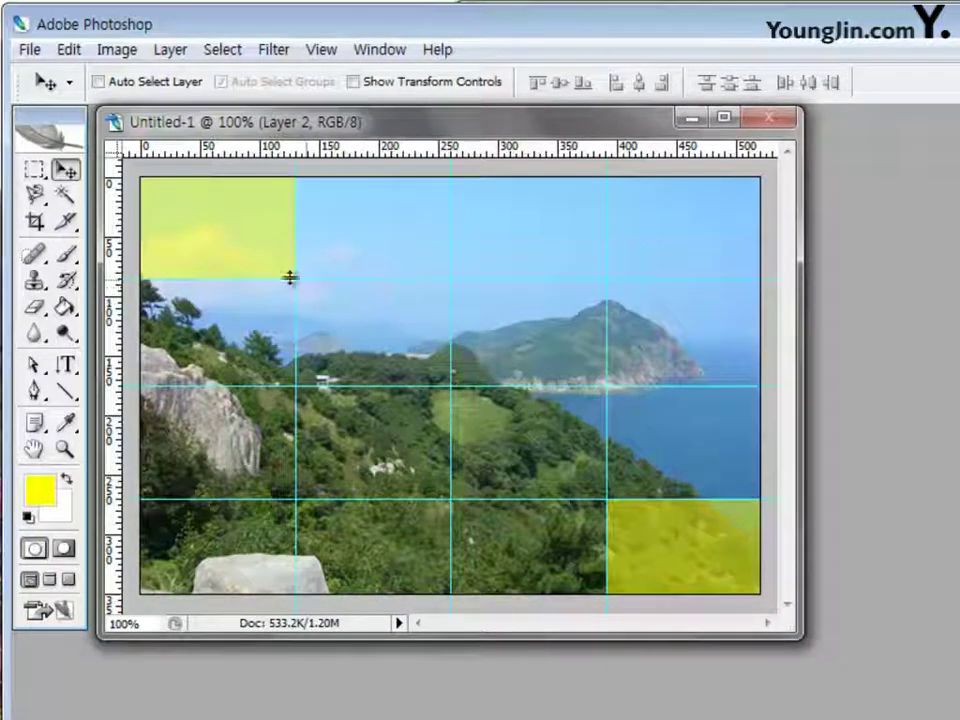
{"action": "left_click", "coordinate": [35, 172]}
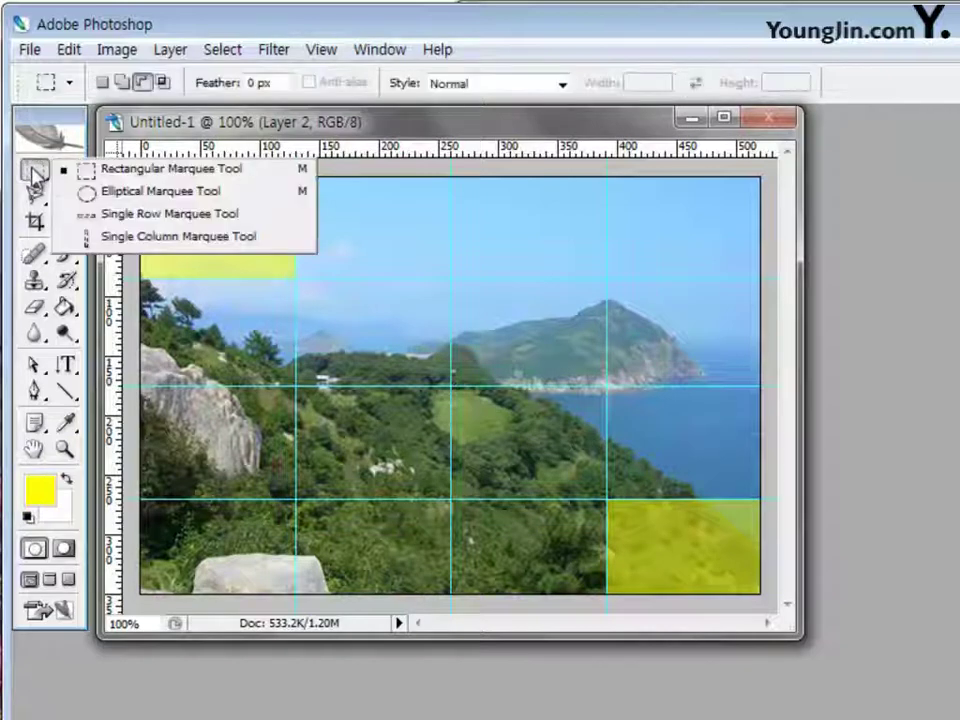
{"action": "left_click", "coordinate": [143, 193]}
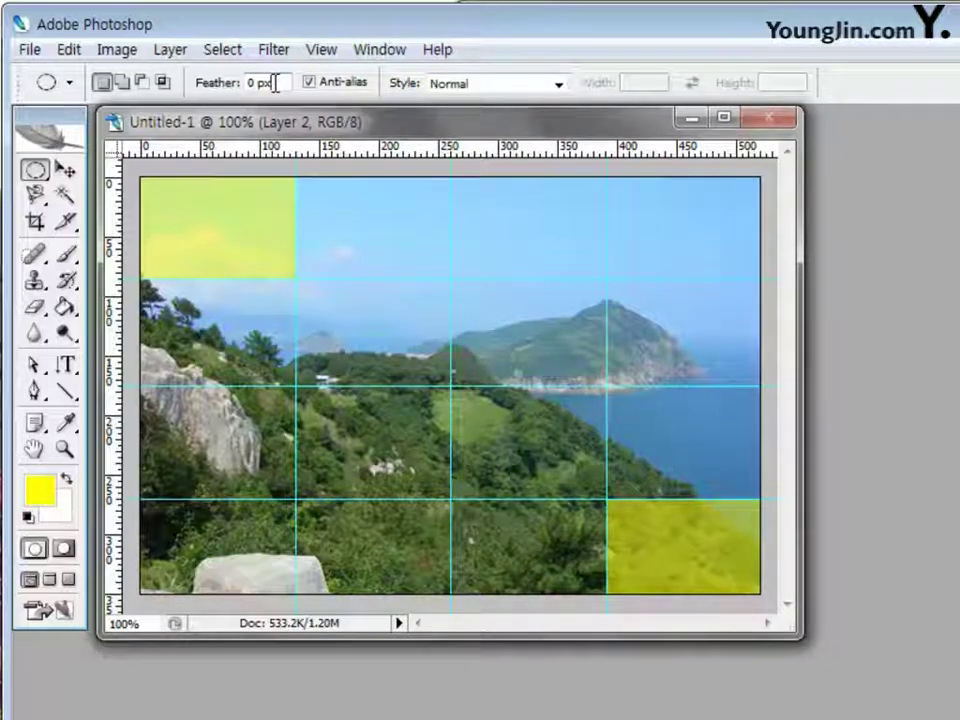
Enter a 10 px feather in the marquee options bar, correcting a mistyped 110
{"action": "left_click", "coordinate": [199, 84]}
{"action": "type", "text": "110"}
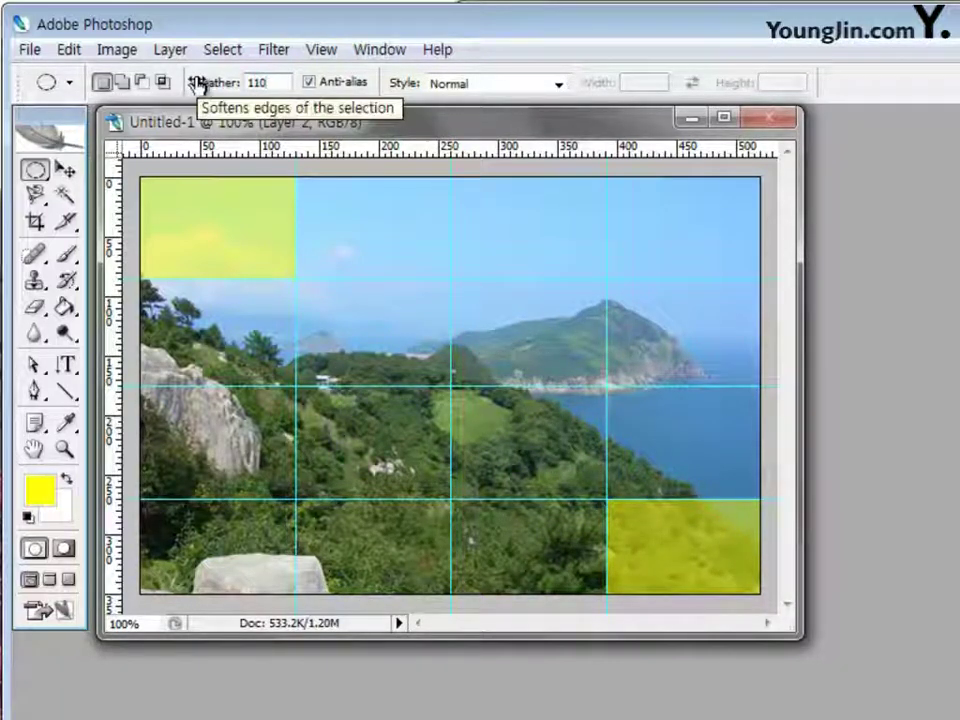
{"action": "key", "text": "BackSpace"}
{"action": "key", "text": "BackSpace"}
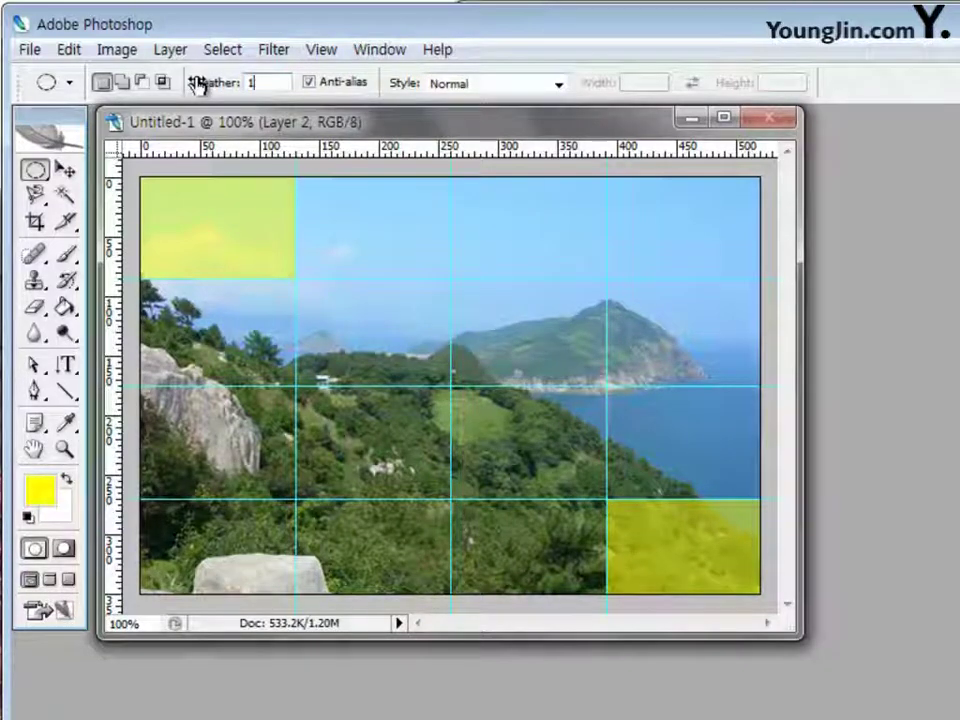
{"action": "type", "text": "0"}
{"action": "key", "text": "Return"}
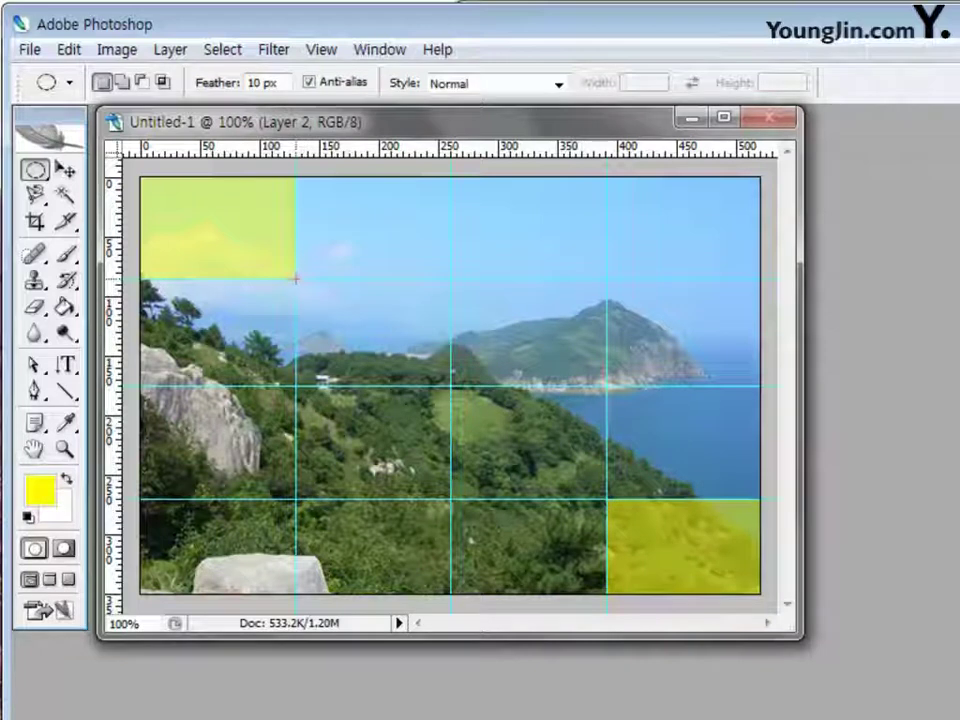
Drag a feathered ellipse between opposite guide intersections across the central grid cells
{"action": "left_click_drag", "start_coordinate": [296, 277], "coordinate": [606, 497]}
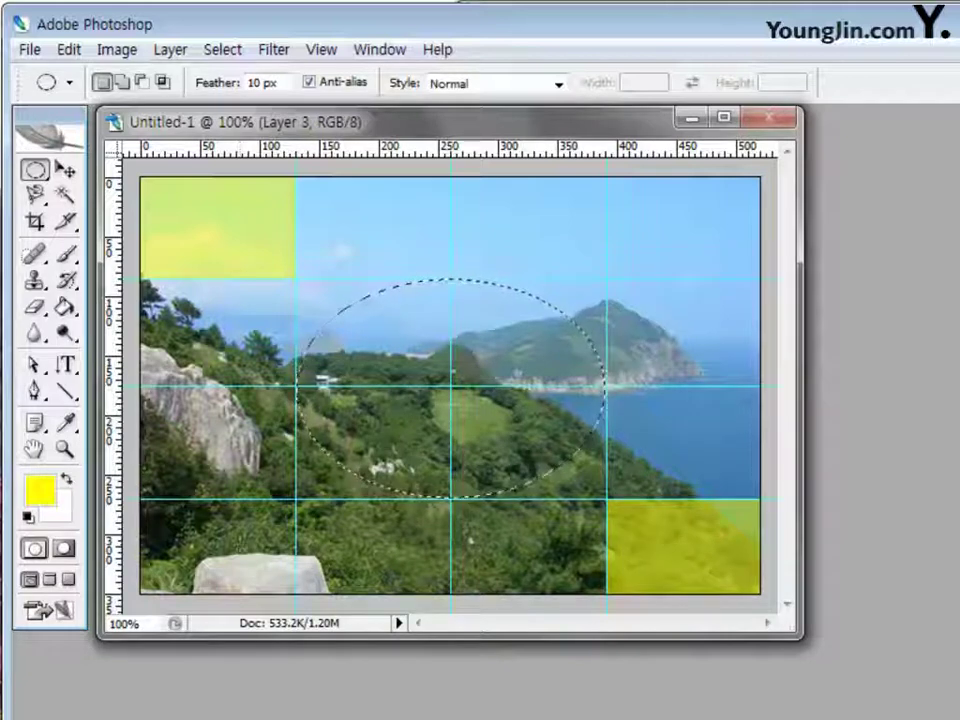
Enter ff0000 in the Color Picker's hex field to make the foreground red
{"action": "left_click", "coordinate": [45, 490]}
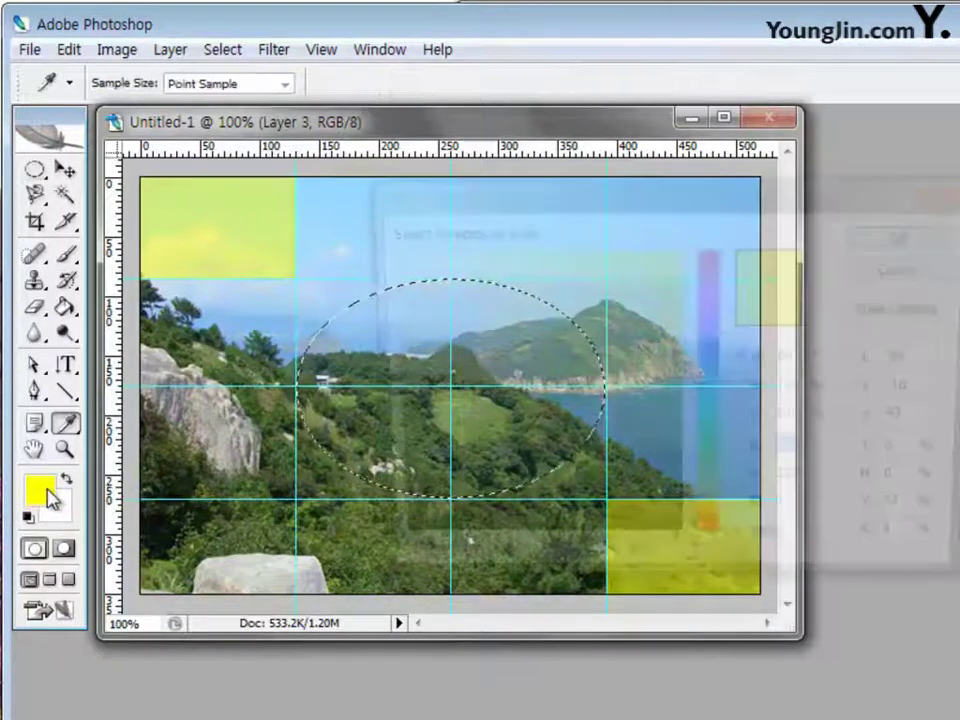
{"action": "left_click", "coordinate": [805, 553]}
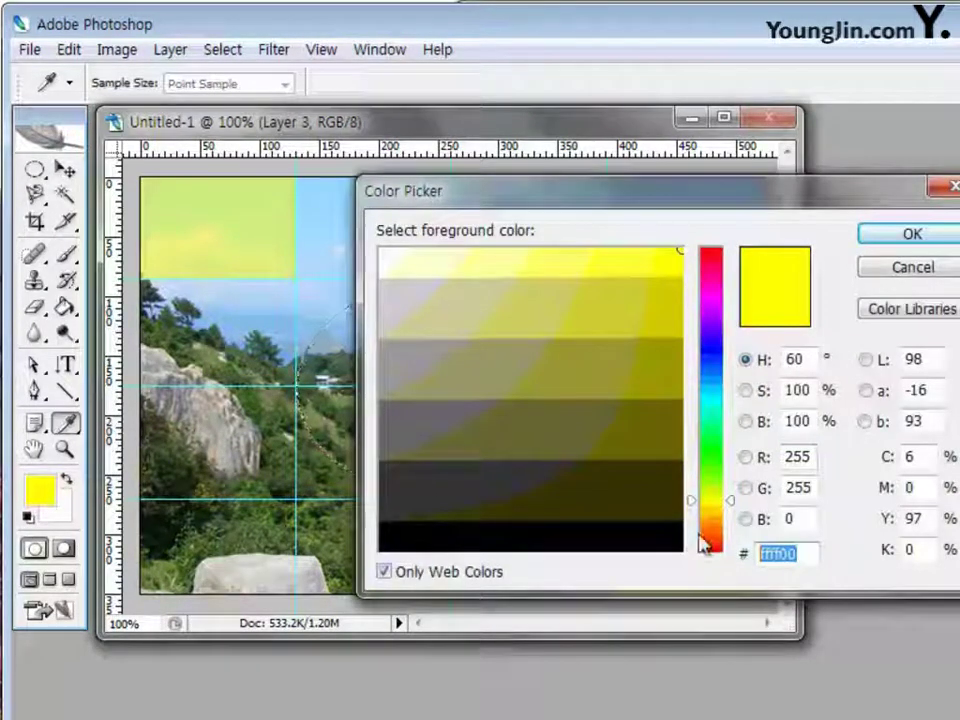
{"action": "type", "text": "ff0000"}
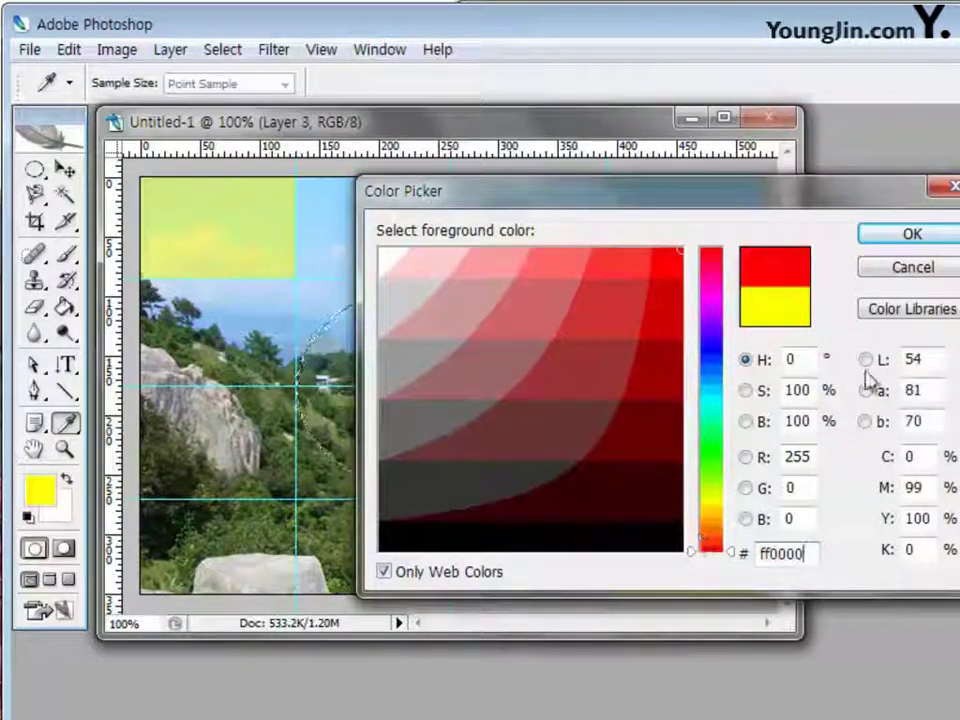
{"action": "left_click", "coordinate": [945, 238]}
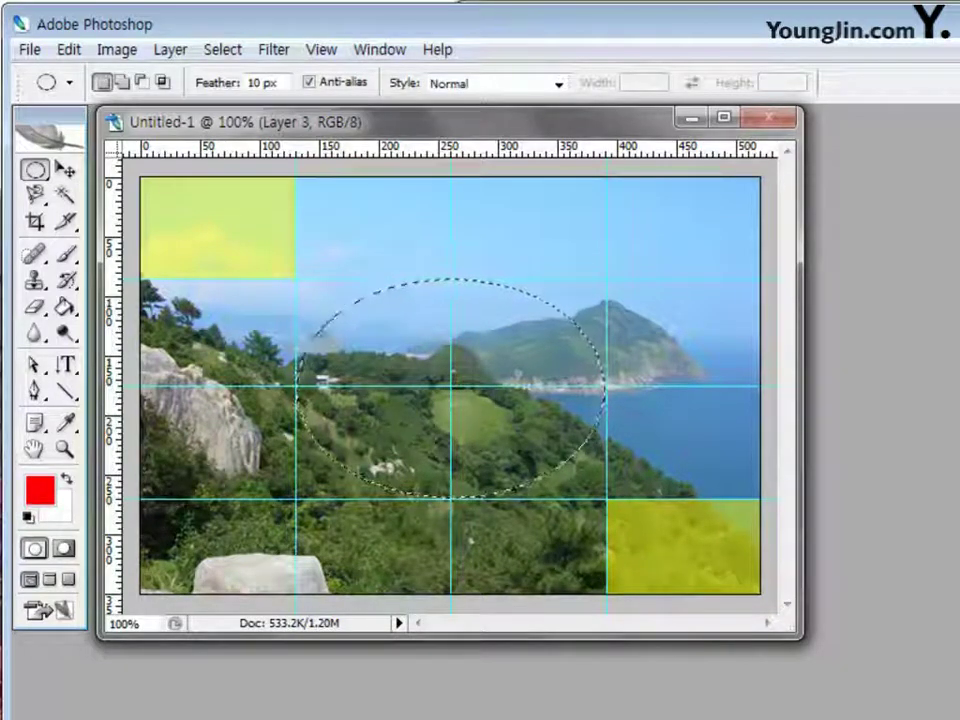
Fill the ellipse with red using Alt+Backspace, set Layer 3 opacity to 30%, and deselect
{"action": "key", "text": "alt+BackSpace"}
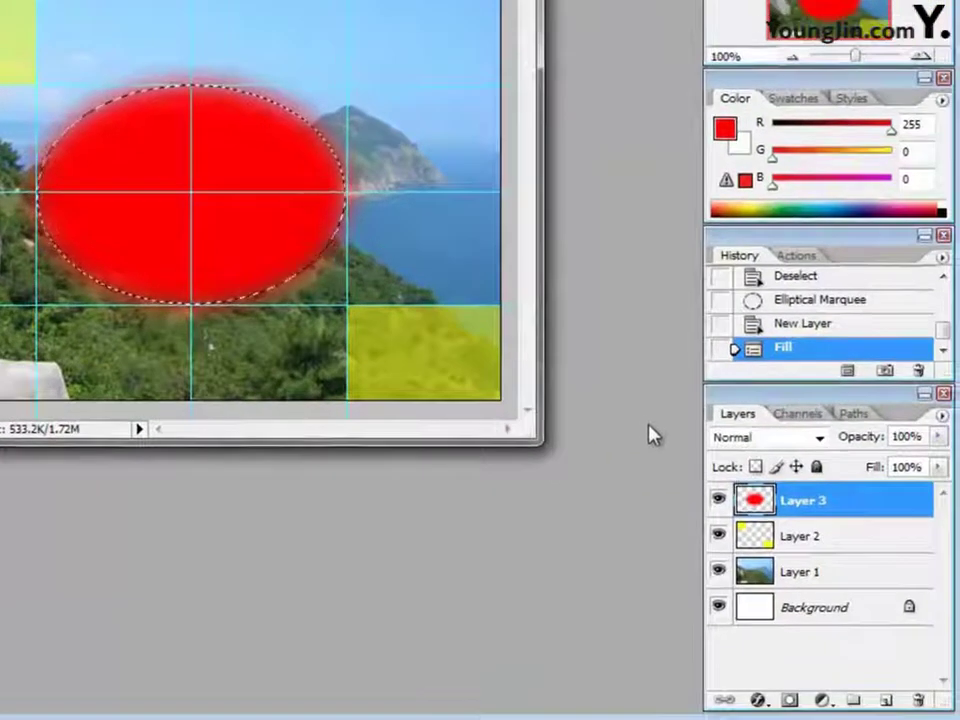
{"action": "double_click", "coordinate": [905, 437]}
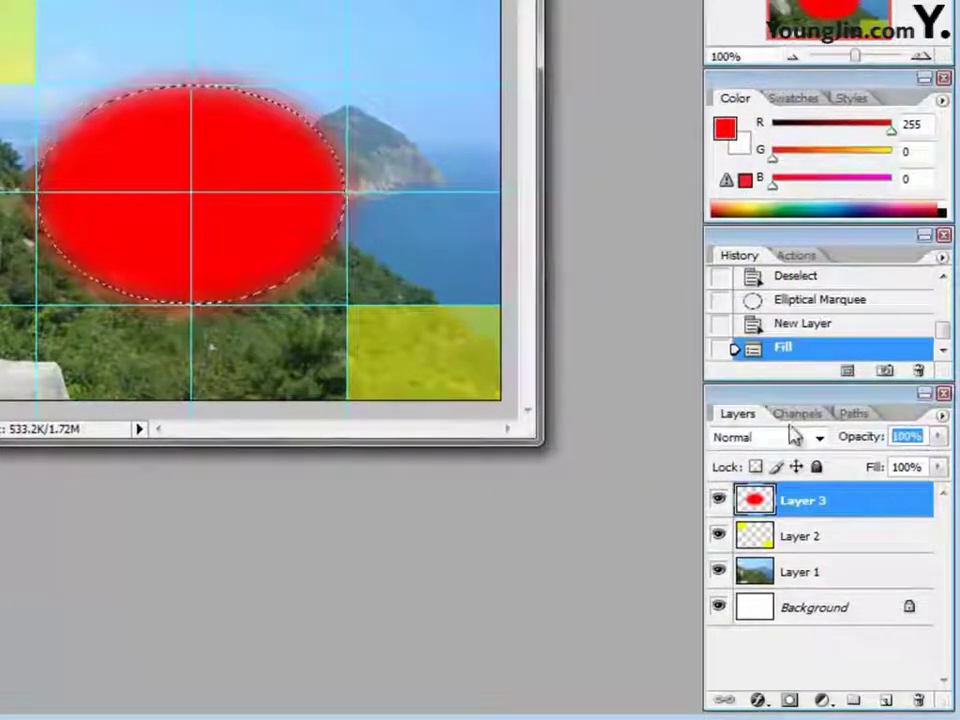
{"action": "type", "text": "30"}
{"action": "key", "text": "Return"}
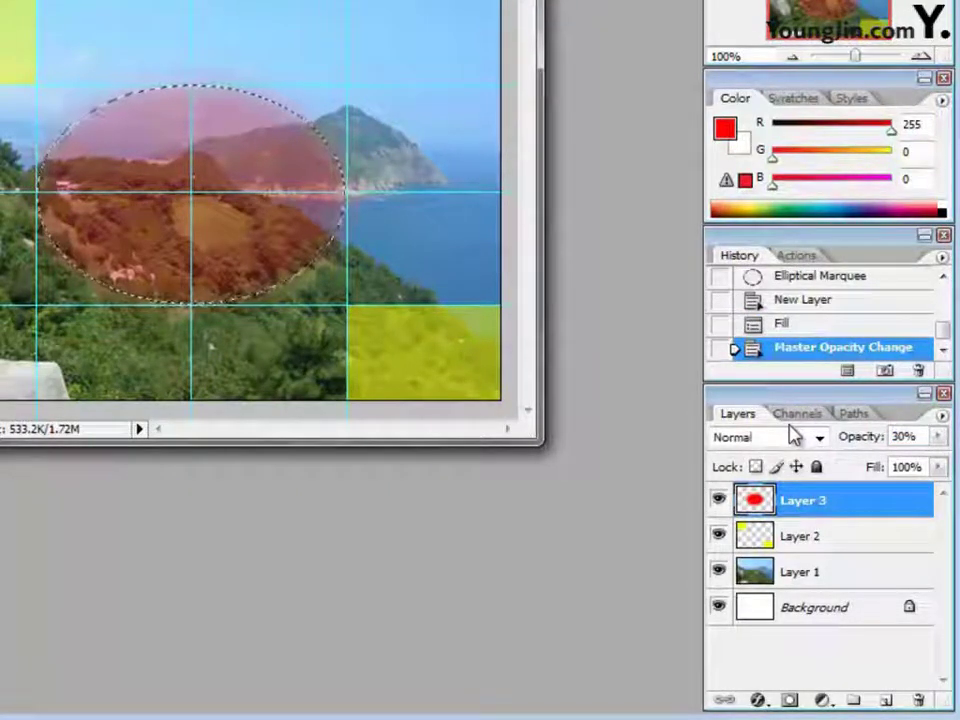
{"action": "key", "text": "ctrl+d"}
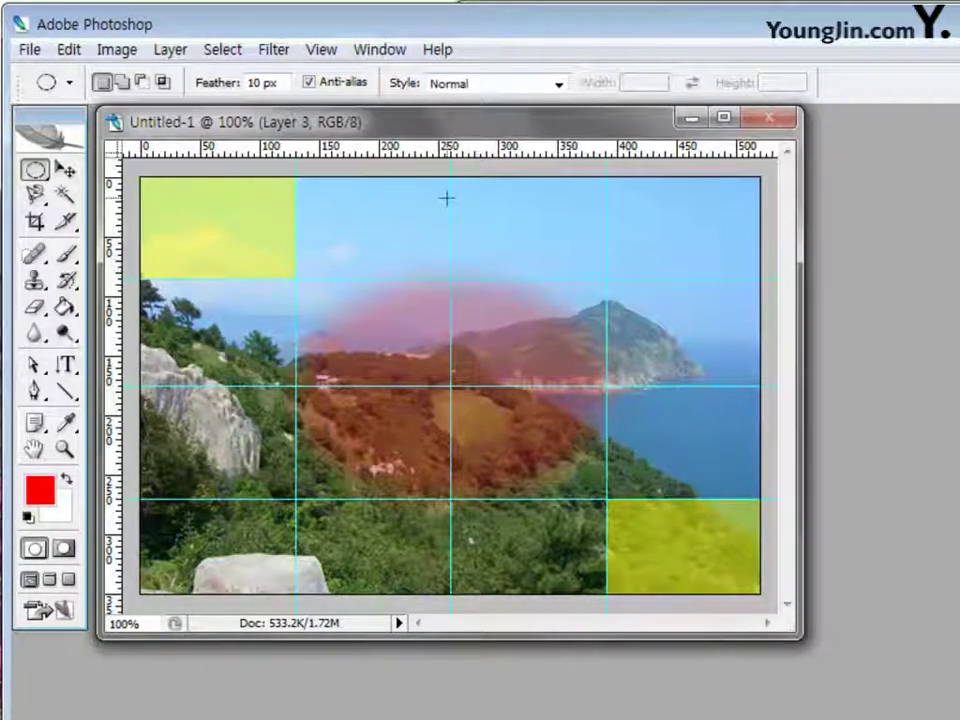
Clear all guides from the landscape grid image with View > Clear Guides
{"action": "left_click", "coordinate": [321, 49]}
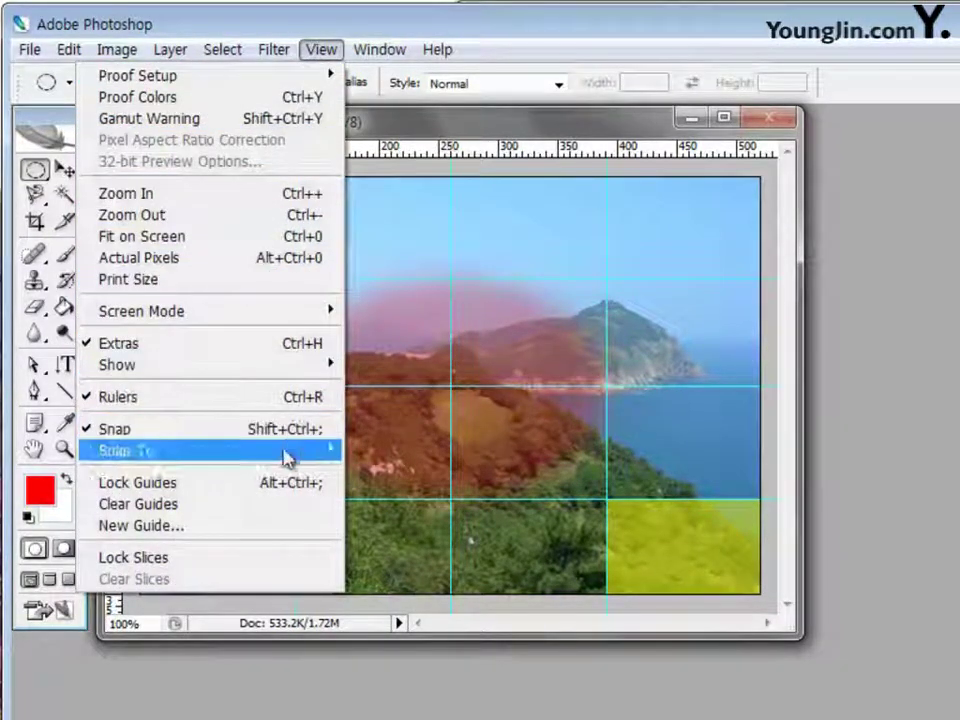
{"action": "left_click", "coordinate": [289, 511]}
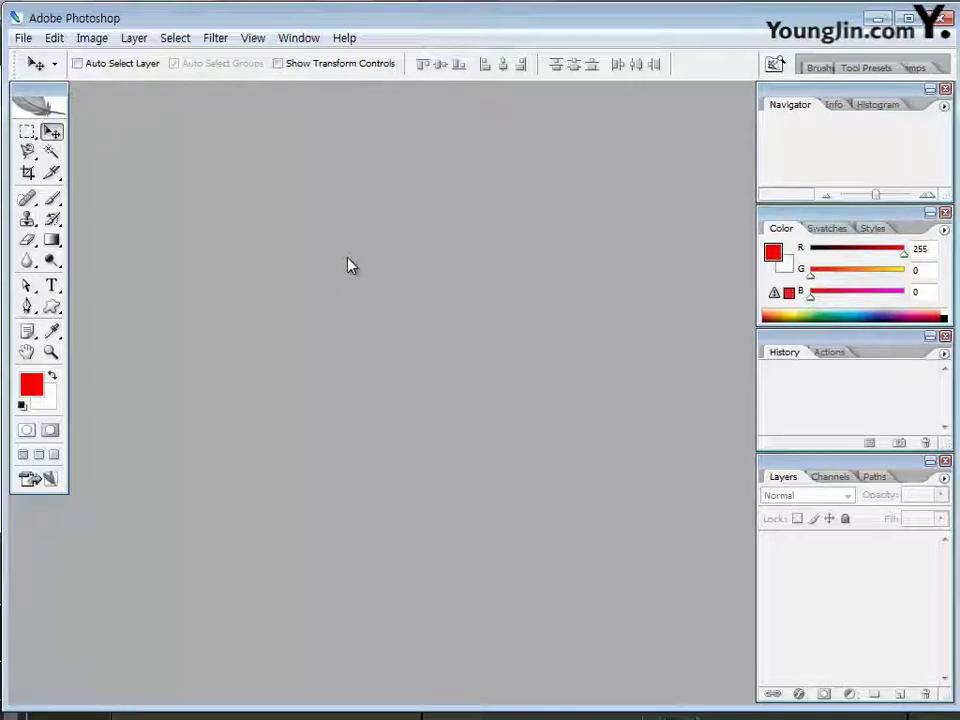
Open the 2급-2 landscape, 2급-3 night city and 2급-4 photos together in one Open dialog
{"action": "key", "text": "ctrl+o"}
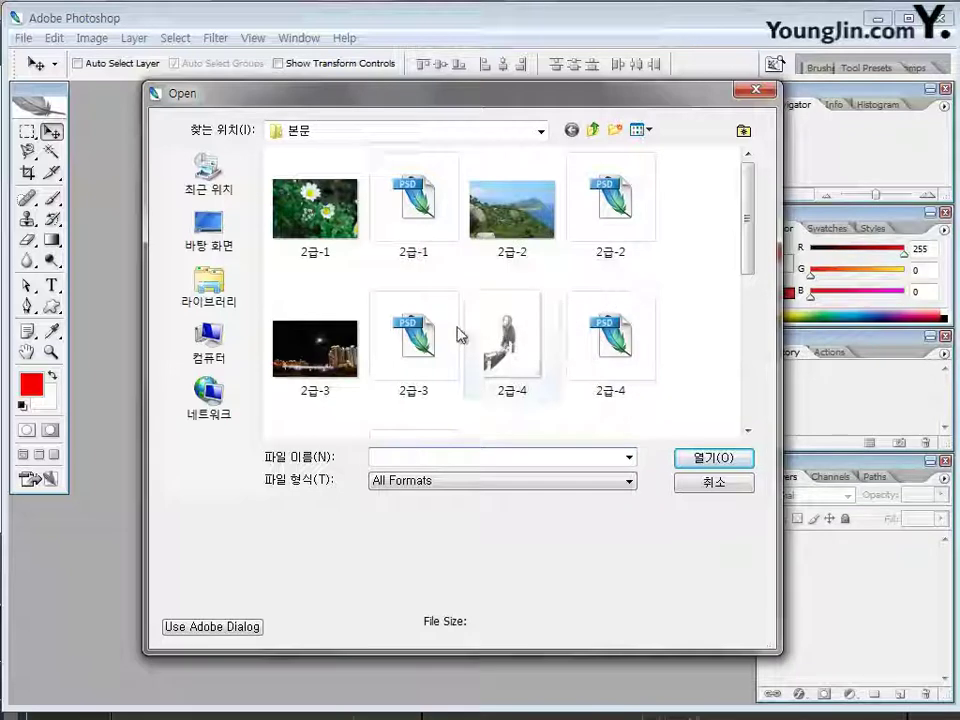
{"action": "left_click", "coordinate": [527, 235]}
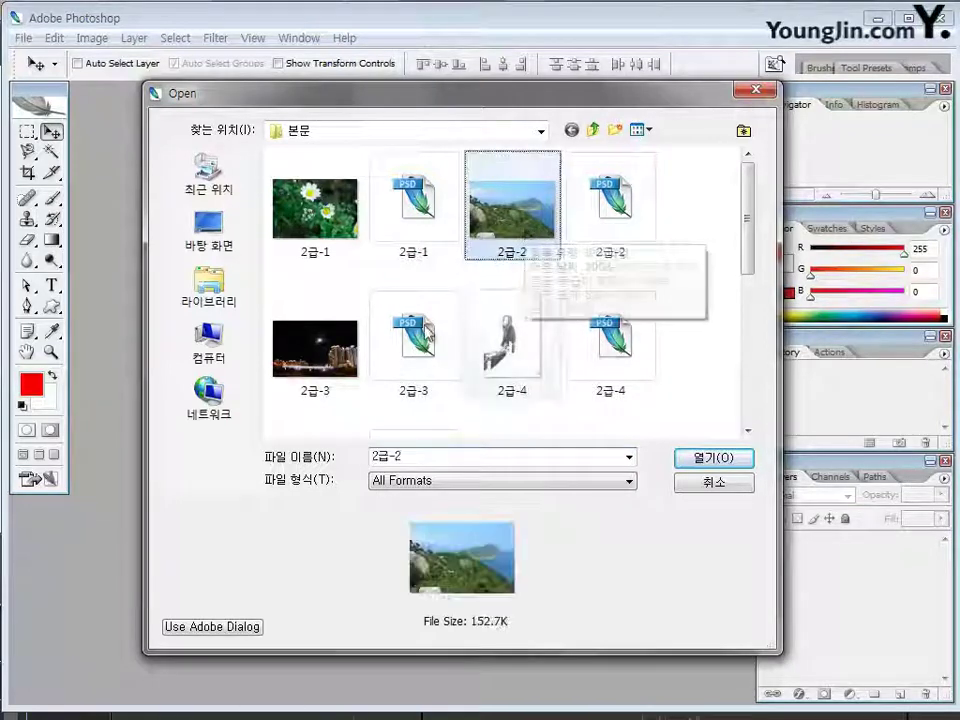
{"action": "left_click", "coordinate": [315, 350], "text": "ctrl"}
{"action": "left_click", "coordinate": [510, 373], "text": "ctrl"}
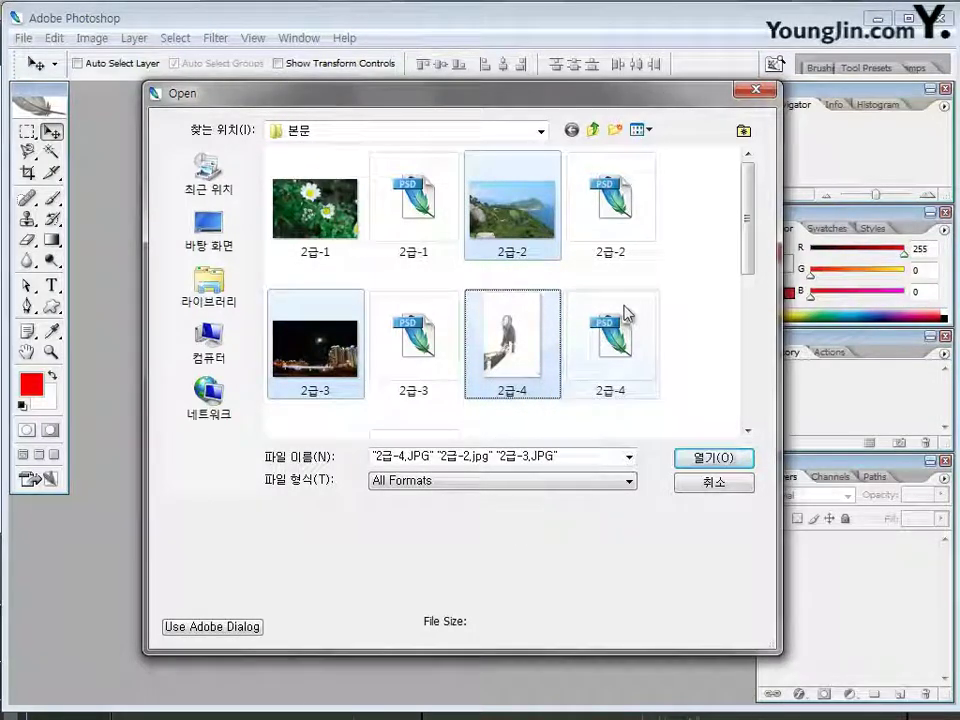
{"action": "left_click", "coordinate": [709, 459]}
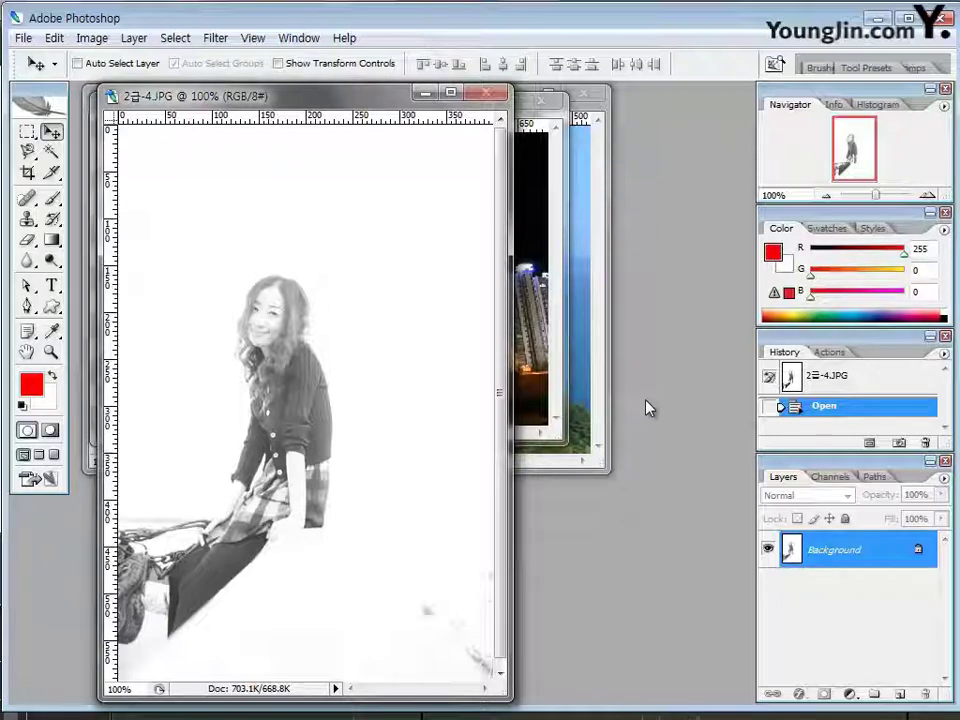
Create a 700 × 500 pixel blank document, then enlarge and reposition its window
{"action": "key", "text": "ctrl+n"}
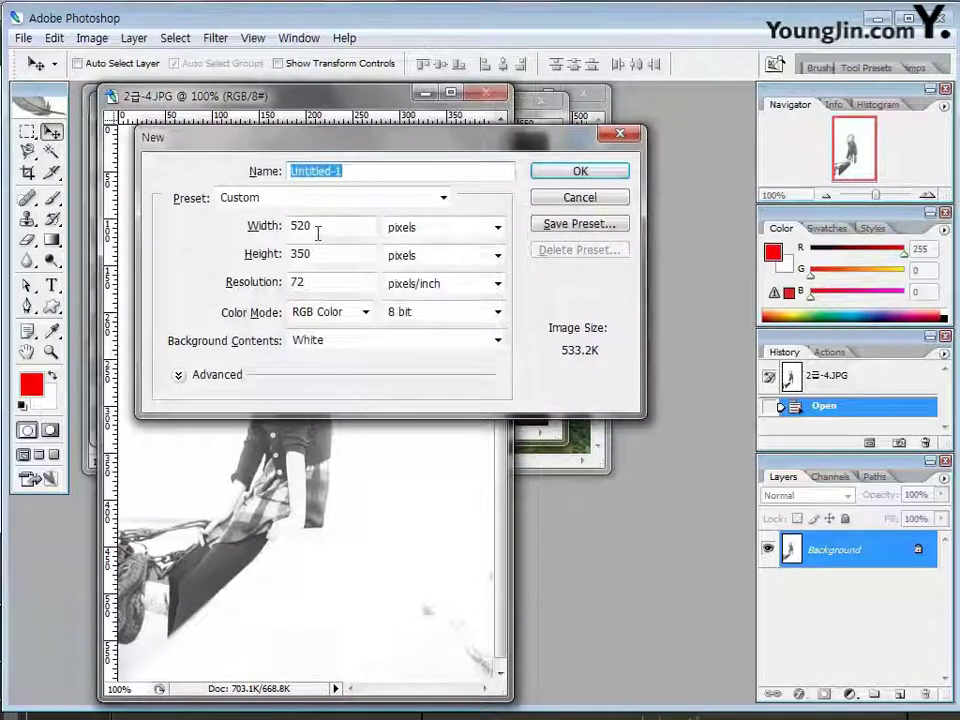
{"action": "double_click", "coordinate": [315, 227]}
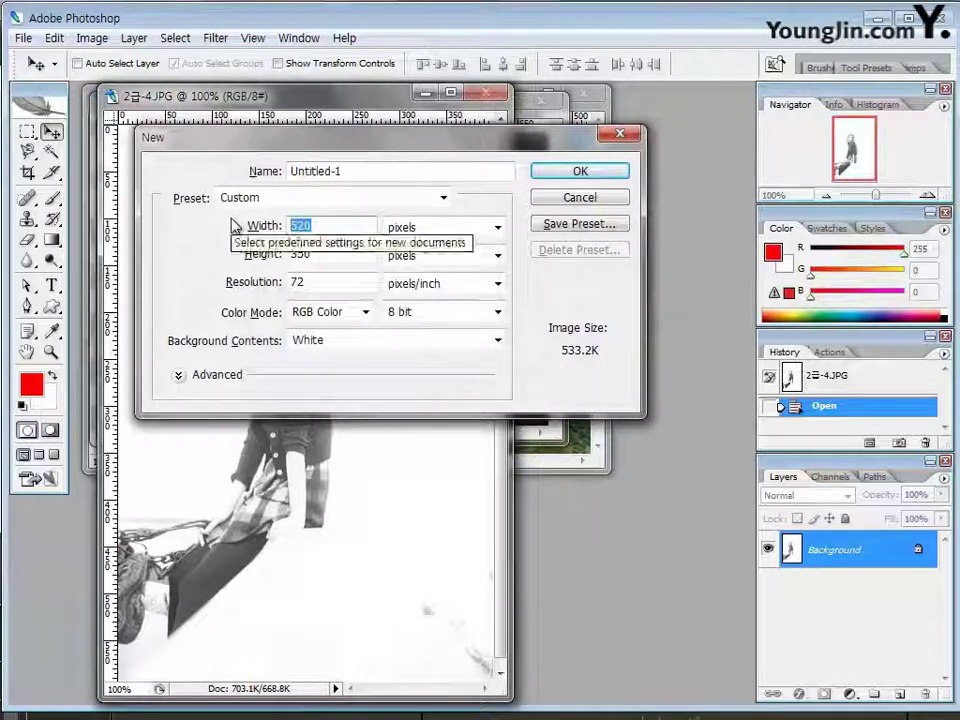
{"action": "type", "text": "700"}
{"action": "key", "text": "Tab"}
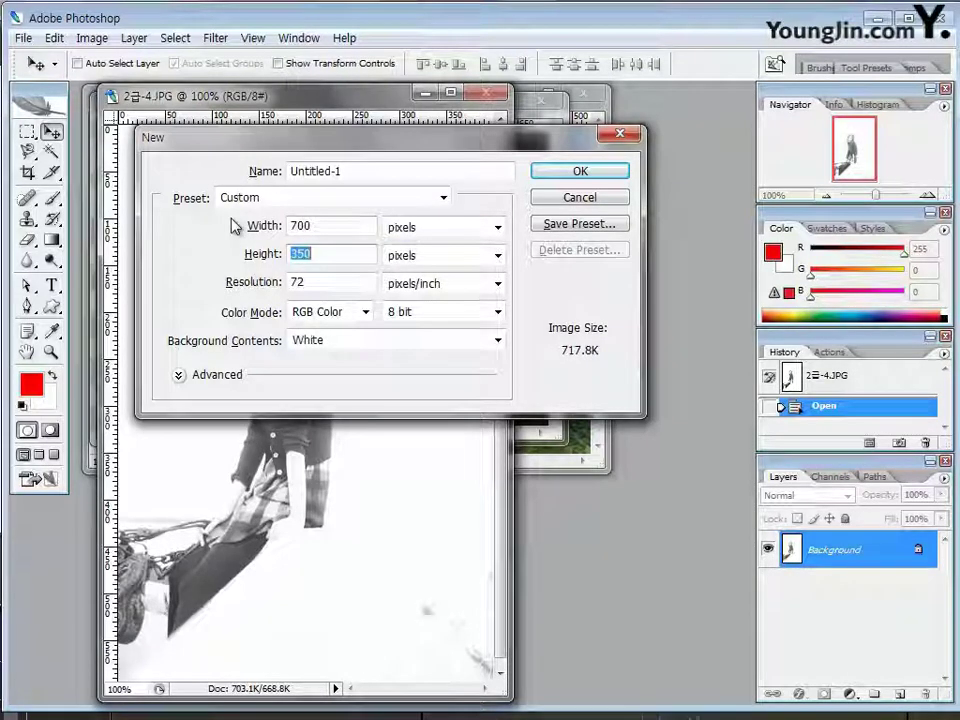
{"action": "type", "text": "500"}
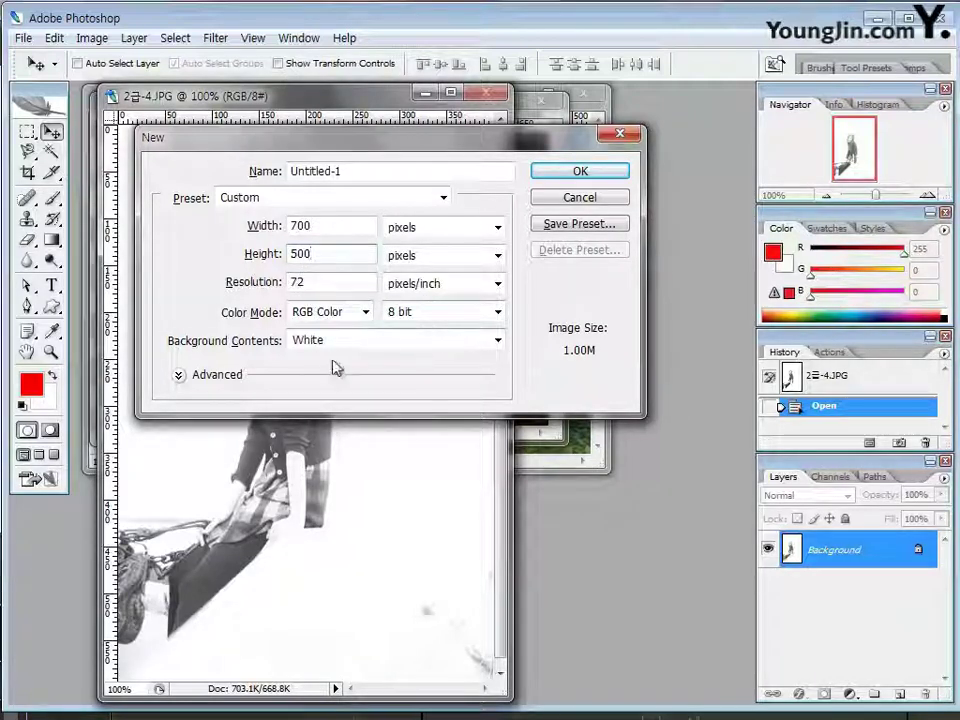
{"action": "left_click", "coordinate": [581, 172]}
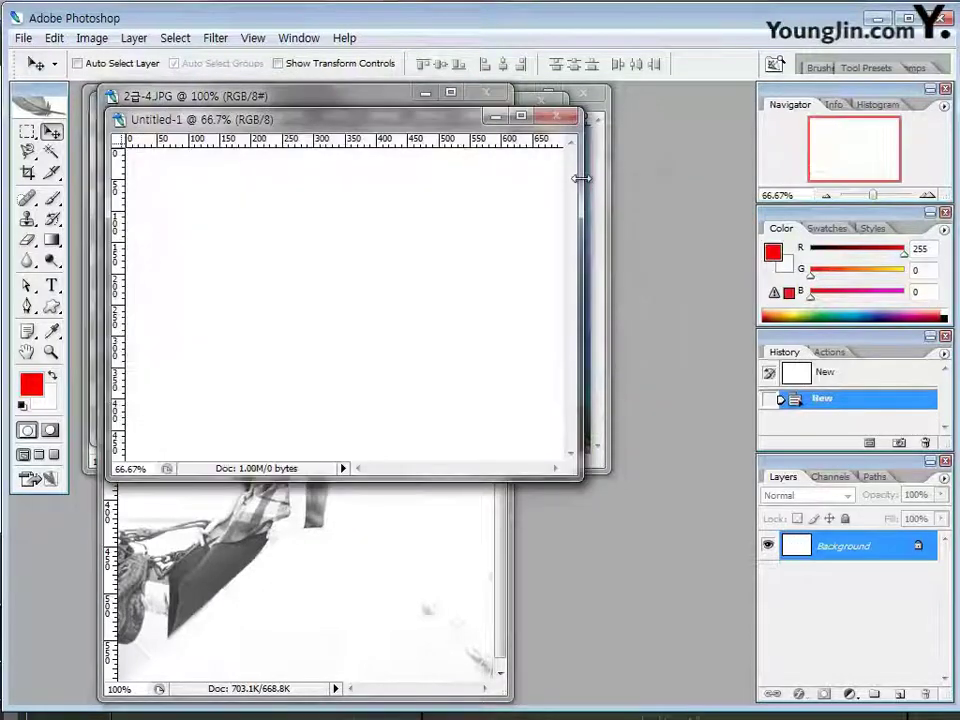
{"action": "left_click_drag", "start_coordinate": [582, 480], "coordinate": [617, 507]}
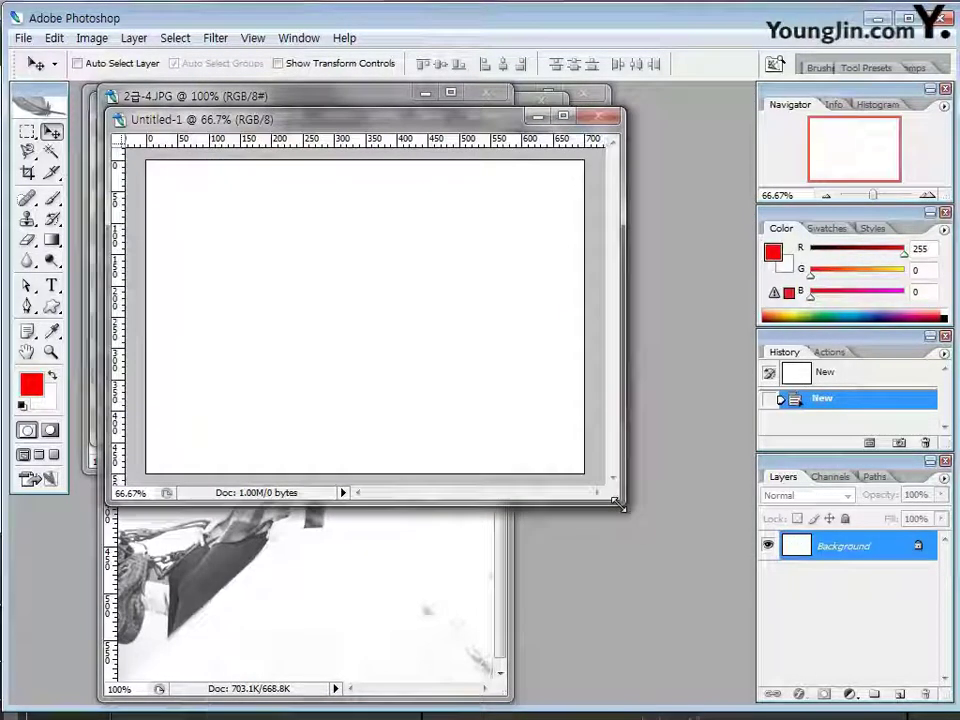
{"action": "left_click_drag", "start_coordinate": [342, 128], "coordinate": [321, 114]}
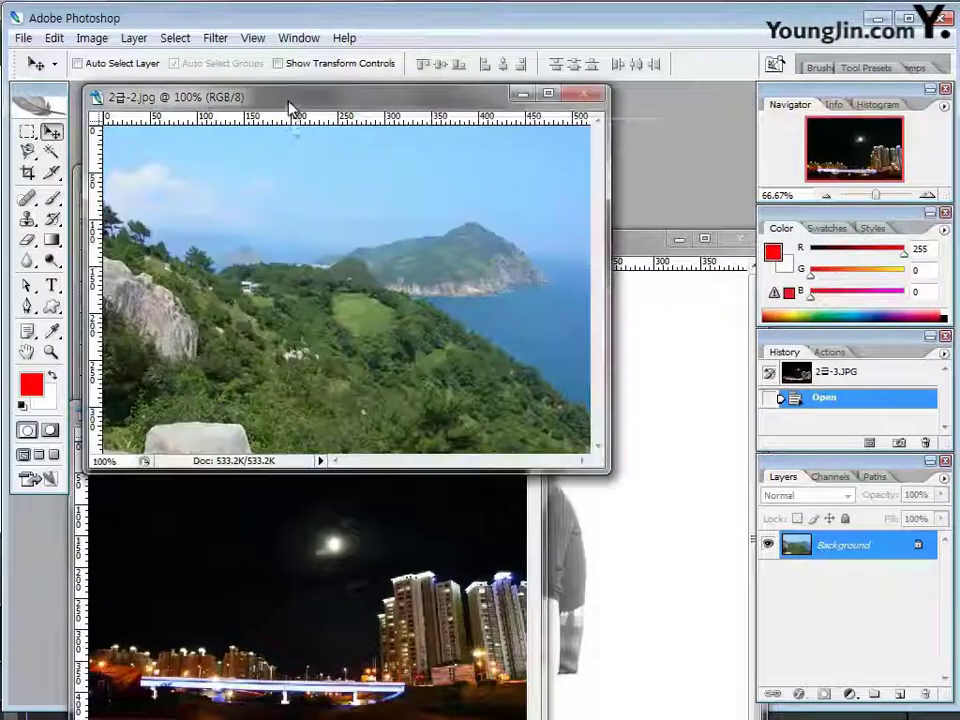
Move-drag the 2급-2 landscape into Untitled-1 as Layer 1, close the original, and start Free Transform
{"action": "left_click_drag", "start_coordinate": [309, 103], "coordinate": [459, 112]}
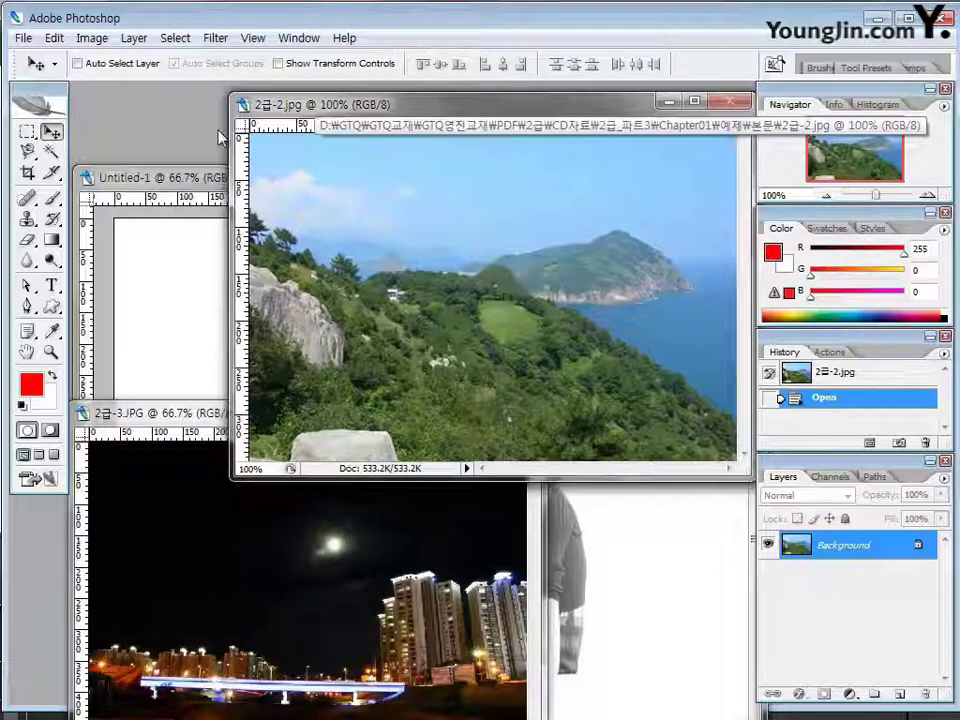
{"action": "left_click", "coordinate": [52, 132]}
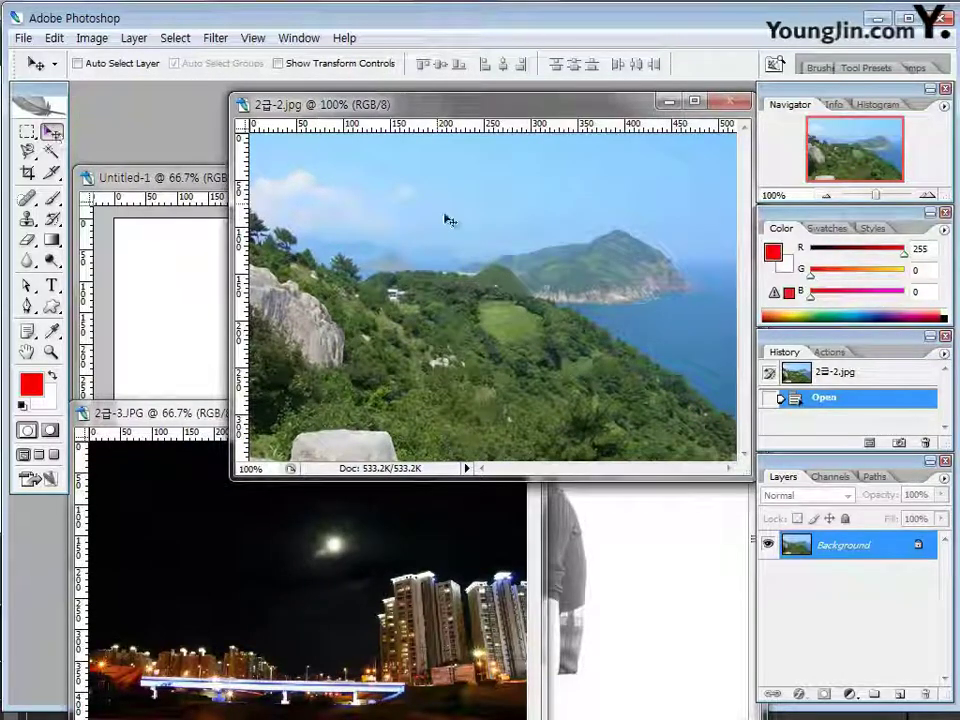
{"action": "left_click_drag", "start_coordinate": [229, 291], "coordinate": [326, 290]}
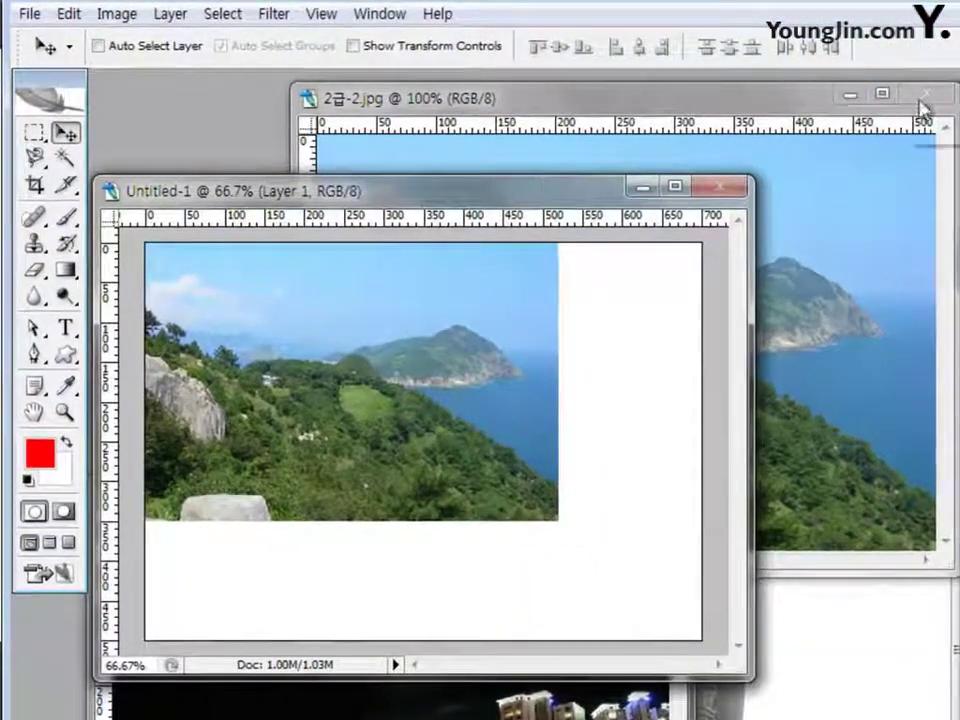
{"action": "left_click", "coordinate": [923, 95]}
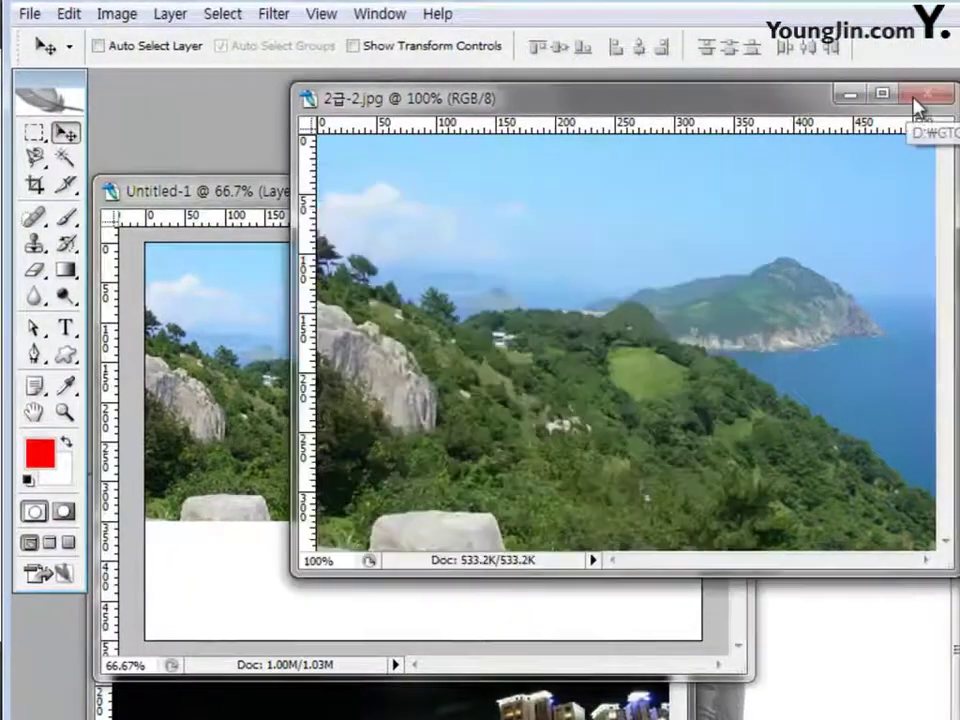
{"action": "left_click_drag", "start_coordinate": [375, 190], "coordinate": [375, 86]}
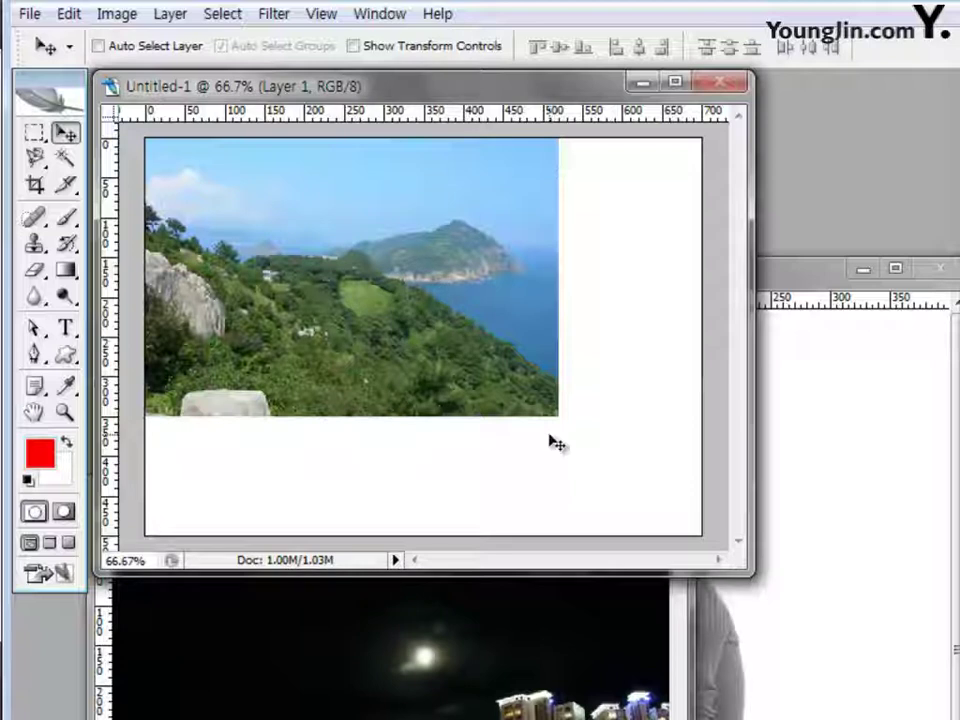
{"action": "key", "text": "ctrl+t"}
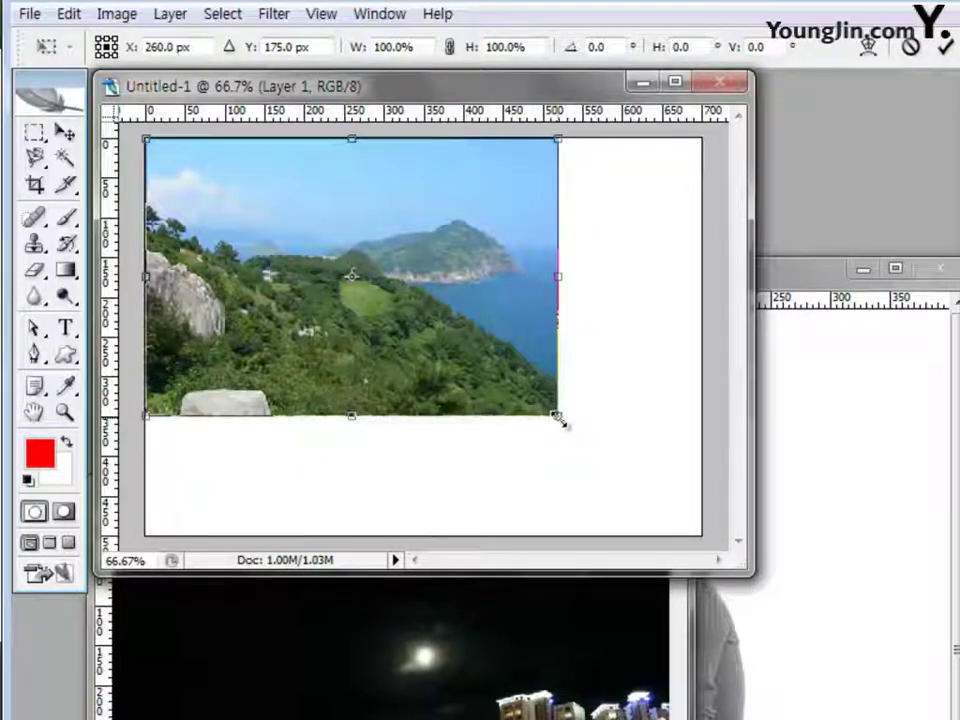
Stretch the landscape layer to W 134.6%, H 142.9% so it fills the 700 × 500 canvas
{"action": "left_click_drag", "start_coordinate": [559, 419], "coordinate": [620, 462]}
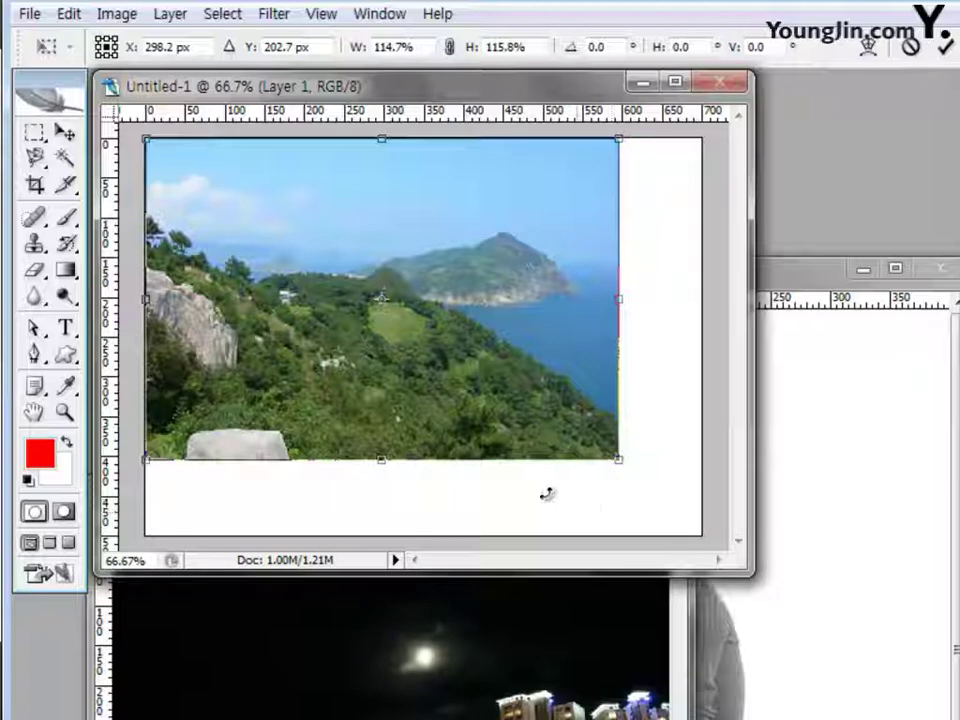
{"action": "right_click", "coordinate": [311, 220]}
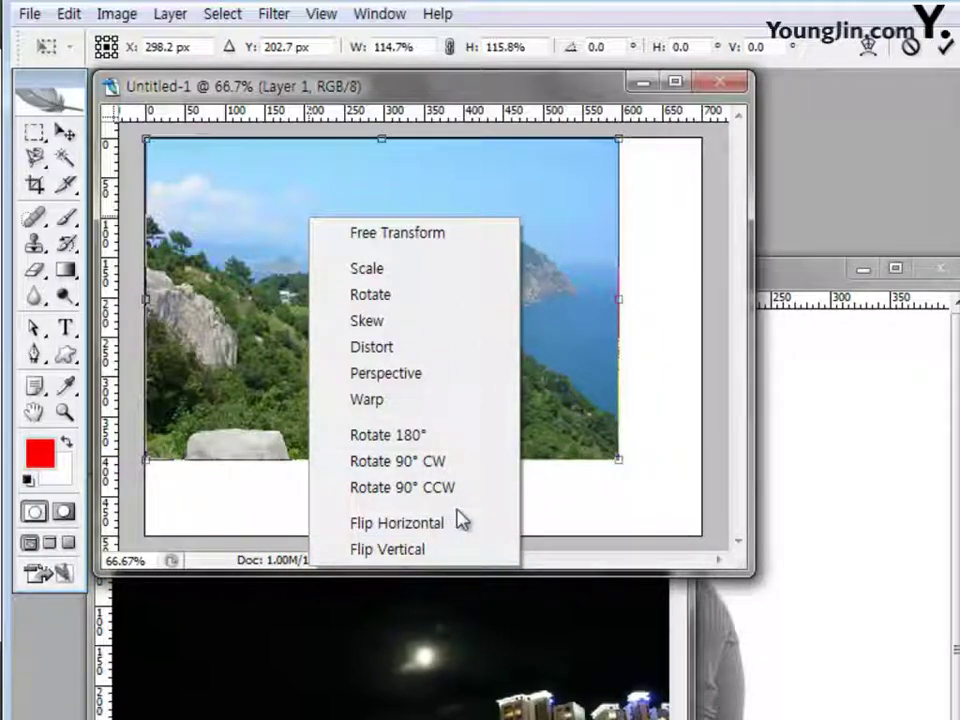
{"action": "left_click", "coordinate": [596, 434]}
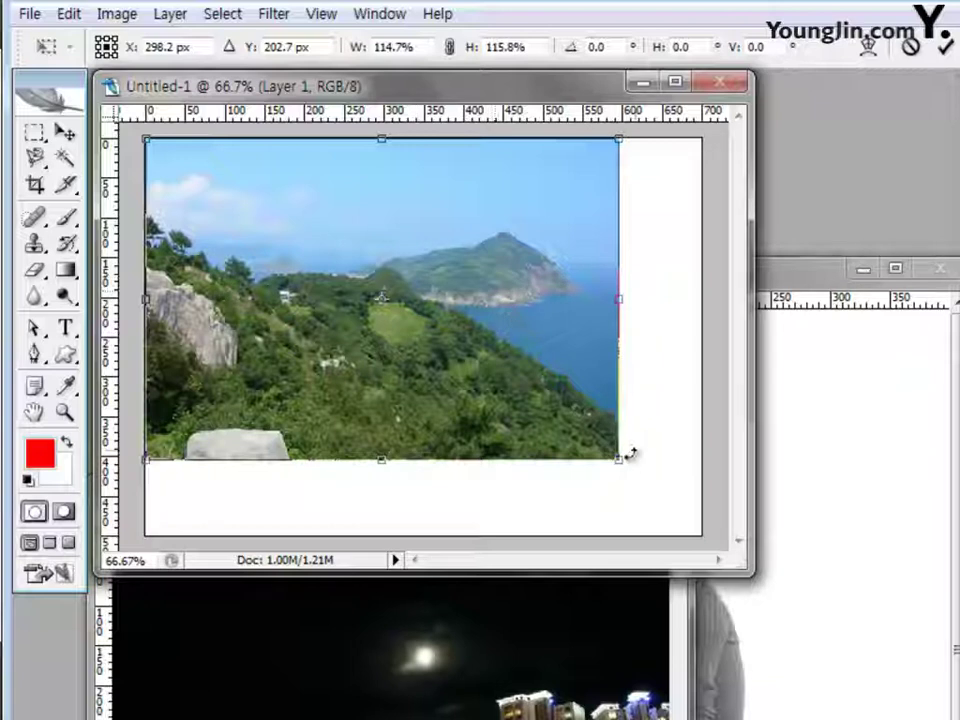
{"action": "left_click_drag", "start_coordinate": [619, 461], "coordinate": [703, 538]}
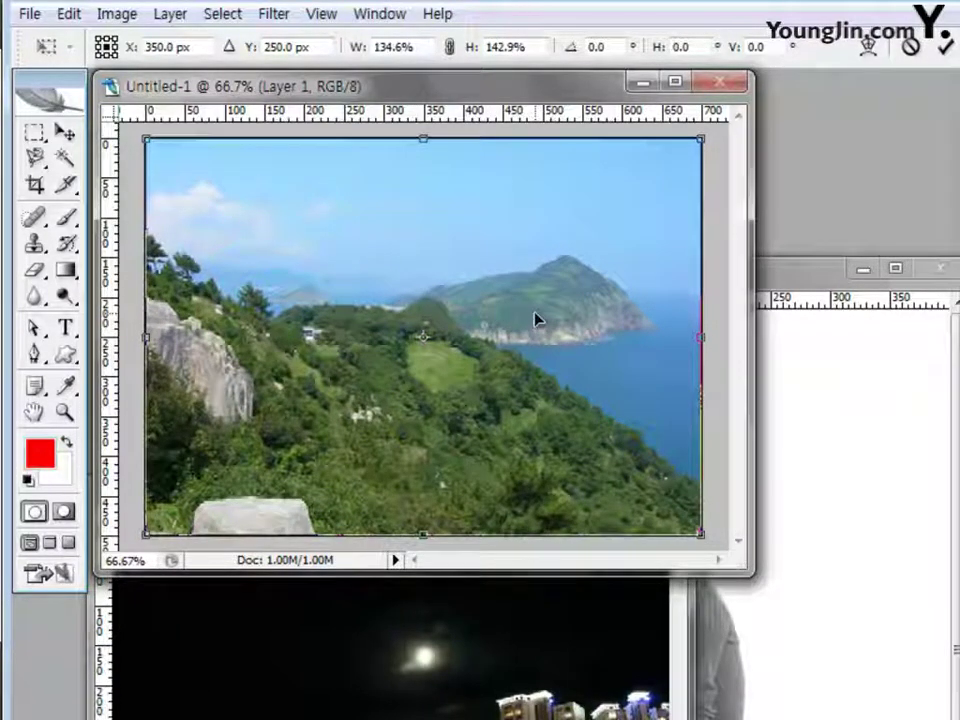
{"action": "key", "text": "Return"}
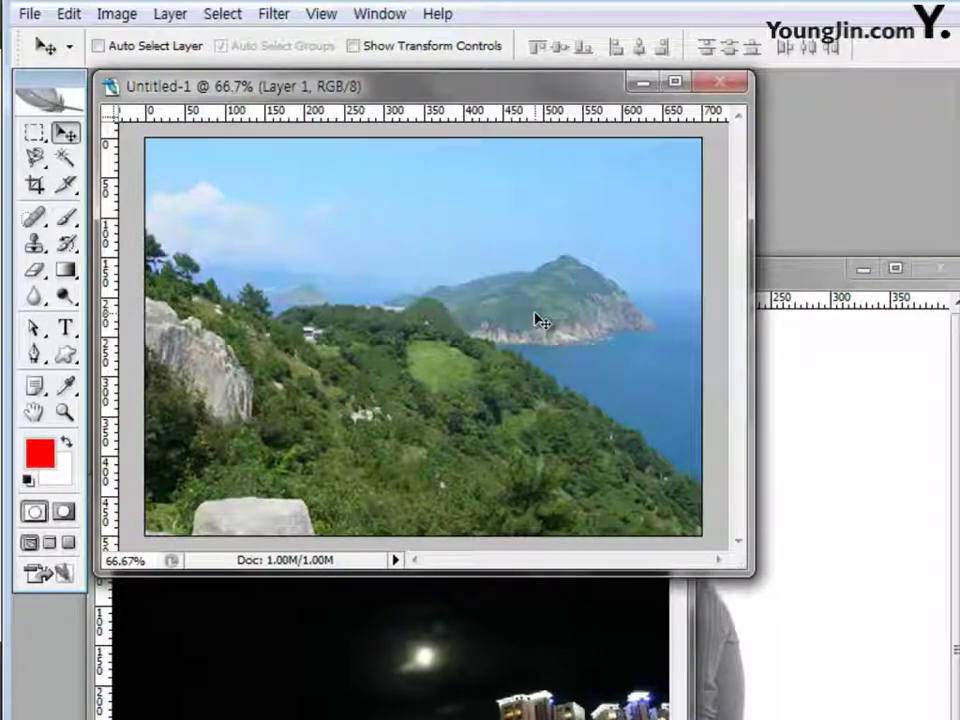
Bring the 2급-3.JPG night-city window to the front, move it up into full view, and pick the Magic Wand
{"action": "left_click", "coordinate": [597, 626]}
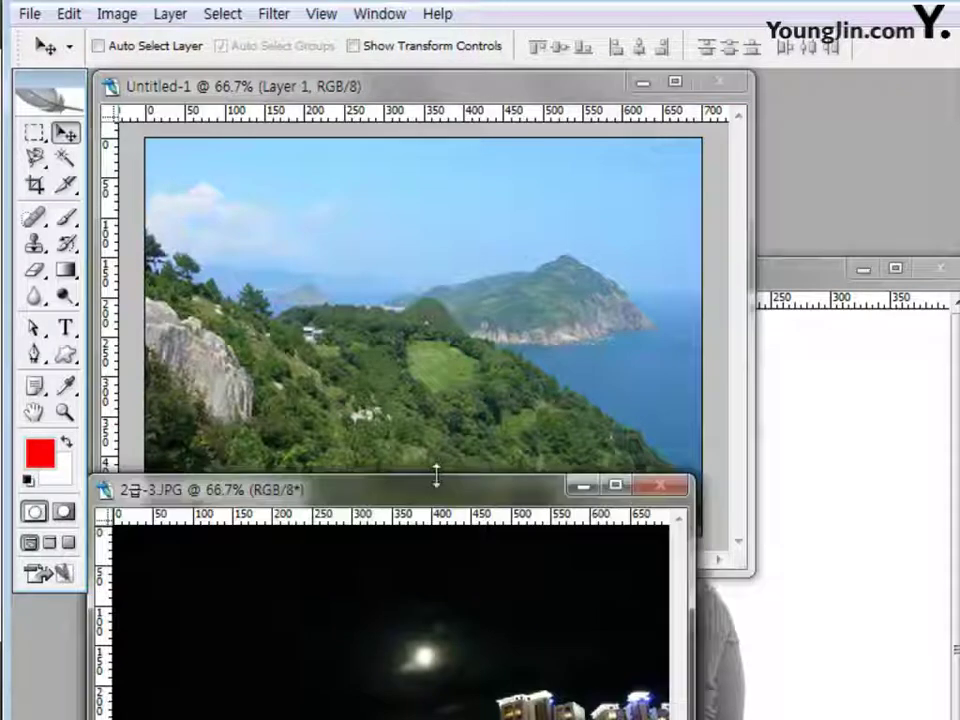
{"action": "left_click_drag", "start_coordinate": [435, 484], "coordinate": [442, 129]}
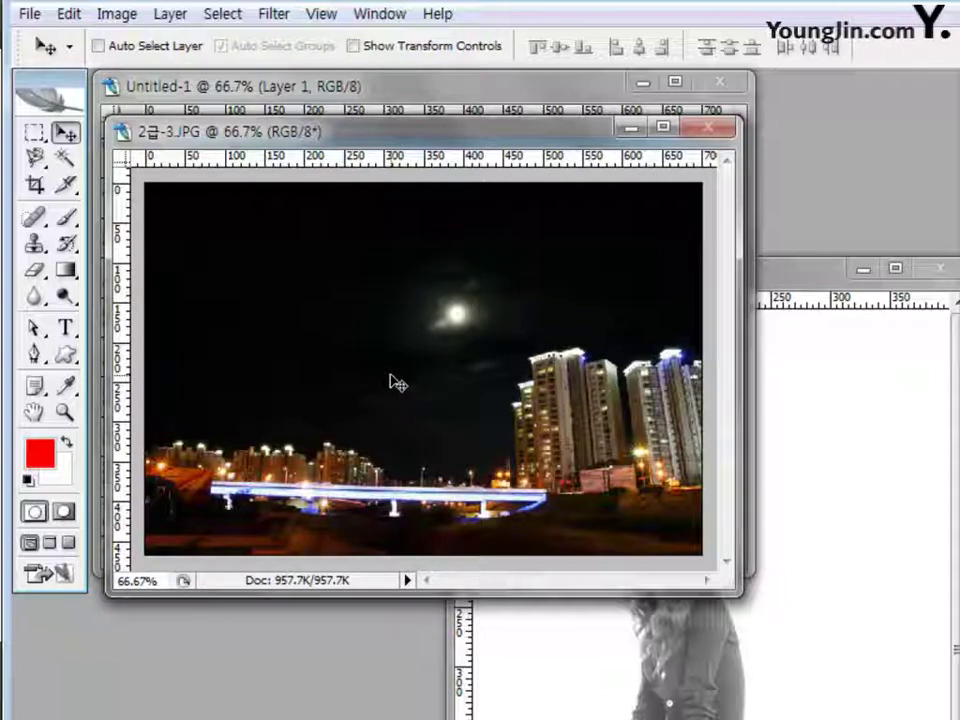
{"action": "left_click", "coordinate": [63, 160]}
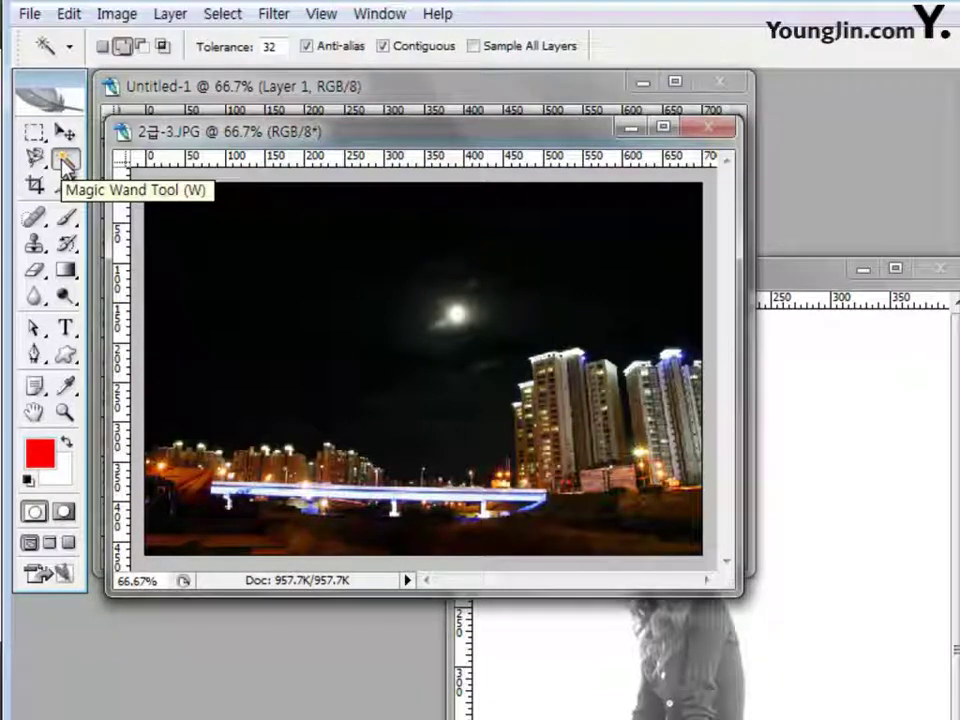
Magic Wand the black sky, then lasso the moon into the selection in Add mode
{"action": "left_click", "coordinate": [342, 300]}
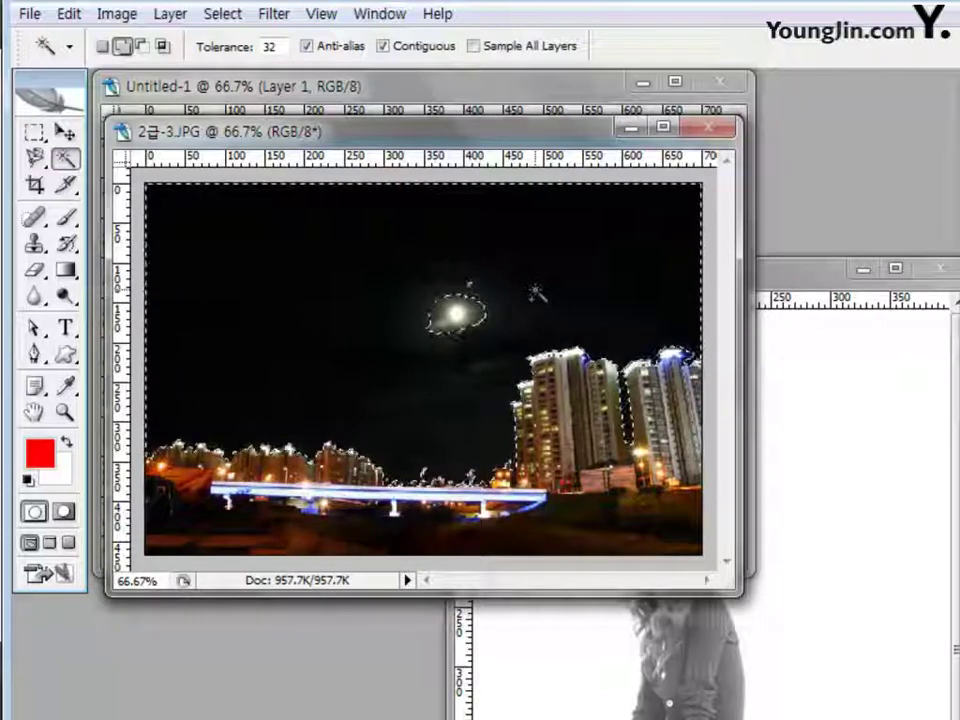
{"action": "left_click", "coordinate": [35, 157]}
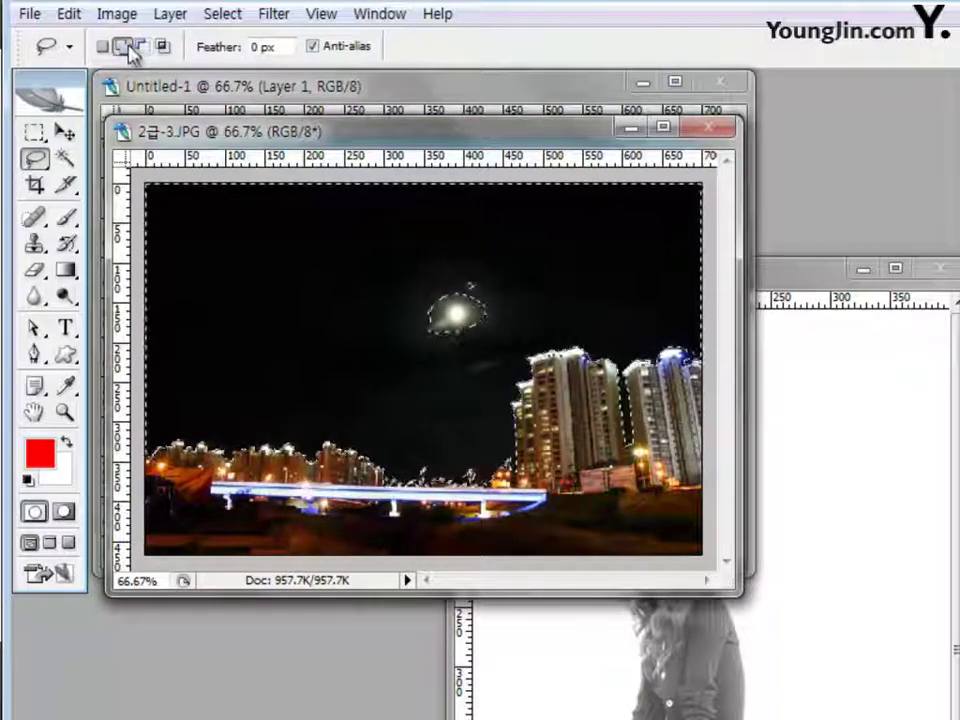
{"action": "left_click", "coordinate": [121, 46]}
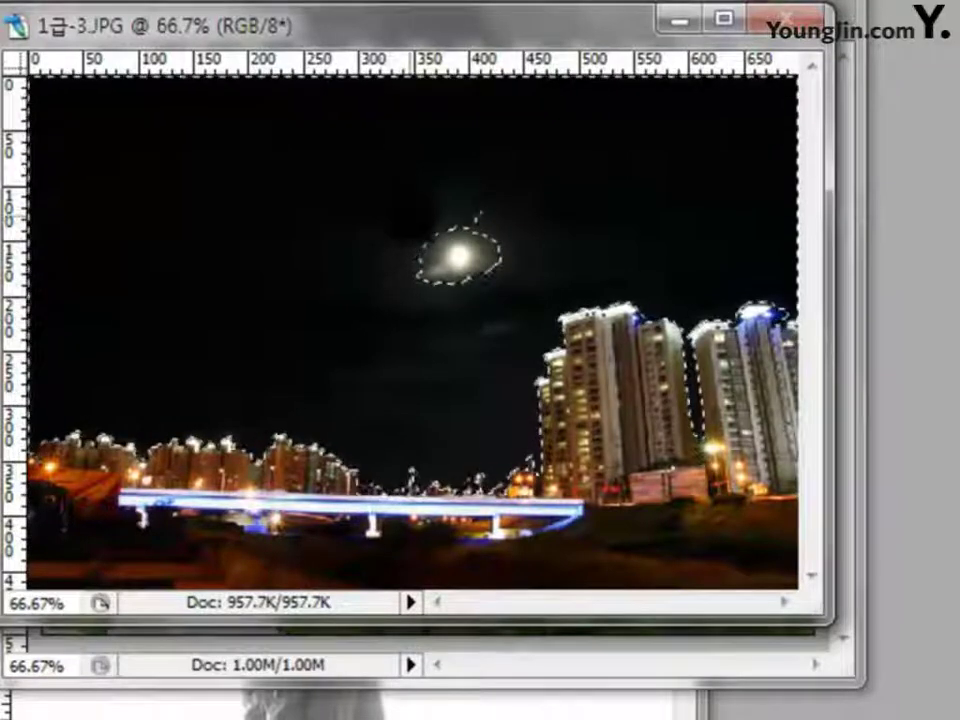
{"action": "left_click_drag", "start_coordinate": [410, 210], "coordinate": [392, 262]}
{"action": "mouse_move", "coordinate": [492, 296]}
{"action": "left_mouse_down"}
{"action": "mouse_move", "coordinate": [525, 248]}
{"action": "mouse_move", "coordinate": [527, 214]}
{"action": "mouse_move", "coordinate": [503, 192]}
{"action": "mouse_move", "coordinate": [410, 212]}
{"action": "left_mouse_up"}
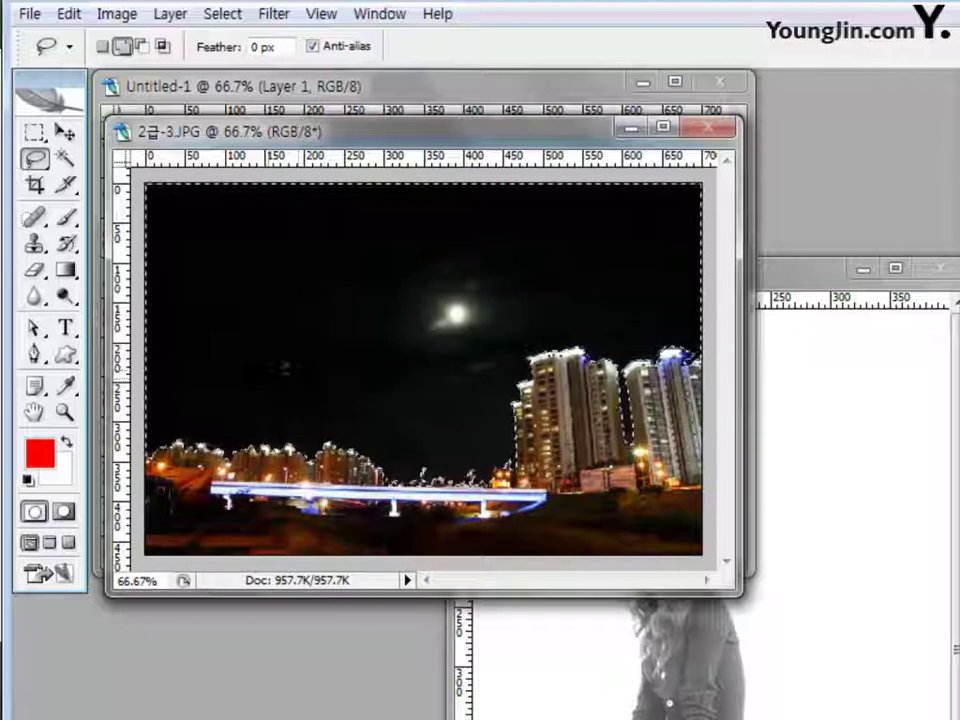
{"action": "left_click", "coordinate": [65, 131]}
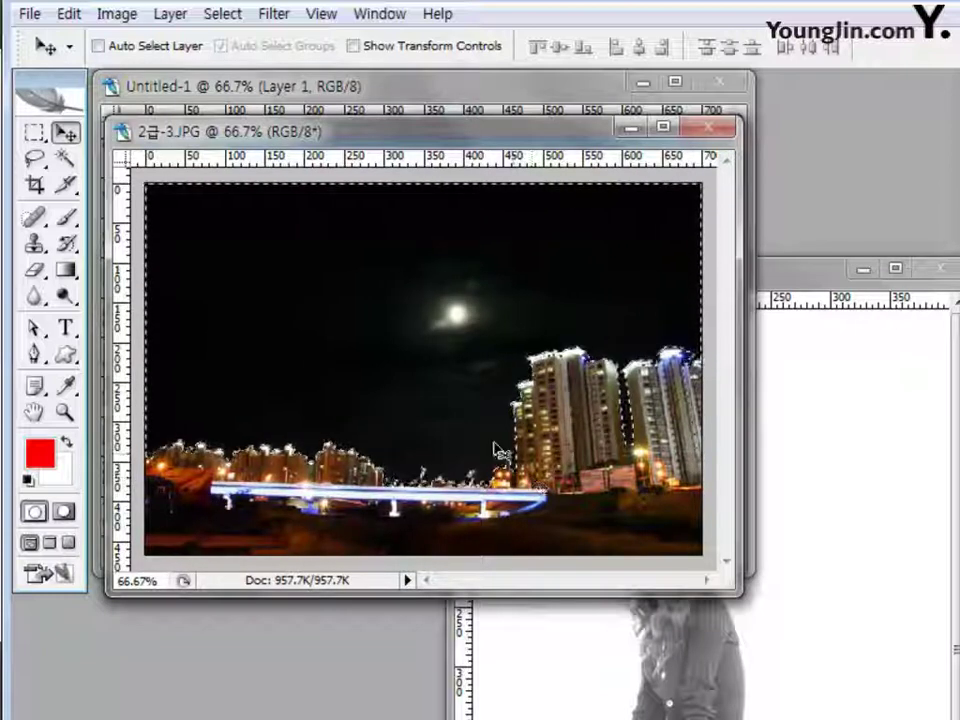
Zoom to 300% on the bridge and 200% on the tall buildings to inspect selection edges, then back to 100%
{"action": "left_click", "coordinate": [63, 413]}
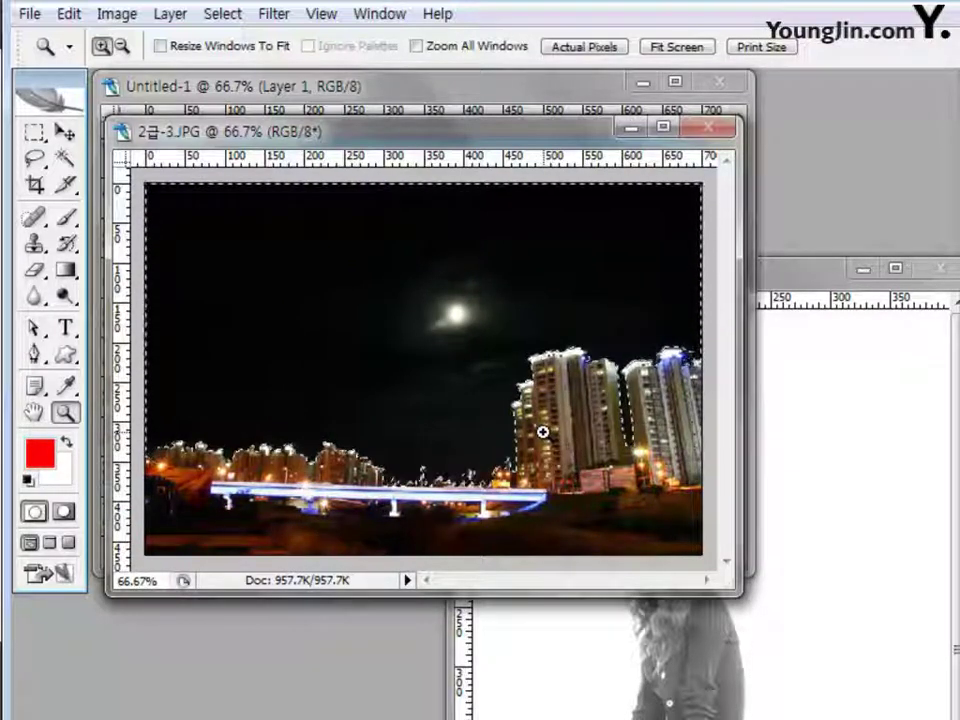
{"action": "left_click", "coordinate": [436, 465]}
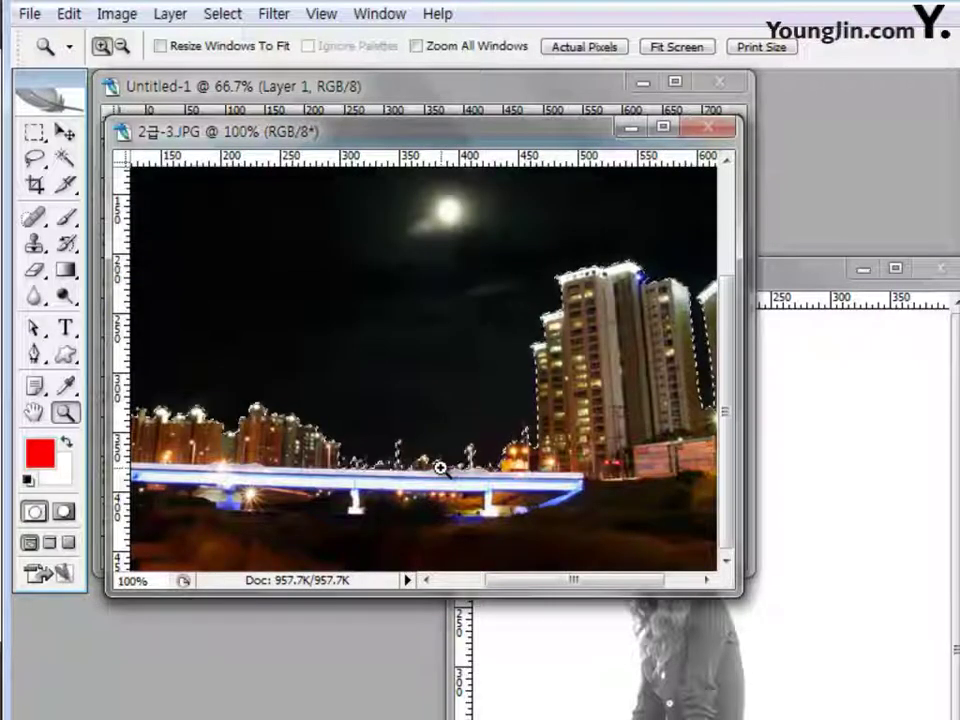
{"action": "left_click", "coordinate": [440, 467]}
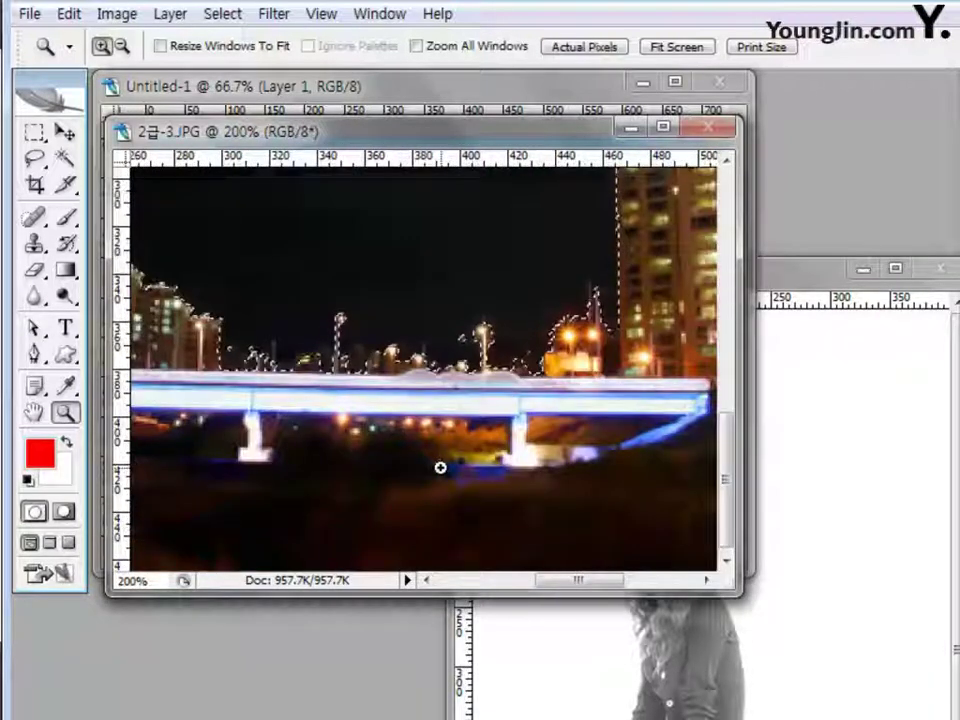
{"action": "left_click", "coordinate": [442, 395]}
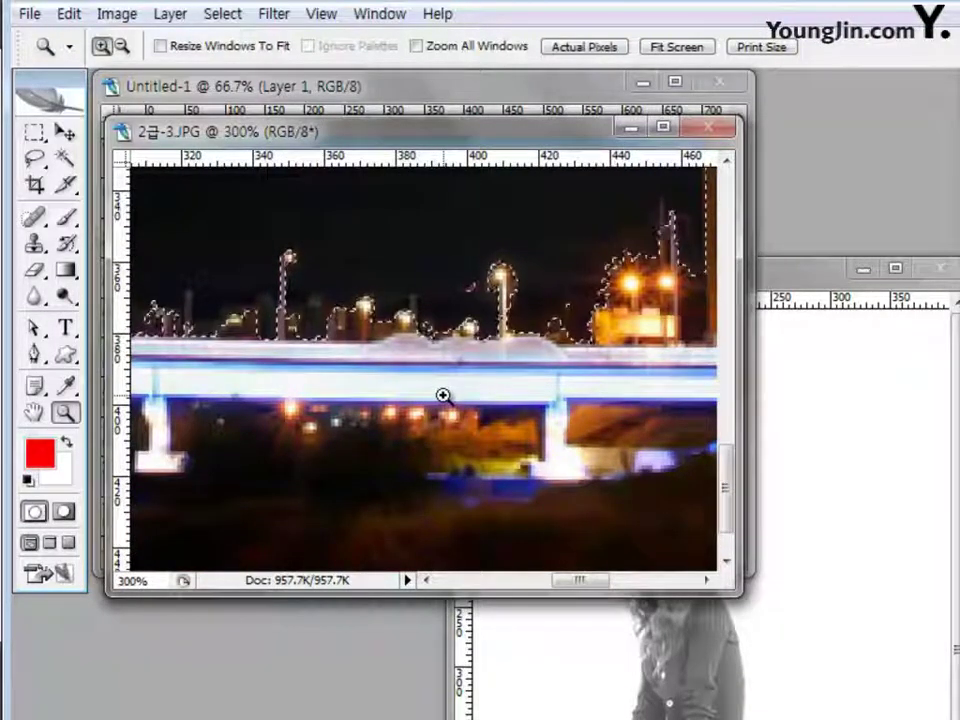
{"action": "key", "text": "alt"}
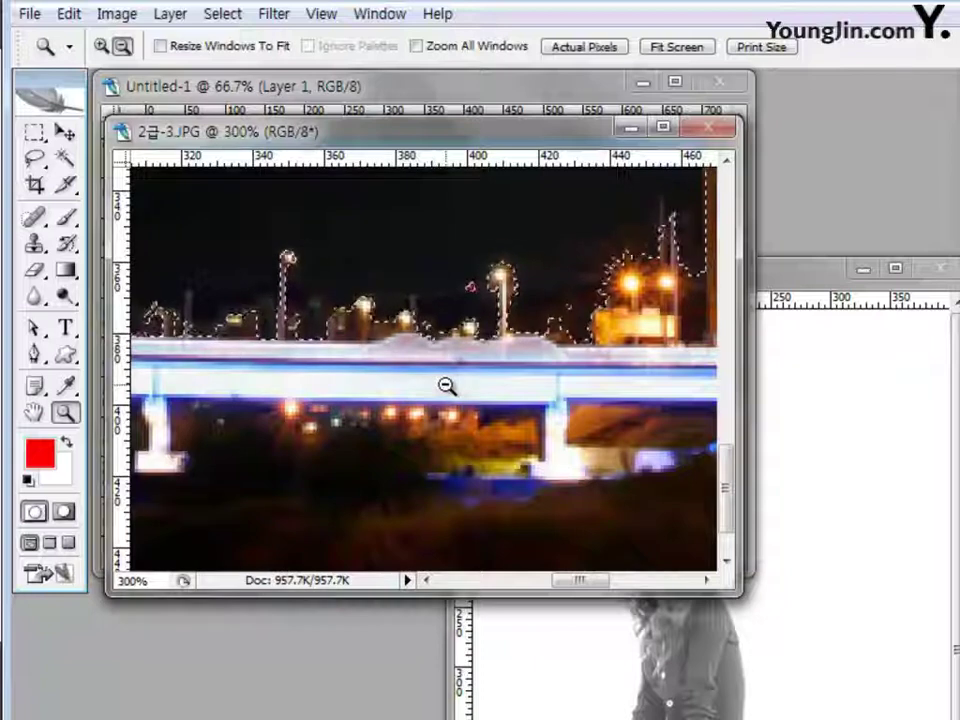
{"action": "left_click", "coordinate": [446, 386], "text": "alt"}
{"action": "left_click", "coordinate": [445, 385], "text": "alt"}
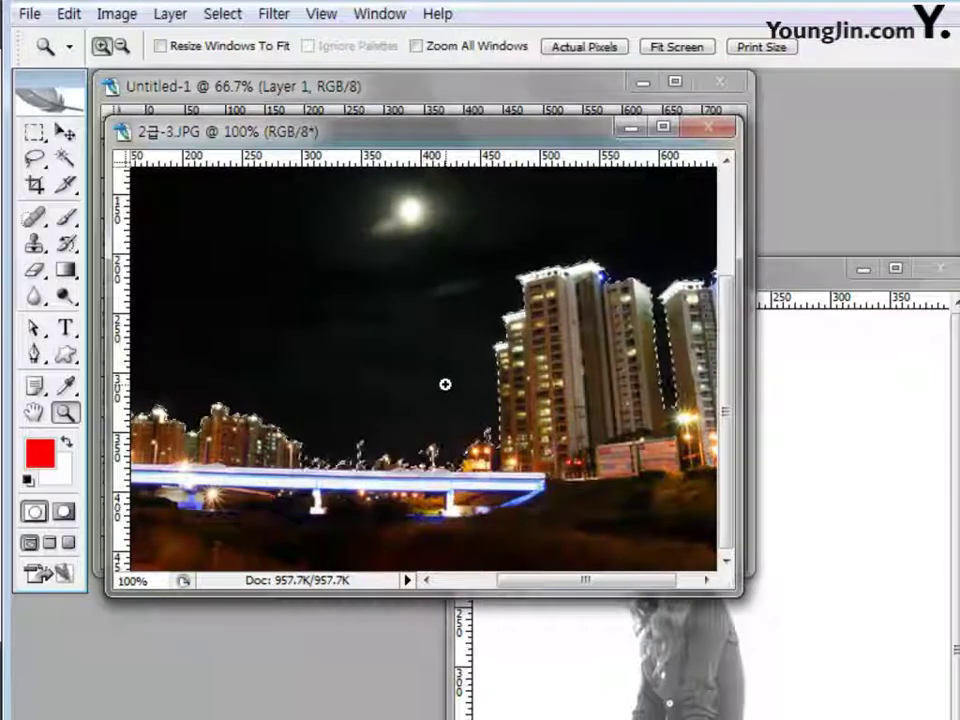
{"action": "key", "text": "ctrl"}
{"action": "key", "text": "ctrl+plus"}
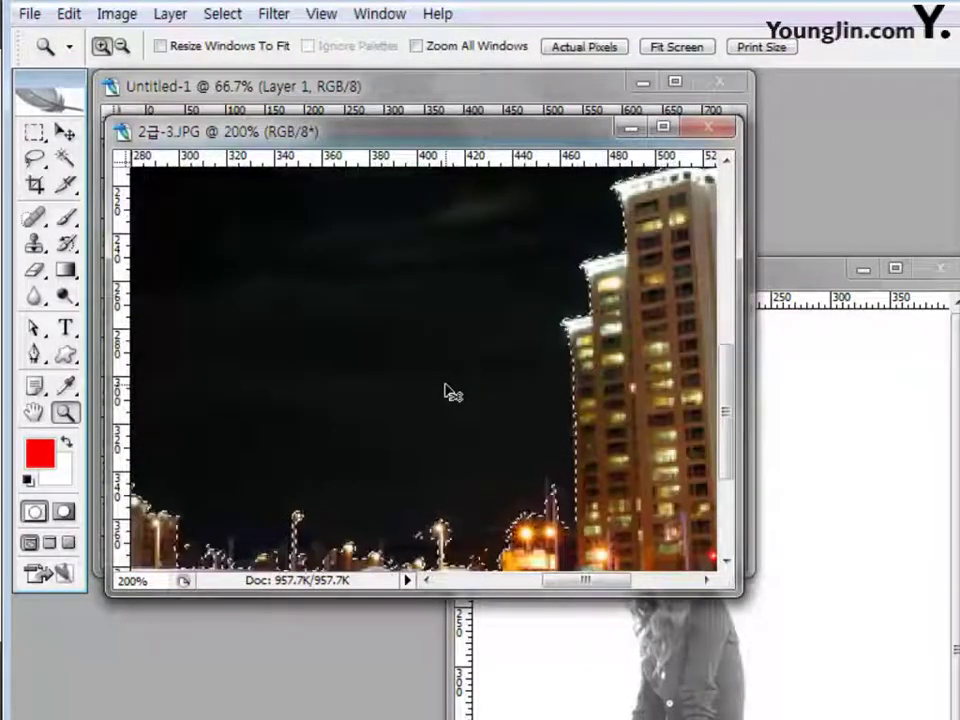
{"action": "key", "text": "ctrl+minus"}
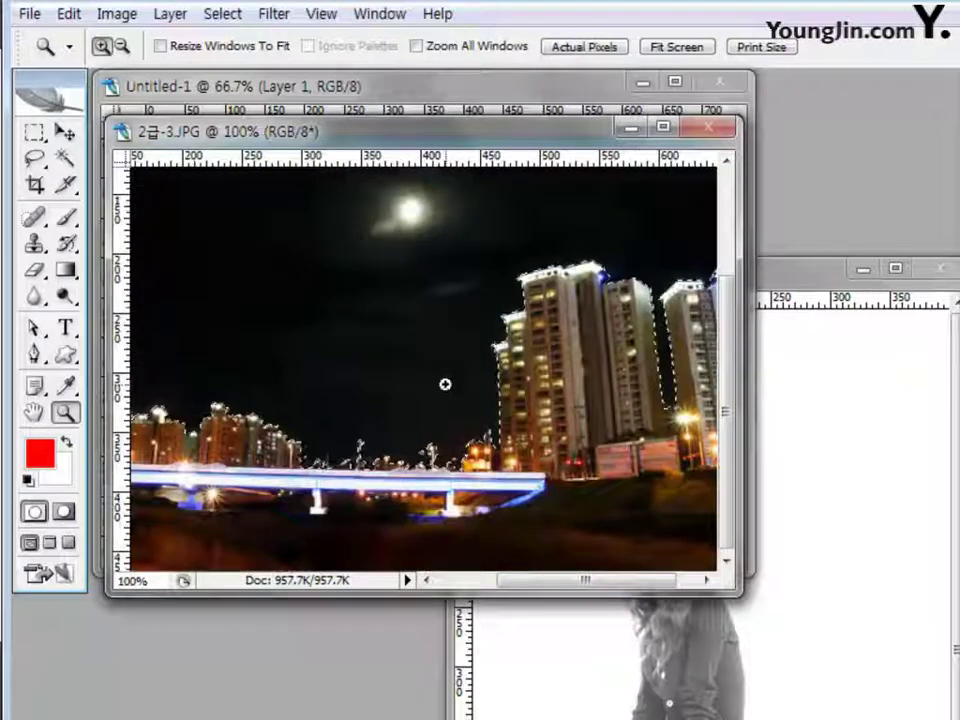
Check the tower's left edge, then zoom out to the whole night photo with the Move tool ready
{"action": "left_click", "coordinate": [65, 131]}
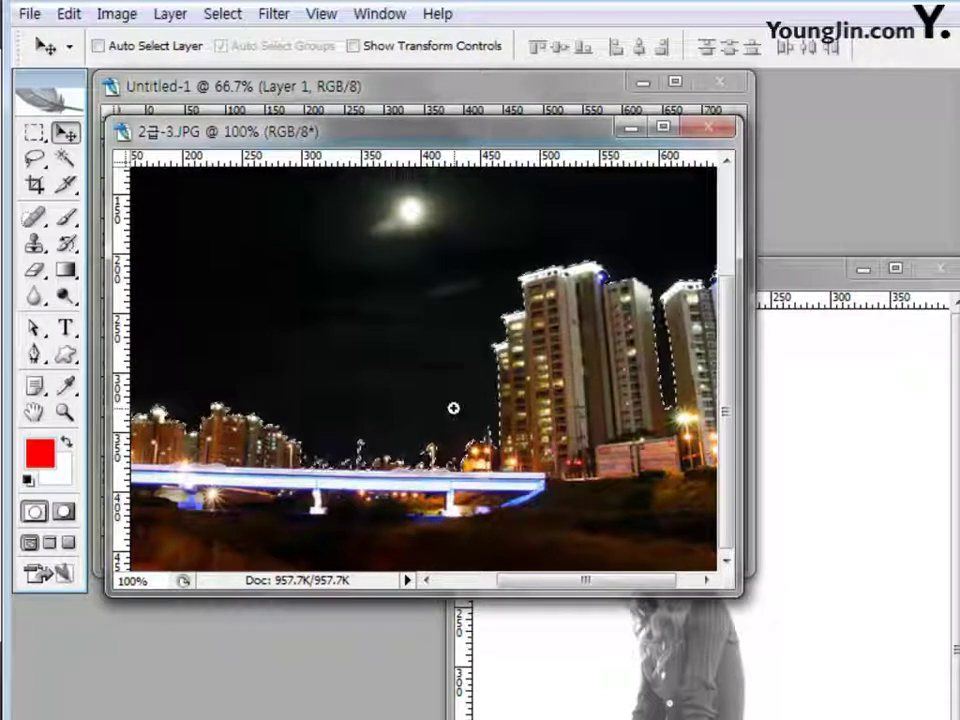
{"action": "left_click", "coordinate": [454, 407], "text": "ctrl"}
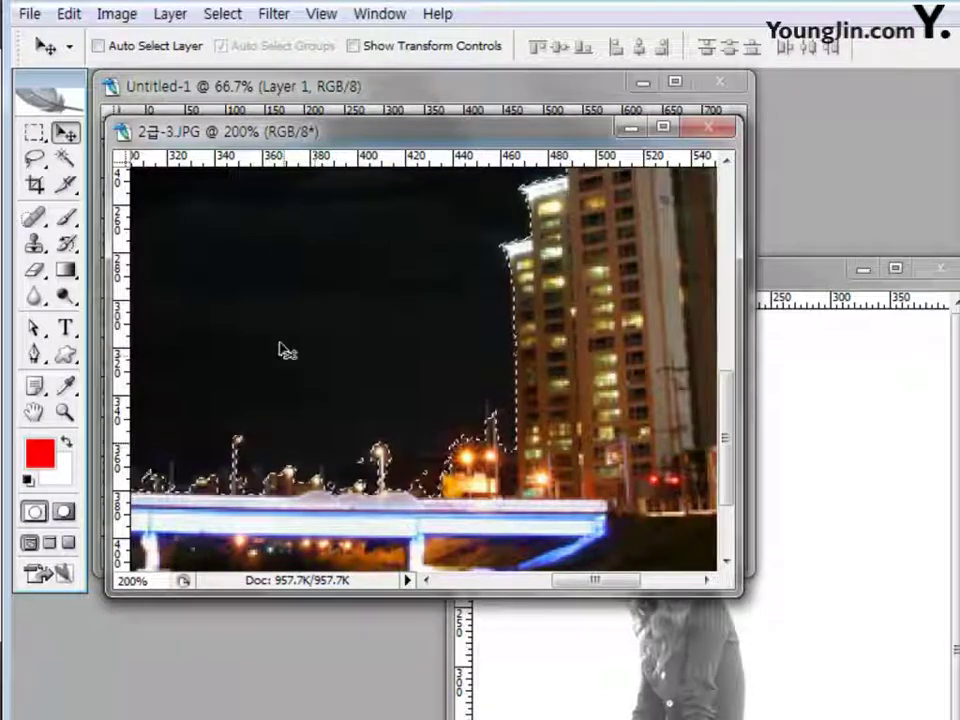
{"action": "left_click", "coordinate": [33, 162]}
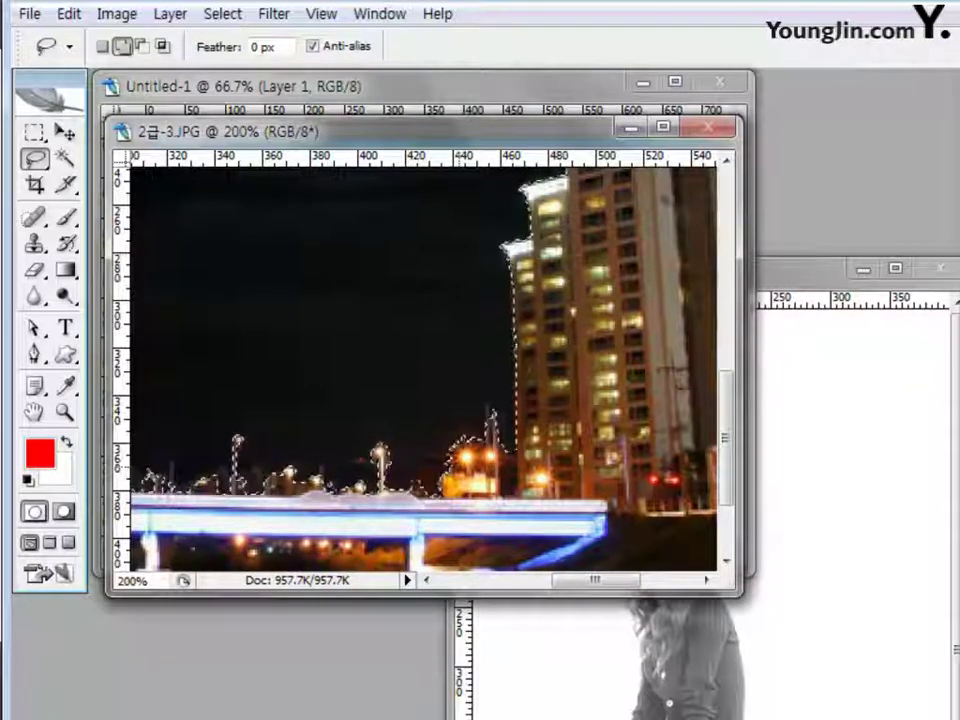
{"action": "key", "text": "ctrl+minus"}
{"action": "key", "text": "ctrl+minus"}
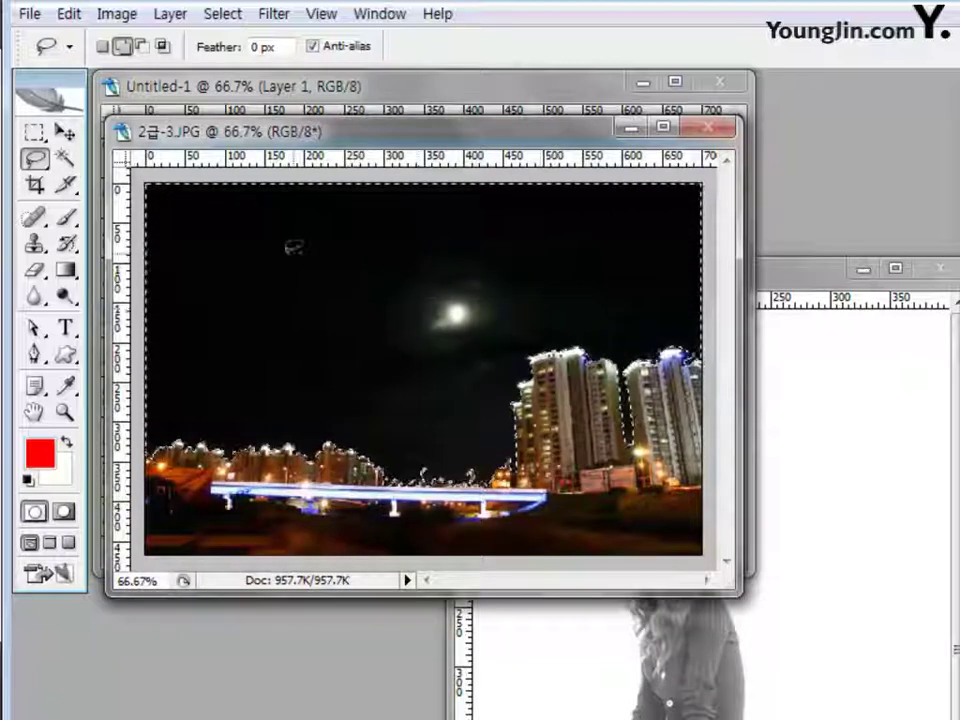
{"action": "key", "text": "v"}
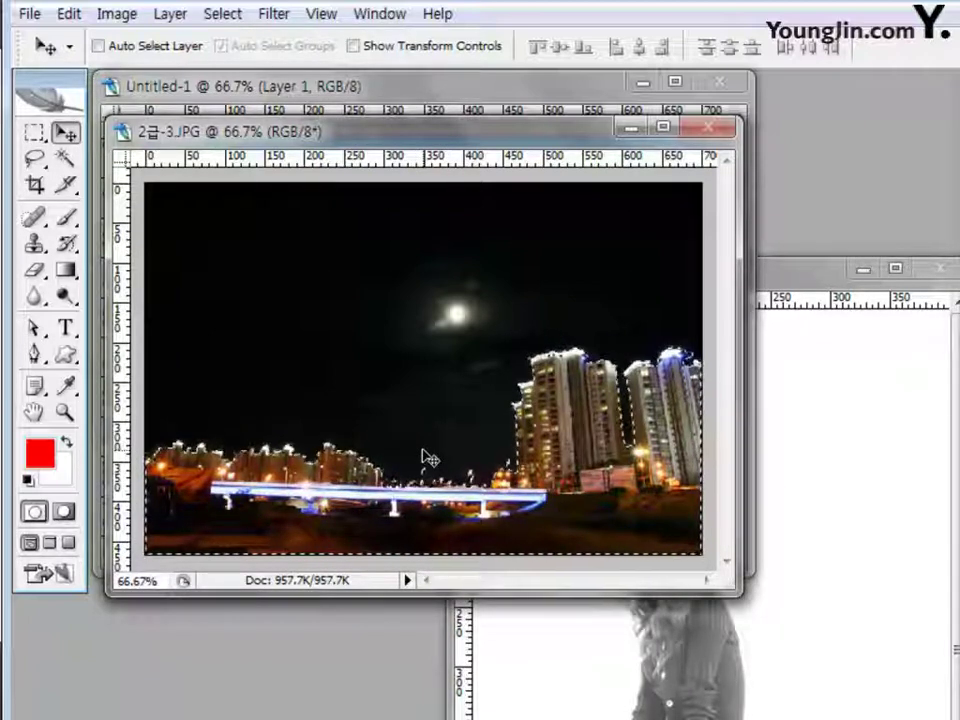
Drag the selected buildings and bridge into Untitled-1, set them along the bottom, and close 2급-3.JPG
{"action": "left_click_drag", "start_coordinate": [396, 135], "coordinate": [625, 141]}
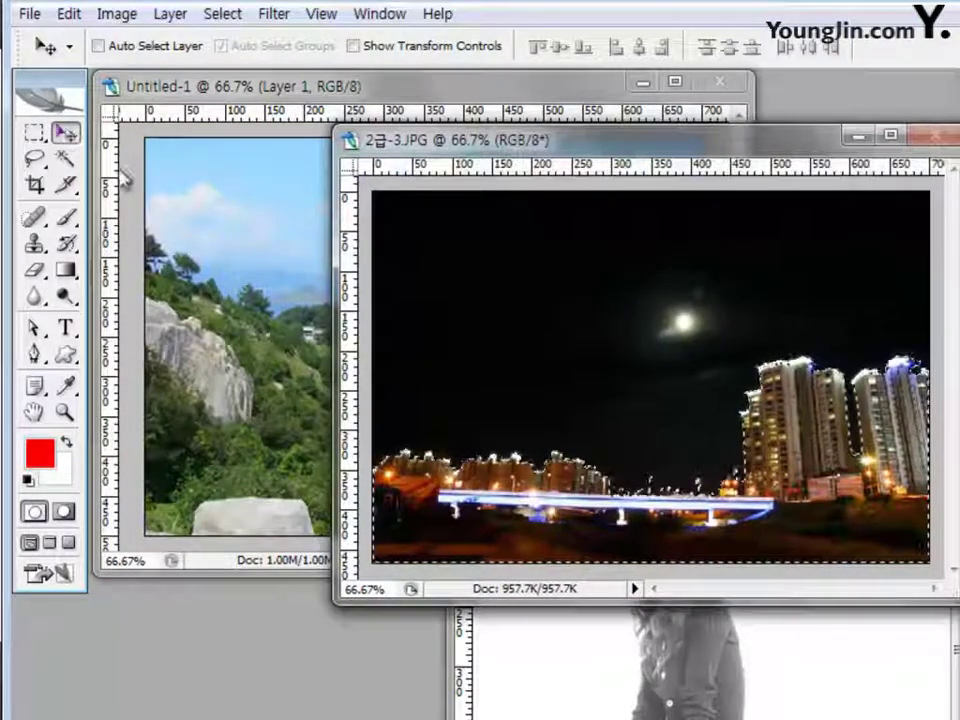
{"action": "left_click_drag", "start_coordinate": [522, 492], "coordinate": [259, 394]}
{"action": "left_click_drag", "start_coordinate": [360, 403], "coordinate": [413, 508]}
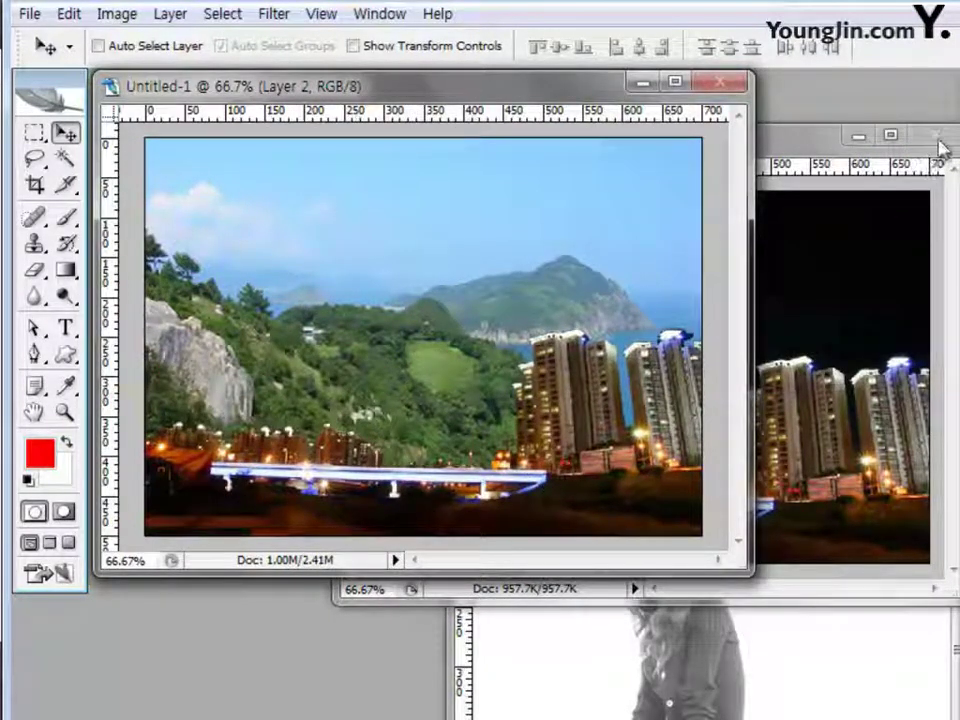
{"action": "left_click", "coordinate": [940, 143]}
{"action": "left_click", "coordinate": [939, 139]}
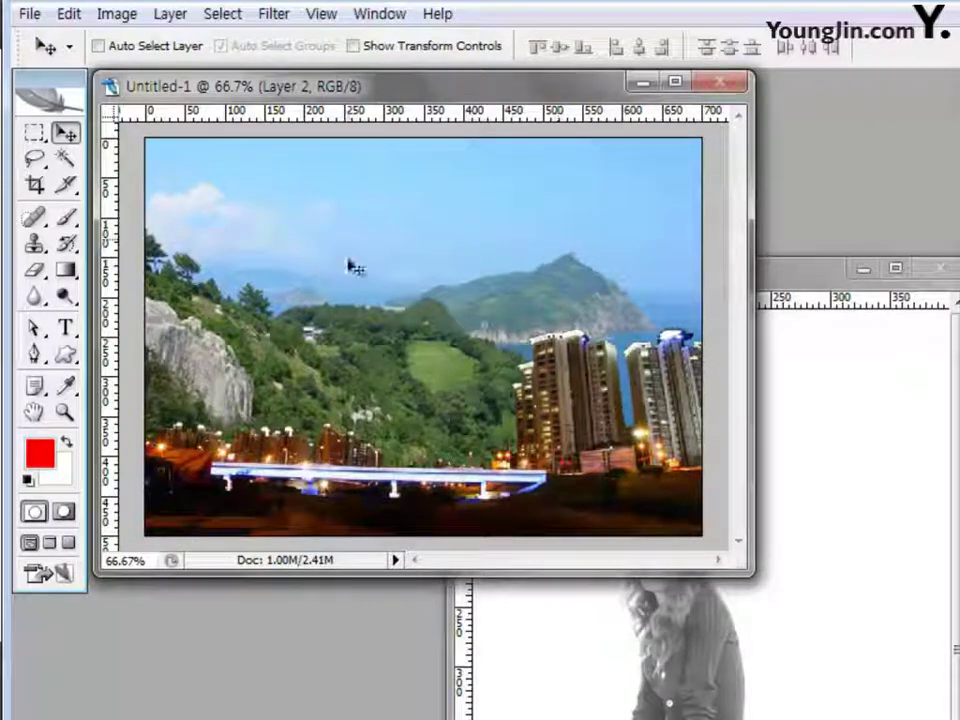
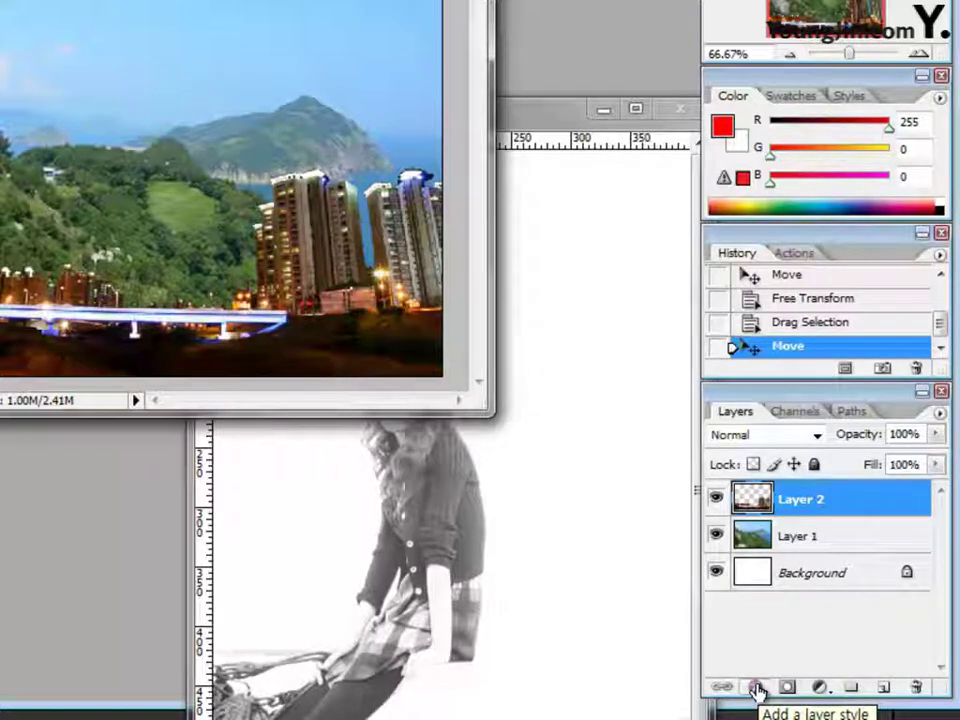
Give Layer 2 an Outer Glow of 15 px size in pale-yellow ffffcc at 75% opacity
{"action": "left_click", "coordinate": [757, 689]}
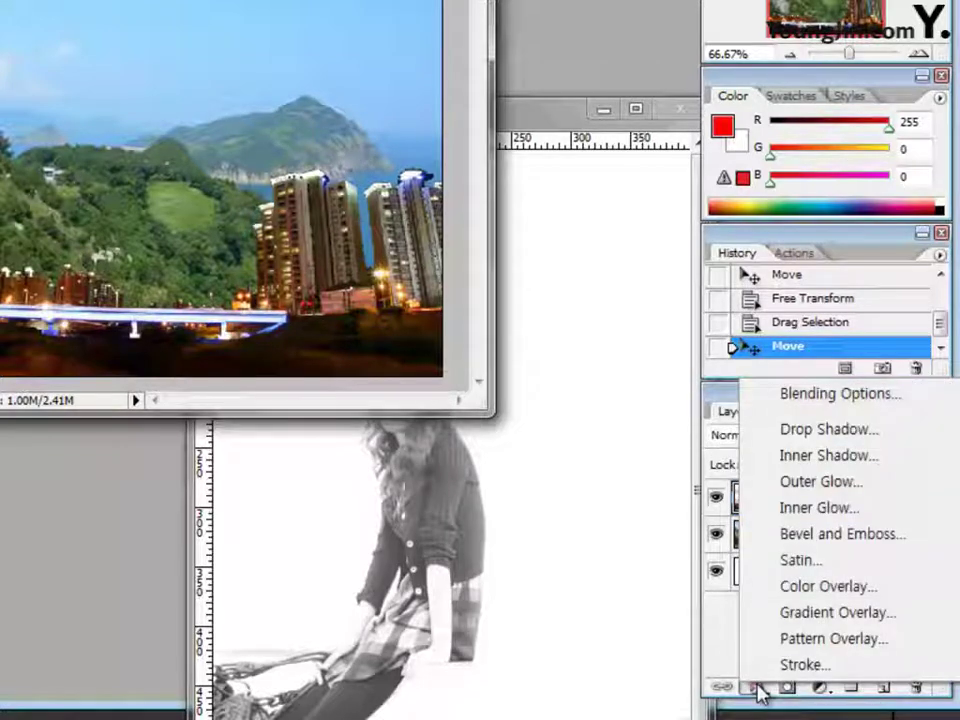
{"action": "left_click", "coordinate": [822, 482]}
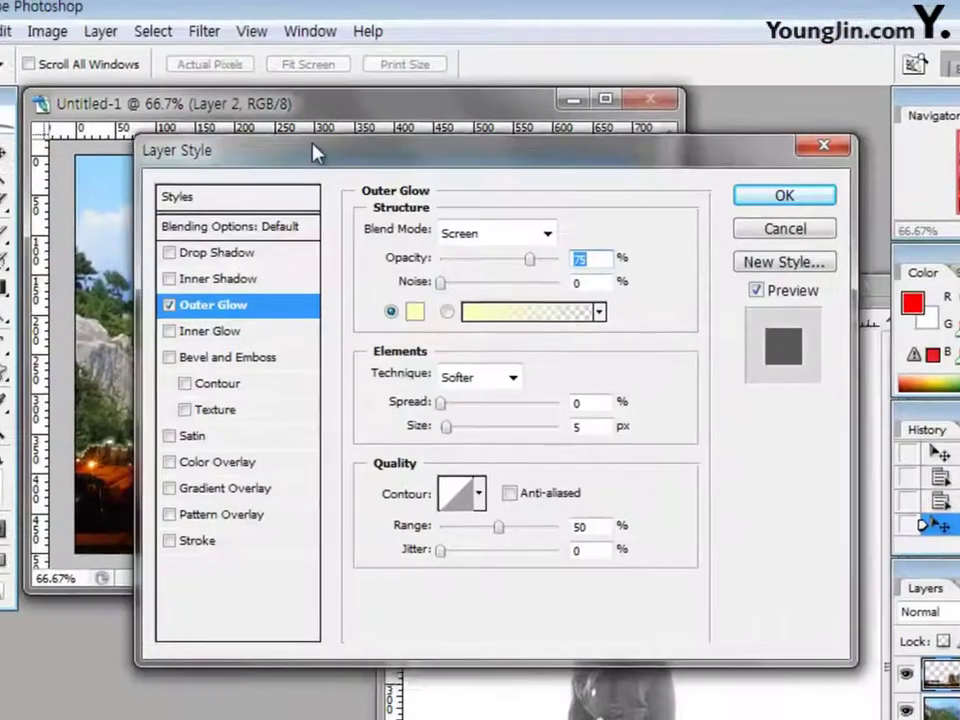
{"action": "left_click_drag", "start_coordinate": [313, 152], "coordinate": [293, 142]}
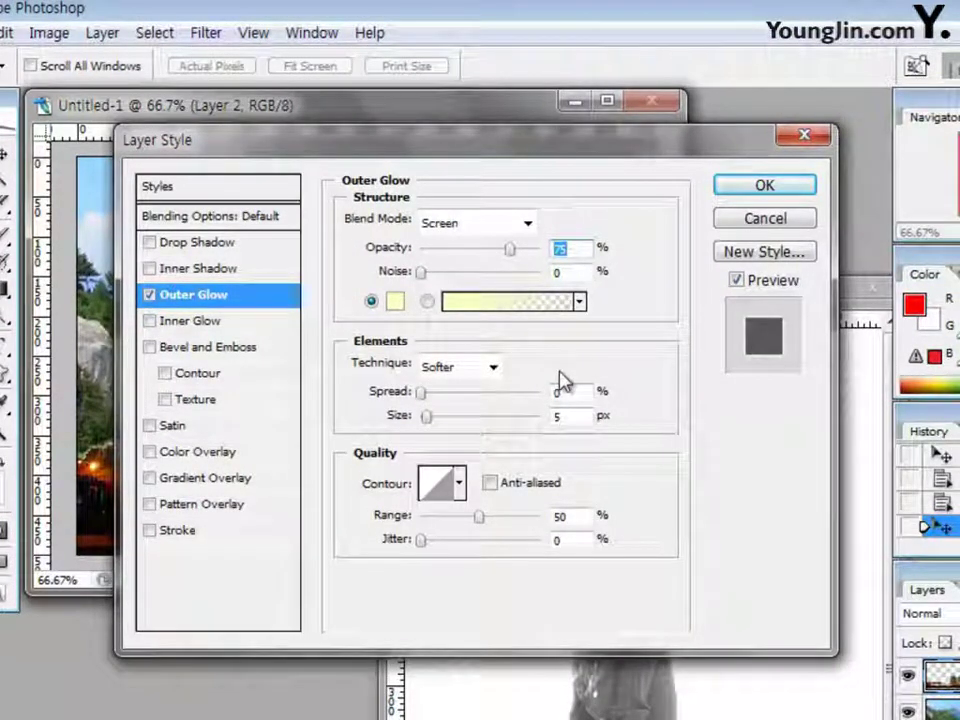
{"action": "double_click", "coordinate": [575, 416]}
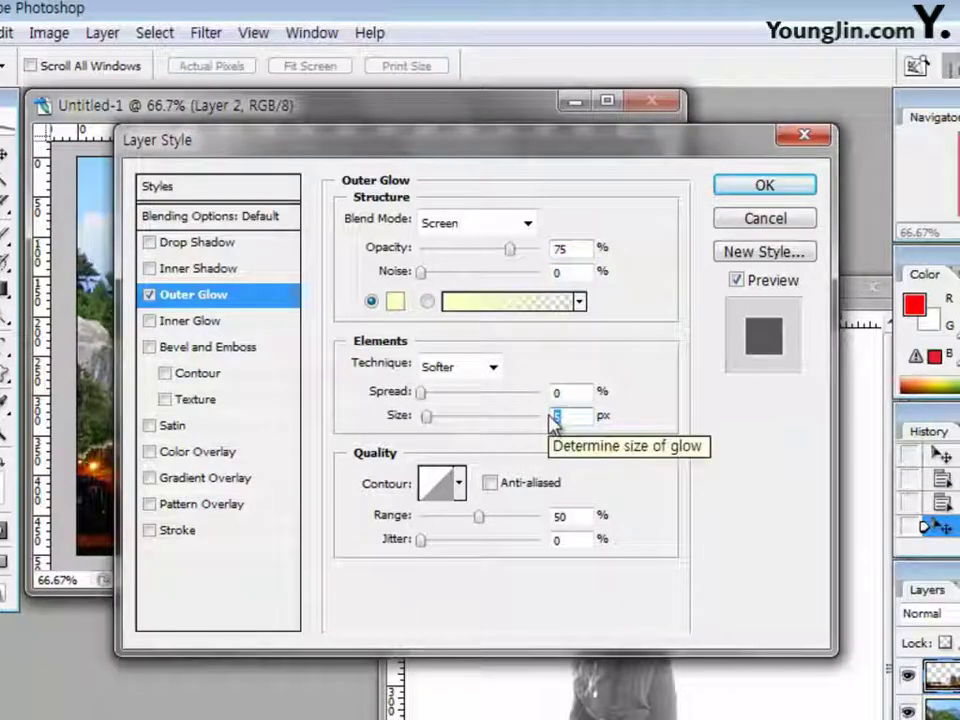
{"action": "type", "text": "15"}
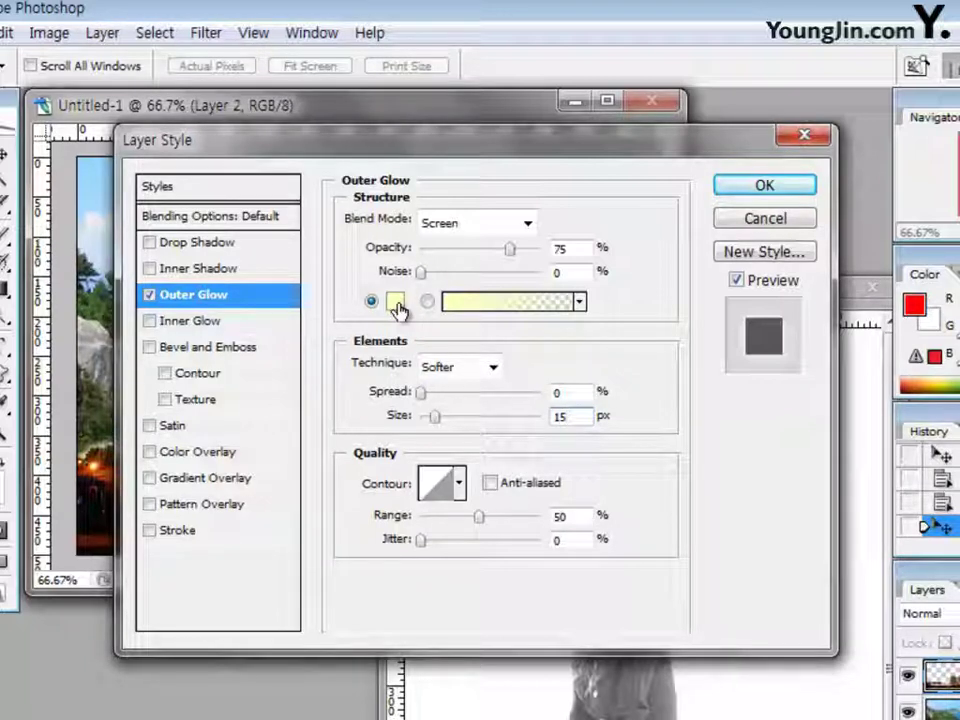
{"action": "left_click", "coordinate": [396, 308]}
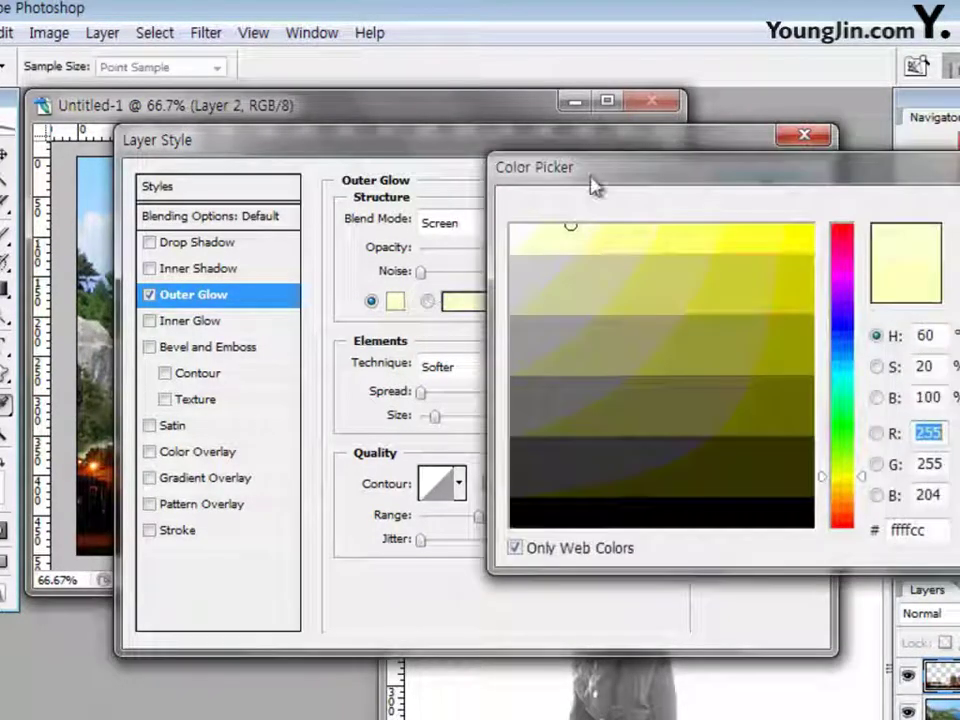
{"action": "left_click_drag", "start_coordinate": [594, 182], "coordinate": [370, 178]}
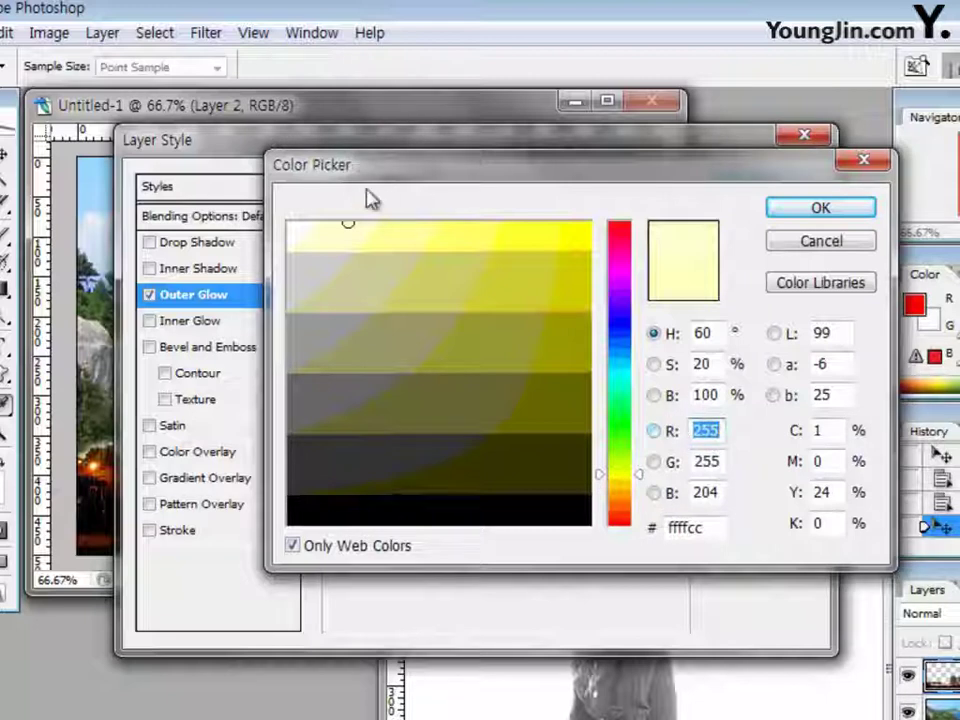
{"action": "double_click", "coordinate": [700, 527]}
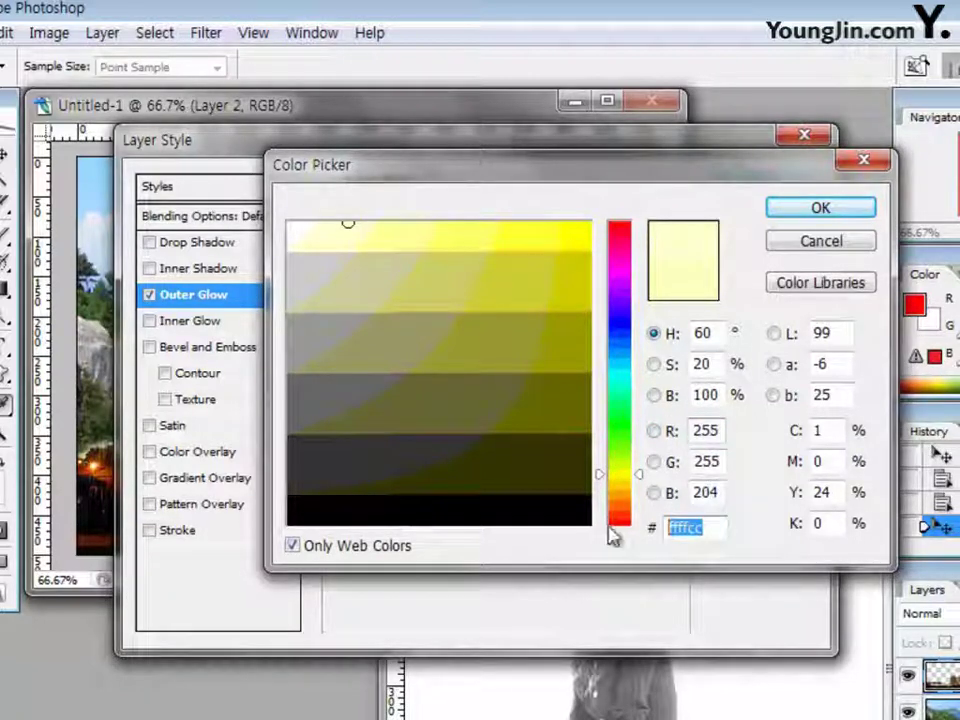
{"action": "left_click", "coordinate": [814, 244]}
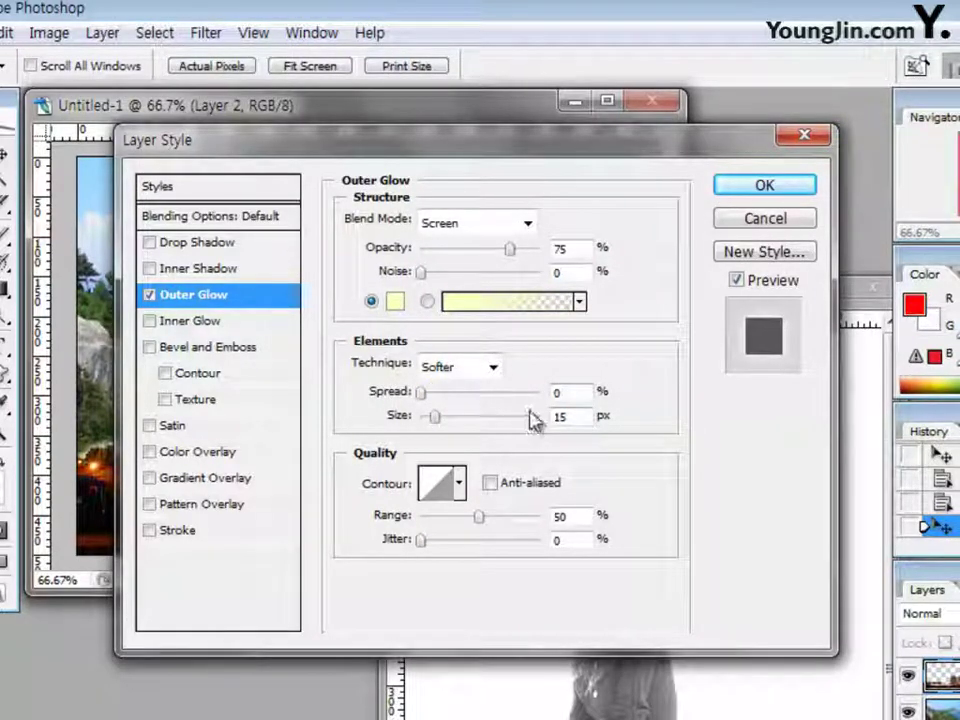
{"action": "left_click_drag", "start_coordinate": [473, 145], "coordinate": [578, 433]}
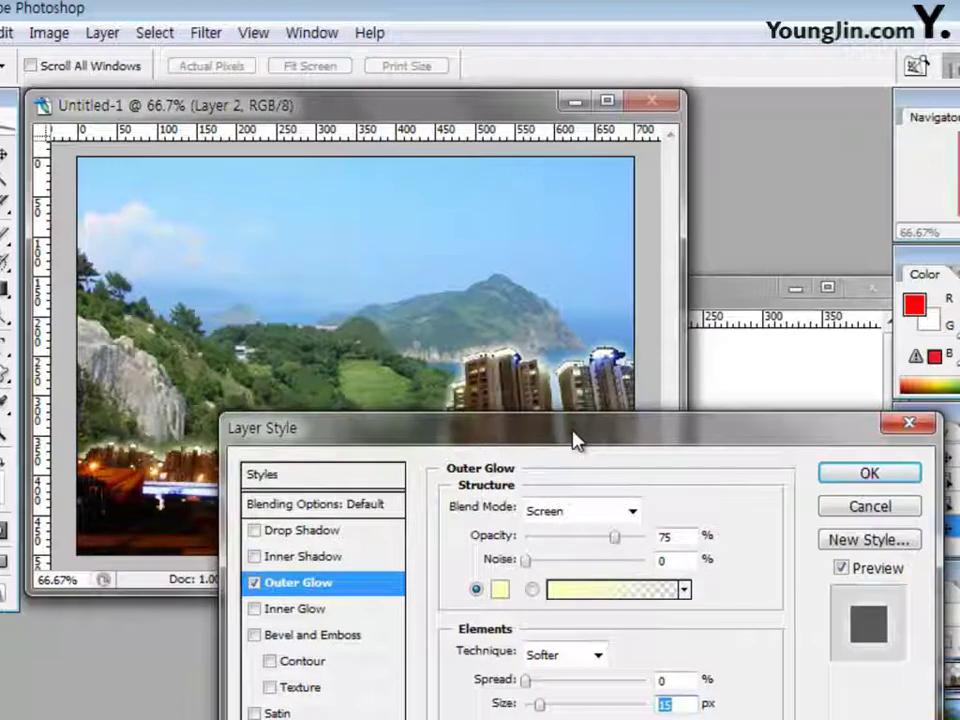
{"action": "left_click_drag", "start_coordinate": [574, 438], "coordinate": [516, 456]}
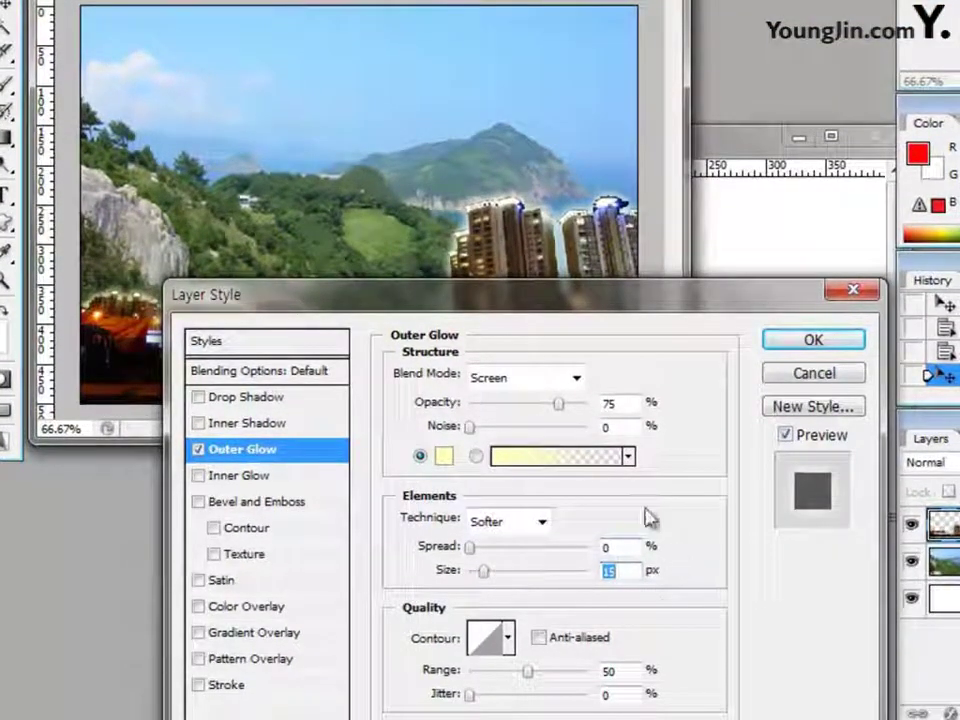
{"action": "left_click", "coordinate": [784, 343]}
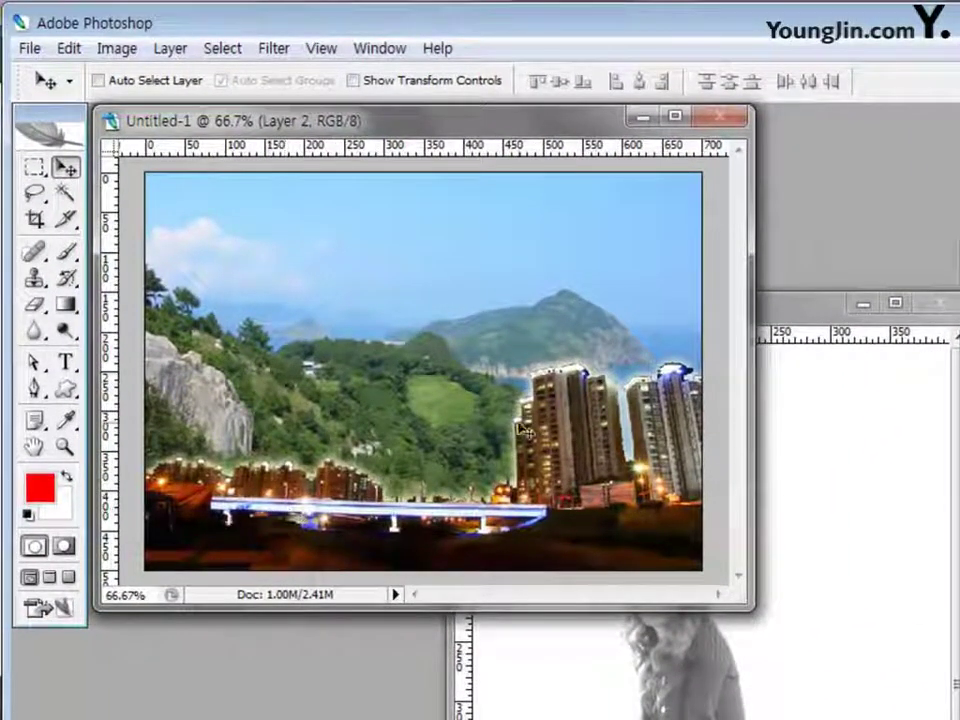
Bring the 1급-4.JPG woman photo forward and select its white background with the Magic Wand
{"action": "left_click", "coordinate": [812, 423]}
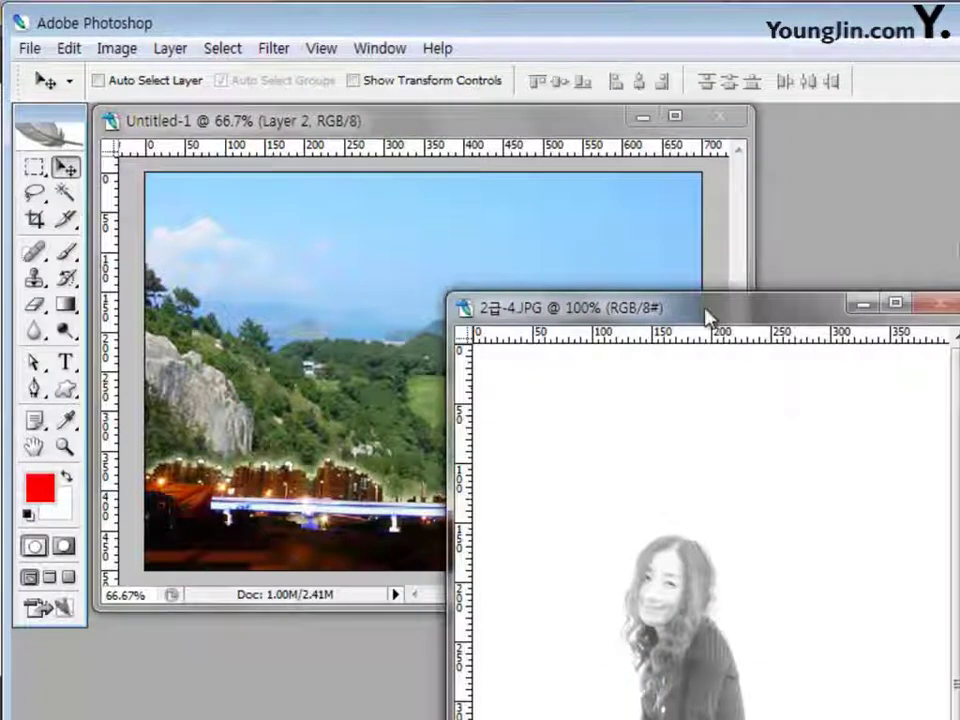
{"action": "left_click_drag", "start_coordinate": [707, 317], "coordinate": [388, 129]}
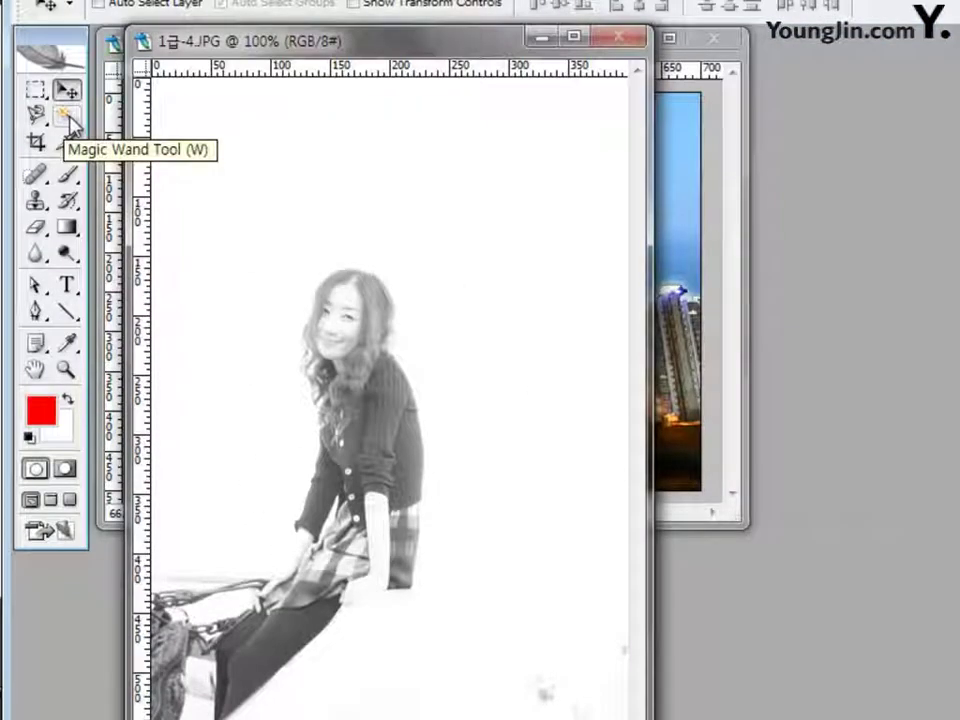
{"action": "left_click", "coordinate": [68, 120]}
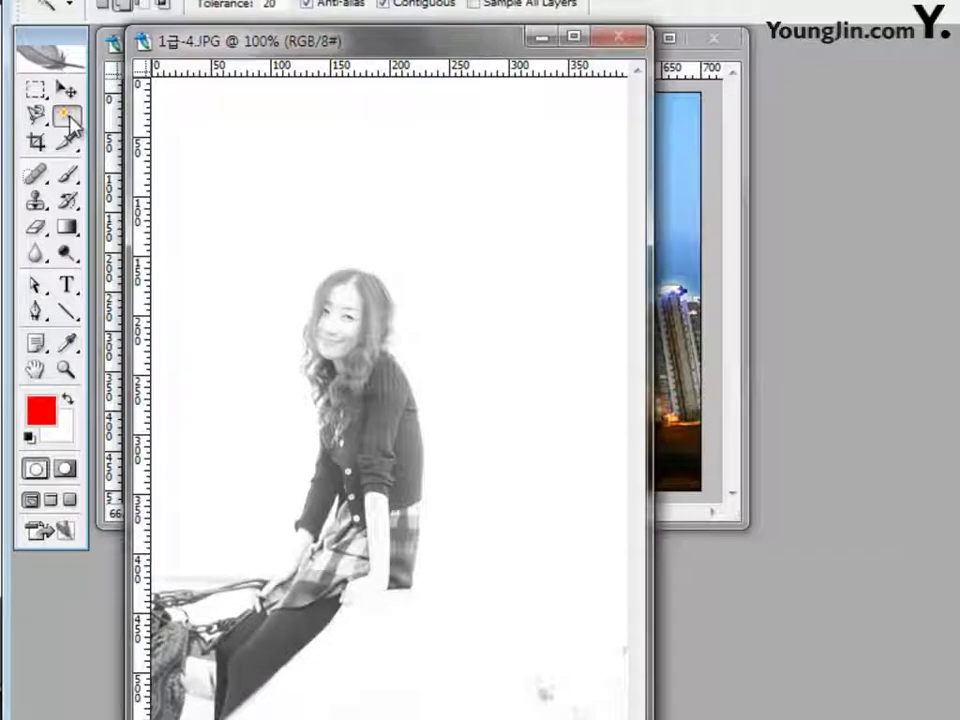
{"action": "left_click", "coordinate": [278, 157]}
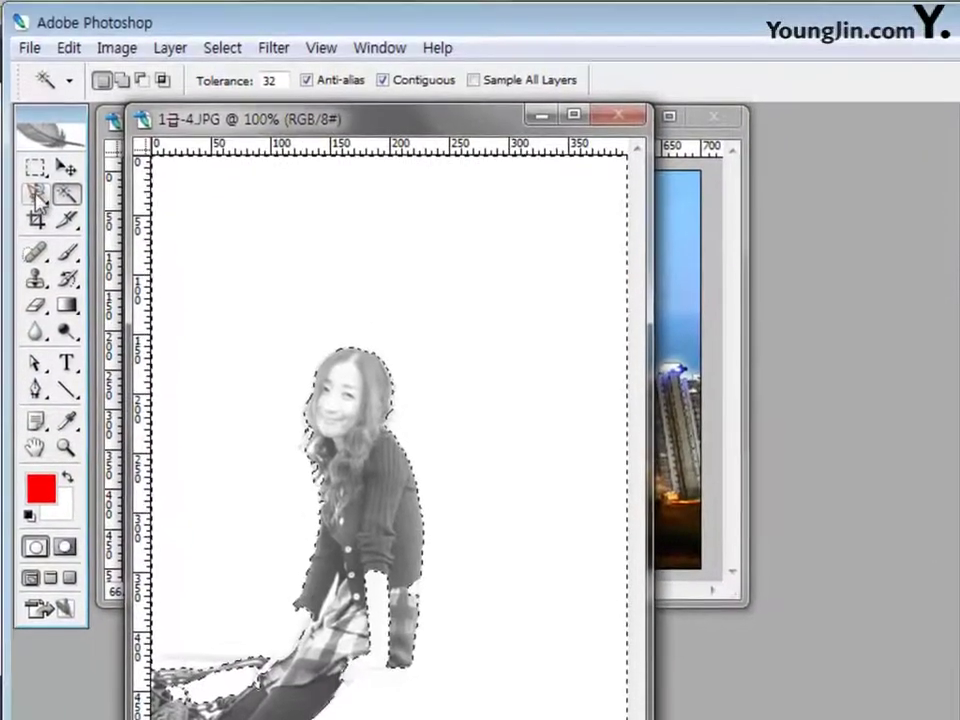
{"action": "left_click", "coordinate": [26, 5]}
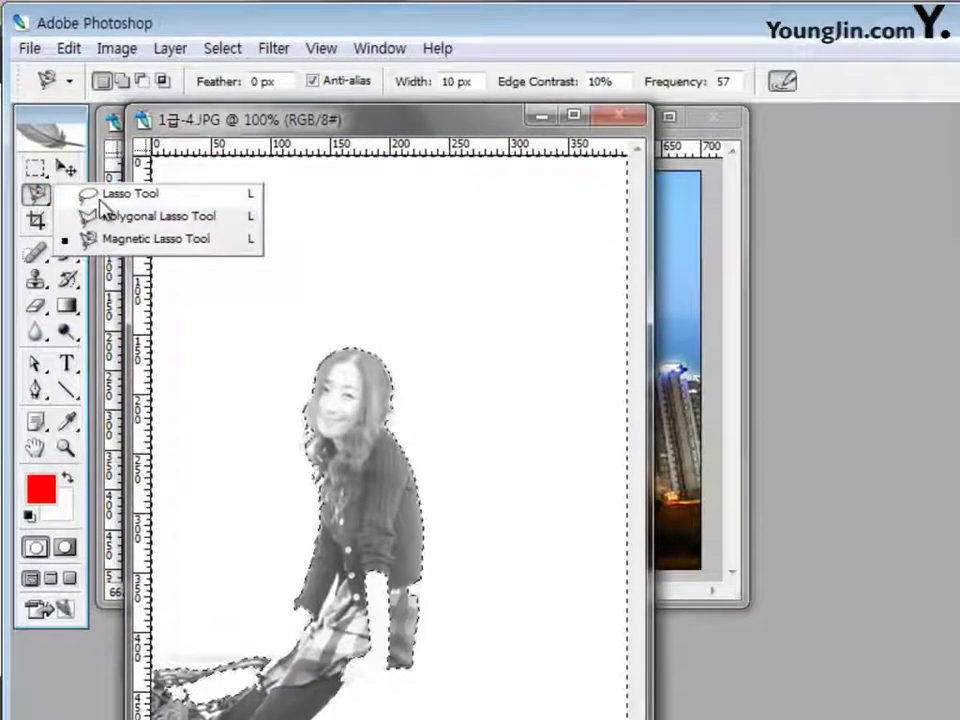
Zoom to 200% and lasso-subtract around her forearm, skirt and hand to clean the selection edges
{"action": "left_click", "coordinate": [90, 194]}
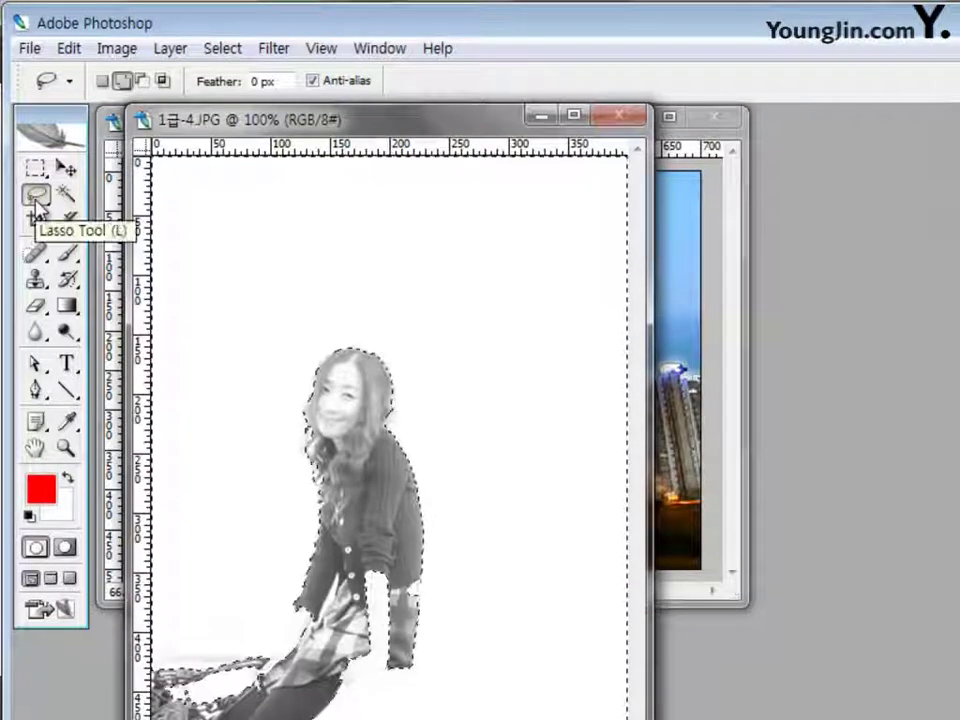
{"action": "left_click", "coordinate": [143, 83]}
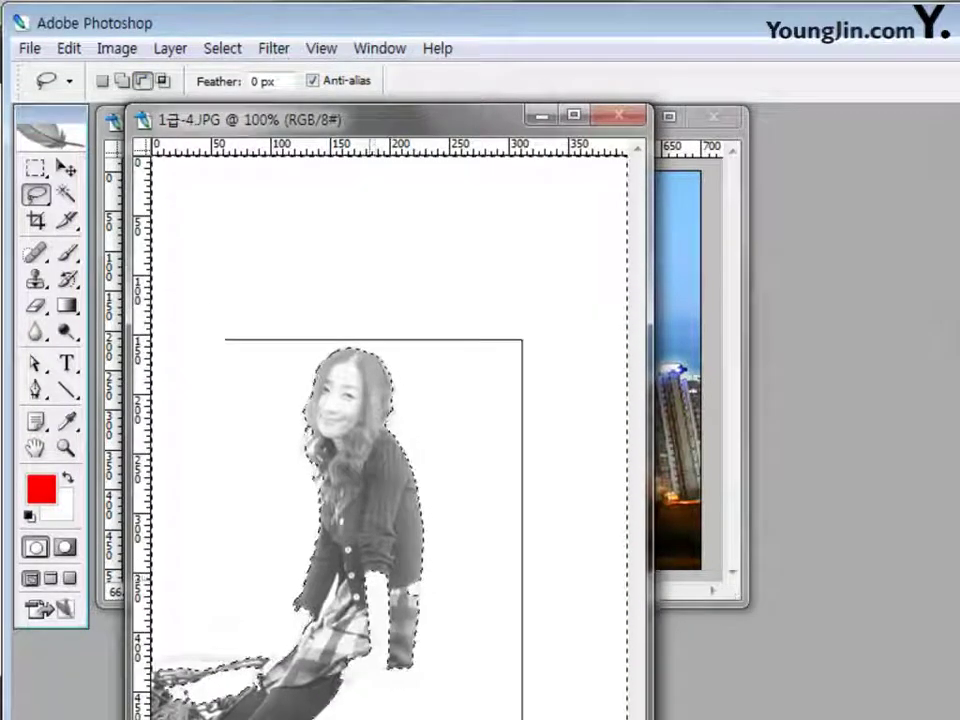
{"action": "key", "text": "ctrl+plus"}
{"action": "scroll", "coordinate": [488, 566], "scroll_direction": "down", "scroll_amount": 3}
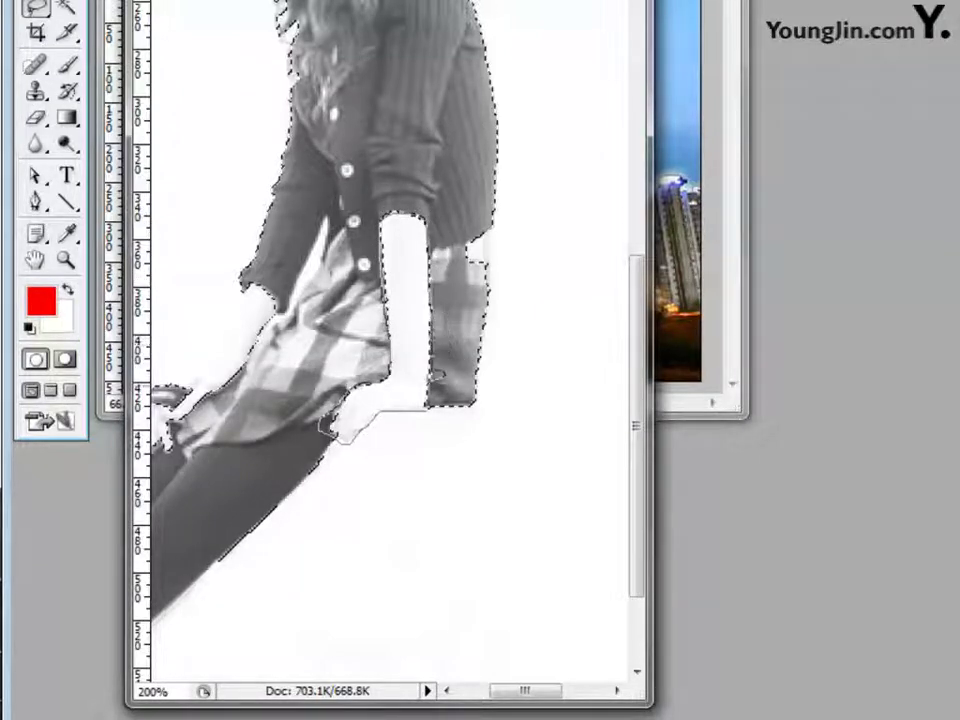
{"action": "left_click_drag", "start_coordinate": [427, 402], "coordinate": [455, 398]}
{"action": "mouse_move", "coordinate": [425, 312]}
{"action": "left_mouse_down"}
{"action": "mouse_move", "coordinate": [412, 255]}
{"action": "mouse_move", "coordinate": [438, 248]}
{"action": "mouse_move", "coordinate": [405, 300]}
{"action": "left_mouse_up"}
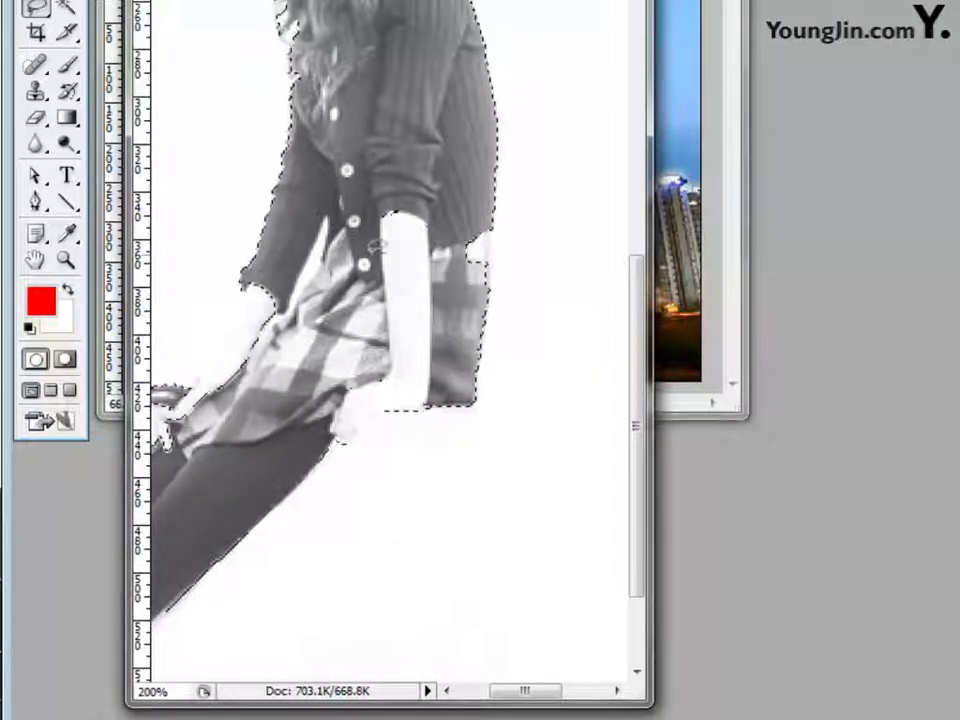
{"action": "mouse_move", "coordinate": [270, 290]}
{"action": "left_mouse_down"}
{"action": "mouse_move", "coordinate": [185, 390]}
{"action": "mouse_move", "coordinate": [145, 470]}
{"action": "mouse_move", "coordinate": [155, 470]}
{"action": "left_mouse_up"}
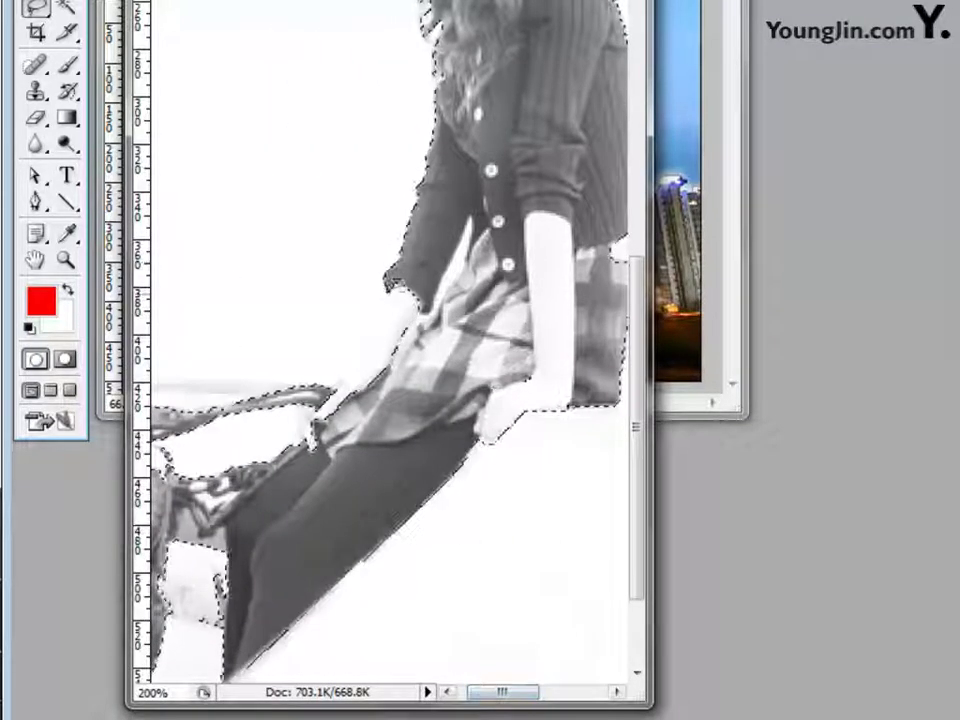
{"action": "left_click_drag", "start_coordinate": [371, 317], "coordinate": [346, 368]}
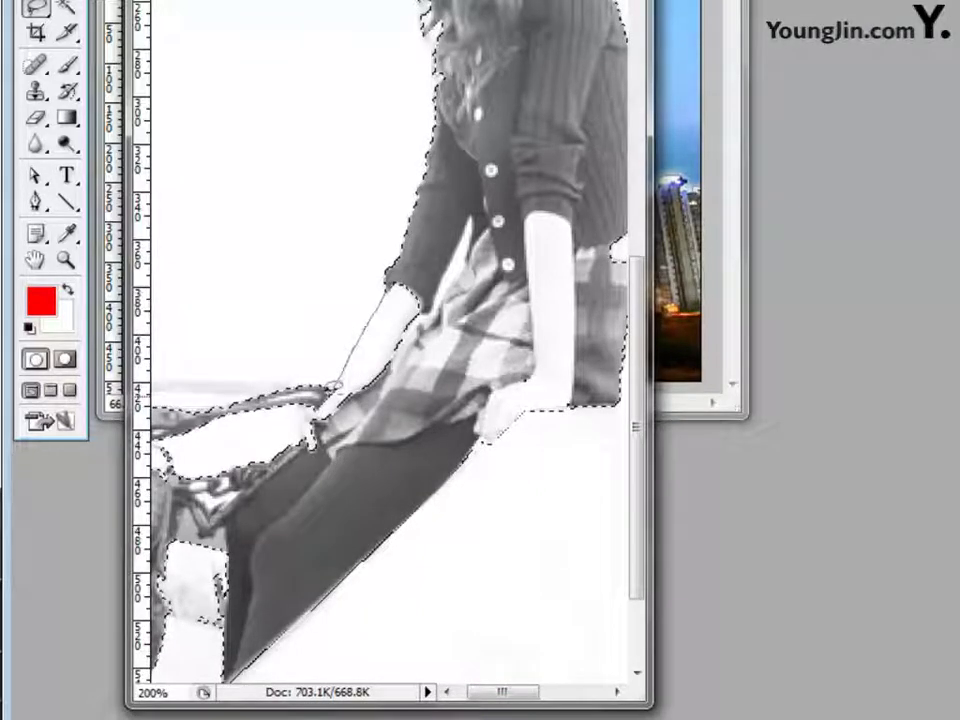
{"action": "left_click_drag", "start_coordinate": [299, 416], "coordinate": [304, 442]}
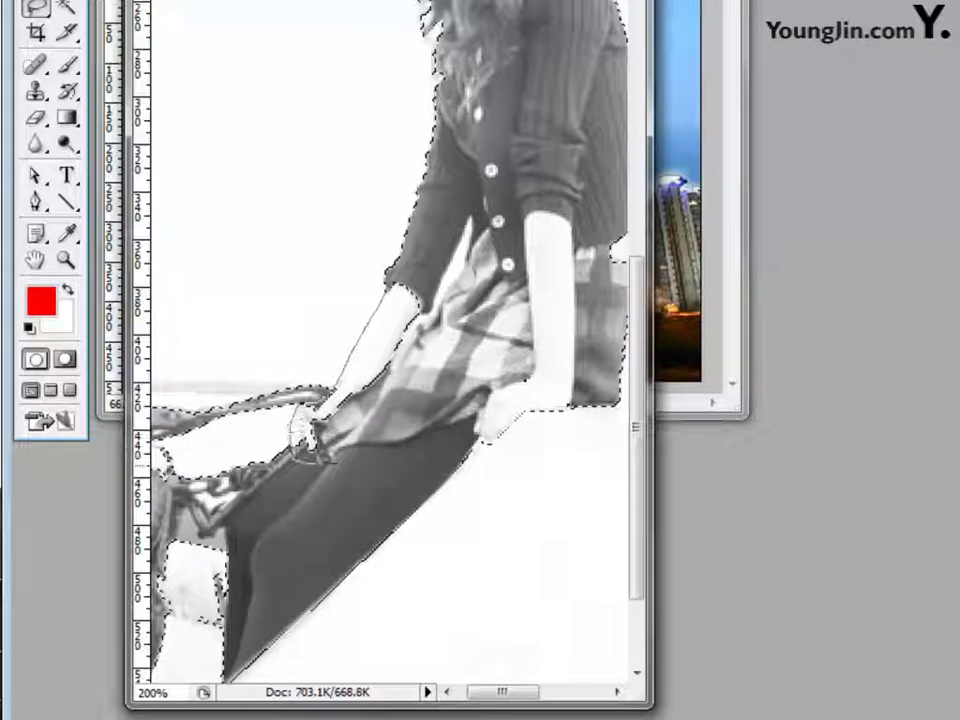
{"action": "left_click_drag", "start_coordinate": [422, 262], "coordinate": [424, 264]}
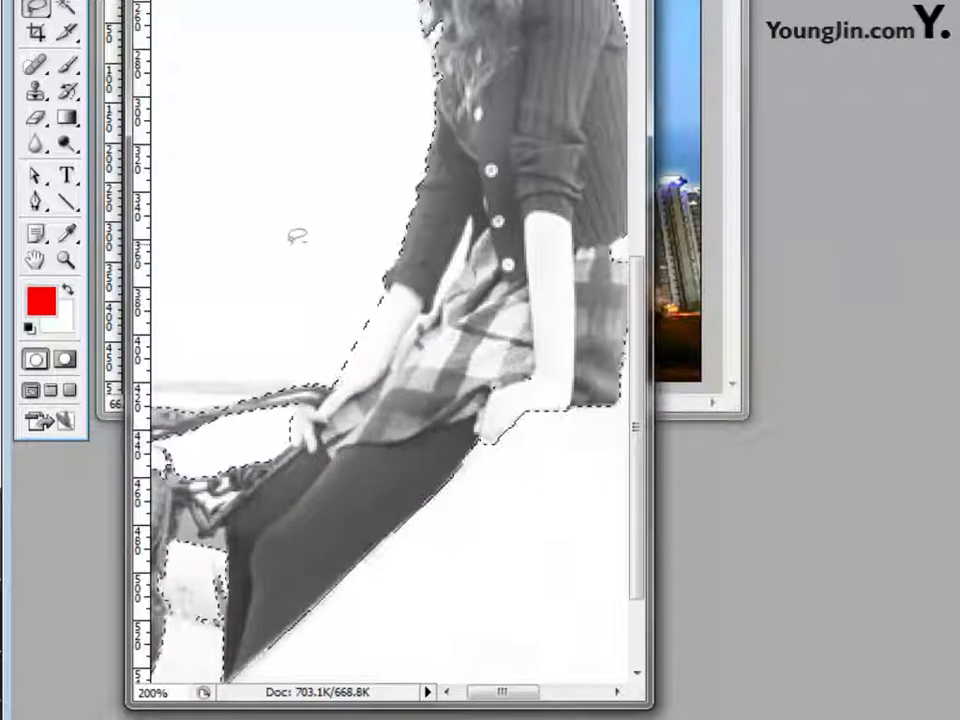
{"action": "key", "text": "ctrl+minus"}
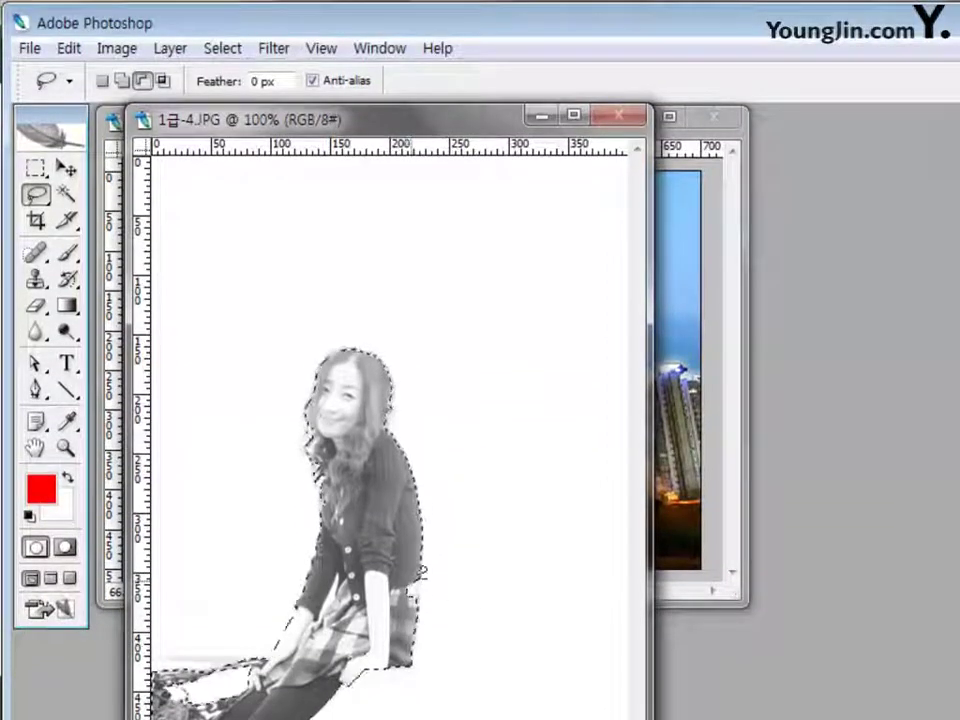
Lasso around the bag near her feet to exclude it from the selection
{"action": "left_click", "coordinate": [122, 80]}
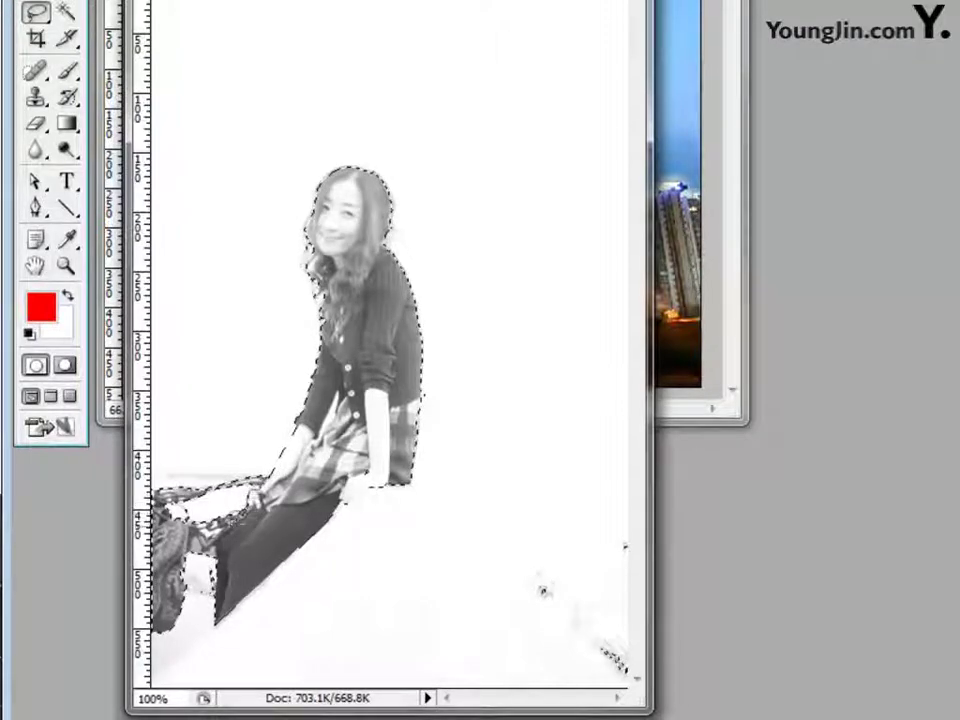
{"action": "left_click_drag", "start_coordinate": [176, 628], "coordinate": [214, 608]}
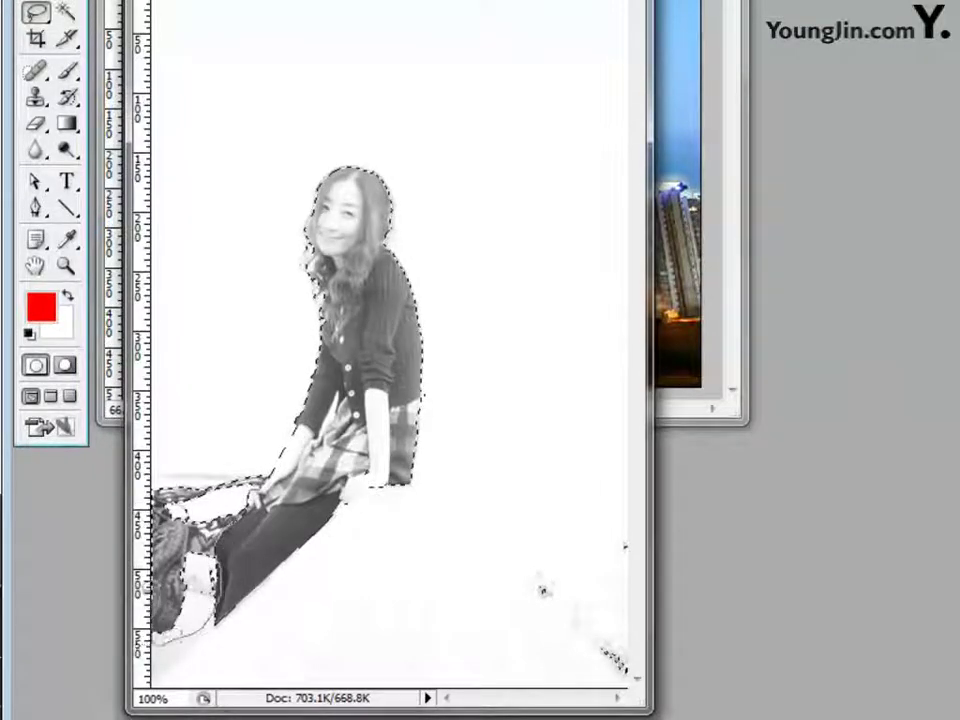
{"action": "left_click_drag", "start_coordinate": [150, 600], "coordinate": [218, 433]}
{"action": "left_click_drag", "start_coordinate": [268, 457], "coordinate": [262, 458]}
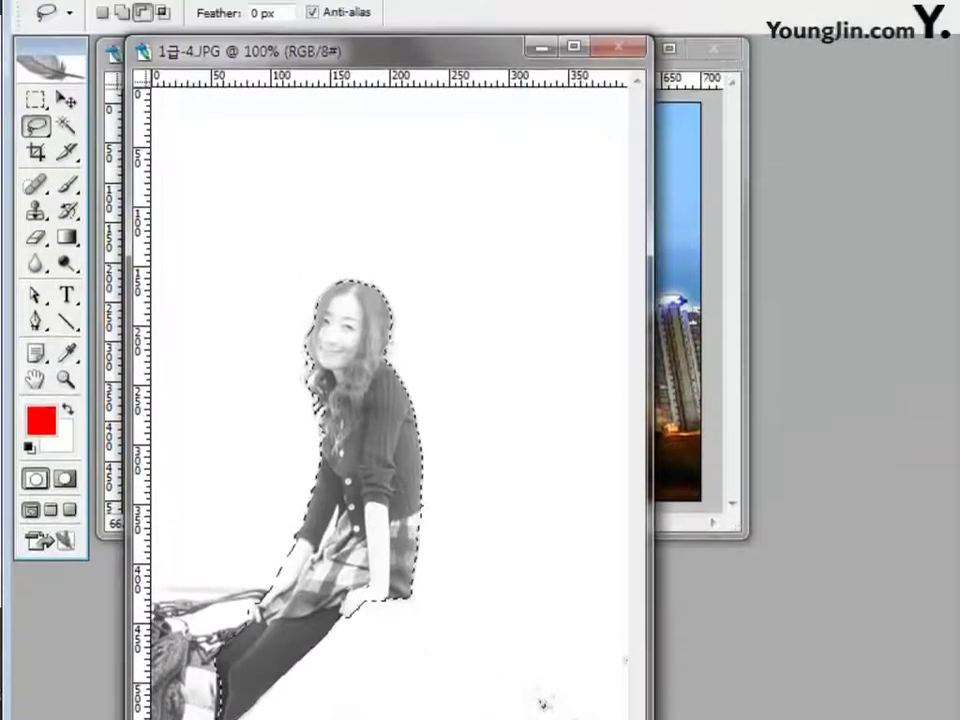
Copy the selected woman into Untitled-1 as Layer 3 and close 1급-4.JPG without saving
{"action": "key", "text": "v"}
{"action": "left_click_drag", "start_coordinate": [246, 124], "coordinate": [680, 152]}
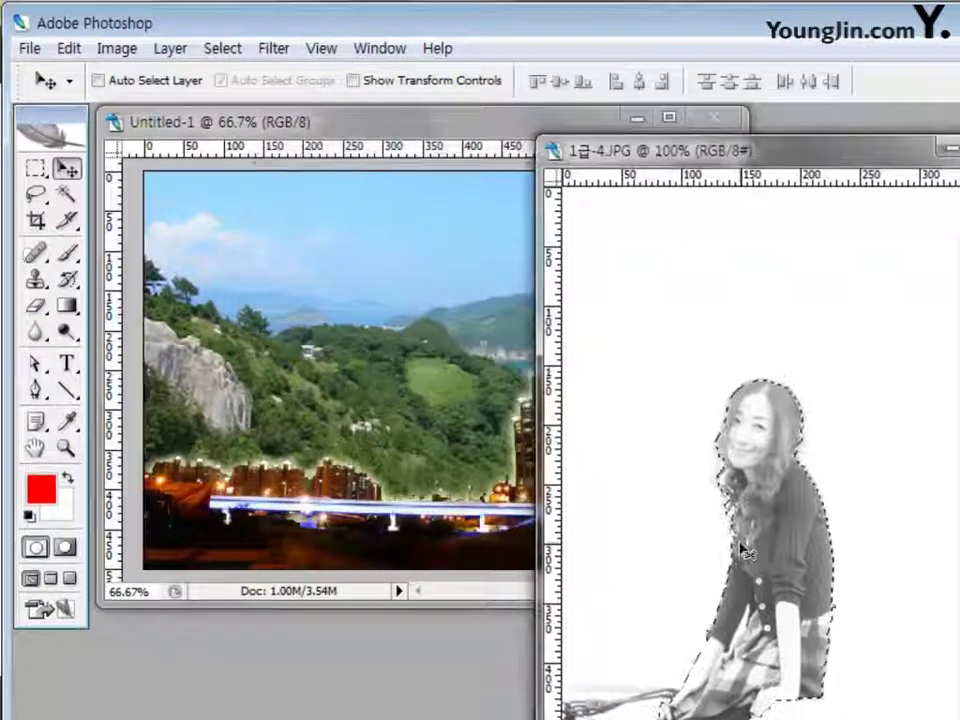
{"action": "mouse_move", "coordinate": [771, 568]}
{"action": "left_mouse_down"}
{"action": "mouse_move", "coordinate": [497, 422]}
{"action": "mouse_move", "coordinate": [378, 388]}
{"action": "mouse_move", "coordinate": [396, 392]}
{"action": "mouse_move", "coordinate": [471, 476]}
{"action": "left_mouse_up"}
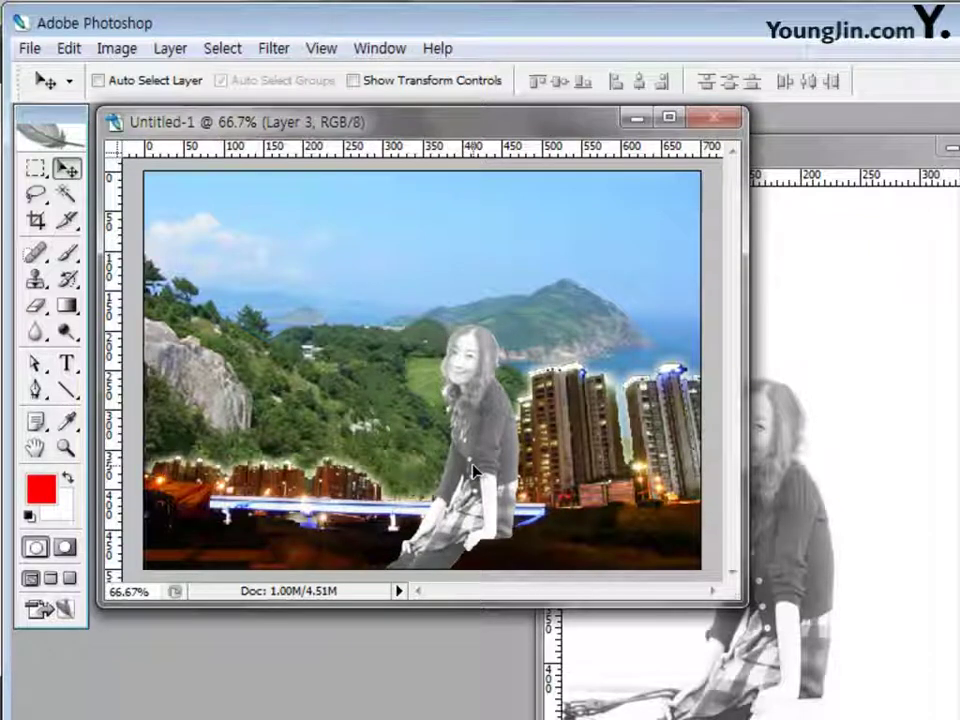
{"action": "left_click_drag", "start_coordinate": [868, 163], "coordinate": [741, 180]}
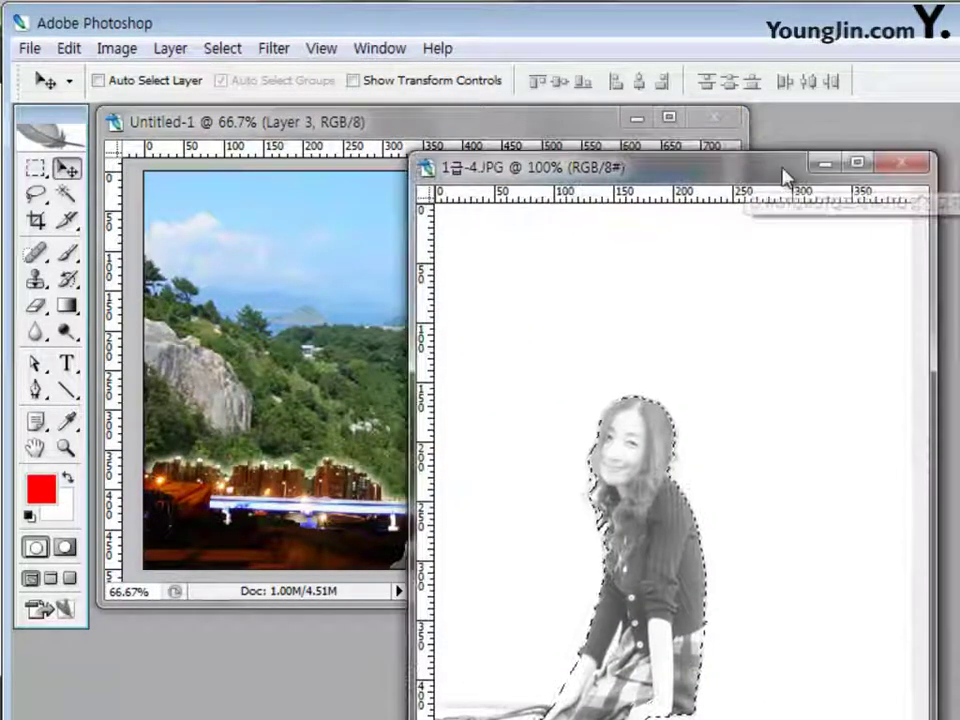
{"action": "left_click", "coordinate": [898, 162]}
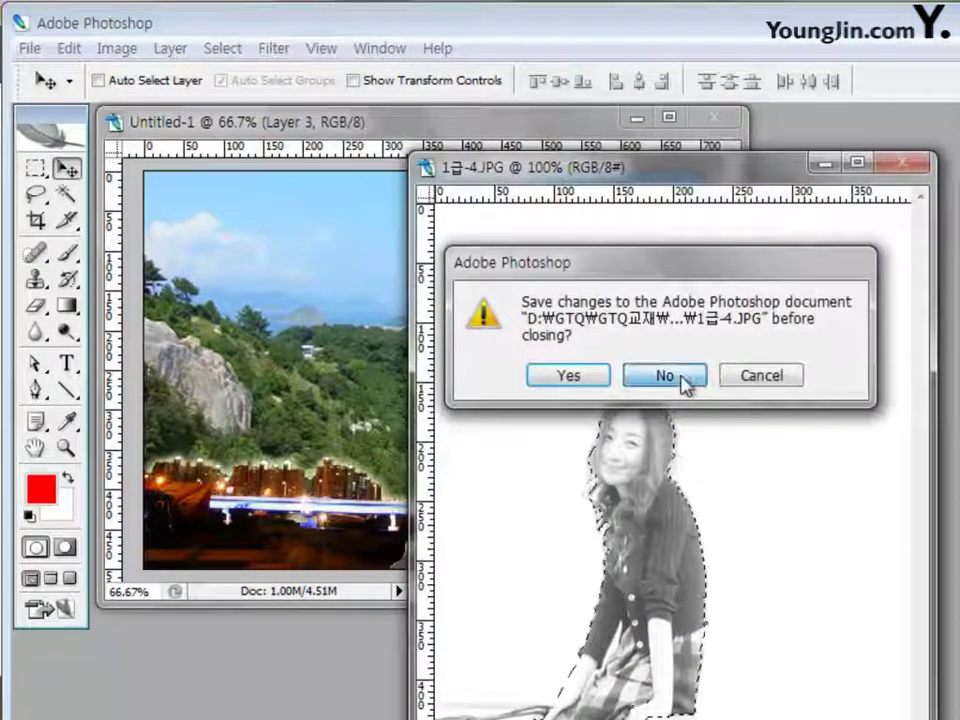
{"action": "left_click", "coordinate": [680, 378]}
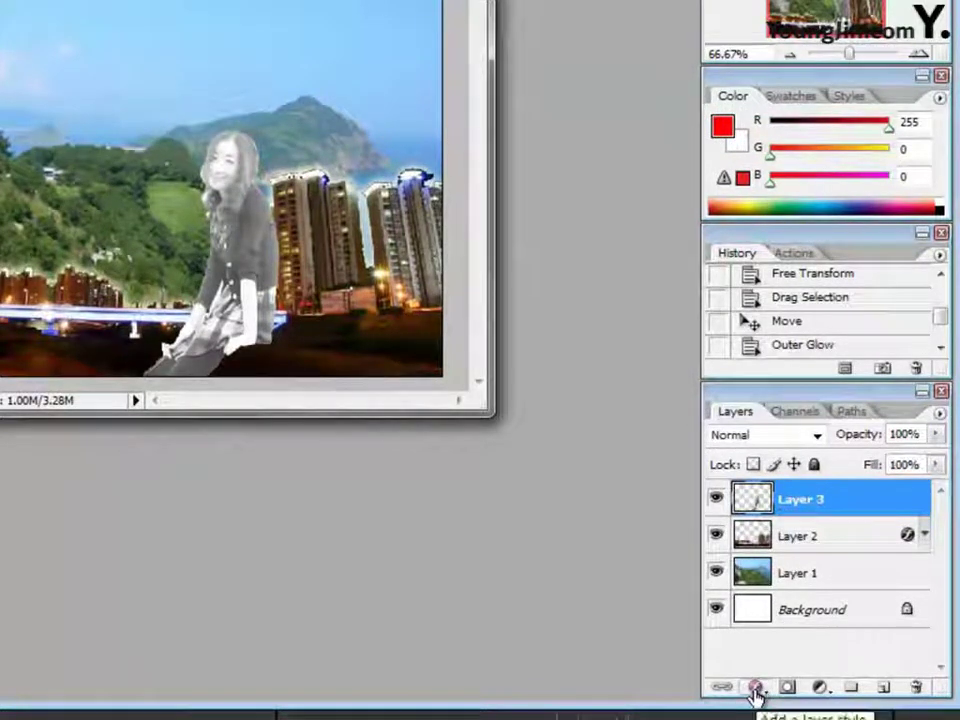
Add an Outer Glow with 70 px size to Layer 3
{"action": "left_click", "coordinate": [757, 690]}
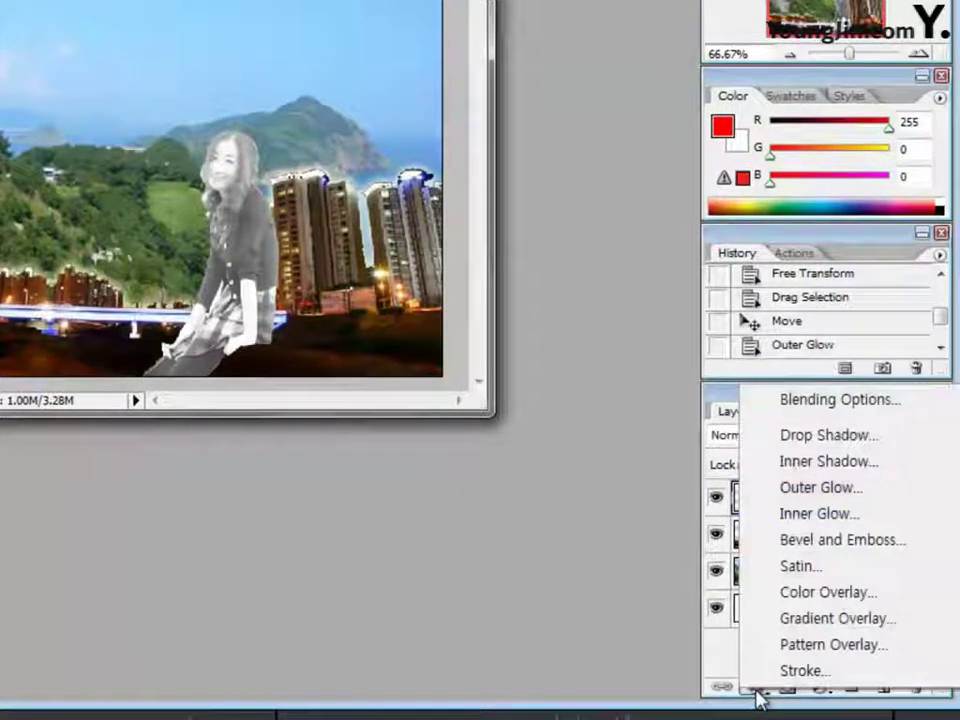
{"action": "left_click", "coordinate": [835, 490]}
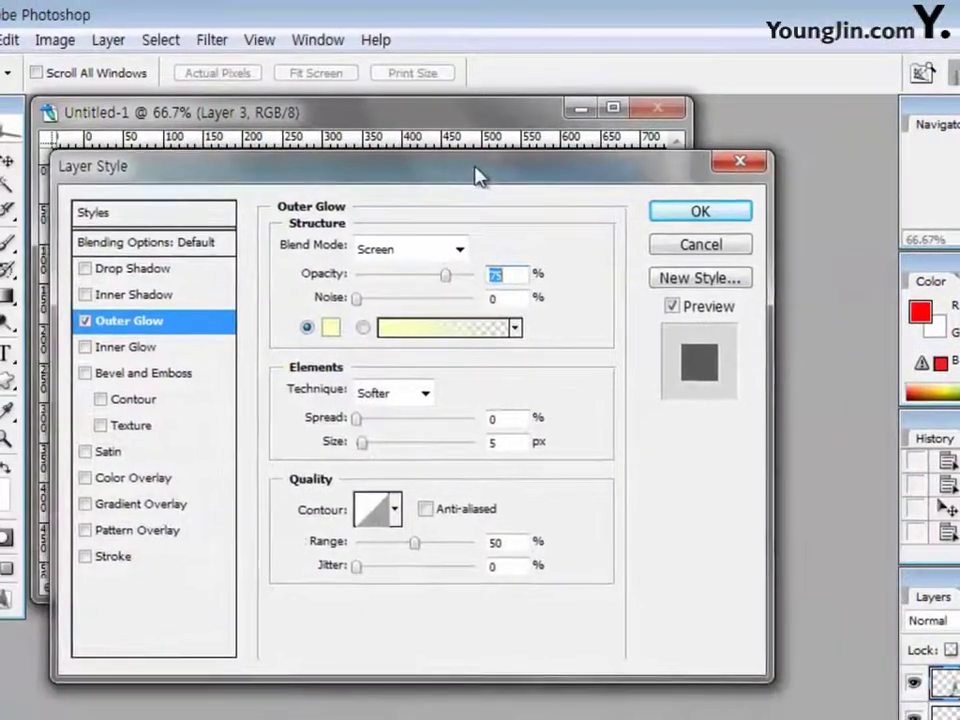
{"action": "left_click_drag", "start_coordinate": [478, 176], "coordinate": [483, 176]}
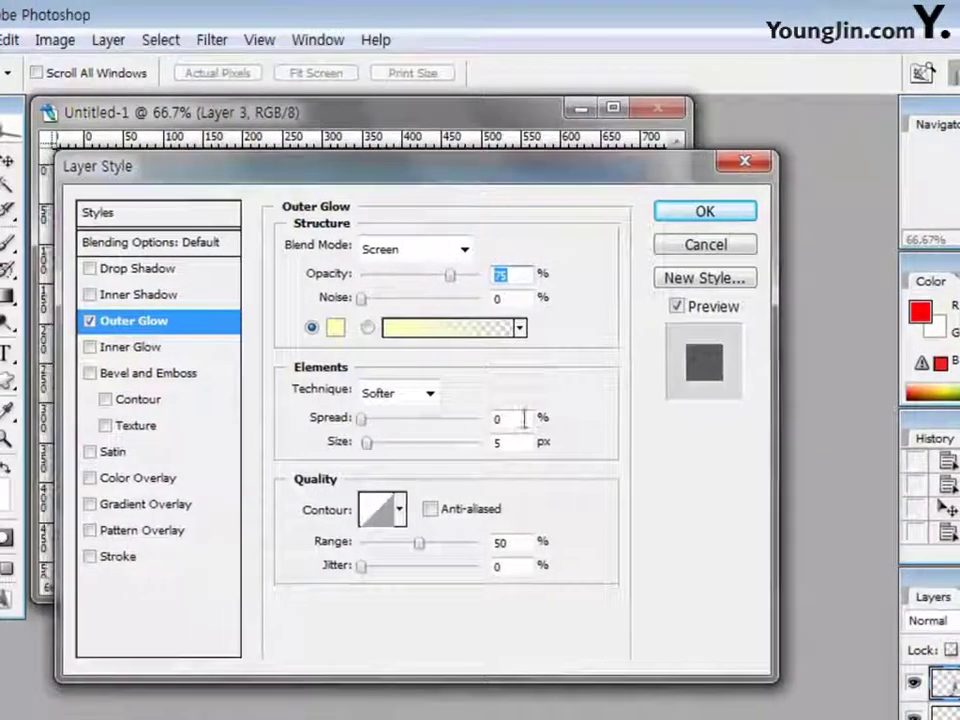
{"action": "double_click", "coordinate": [512, 443]}
{"action": "type", "text": "70"}
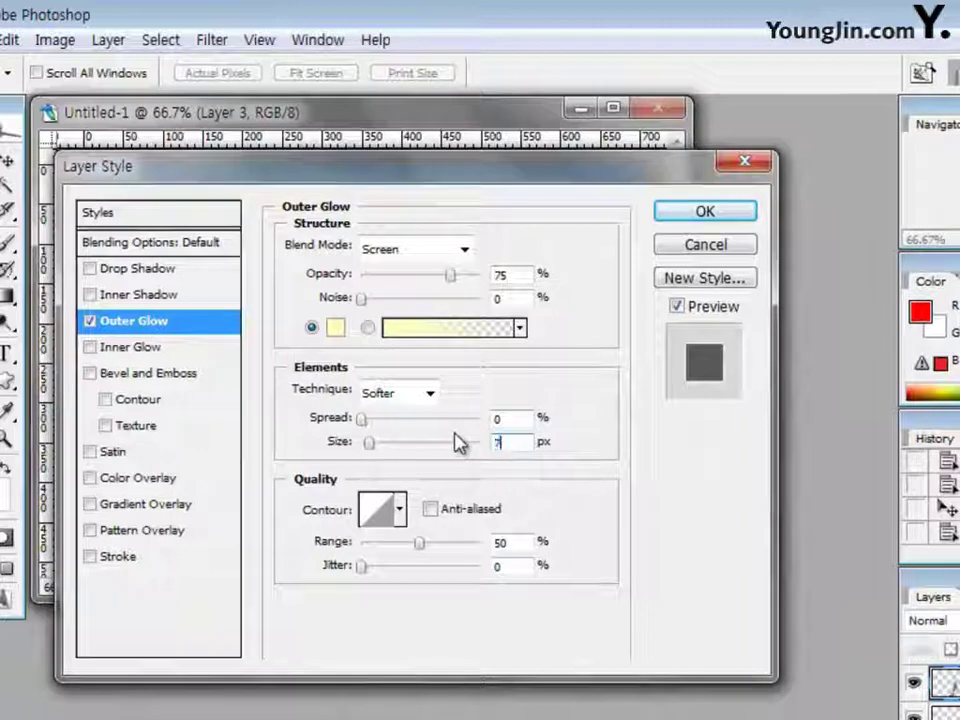
{"action": "left_click", "coordinate": [718, 213]}
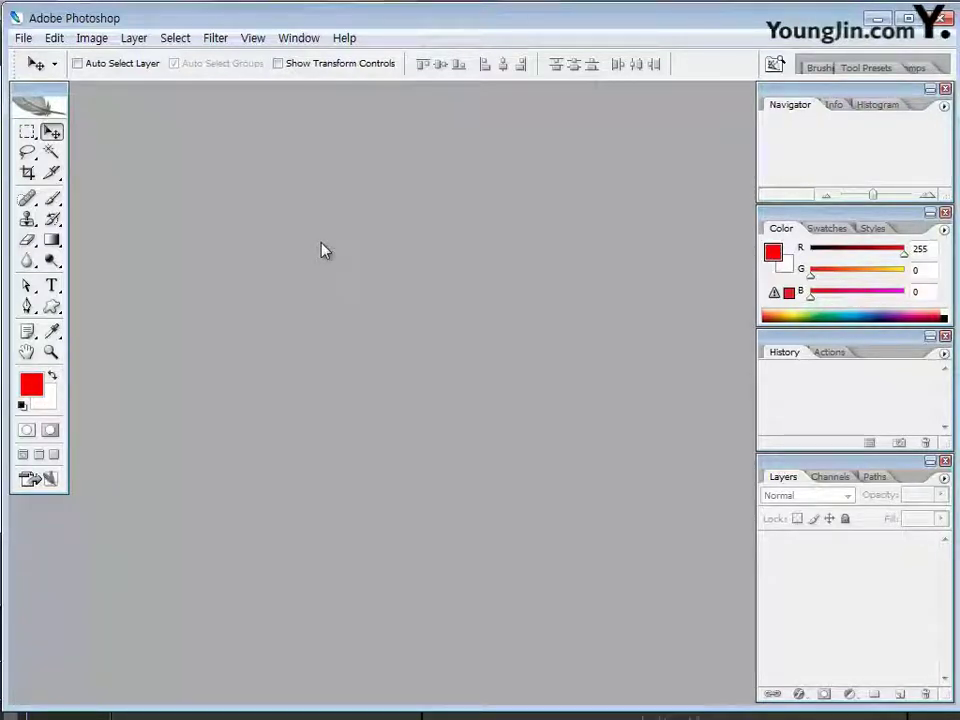
Open 2급-5.jpg, 2급-6.jpg and 2급-7.jpg from the 본문 folder in one go
{"action": "double_click", "coordinate": [321, 250]}
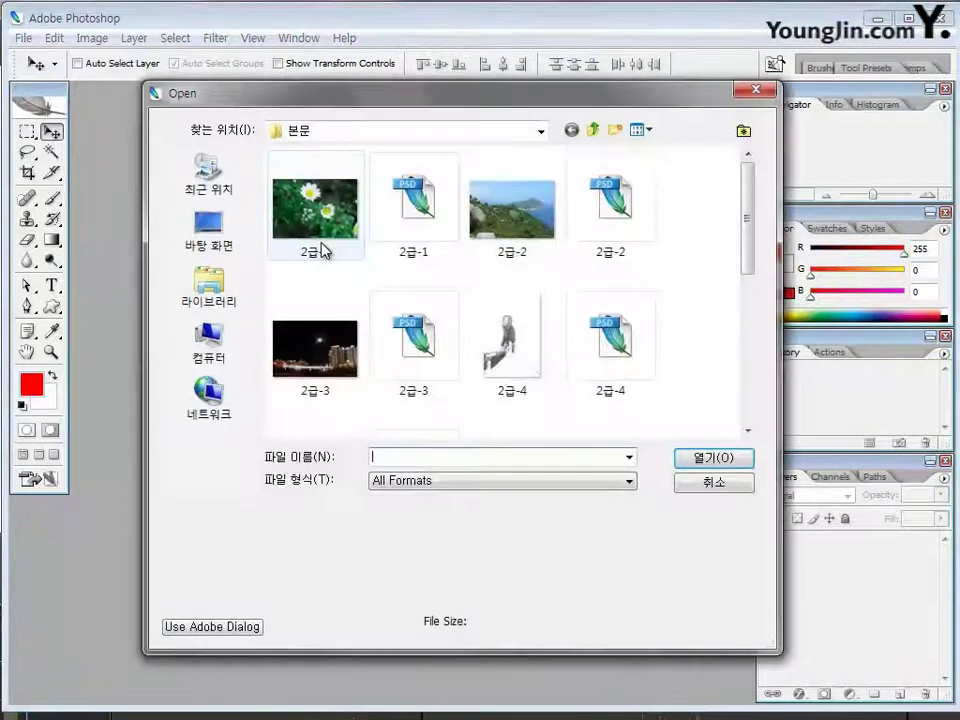
{"action": "left_click_drag", "start_coordinate": [746, 272], "coordinate": [766, 330]}
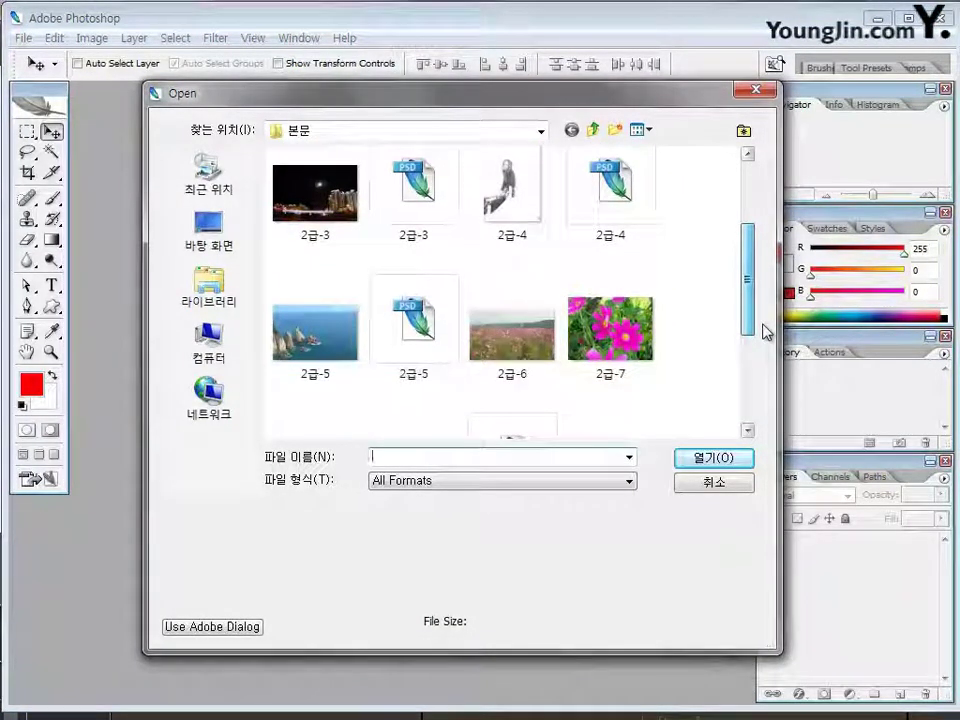
{"action": "left_click", "coordinate": [315, 330]}
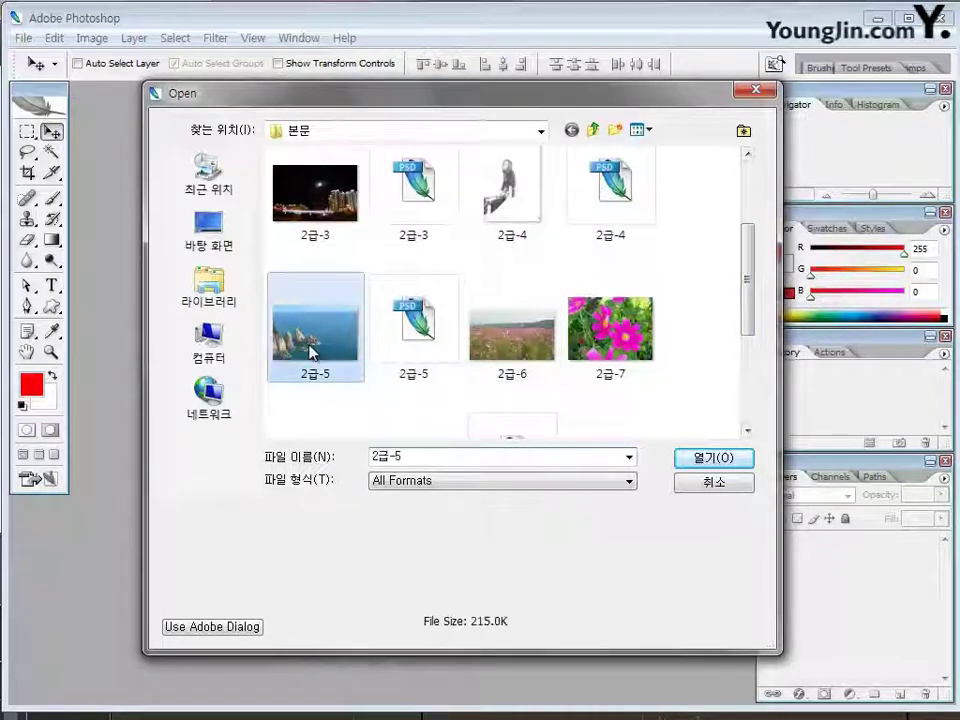
{"action": "left_click", "coordinate": [512, 330], "text": "ctrl"}
{"action": "left_click", "coordinate": [610, 325], "text": "ctrl"}
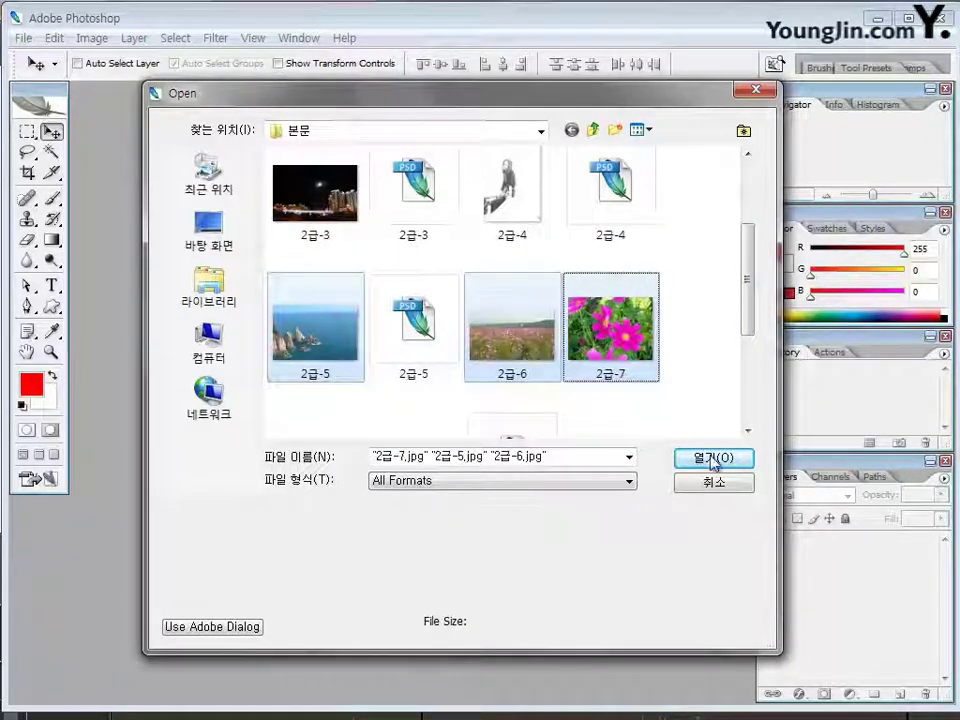
{"action": "left_click", "coordinate": [714, 458]}
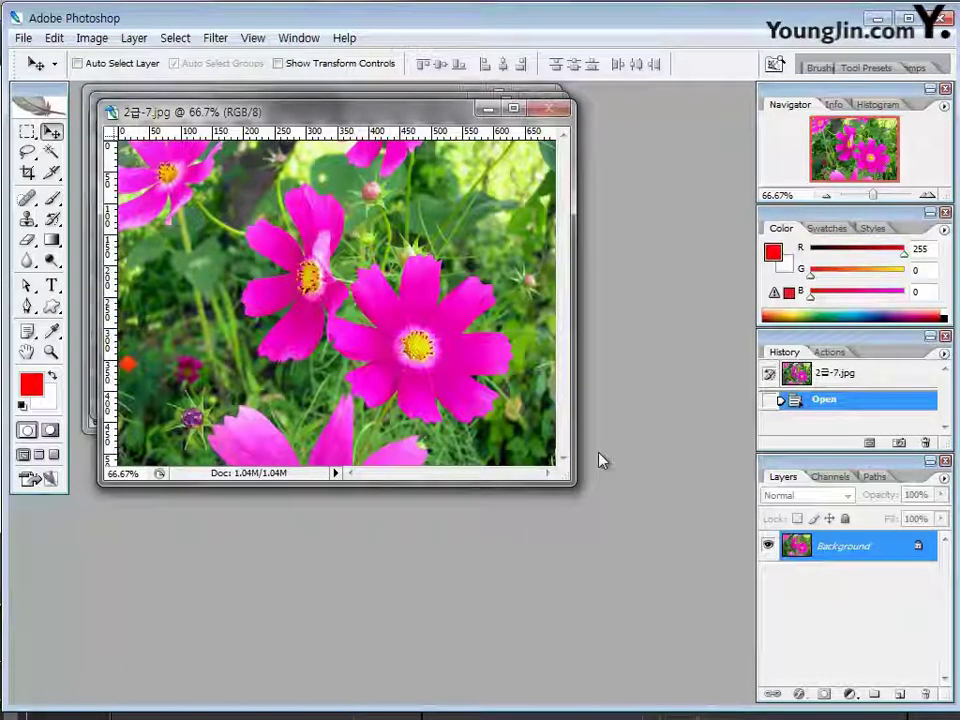
Create a white 700 × 460 px document at 72 pixels/inch and enlarge its window
{"action": "key", "text": "ctrl+n"}
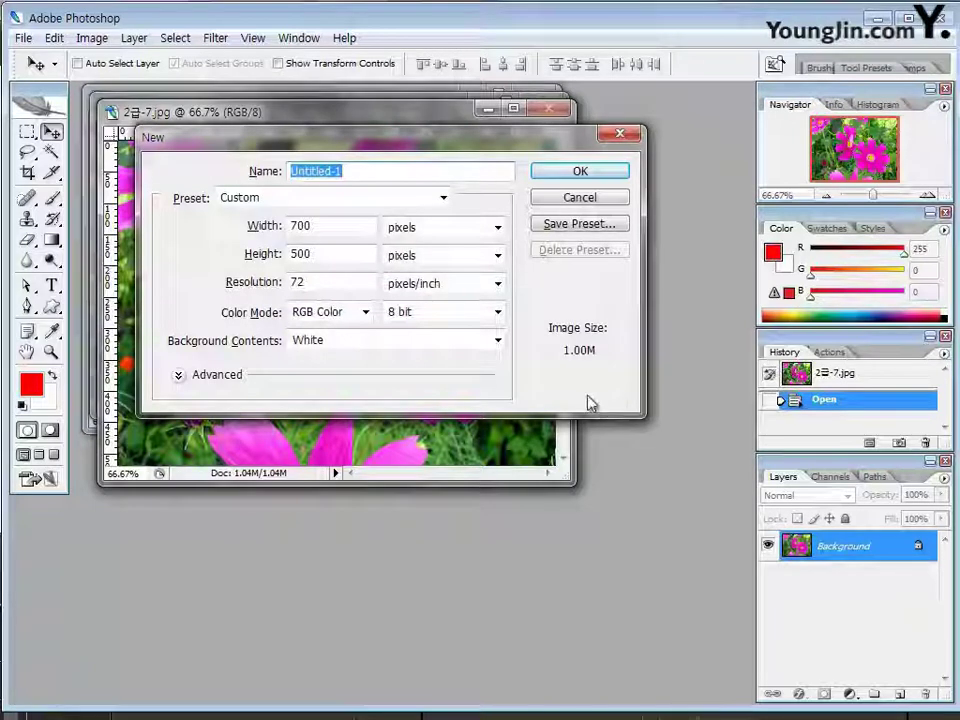
{"action": "left_click", "coordinate": [328, 229]}
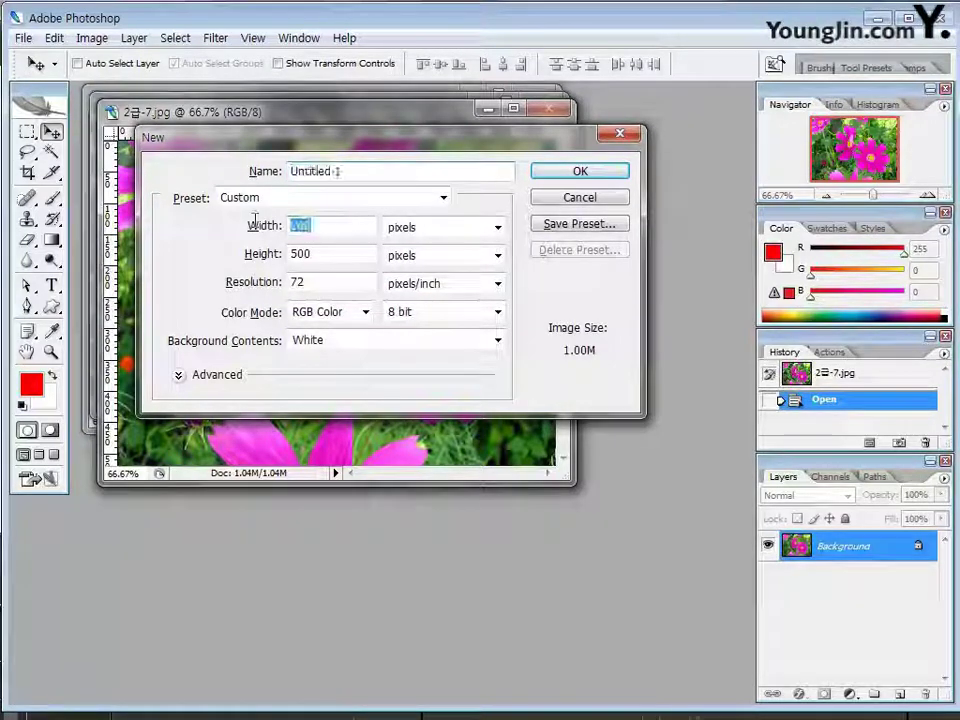
{"action": "left_click", "coordinate": [320, 254]}
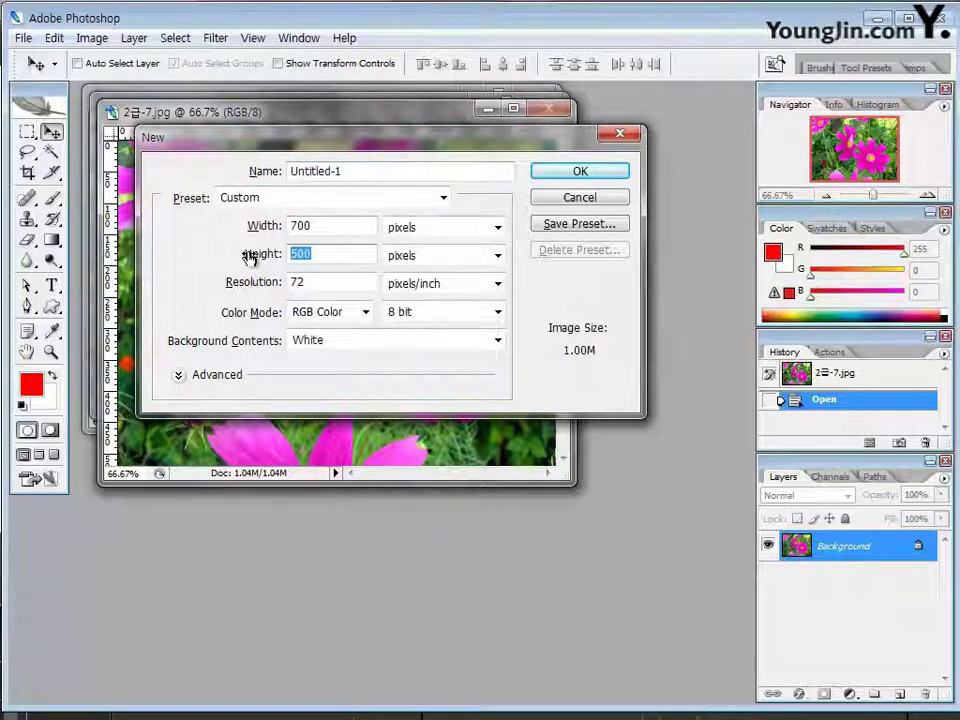
{"action": "type", "text": "460"}
{"action": "left_click", "coordinate": [301, 283]}
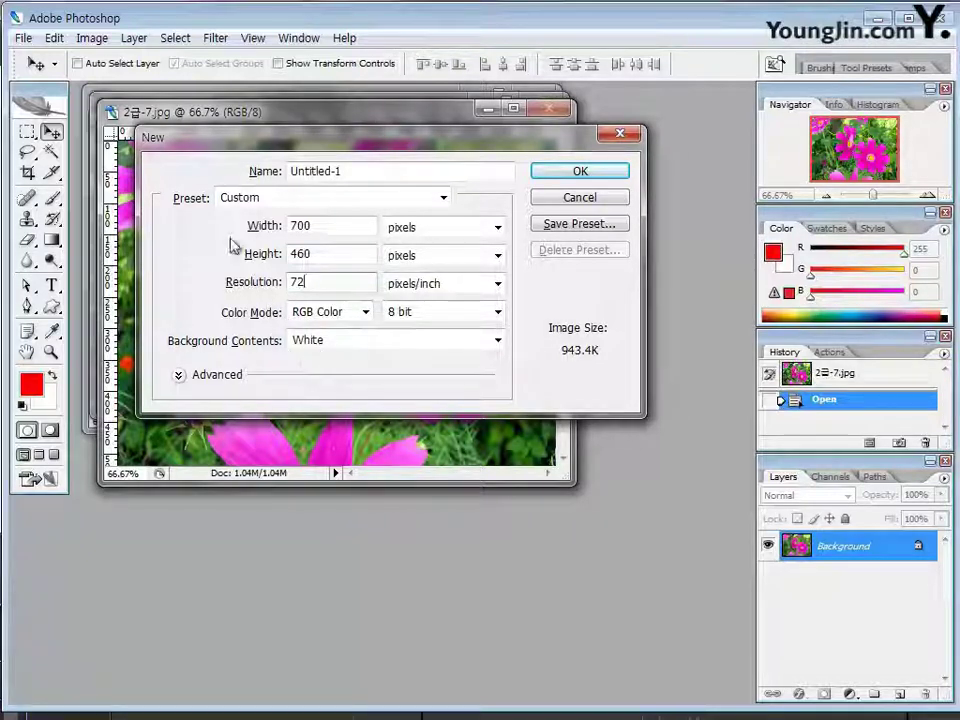
{"action": "left_click", "coordinate": [564, 171]}
{"action": "left_click_drag", "start_coordinate": [572, 444], "coordinate": [618, 484]}
{"action": "left_click_drag", "start_coordinate": [370, 127], "coordinate": [360, 125]}
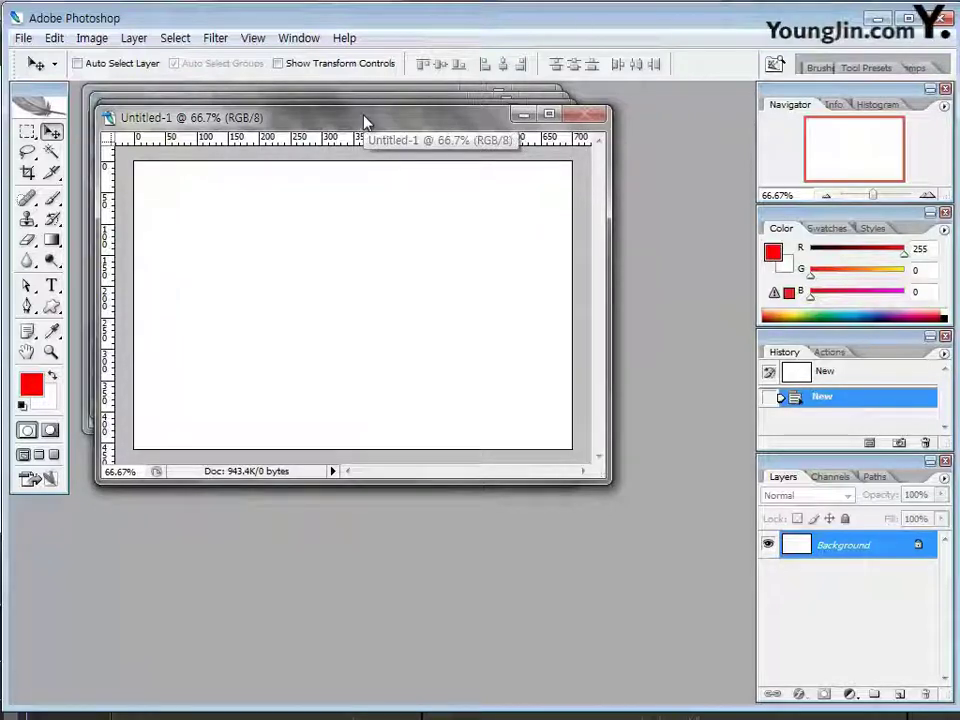
Copy the sea-cliff photo 2급-5 into Untitled-1 as Layer 1, aligned with the canvas
{"action": "left_click_drag", "start_coordinate": [366, 122], "coordinate": [366, 189]}
{"action": "left_click", "coordinate": [362, 120]}
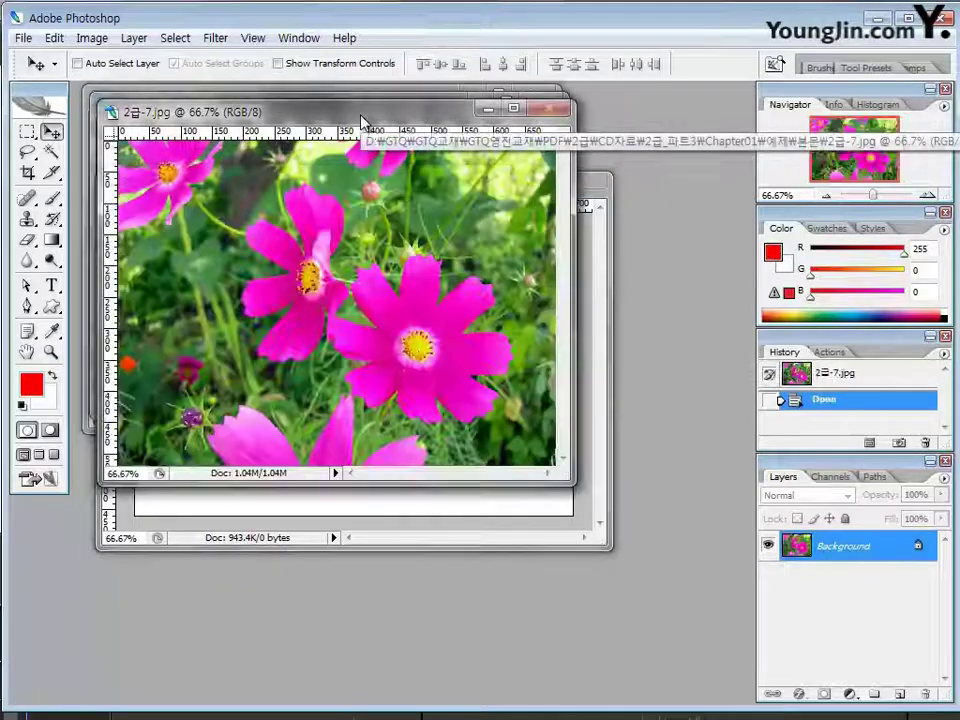
{"action": "left_click_drag", "start_coordinate": [362, 120], "coordinate": [535, 355]}
{"action": "left_click_drag", "start_coordinate": [243, 106], "coordinate": [187, 484]}
{"action": "left_click", "coordinate": [175, 96]}
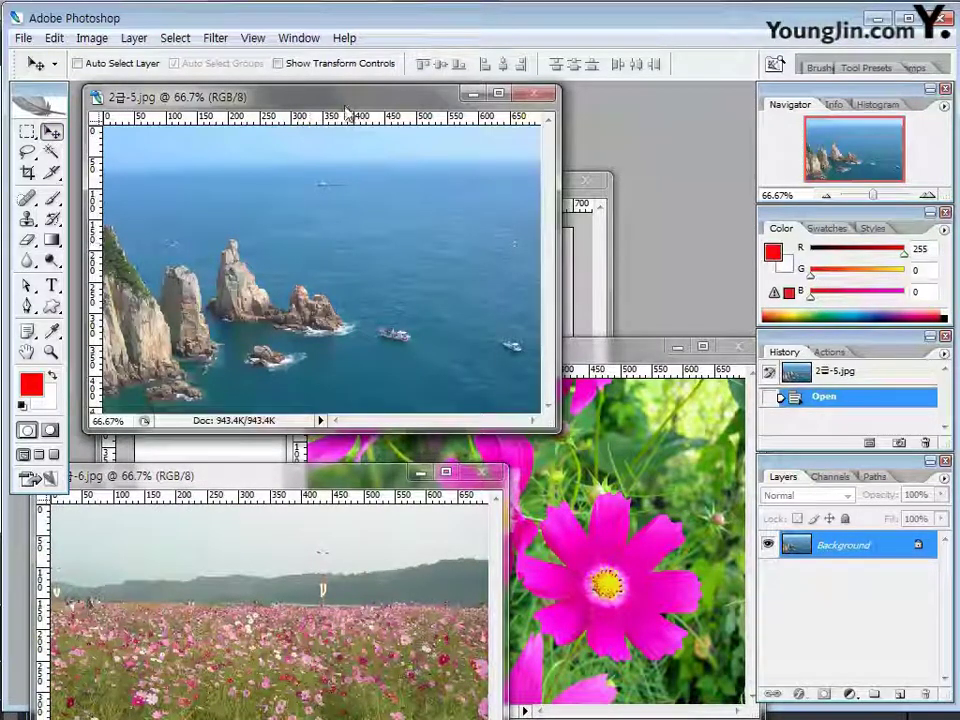
{"action": "left_click_drag", "start_coordinate": [352, 97], "coordinate": [555, 121]}
{"action": "left_click_drag", "start_coordinate": [362, 275], "coordinate": [396, 328]}
{"action": "left_click_drag", "start_coordinate": [363, 183], "coordinate": [343, 107]}
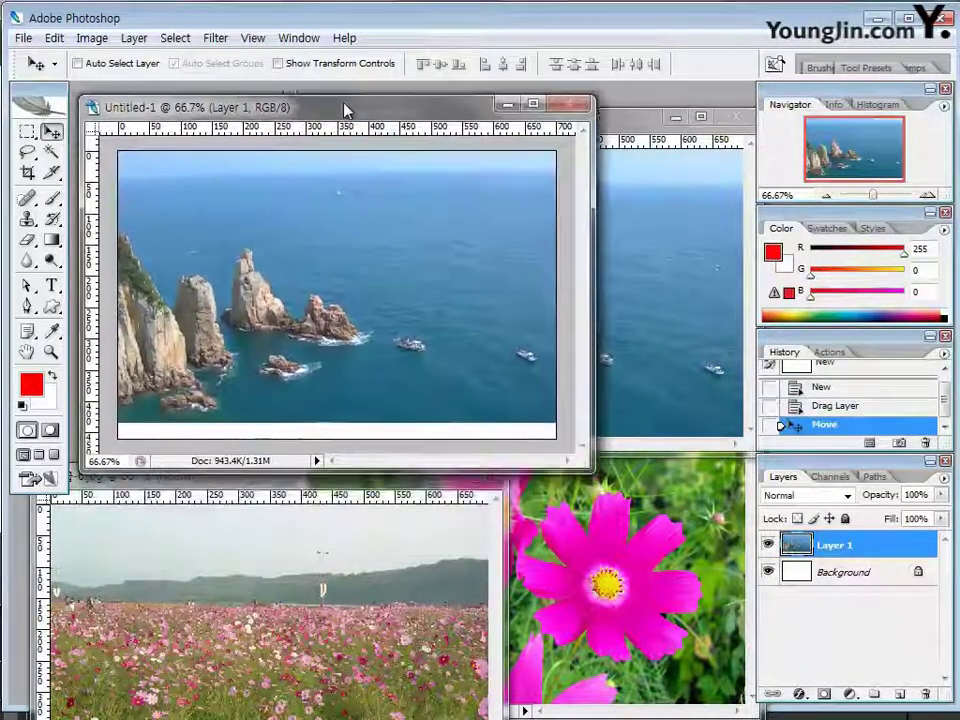
Close the original 2급-5 and free-transform Layer 1 down to cover the canvas bottom
{"action": "left_click", "coordinate": [728, 120]}
{"action": "left_click", "coordinate": [741, 120]}
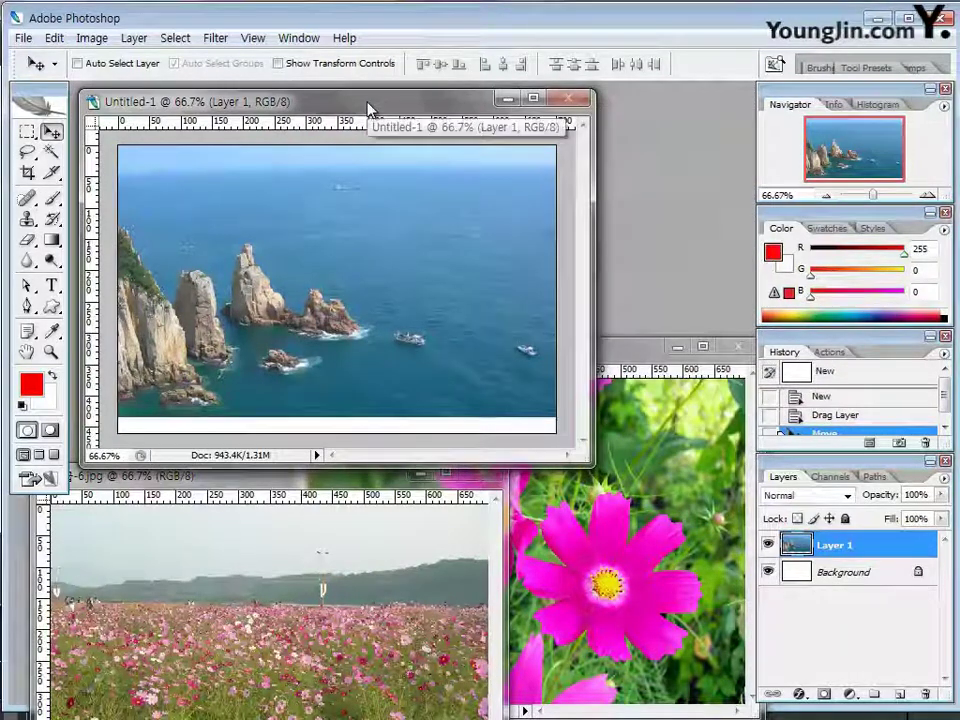
{"action": "key", "text": "ctrl+t"}
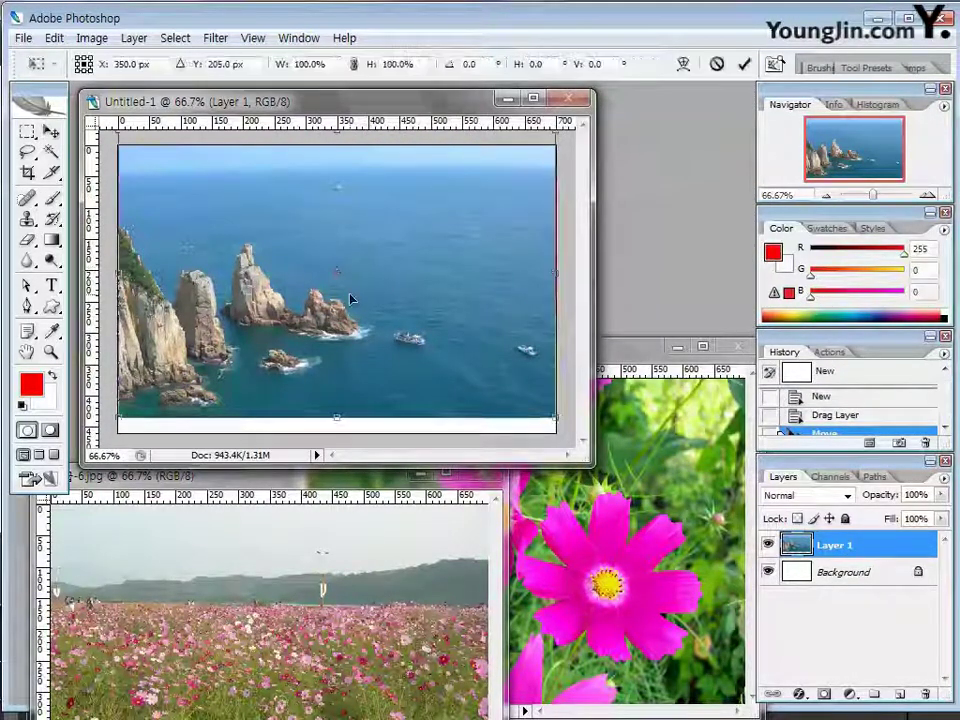
{"action": "left_click_drag", "start_coordinate": [337, 418], "coordinate": [338, 432]}
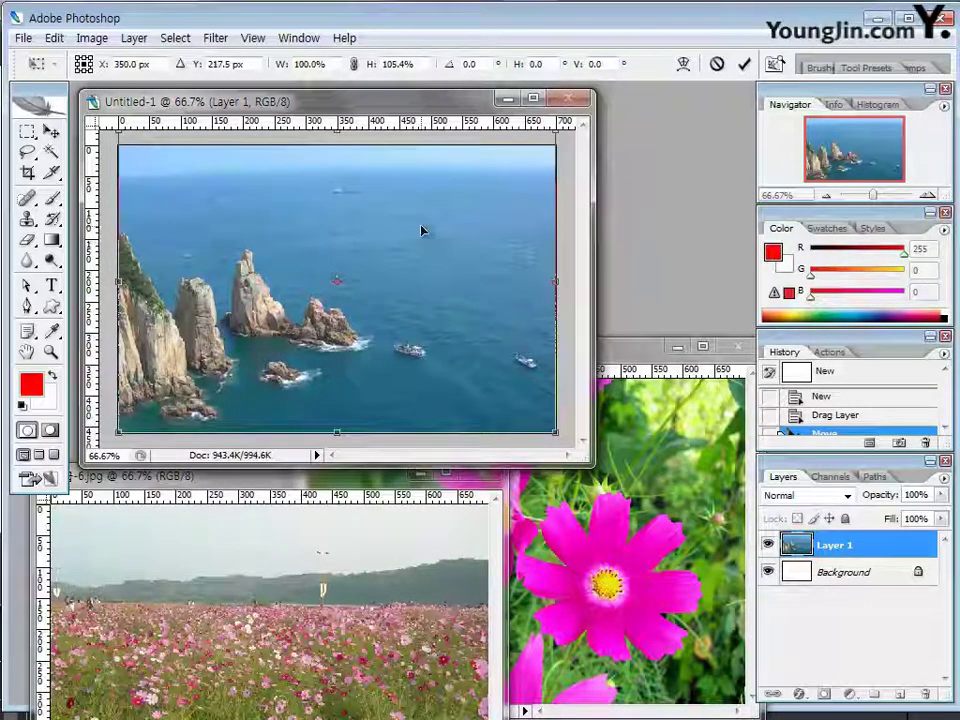
{"action": "key", "text": "Return"}
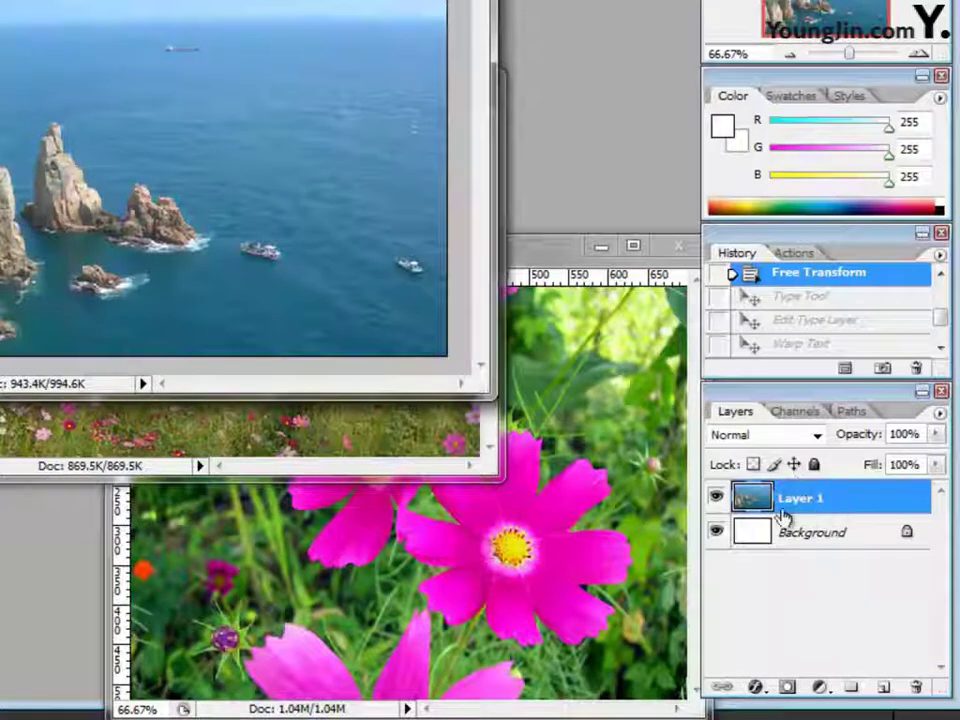
Change Layer 1's name to 바다 in the Layers panel
{"action": "double_click", "coordinate": [797, 499]}
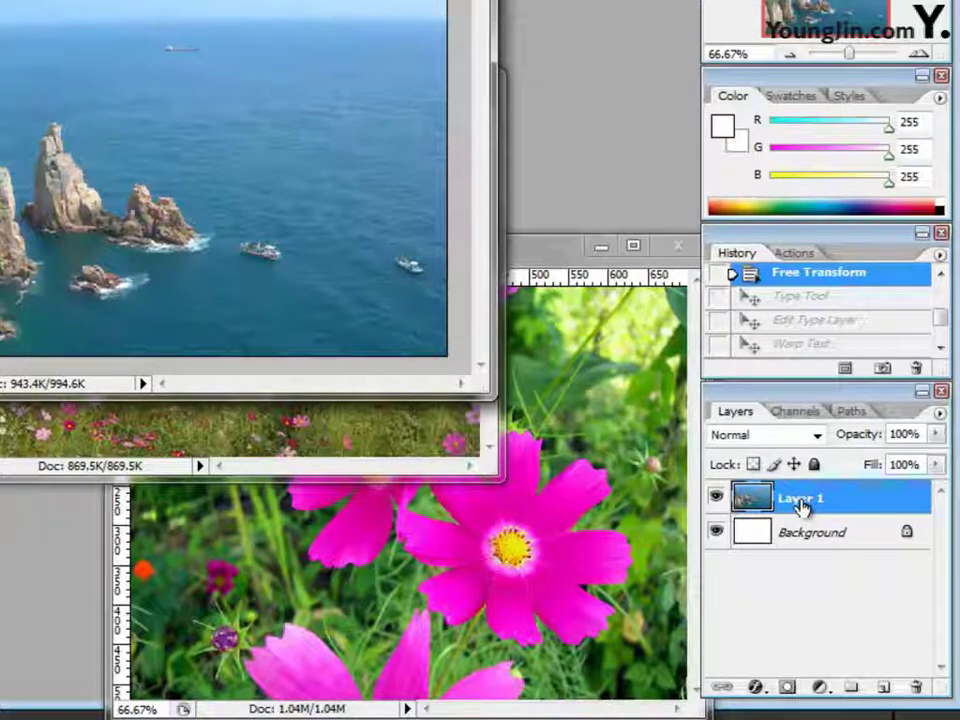
{"action": "double_click", "coordinate": [803, 500]}
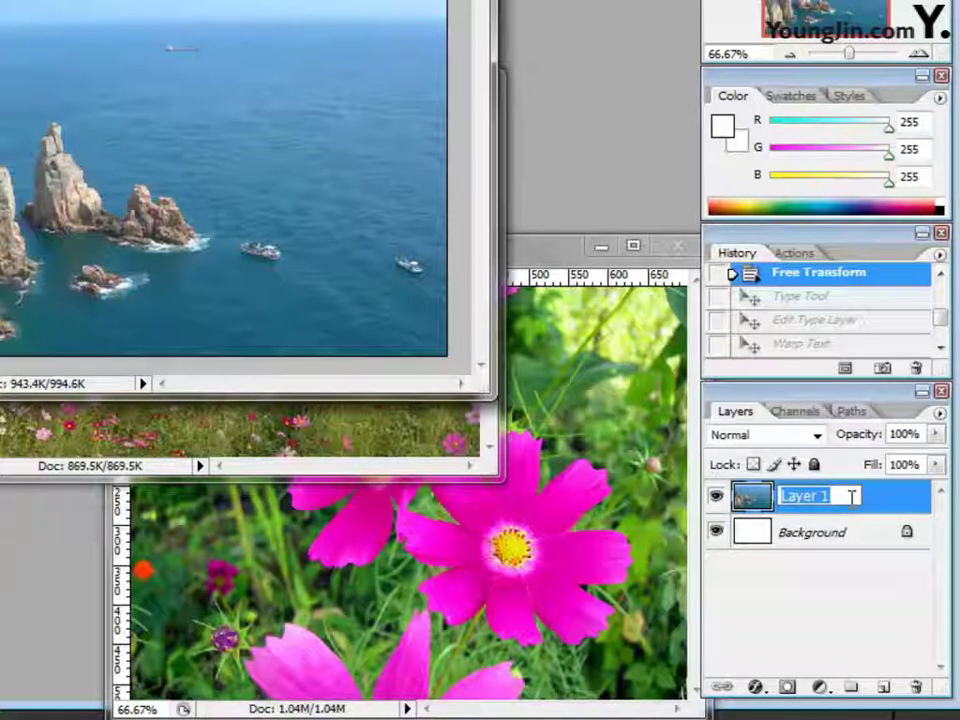
{"action": "type", "text": "qkek"}
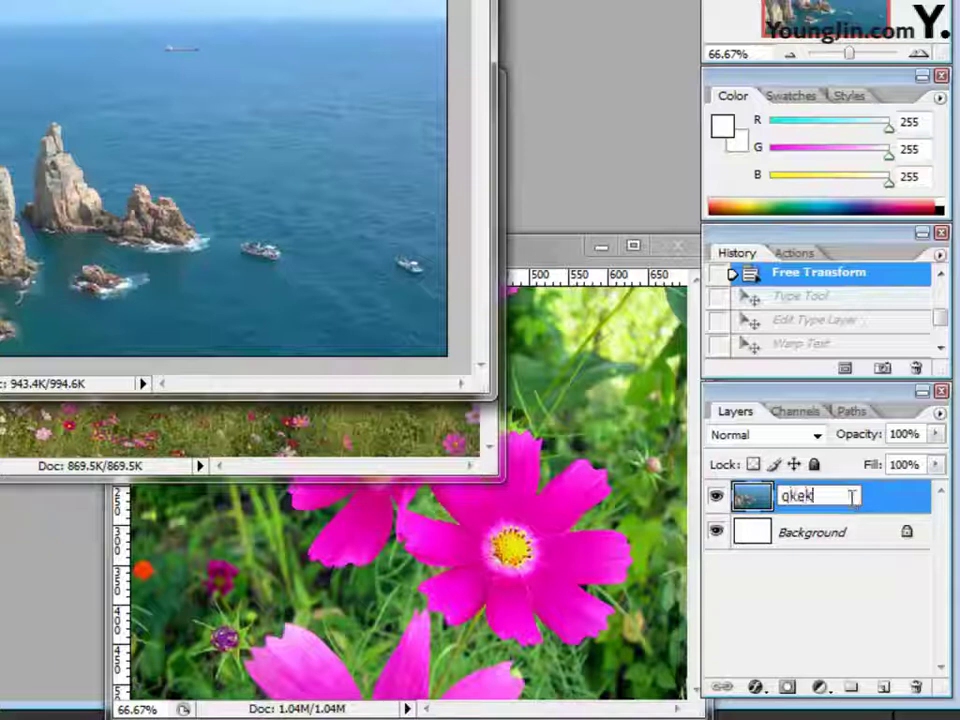
{"action": "key", "text": "BackSpace"}
{"action": "key", "text": "BackSpace"}
{"action": "type", "text": "q"}
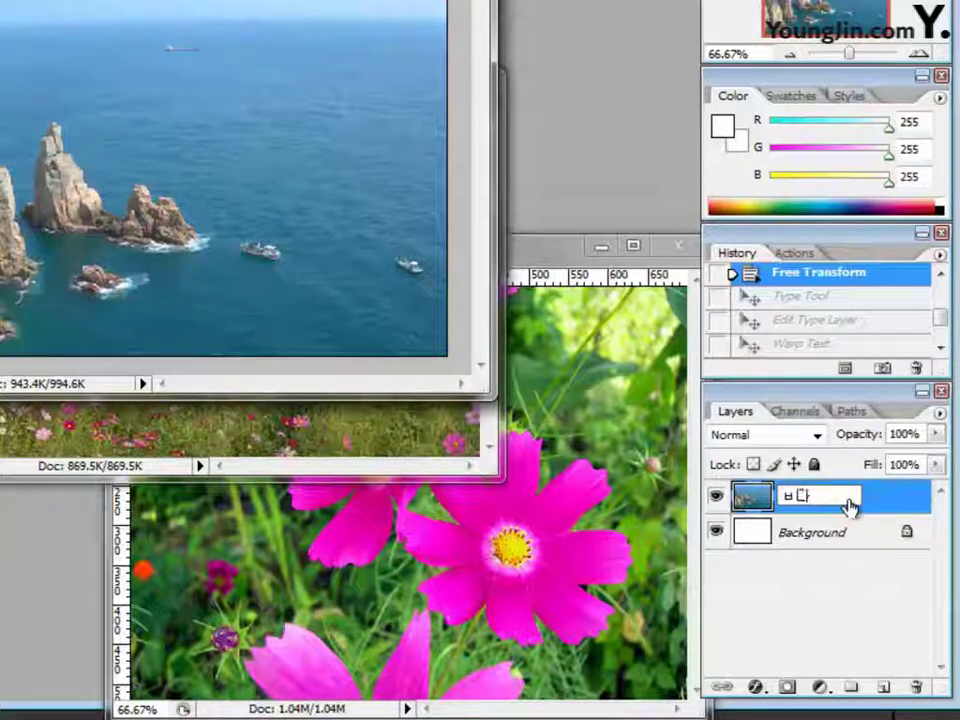
{"action": "type", "text": "kek"}
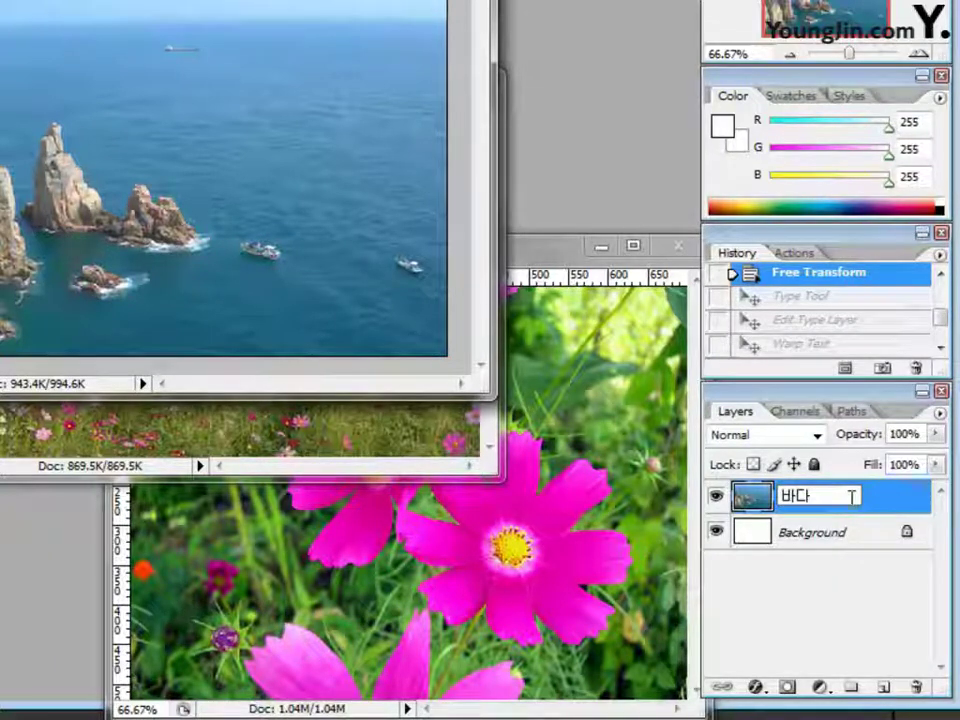
{"action": "key", "text": "Return"}
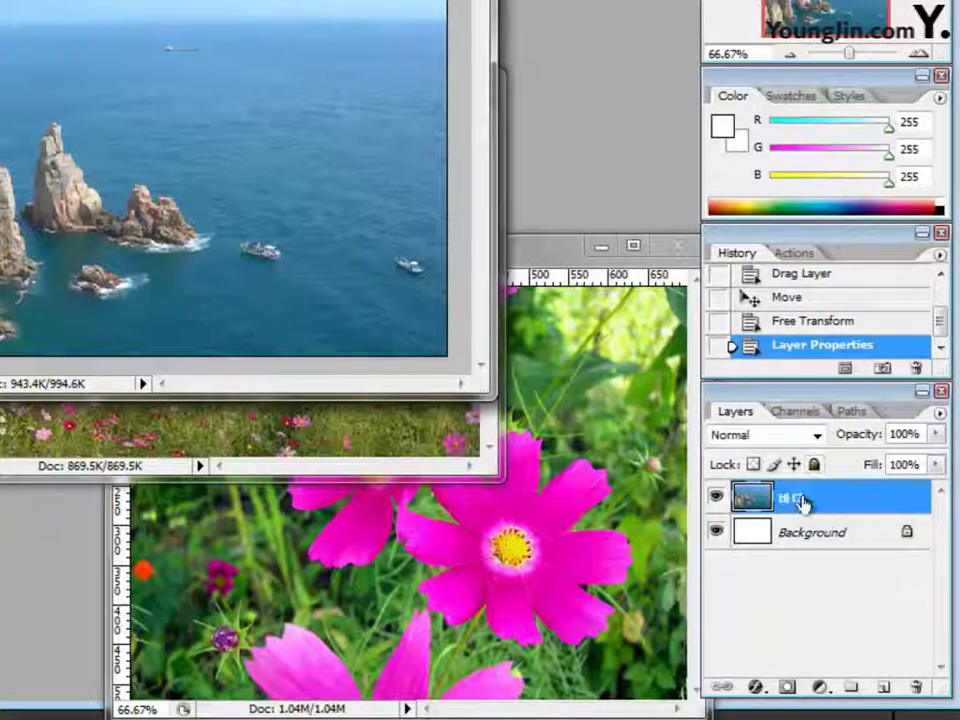
{"action": "double_click", "coordinate": [795, 500]}
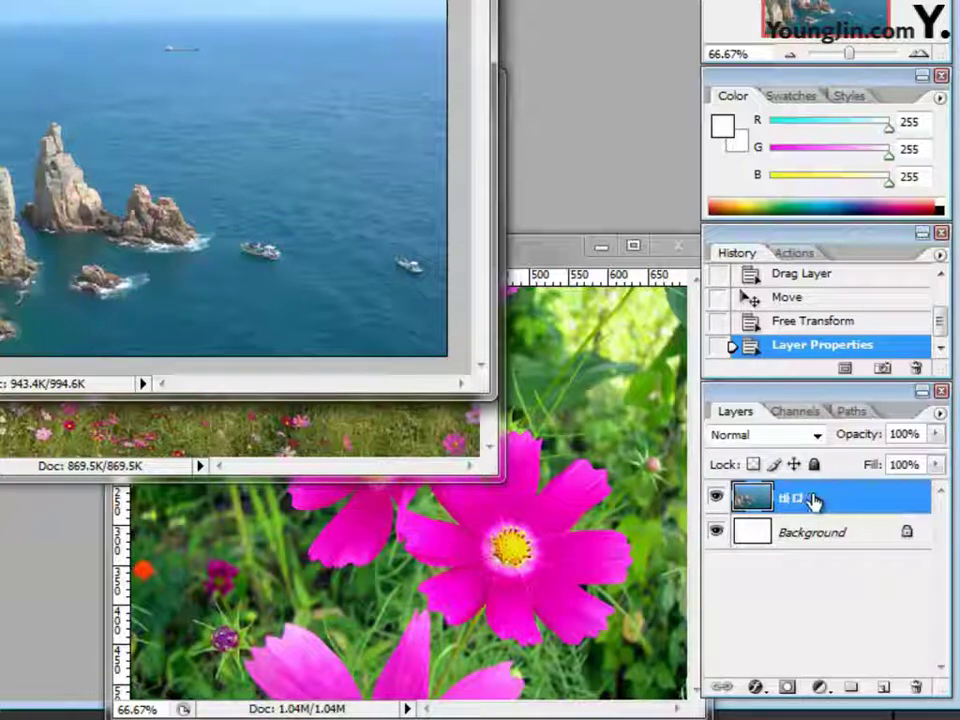
{"action": "key", "text": "Return"}
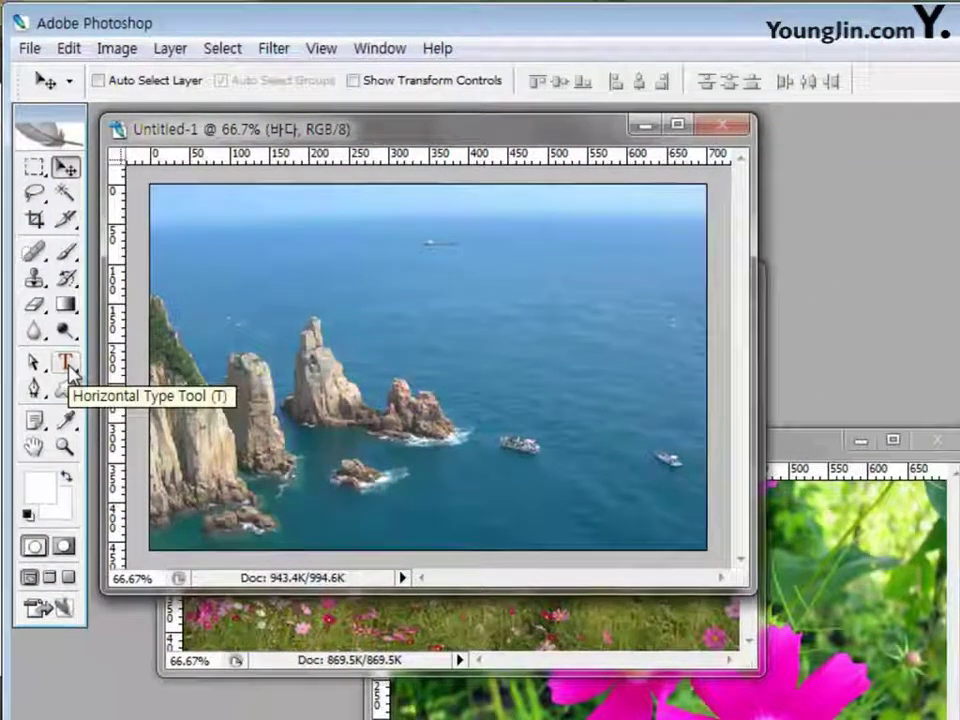
With the Horizontal Type Tool active, open the Type page of Edit > Preferences
{"action": "left_click", "coordinate": [68, 368]}
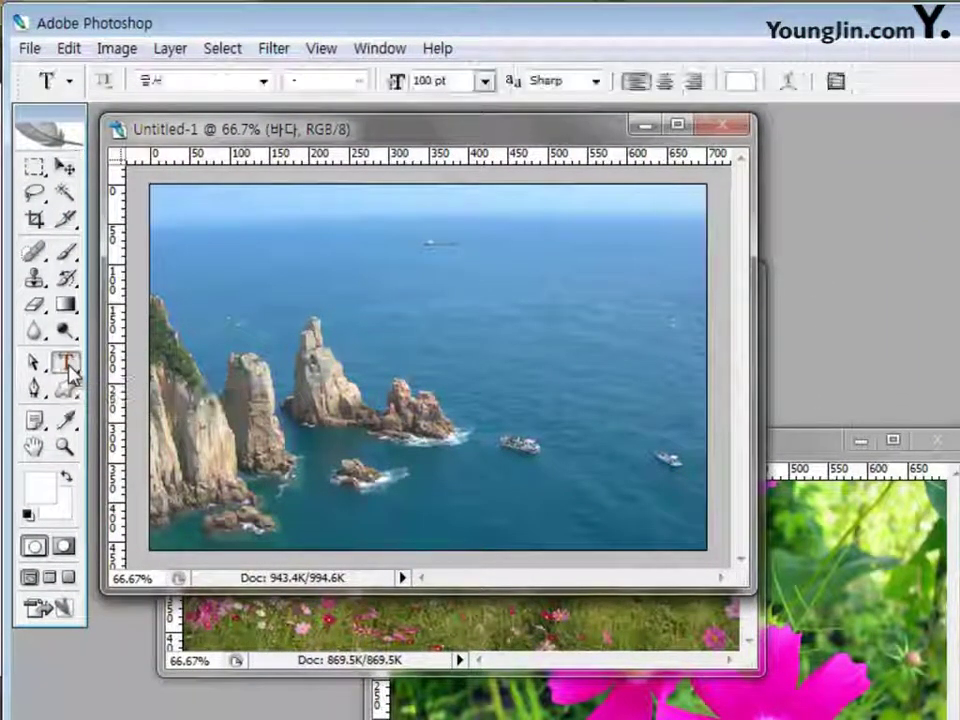
{"action": "left_click", "coordinate": [263, 81]}
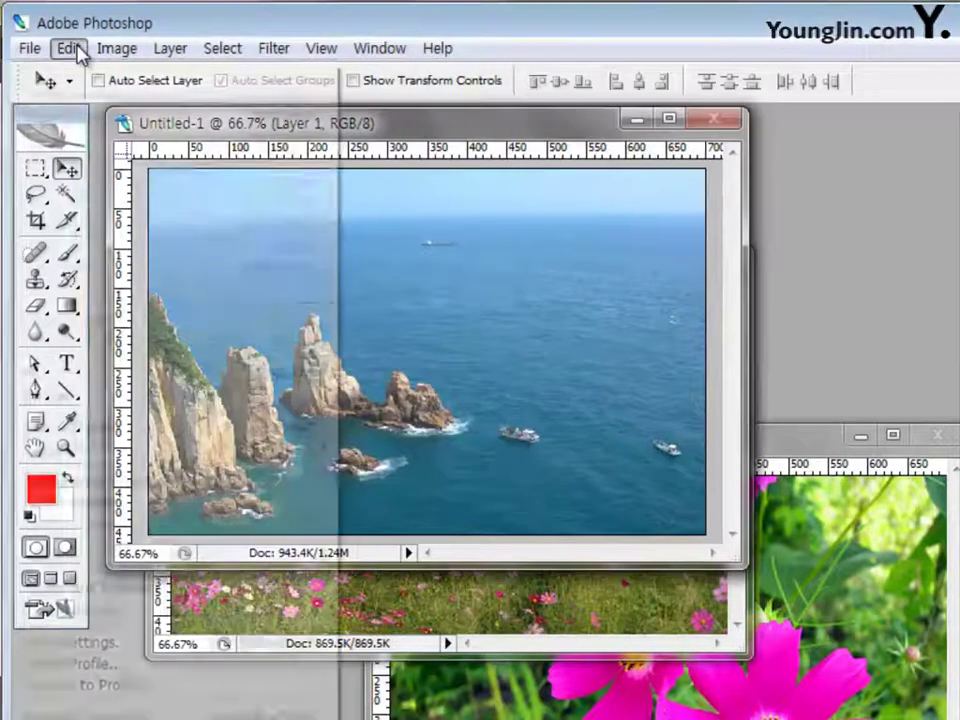
{"action": "left_click", "coordinate": [70, 46]}
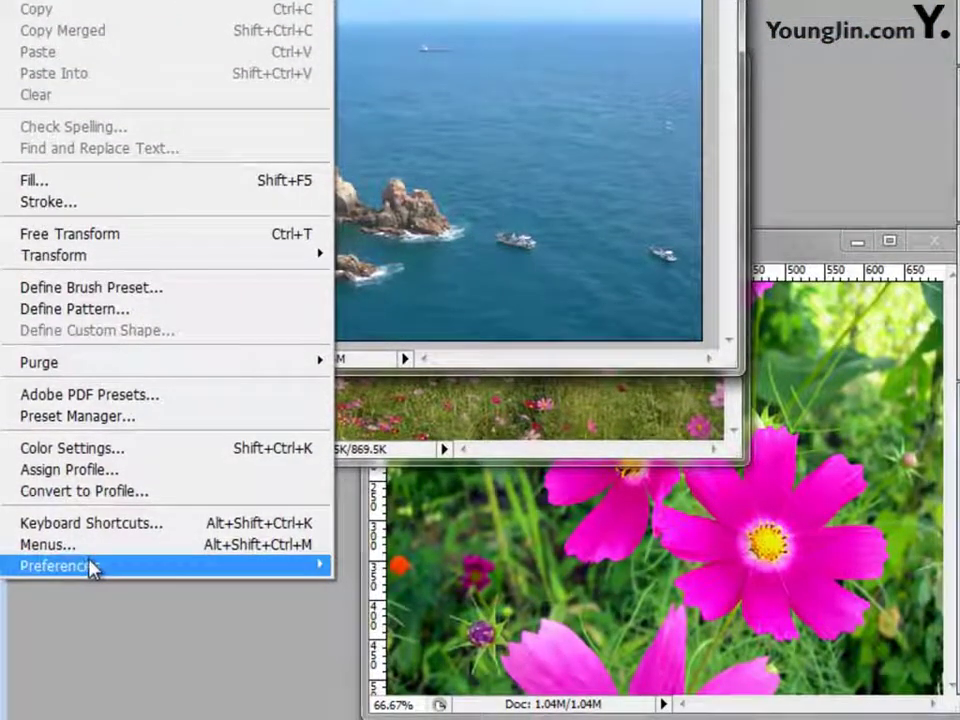
{"action": "mouse_move", "coordinate": [100, 716]}
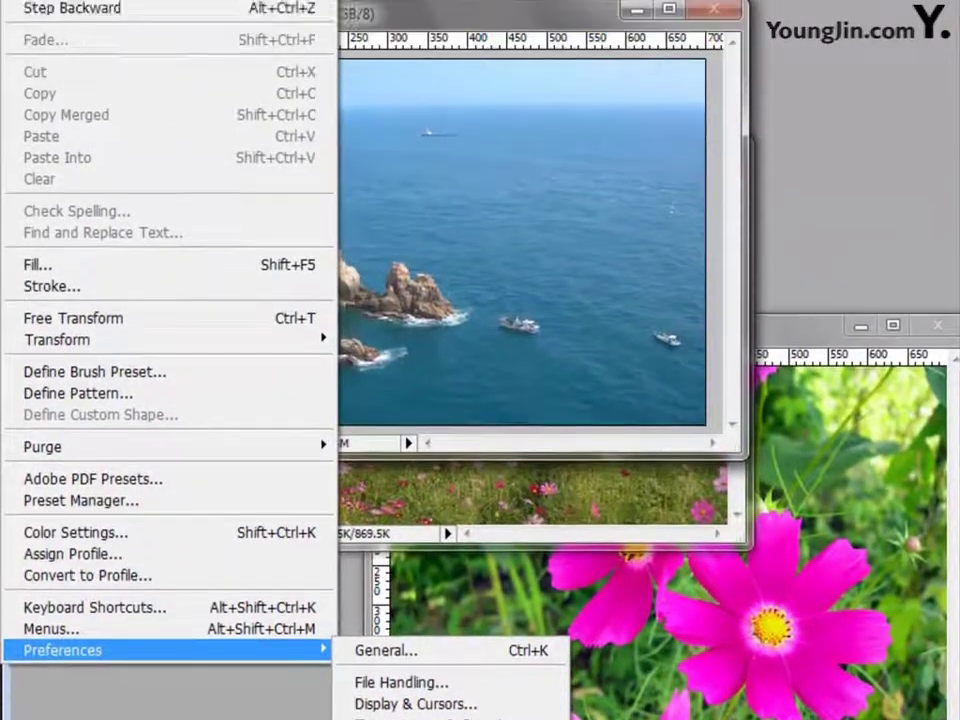
{"action": "left_click", "coordinate": [480, 719]}
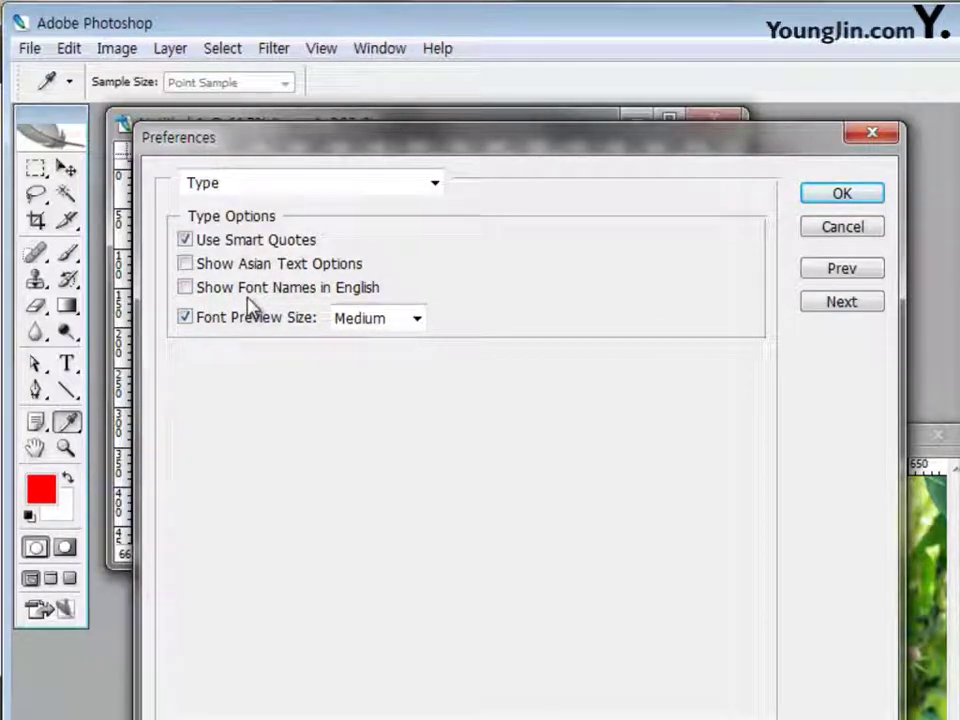
Close Preferences and set the type to 궁서 font, 100 pt, in white
{"action": "left_click", "coordinate": [840, 196]}
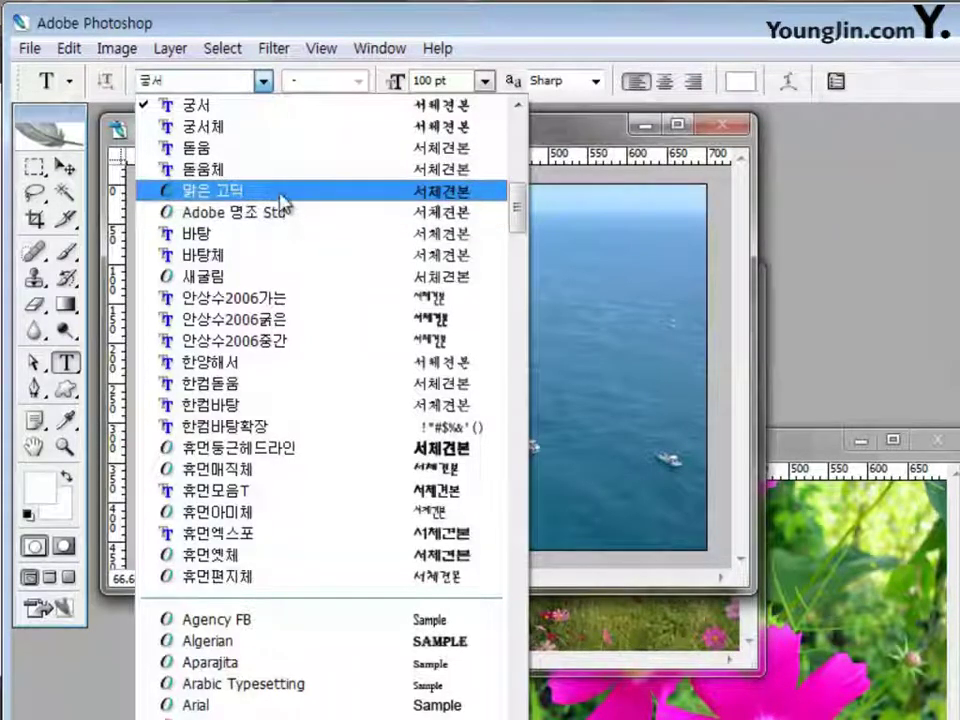
{"action": "left_click", "coordinate": [242, 106]}
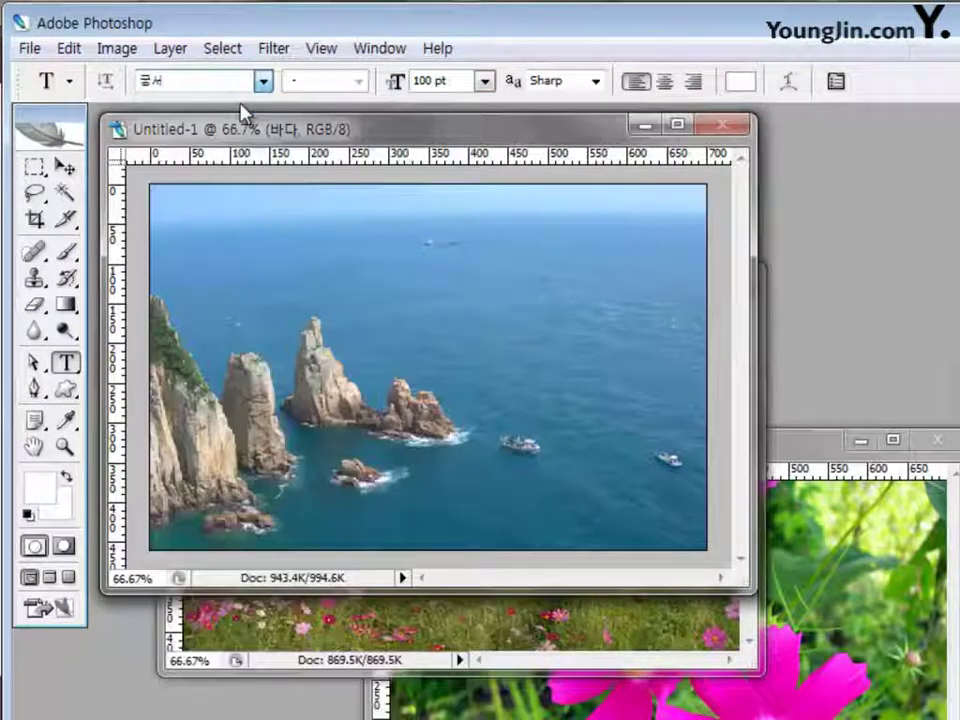
{"action": "left_click", "coordinate": [452, 80]}
{"action": "type", "text": "1010"}
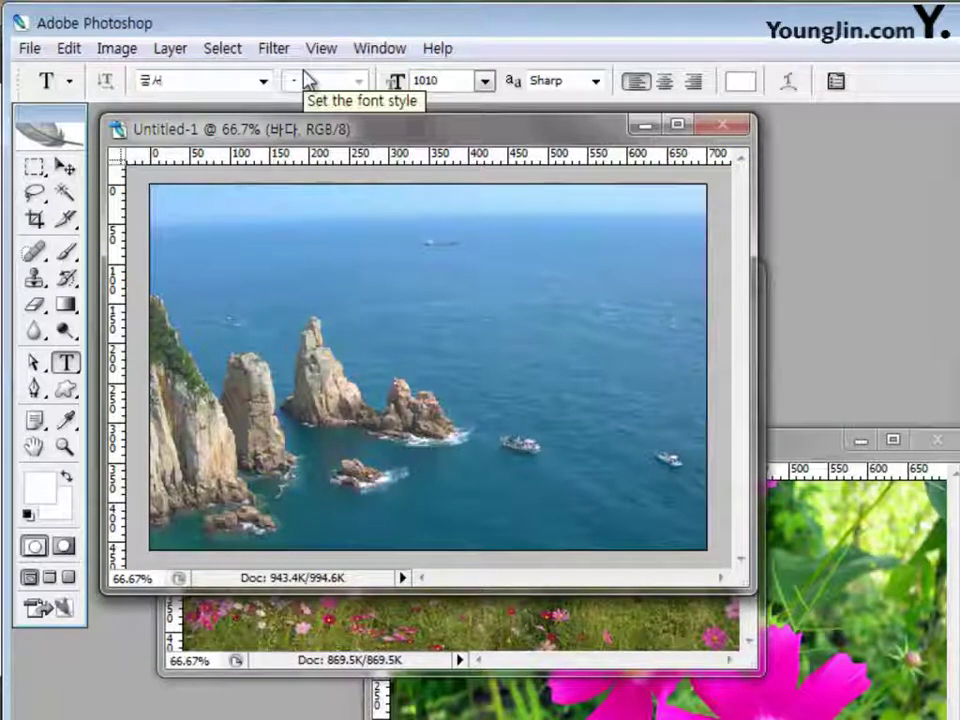
{"action": "key", "text": "BackSpace"}
{"action": "key", "text": "BackSpace"}
{"action": "type", "text": "0"}
{"action": "key", "text": "Return"}
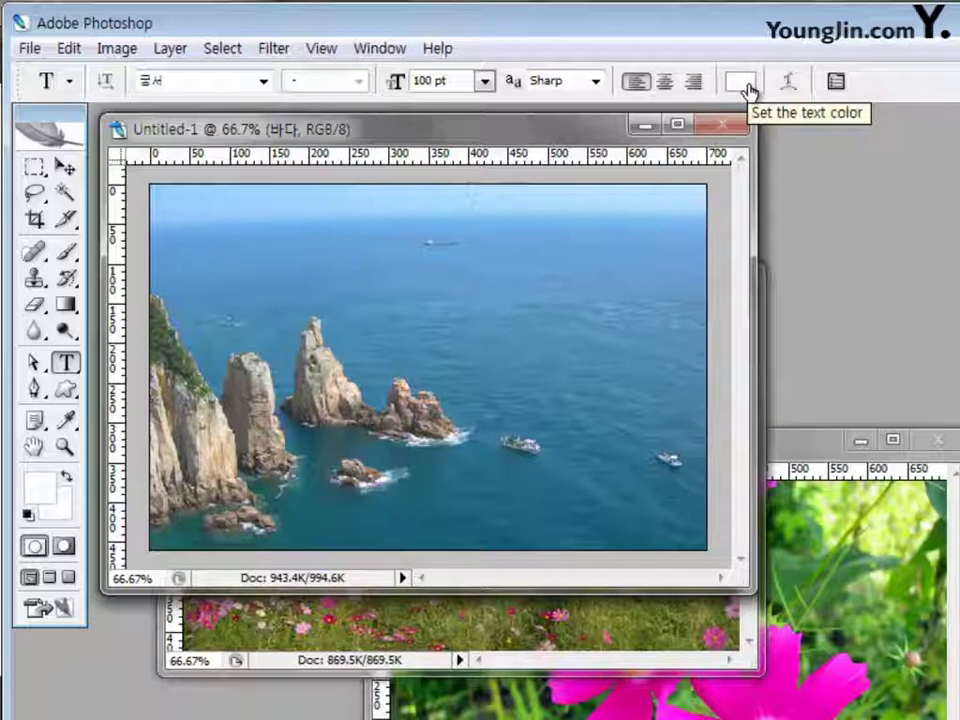
{"action": "left_click", "coordinate": [747, 86]}
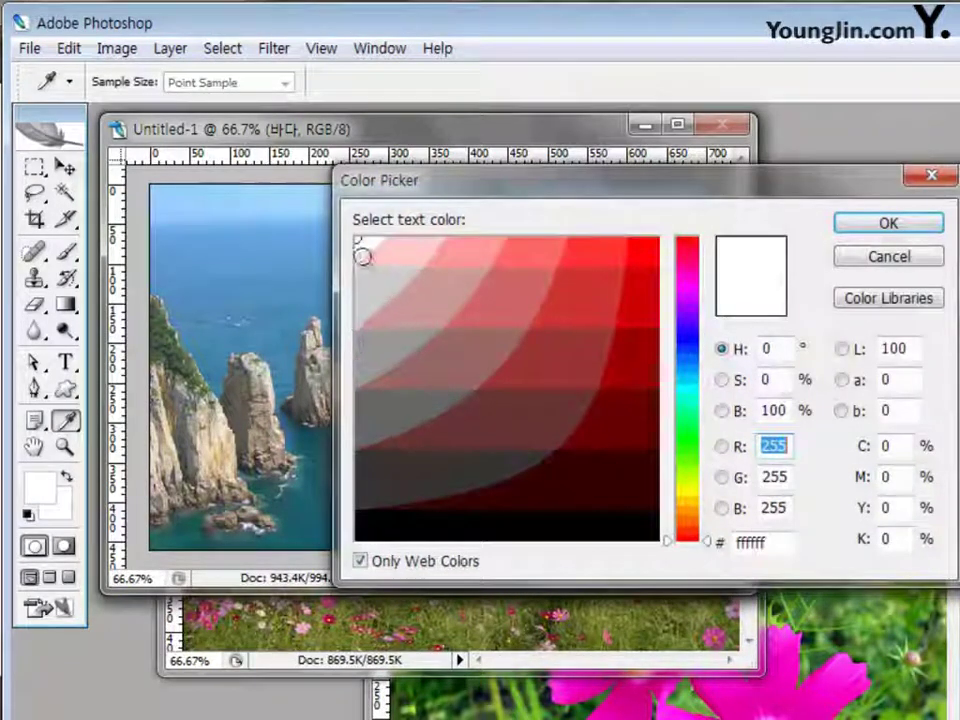
{"action": "left_click", "coordinate": [361, 243]}
{"action": "left_click", "coordinate": [849, 229]}
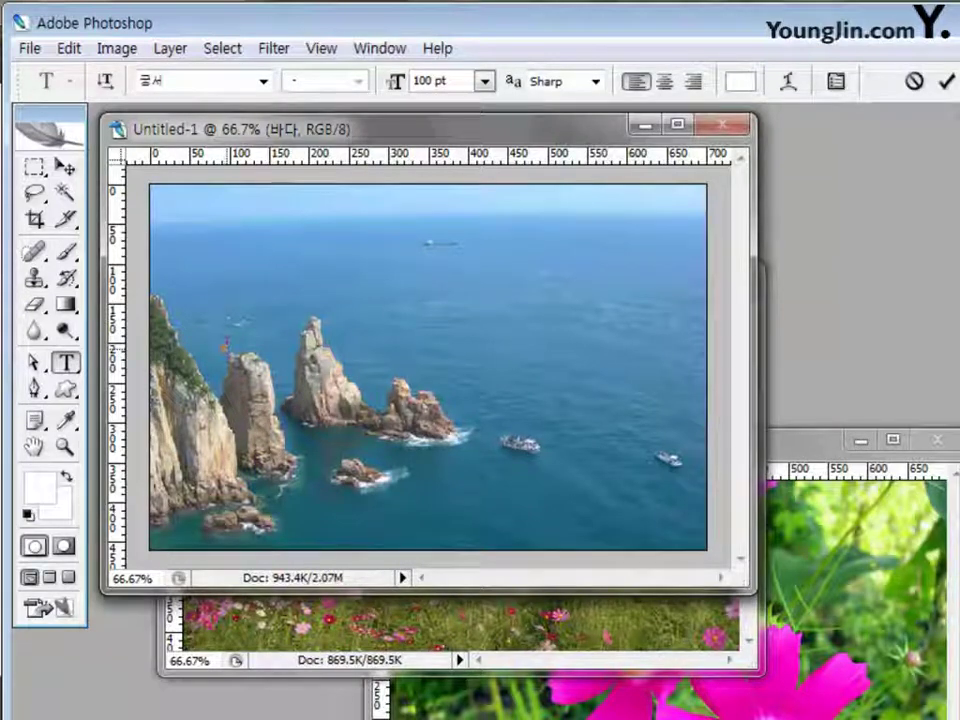
Type the title 한국의 자연, place it just above the rocks, and commit it
{"action": "type", "text": "한국"}
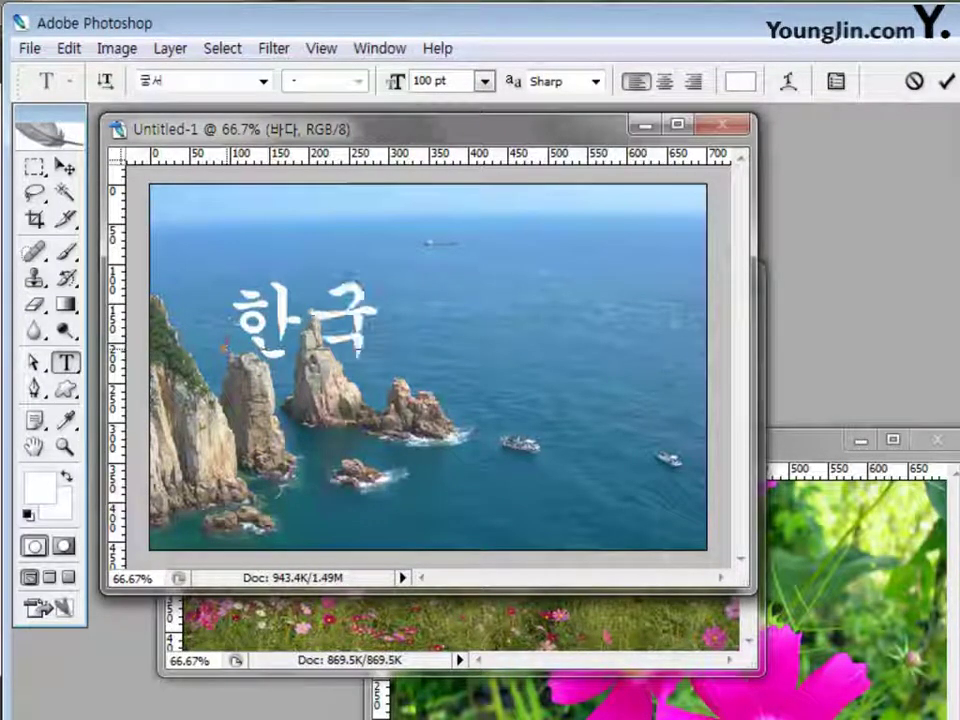
{"action": "type", "text": "의 자연"}
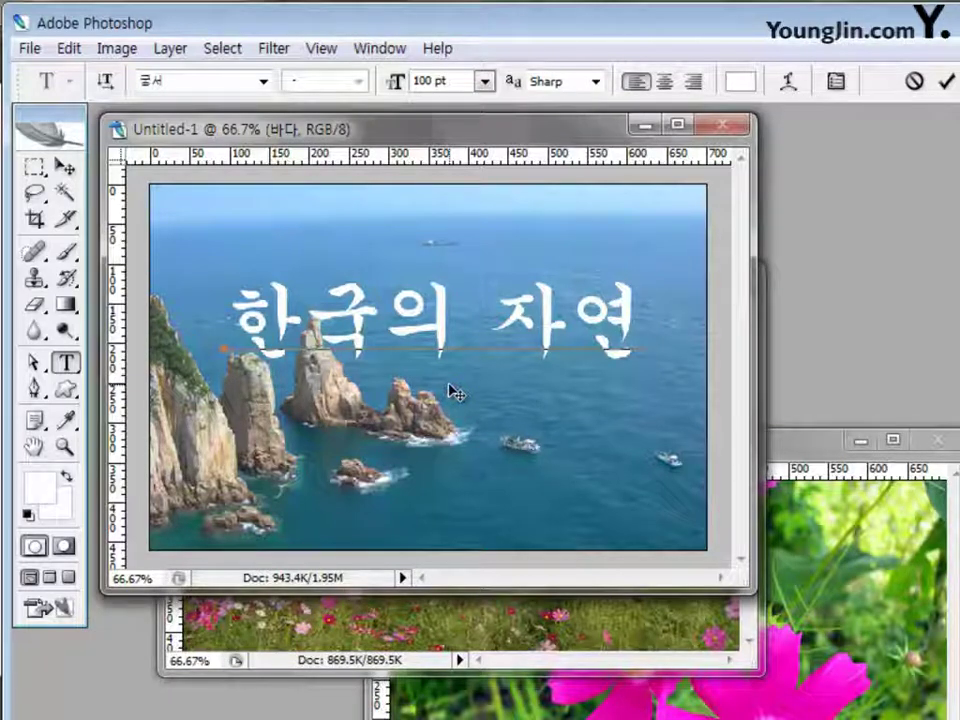
{"action": "left_click_drag", "start_coordinate": [456, 393], "coordinate": [452, 428]}
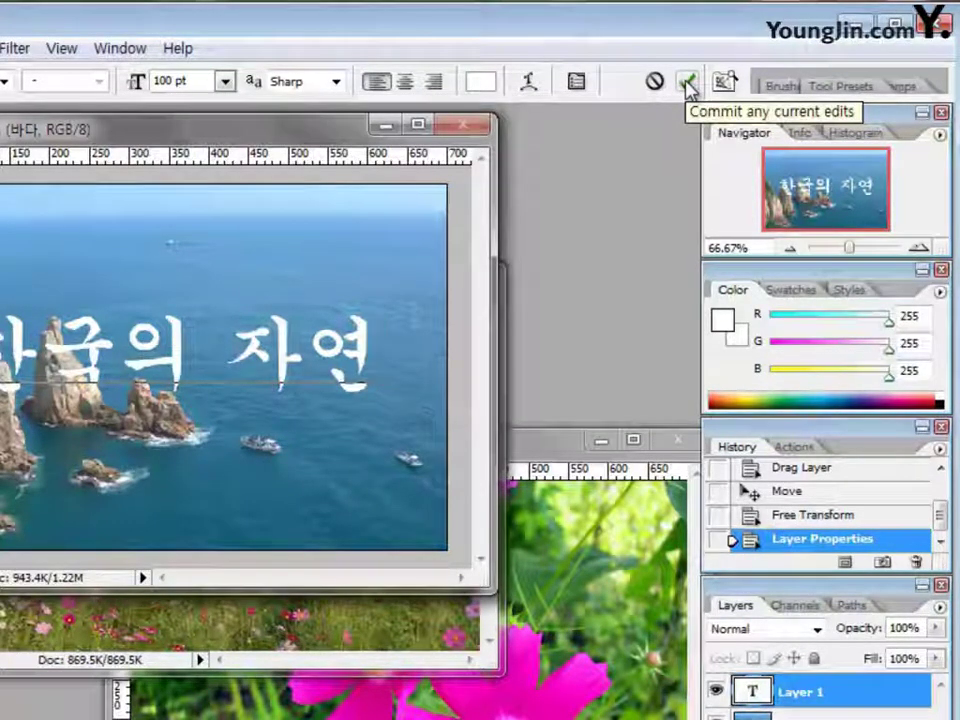
{"action": "left_click", "coordinate": [687, 86]}
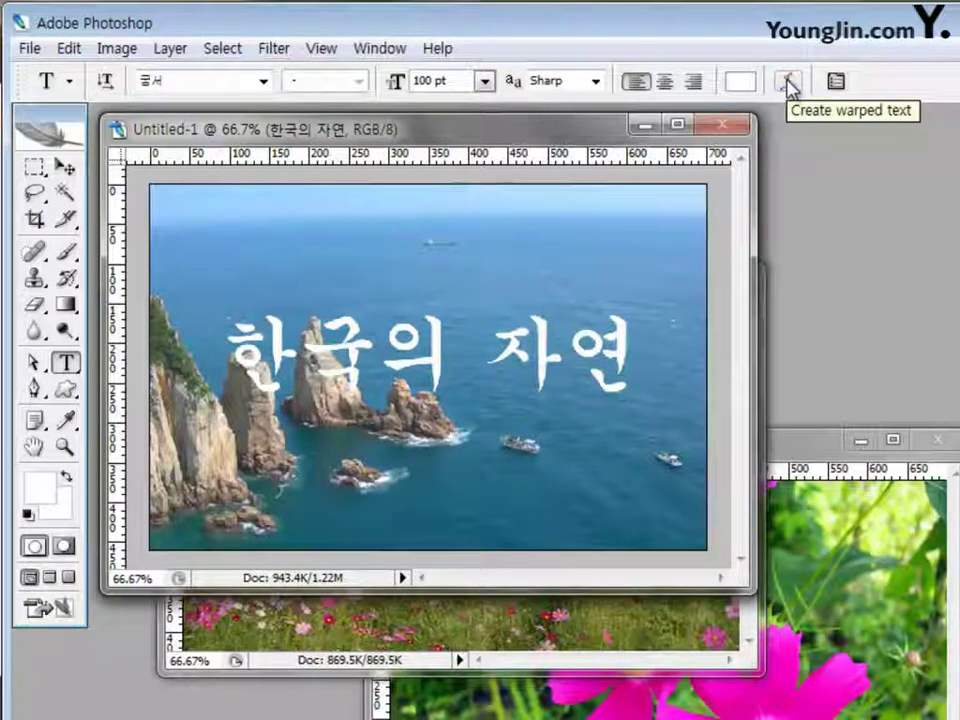
Warp the 한국의 자연 title with the Arc style, Horizontal, Bend +50
{"action": "left_click", "coordinate": [788, 83]}
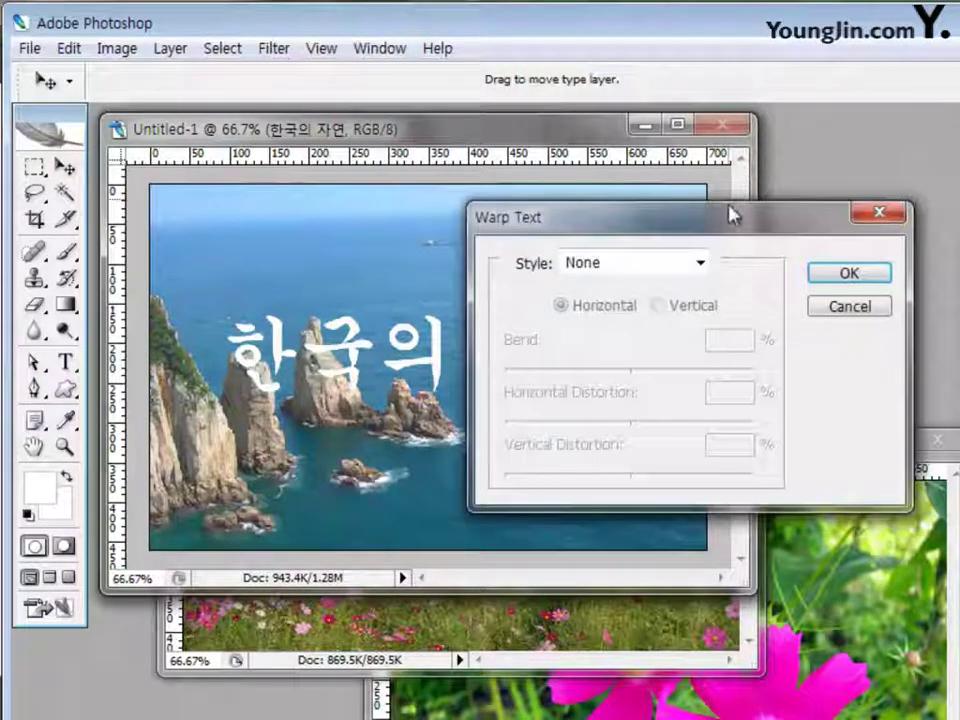
{"action": "left_click_drag", "start_coordinate": [698, 222], "coordinate": [552, 181]}
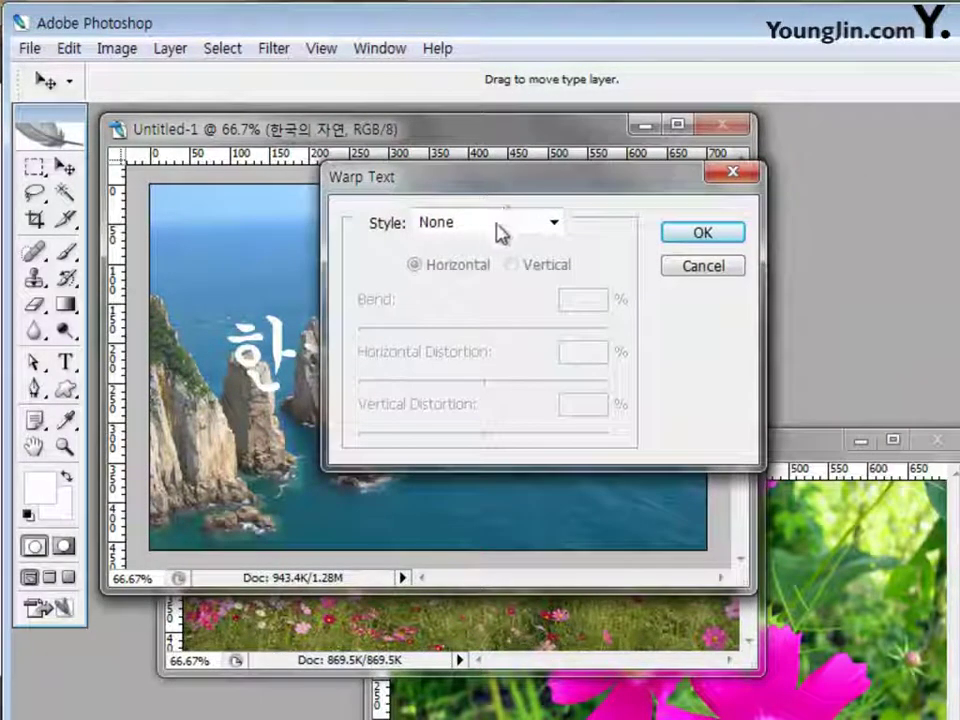
{"action": "left_click", "coordinate": [553, 224]}
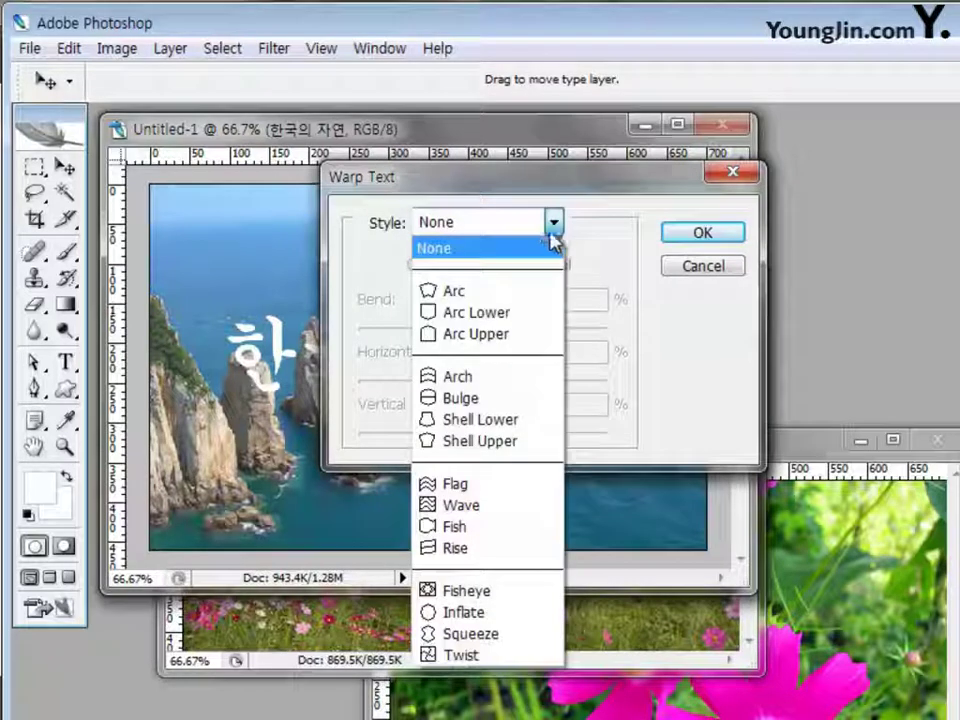
{"action": "left_click", "coordinate": [525, 292]}
{"action": "left_click_drag", "start_coordinate": [624, 184], "coordinate": [793, 216]}
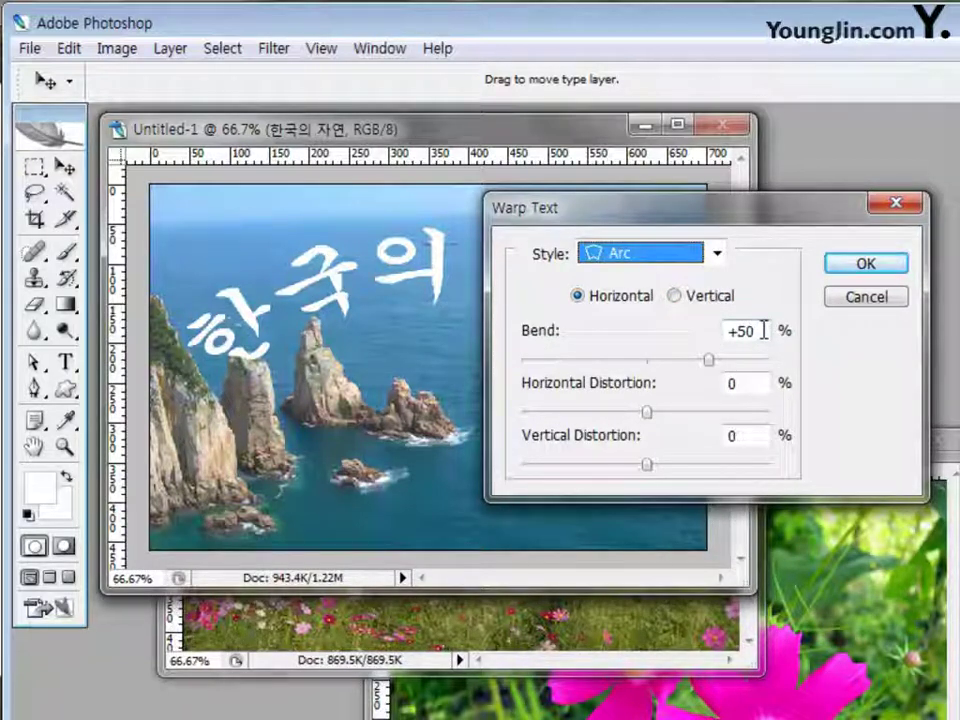
{"action": "left_click", "coordinate": [763, 330]}
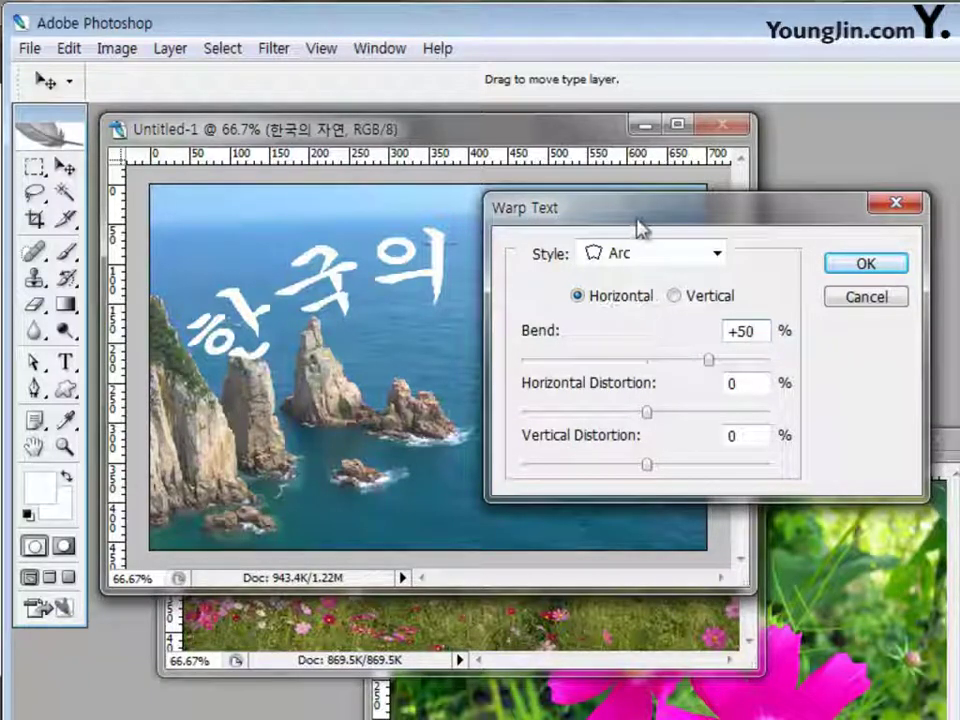
{"action": "mouse_move", "coordinate": [648, 222]}
{"action": "left_mouse_down"}
{"action": "mouse_move", "coordinate": [626, 221]}
{"action": "mouse_move", "coordinate": [654, 226]}
{"action": "left_mouse_up"}
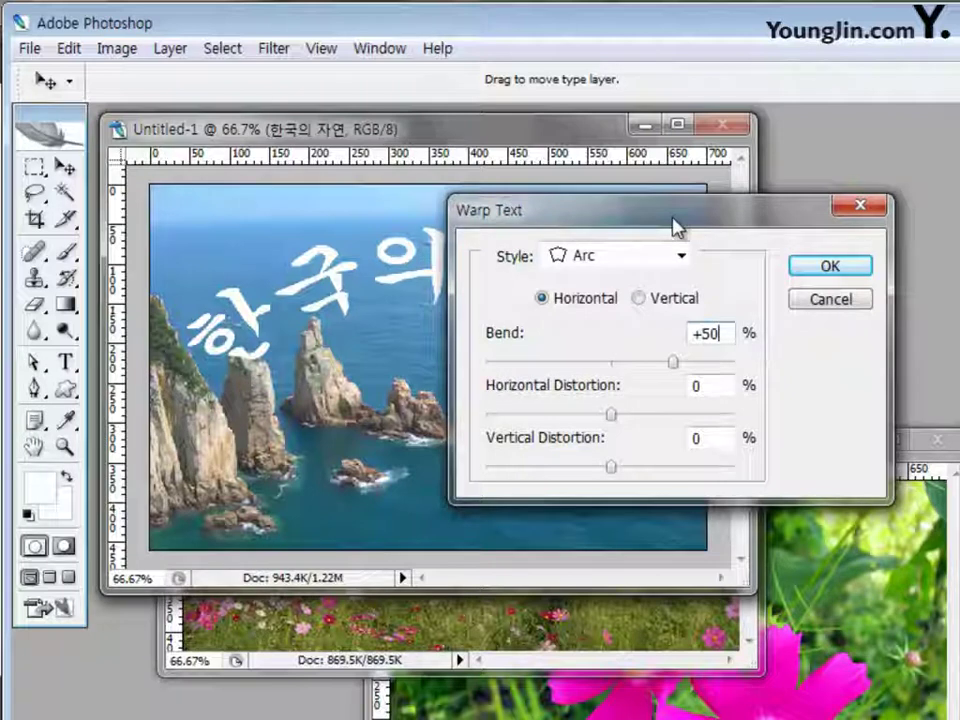
{"action": "left_click", "coordinate": [830, 268]}
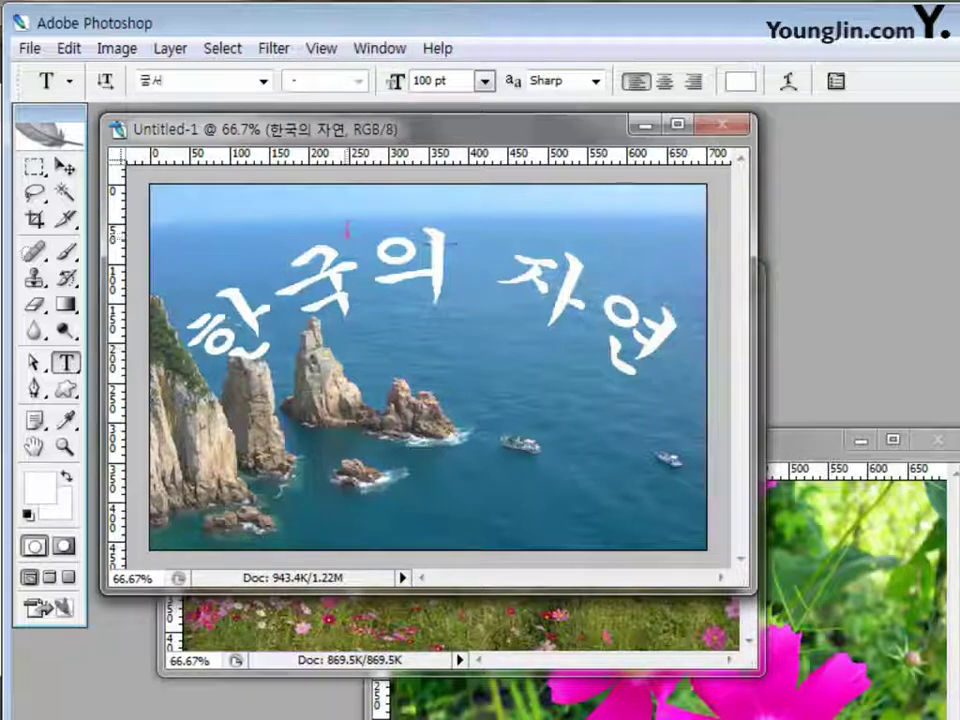
Nudge the title up, then copy 2급-6.jpg into Untitled-1 over the upper half and close the source
{"action": "key", "text": "v"}
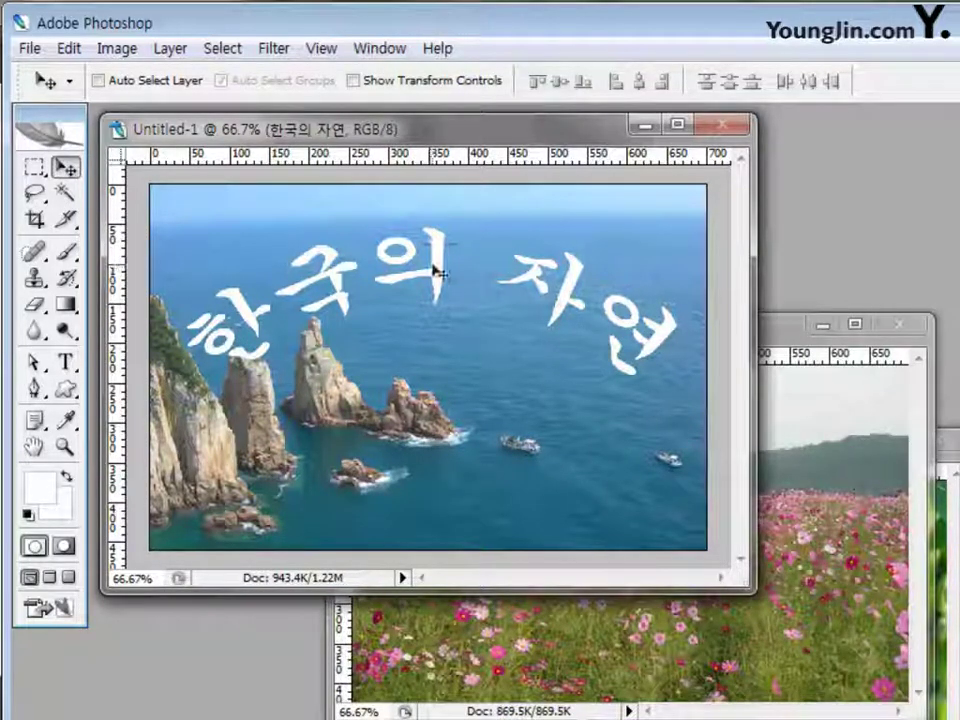
{"action": "mouse_move", "coordinate": [440, 270]}
{"action": "left_mouse_down"}
{"action": "mouse_move", "coordinate": [443, 244]}
{"action": "mouse_move", "coordinate": [435, 251]}
{"action": "mouse_move", "coordinate": [431, 240]}
{"action": "mouse_move", "coordinate": [437, 250]}
{"action": "left_mouse_up"}
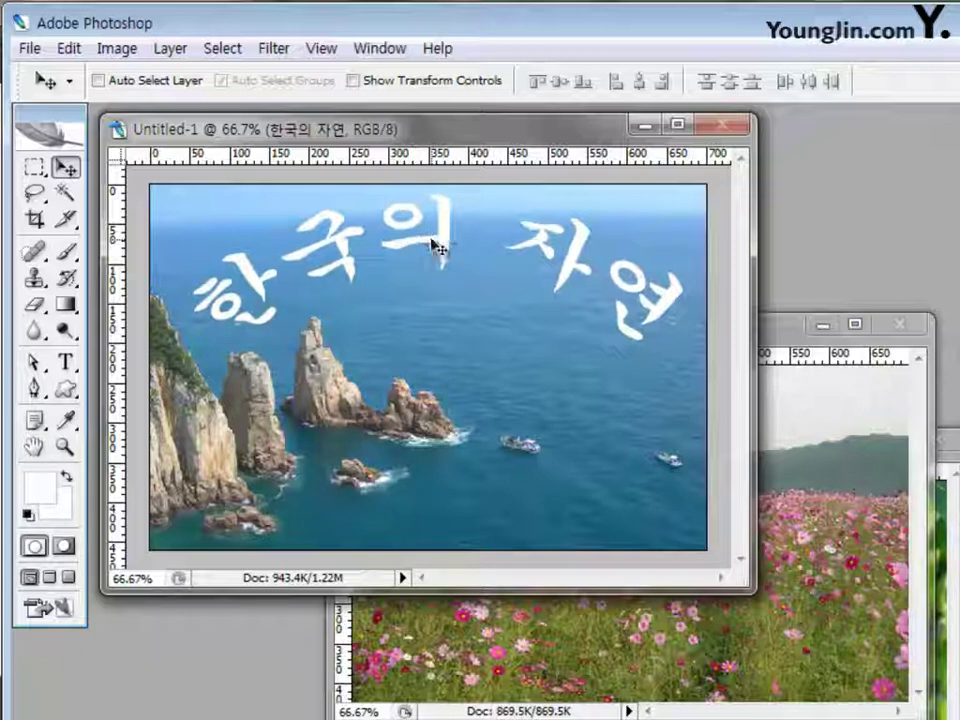
{"action": "left_click", "coordinate": [814, 399]}
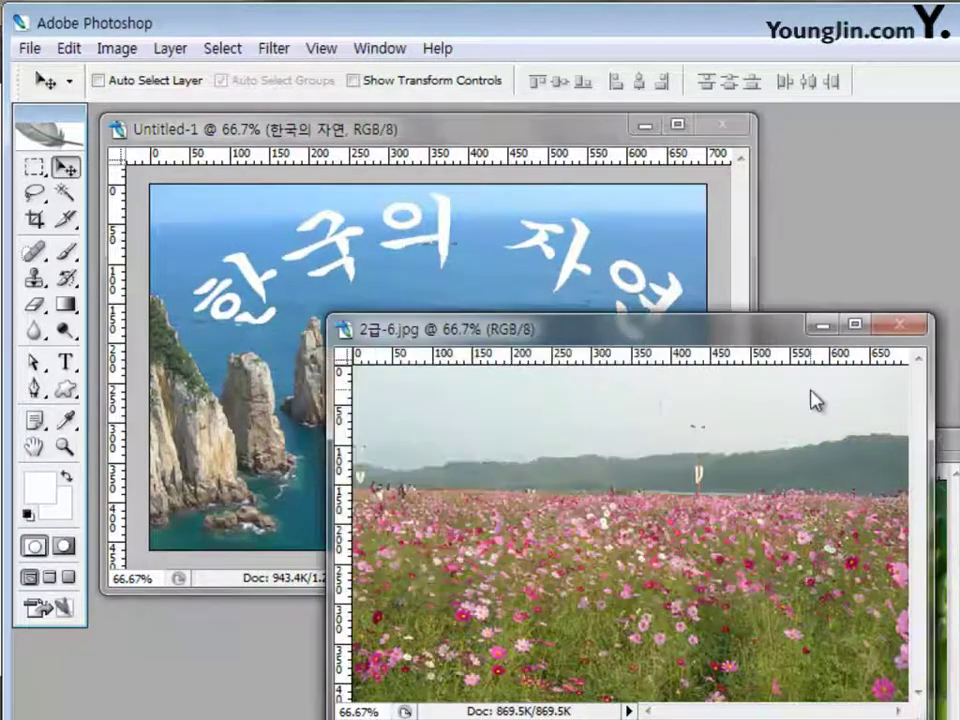
{"action": "left_click_drag", "start_coordinate": [716, 331], "coordinate": [696, 266]}
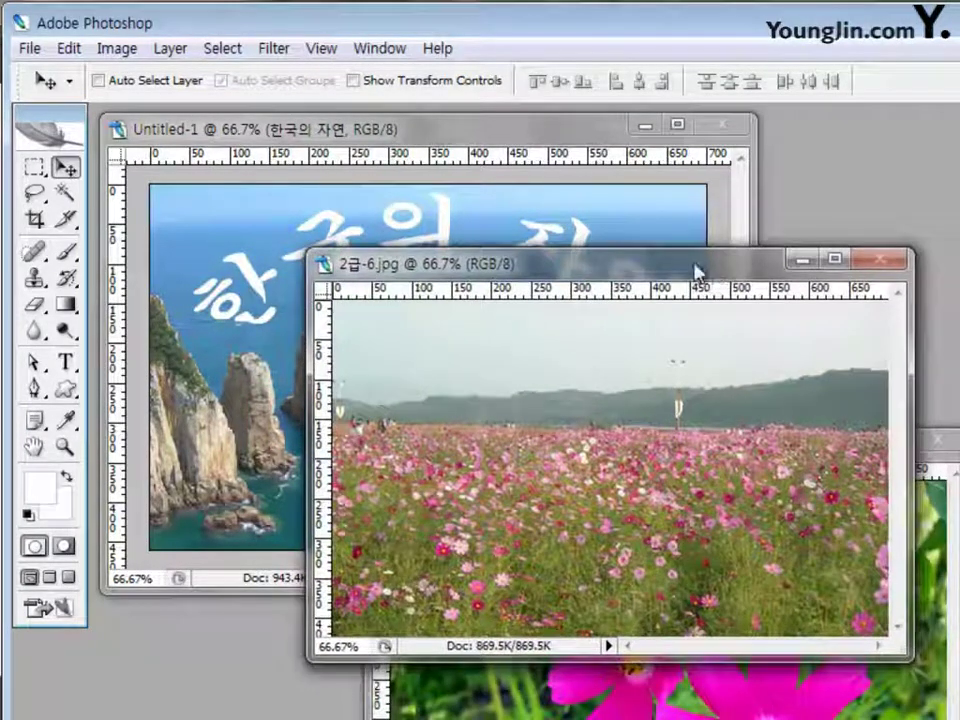
{"action": "left_click_drag", "start_coordinate": [540, 386], "coordinate": [327, 233]}
{"action": "left_click_drag", "start_coordinate": [444, 392], "coordinate": [490, 305]}
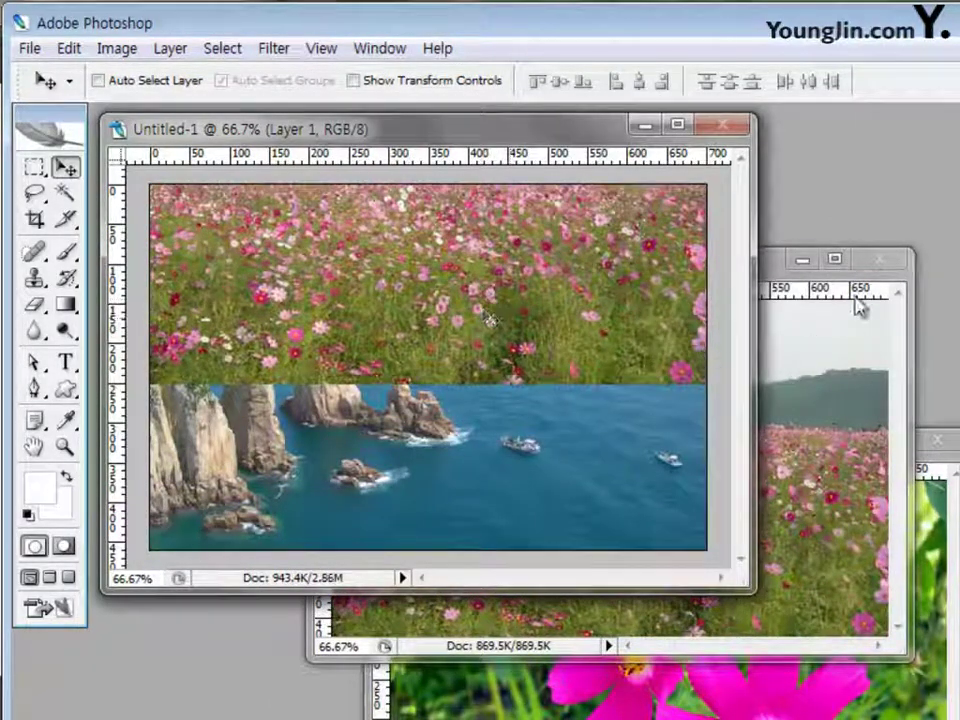
{"action": "left_click", "coordinate": [879, 260]}
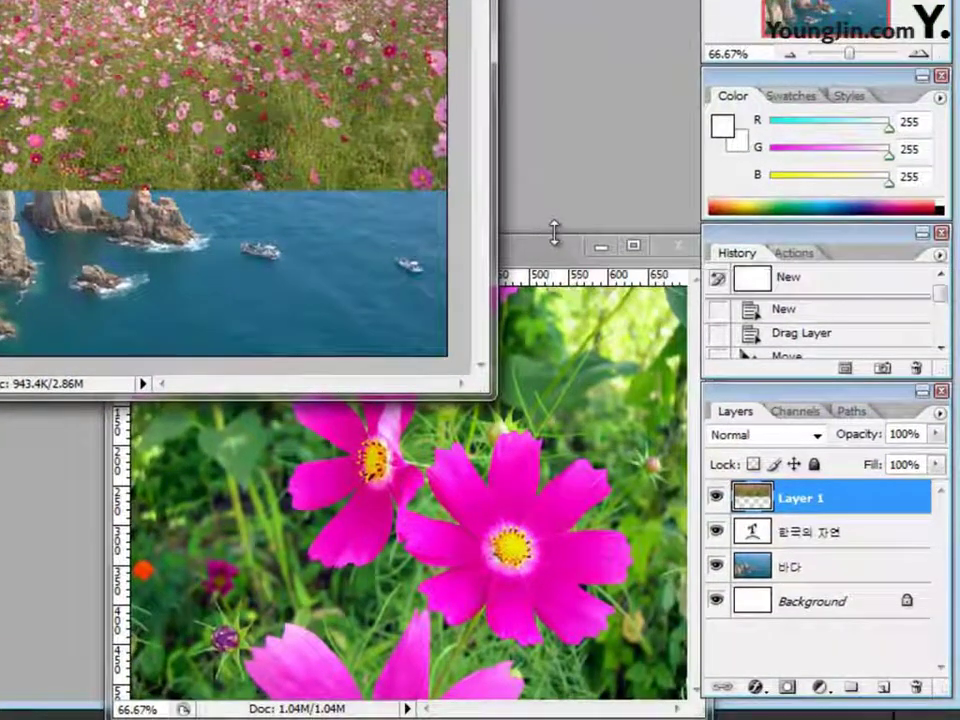
Rename the new Layer 1 to 코스모스
{"action": "double_click", "coordinate": [801, 500]}
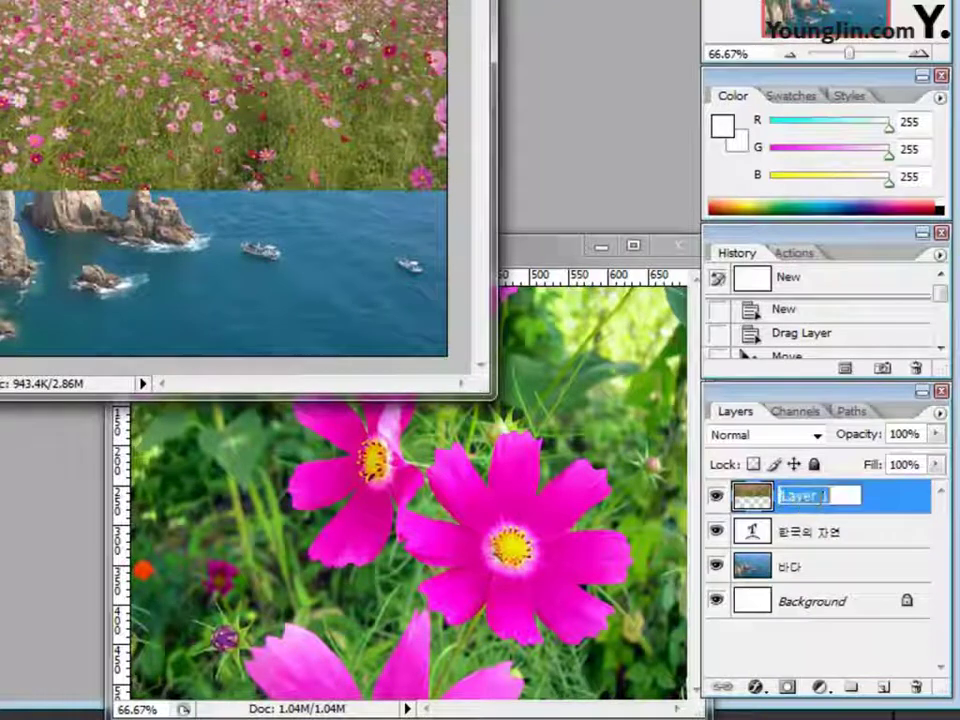
{"action": "type", "text": "코스못"}
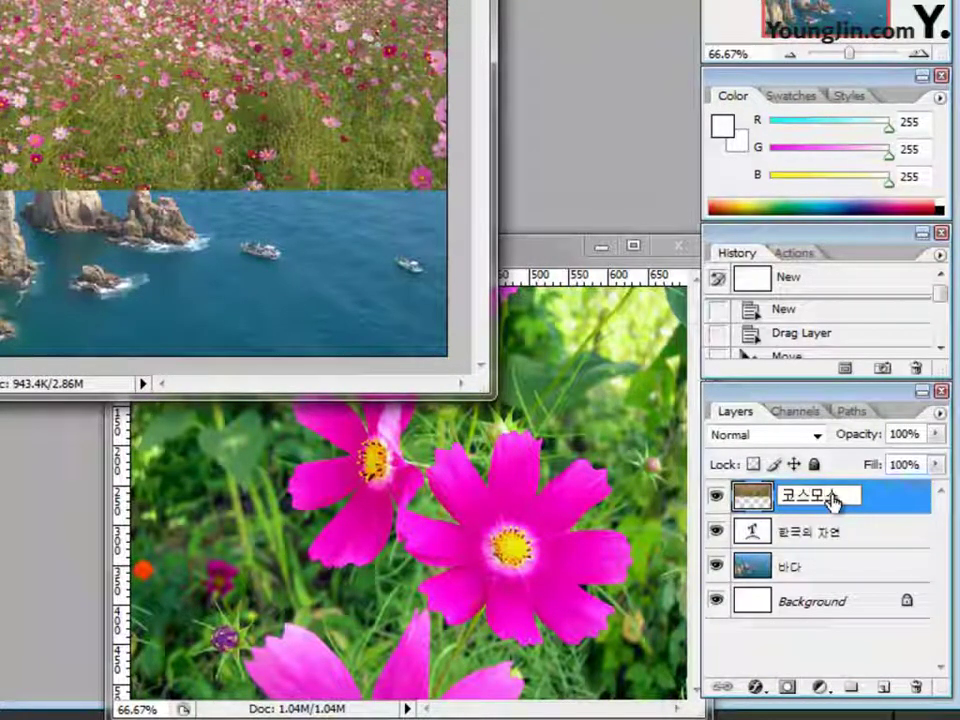
{"action": "key", "text": "Return"}
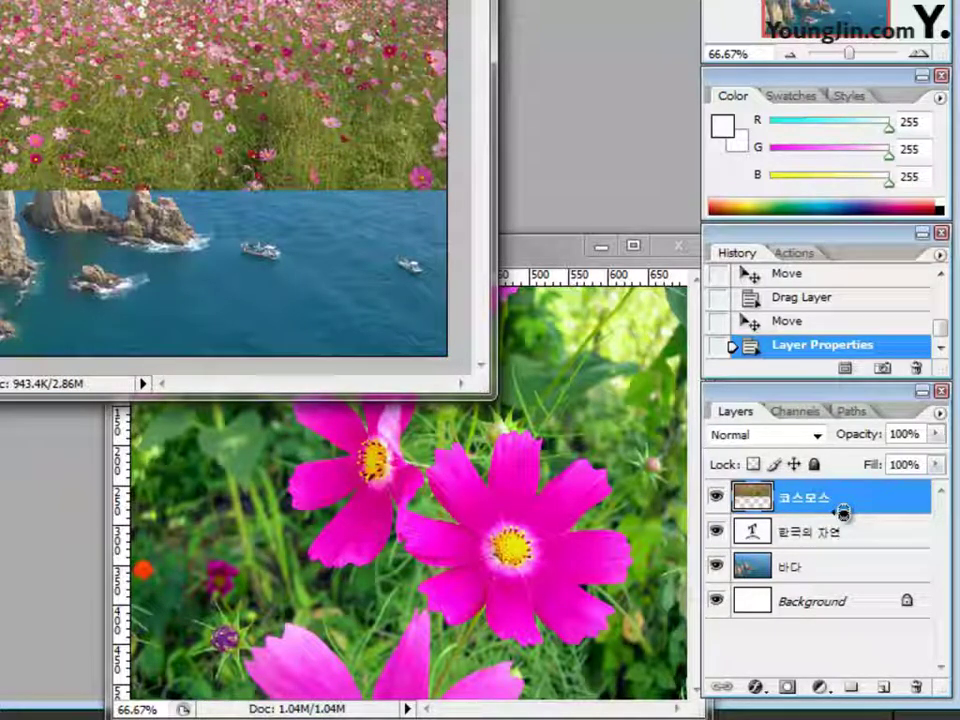
{"action": "left_click", "coordinate": [843, 513], "text": "alt"}
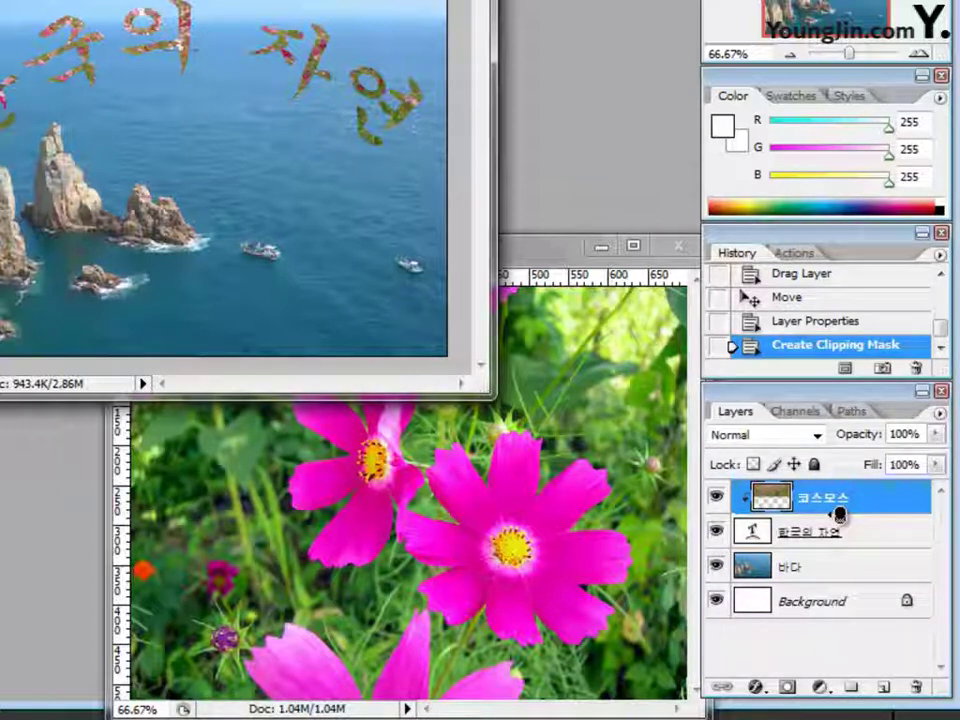
{"action": "left_click", "coordinate": [838, 514], "text": "alt"}
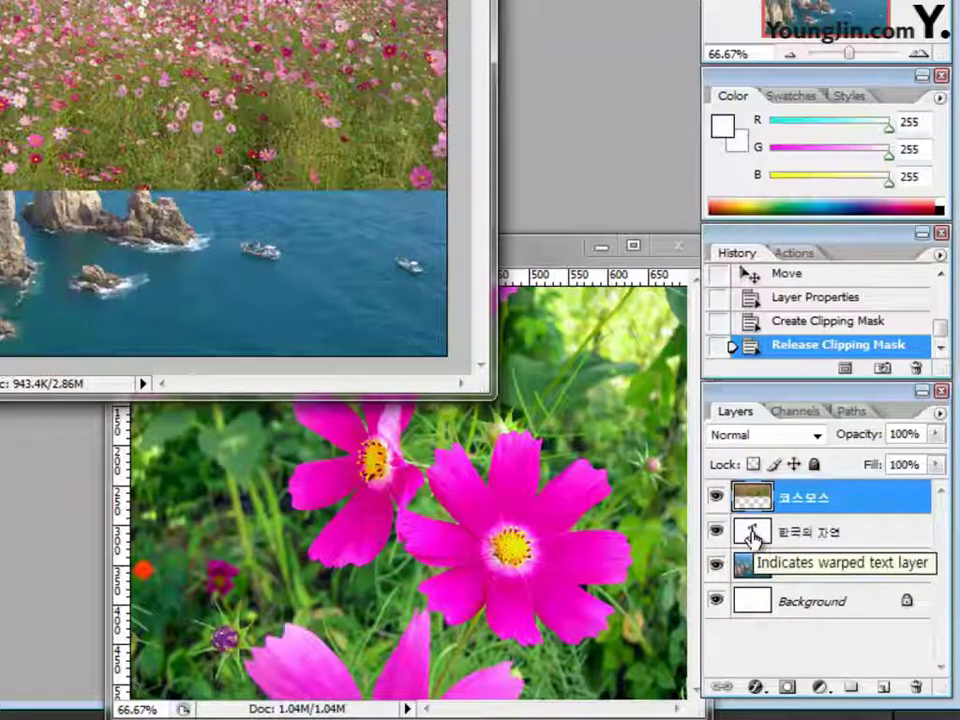
Clip the 코스모스 layer to the 한국의 자연 text layer after trying and undoing a layer mask
{"action": "left_click", "coordinate": [752, 535], "text": "ctrl"}
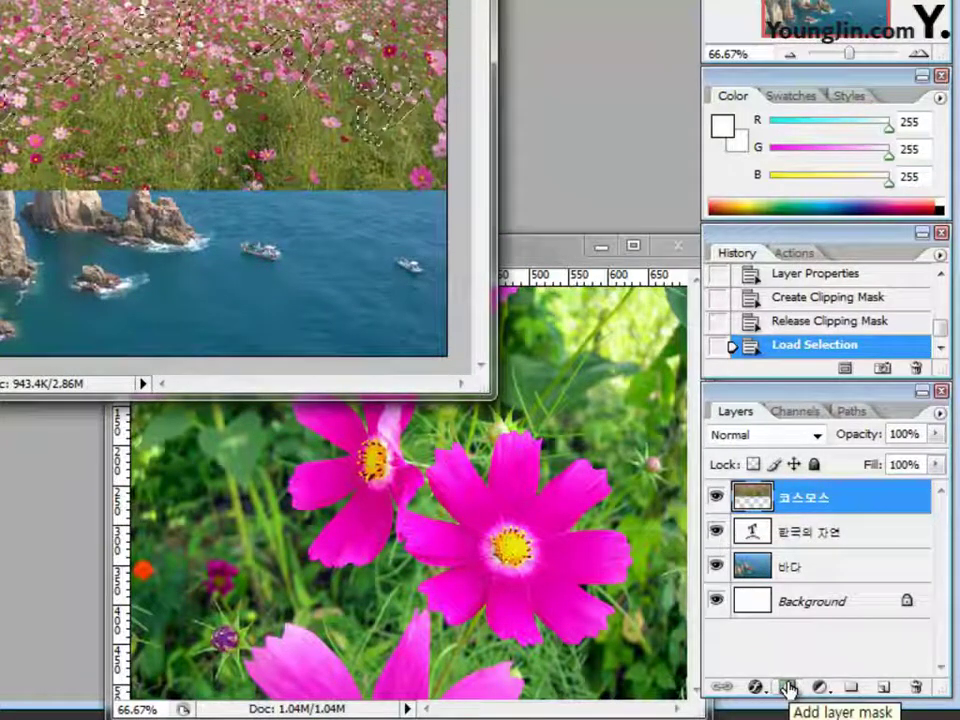
{"action": "left_click", "coordinate": [788, 688]}
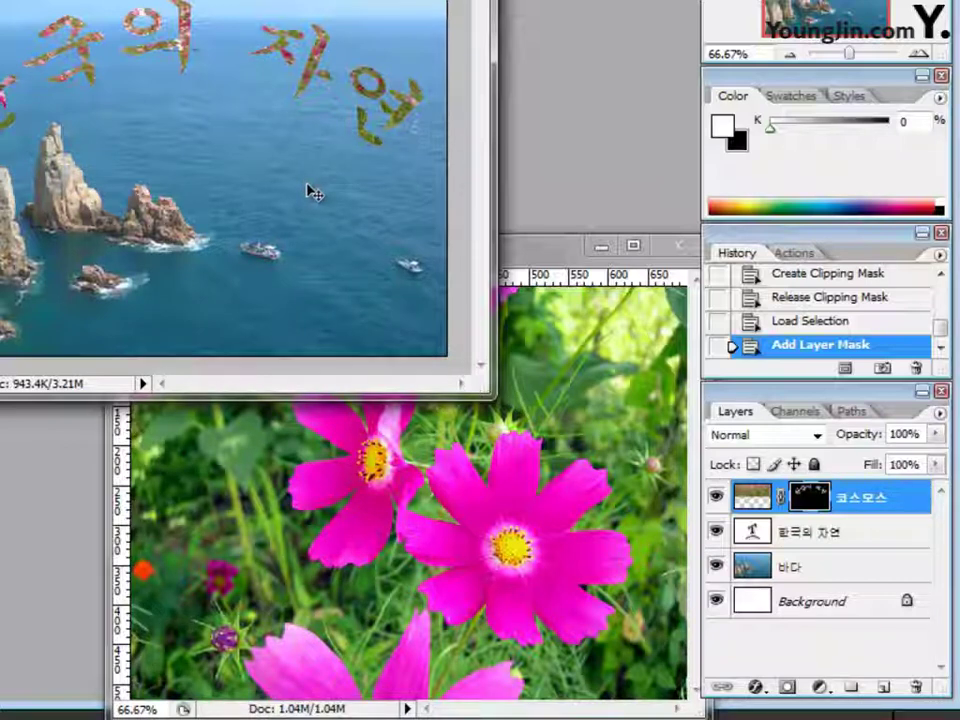
{"action": "key", "text": "ctrl+z"}
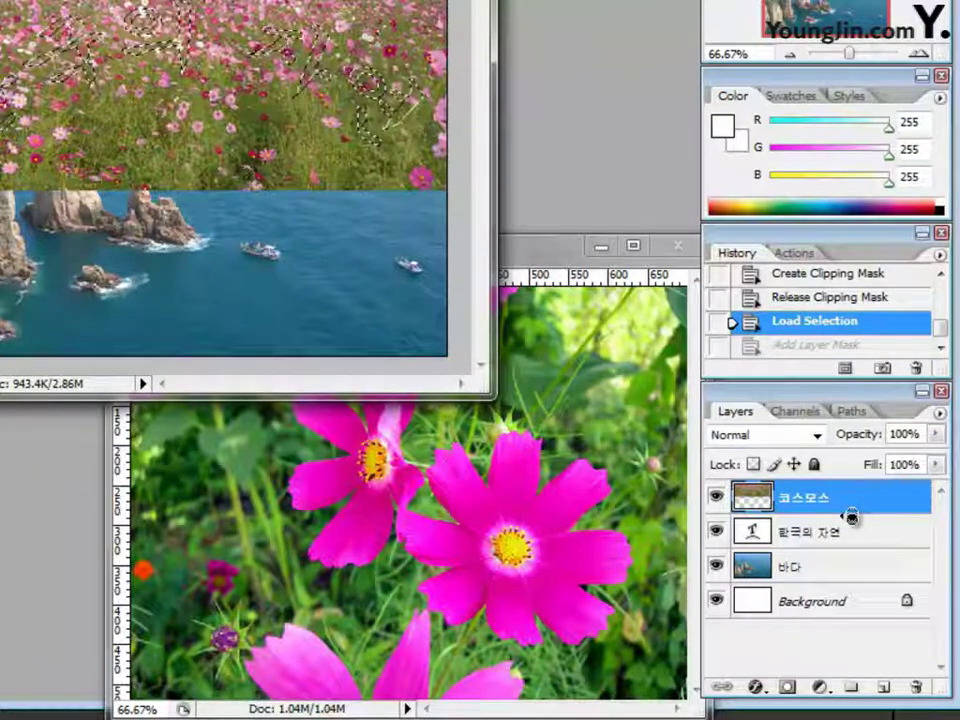
{"action": "left_click", "coordinate": [851, 516], "text": "alt"}
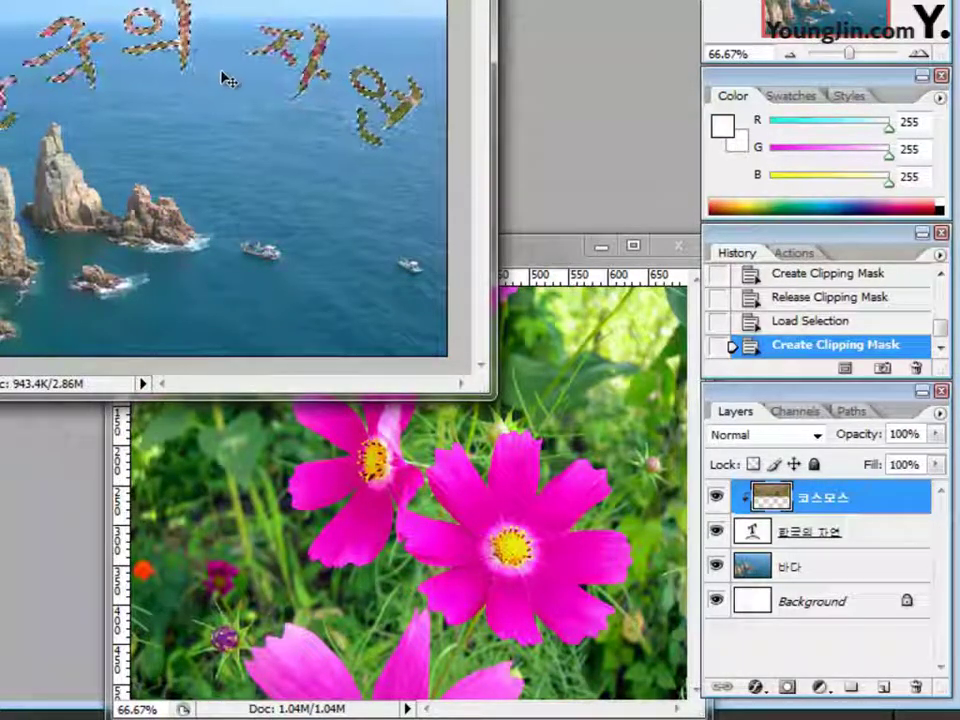
{"action": "key", "text": "ctrl+d"}
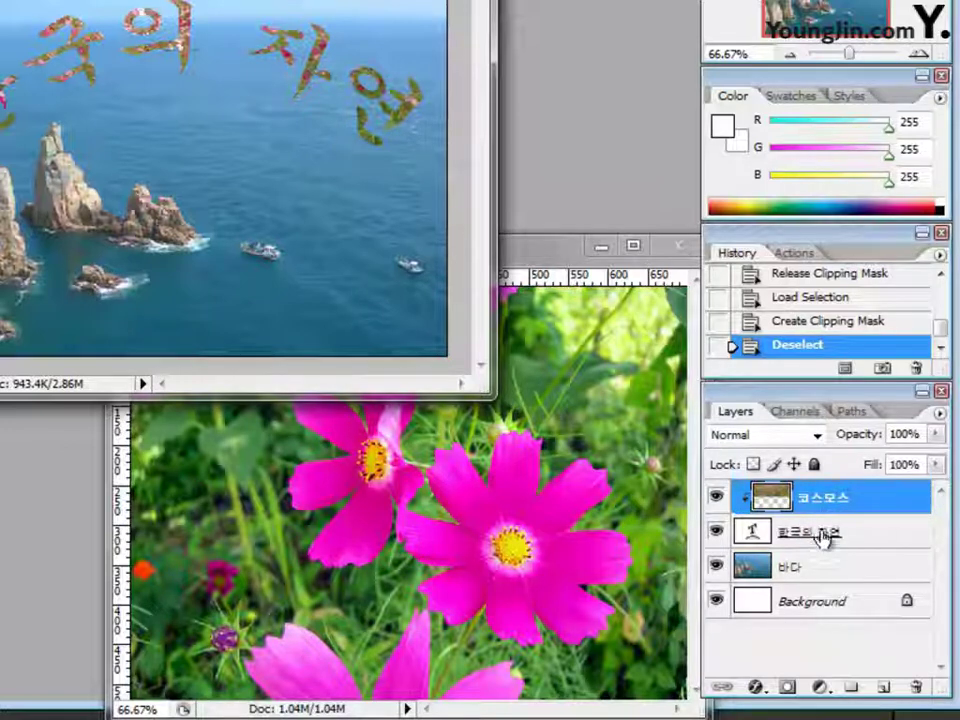
{"action": "left_click", "coordinate": [821, 536]}
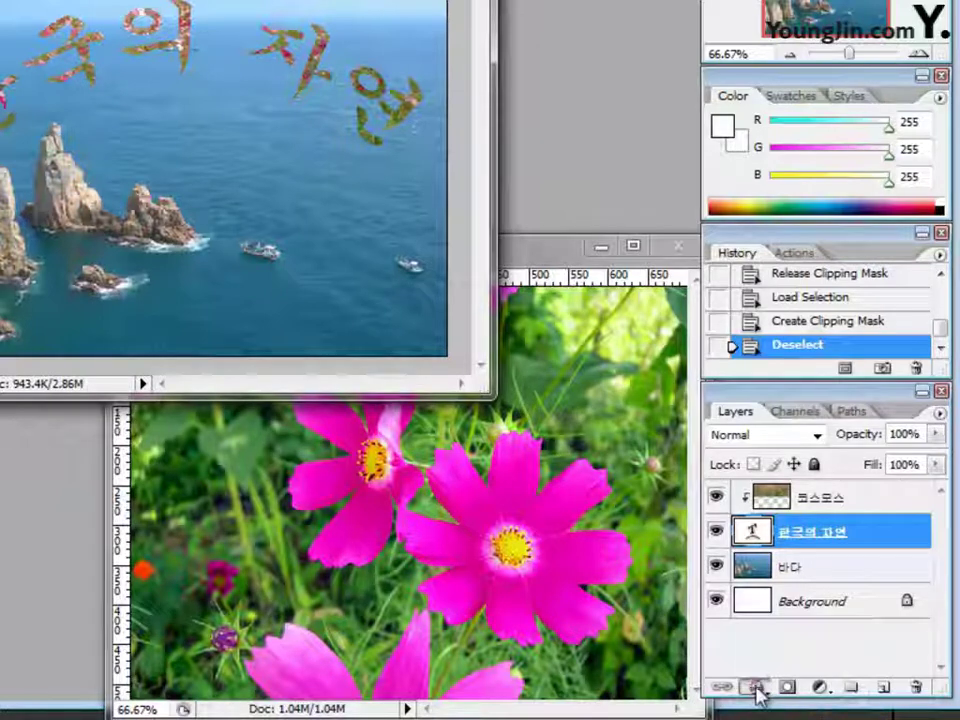
Give the title text a 2 px black (000000) Stroke layer style
{"action": "left_click", "coordinate": [755, 688]}
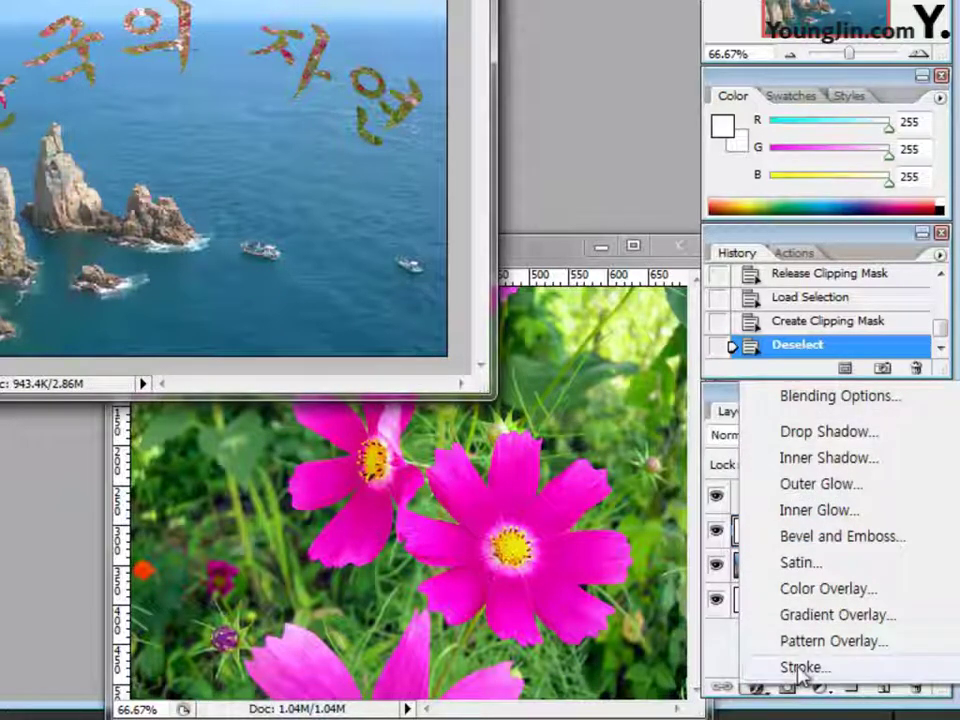
{"action": "left_click", "coordinate": [800, 667]}
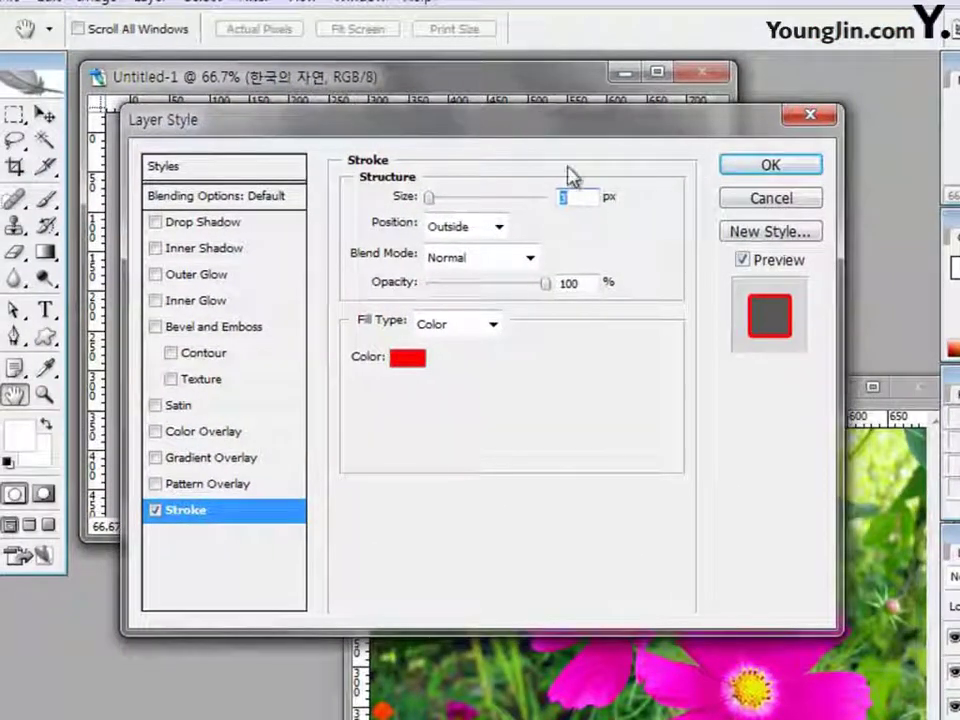
{"action": "left_click_drag", "start_coordinate": [585, 124], "coordinate": [735, 111]}
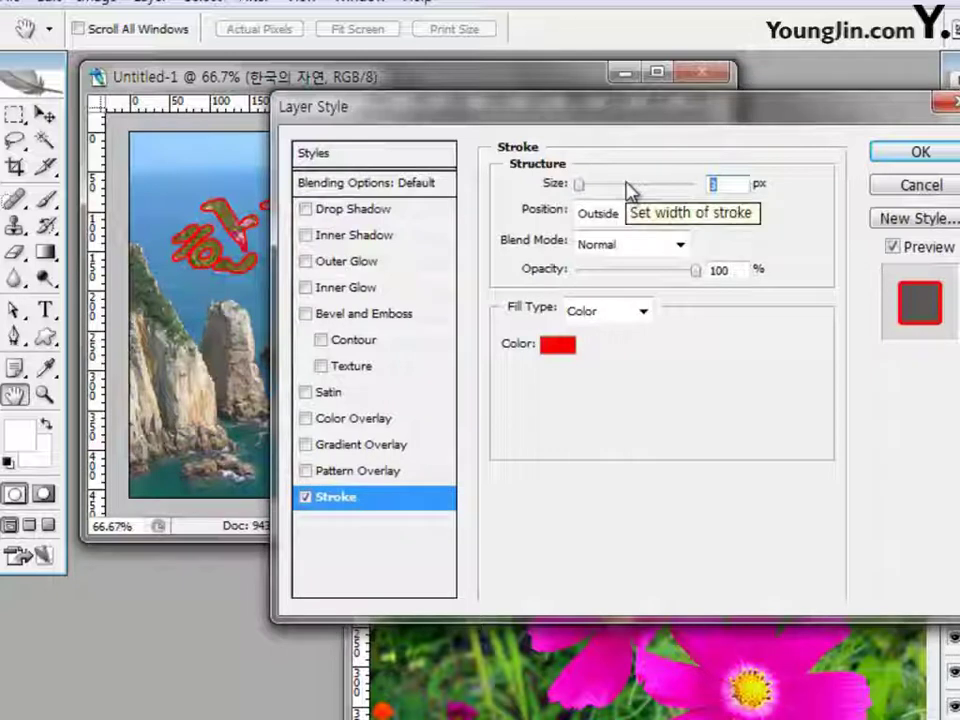
{"action": "type", "text": "2"}
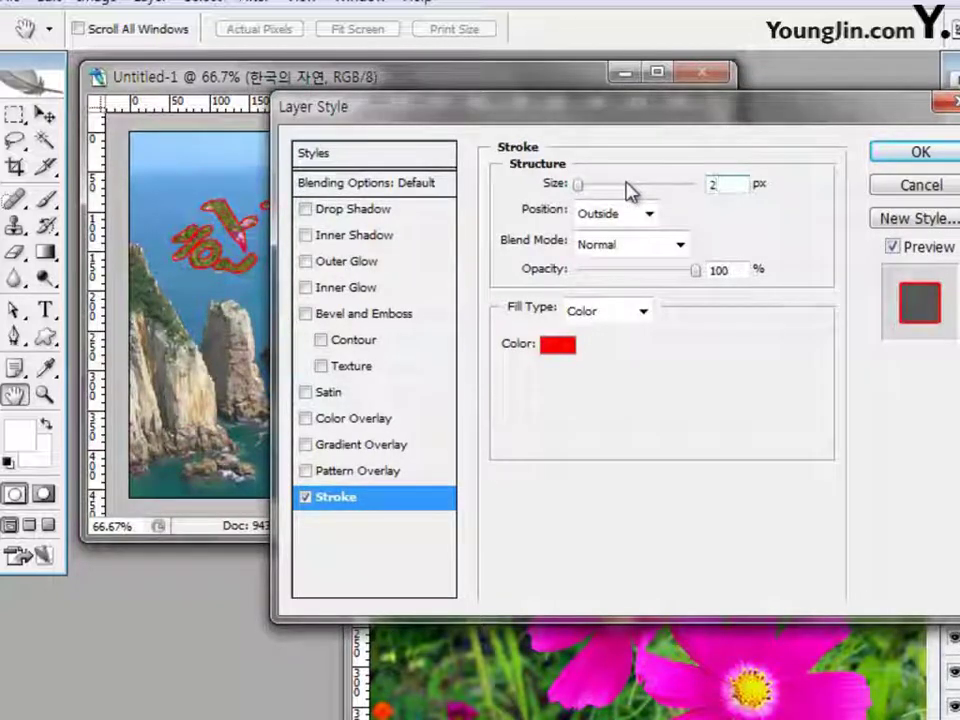
{"action": "left_click", "coordinate": [562, 346]}
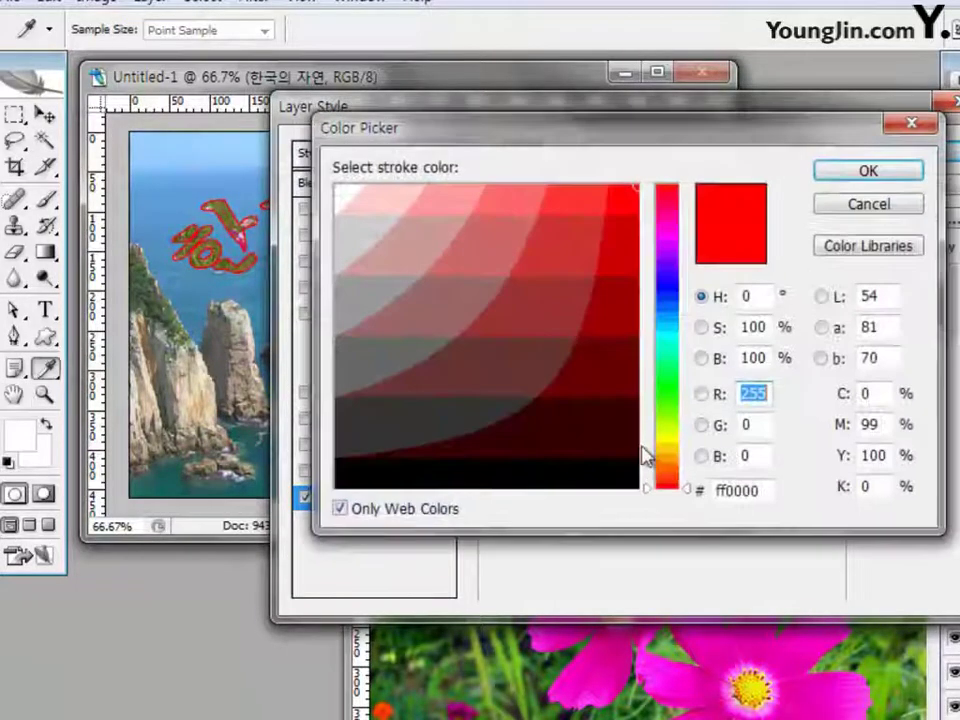
{"action": "double_click", "coordinate": [735, 490]}
{"action": "type", "text": "00000"}
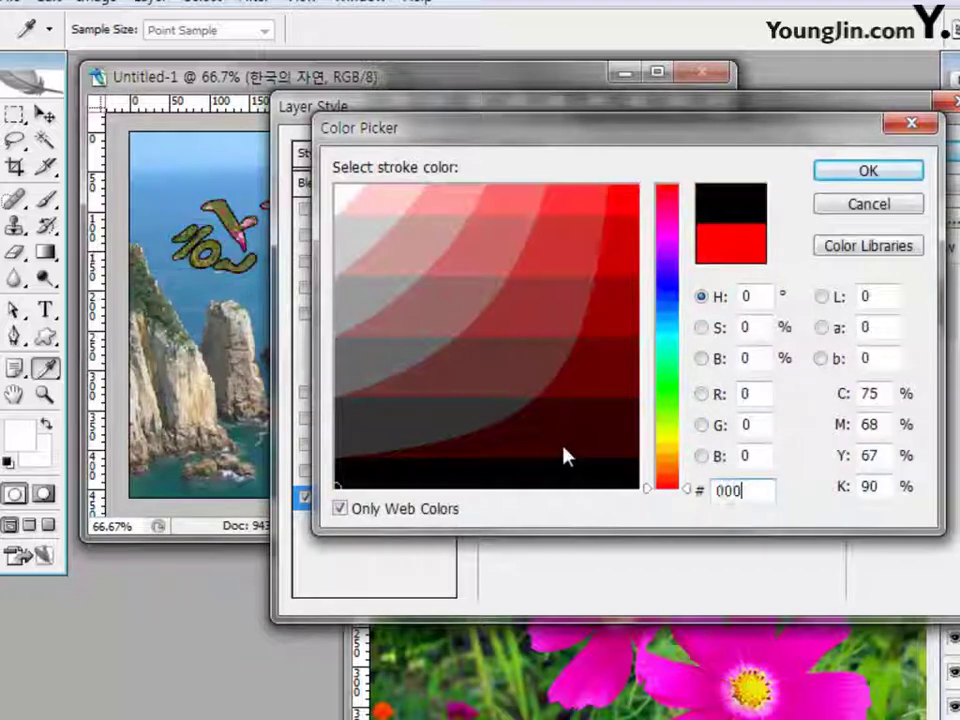
{"action": "type", "text": "0"}
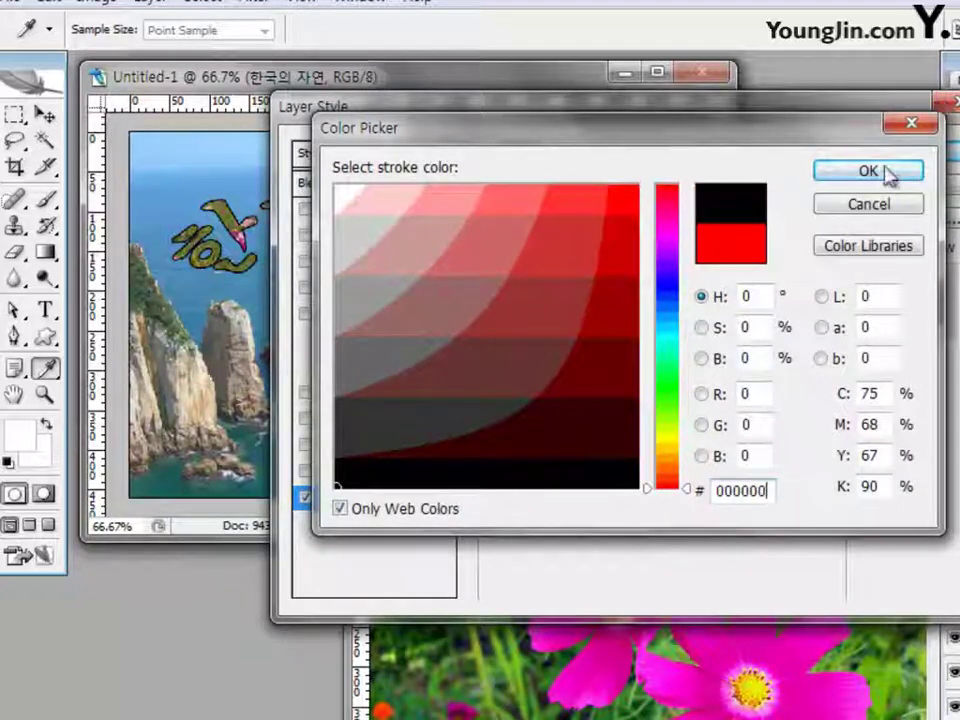
{"action": "left_click", "coordinate": [886, 172]}
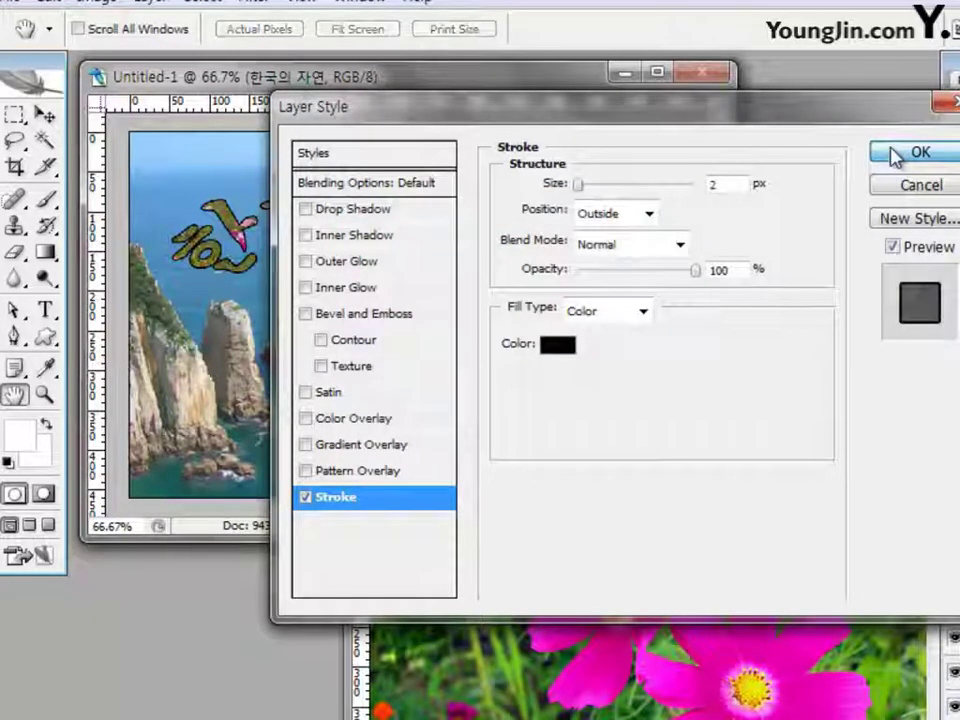
{"action": "left_click", "coordinate": [896, 154]}
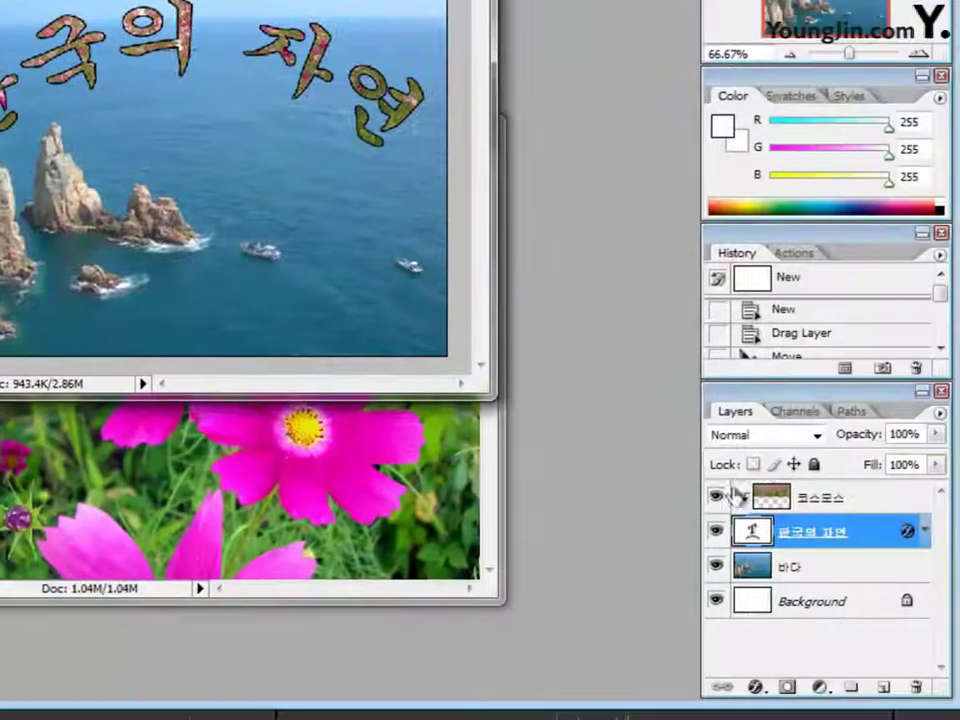
Copy the pink cosmos photo 2급-7.jpg into Untitled-1 as a new layer covering most of the canvas
{"action": "left_click", "coordinate": [959, 640]}
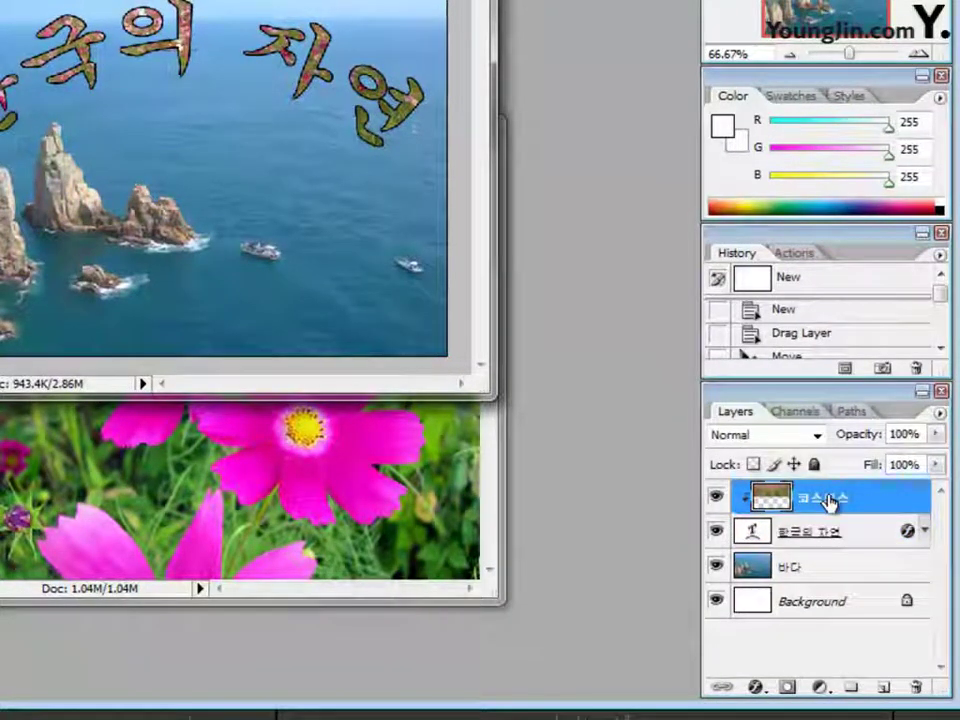
{"action": "left_click", "coordinate": [826, 537]}
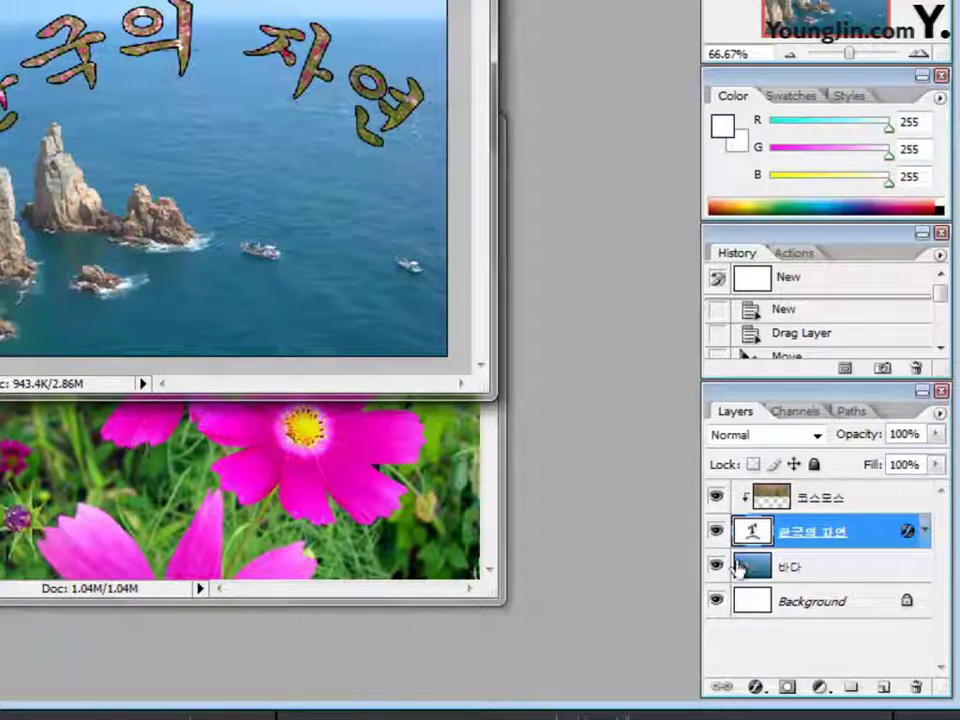
{"action": "left_click", "coordinate": [810, 506]}
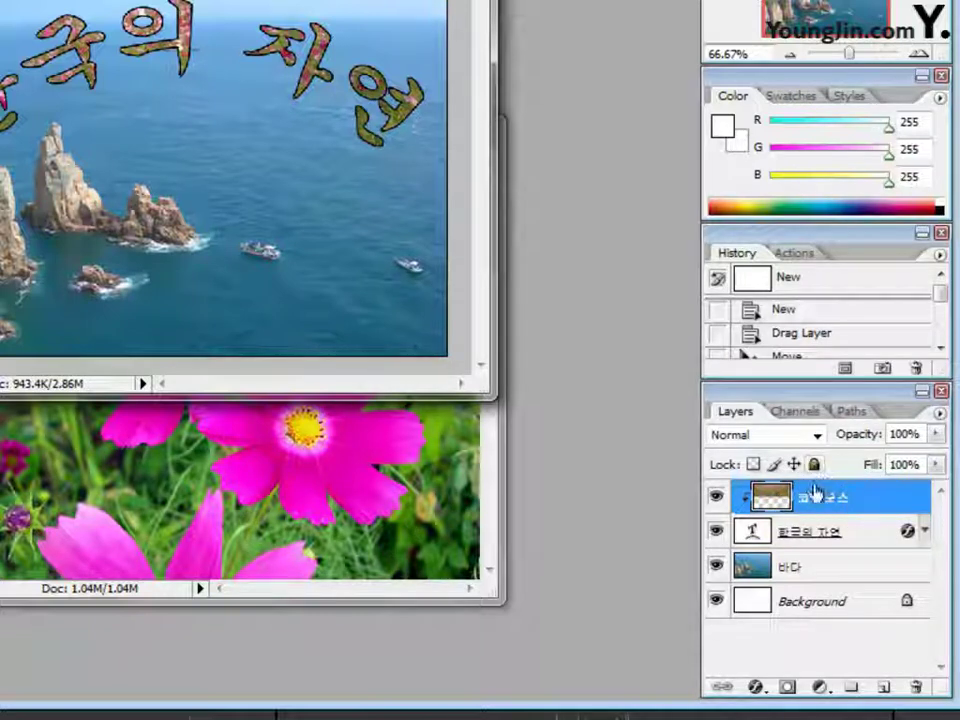
{"action": "left_click", "coordinate": [216, 461]}
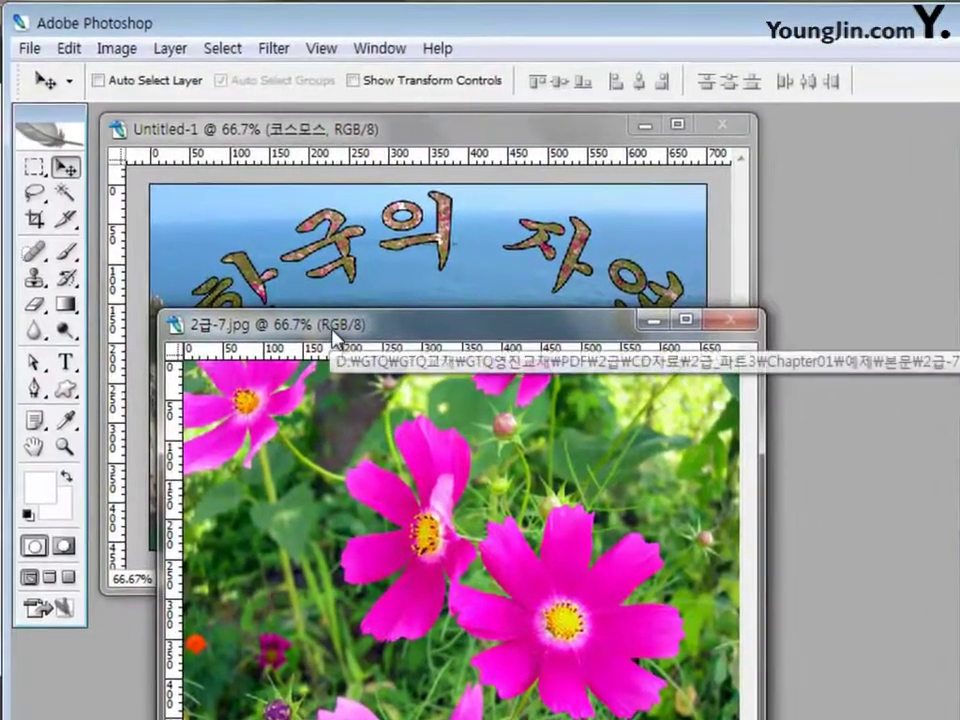
{"action": "left_click_drag", "start_coordinate": [335, 337], "coordinate": [415, 343]}
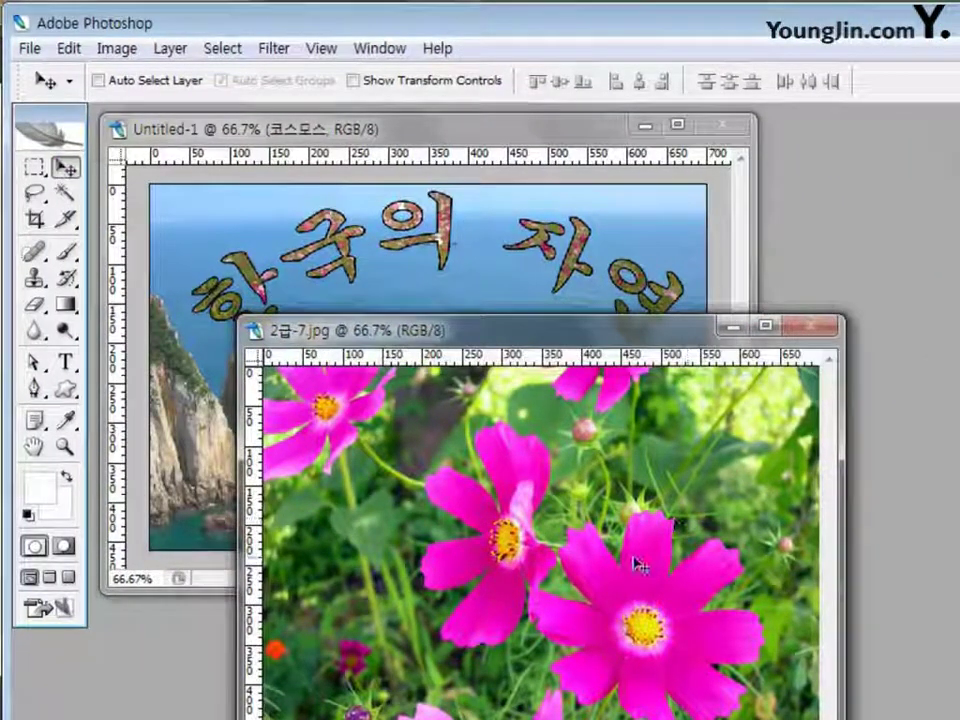
{"action": "left_click_drag", "start_coordinate": [636, 561], "coordinate": [392, 285]}
{"action": "left_click_drag", "start_coordinate": [459, 388], "coordinate": [573, 436]}
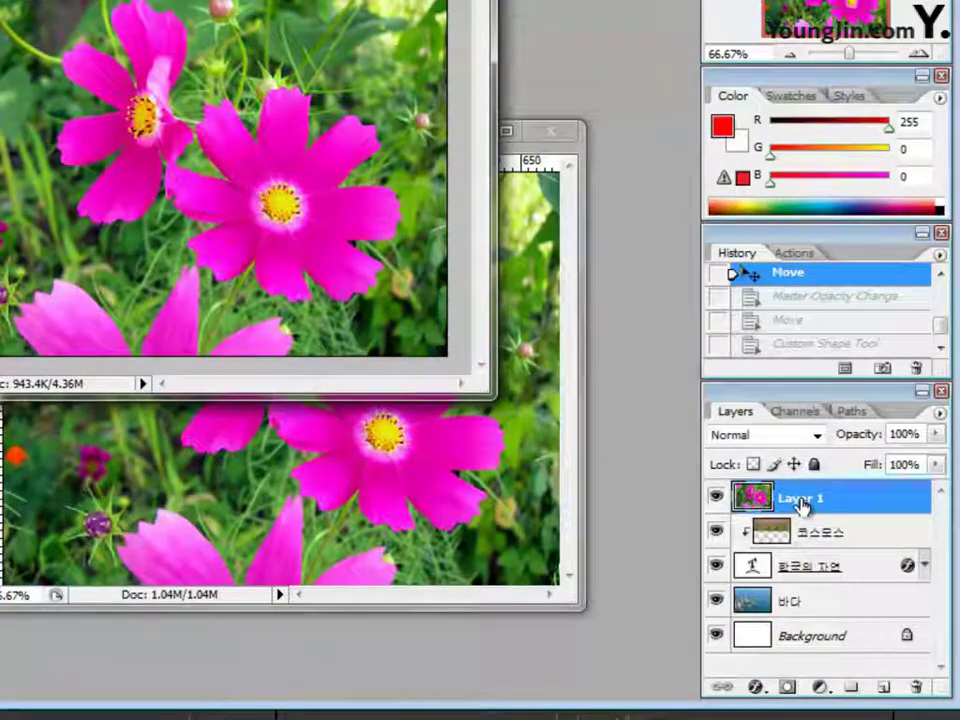
Rename Layer 1 to 꽃 and enter 40% opacity for it
{"action": "double_click", "coordinate": [801, 500]}
{"action": "type", "text": "ㅈ"}
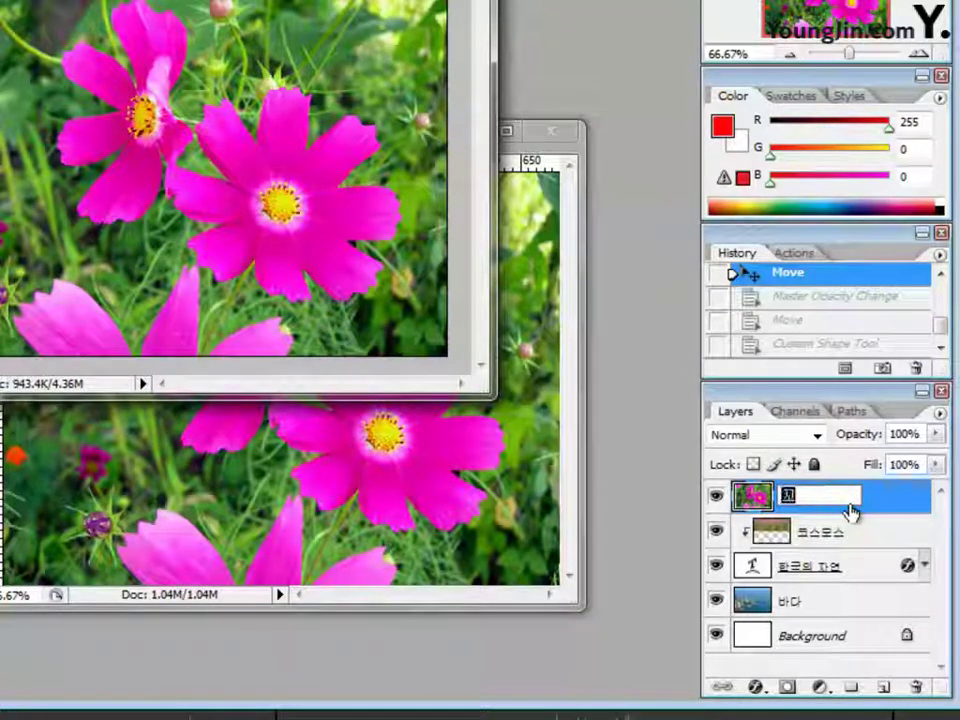
{"action": "type", "text": "ㅊ"}
{"action": "key", "text": "Return"}
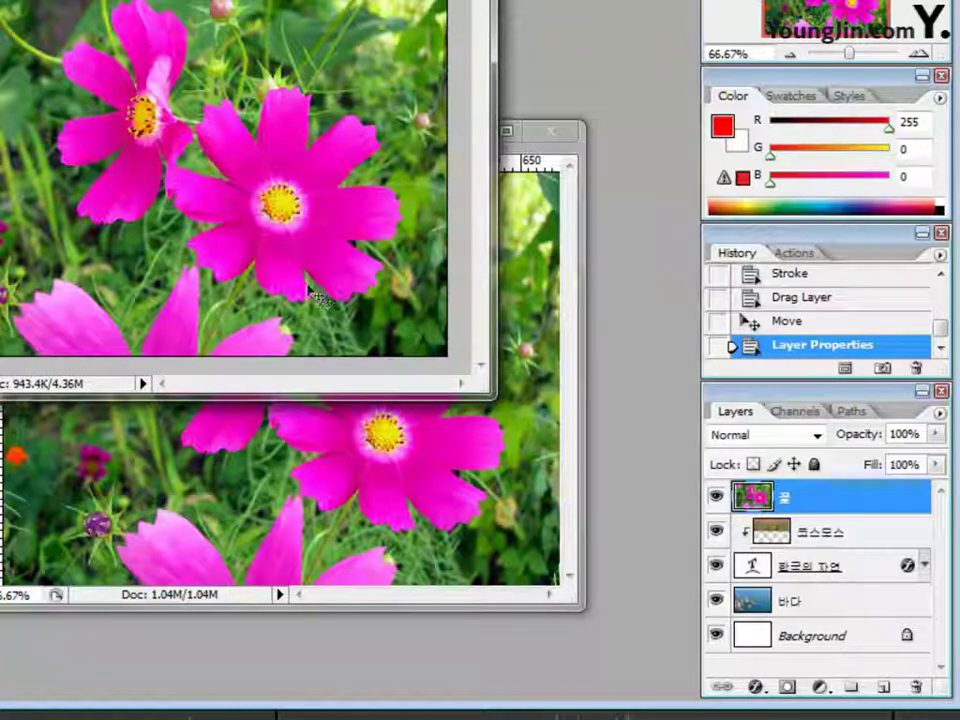
{"action": "left_click", "coordinate": [921, 433]}
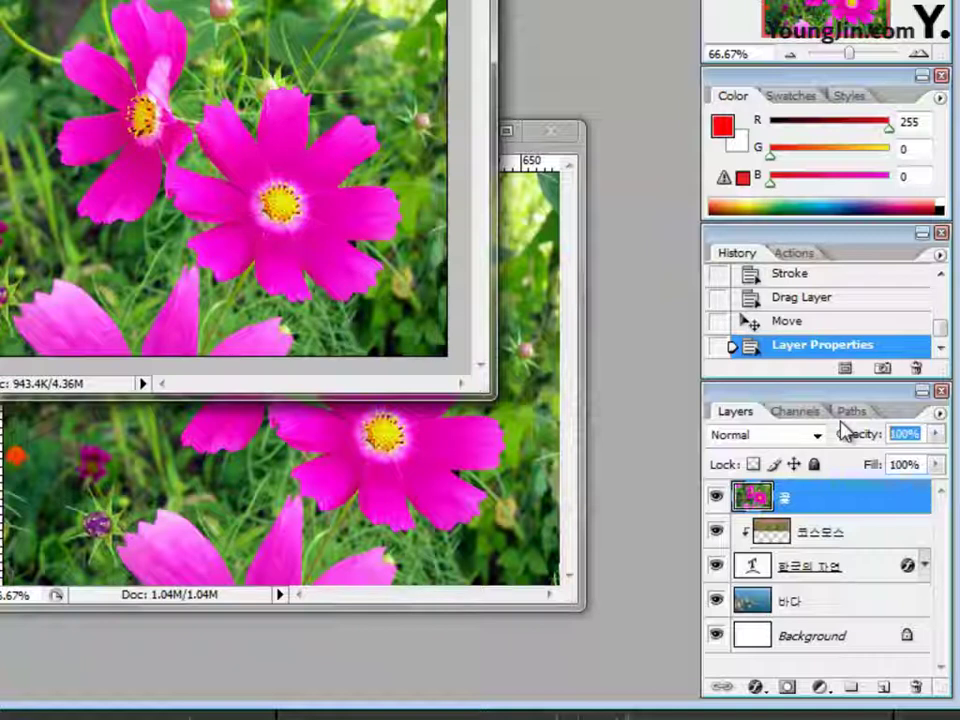
{"action": "type", "text": "40"}
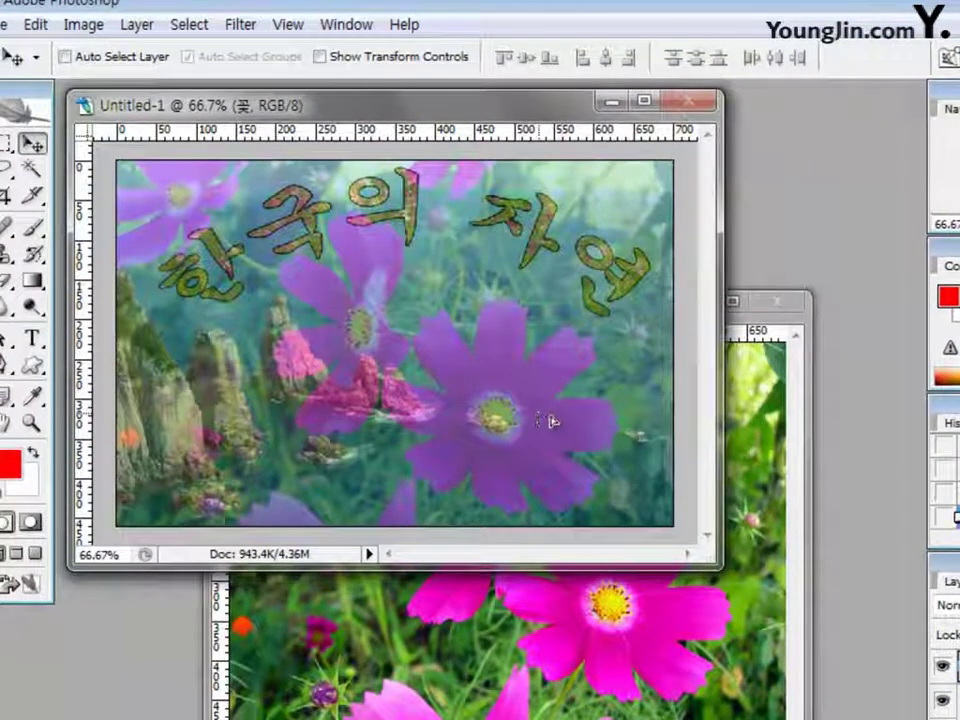
Select the Custom Shape tool in Shape layers mode and show the custom shape picker
{"action": "left_click_drag", "start_coordinate": [550, 421], "coordinate": [570, 426]}
{"action": "key", "text": "ctrl+z"}
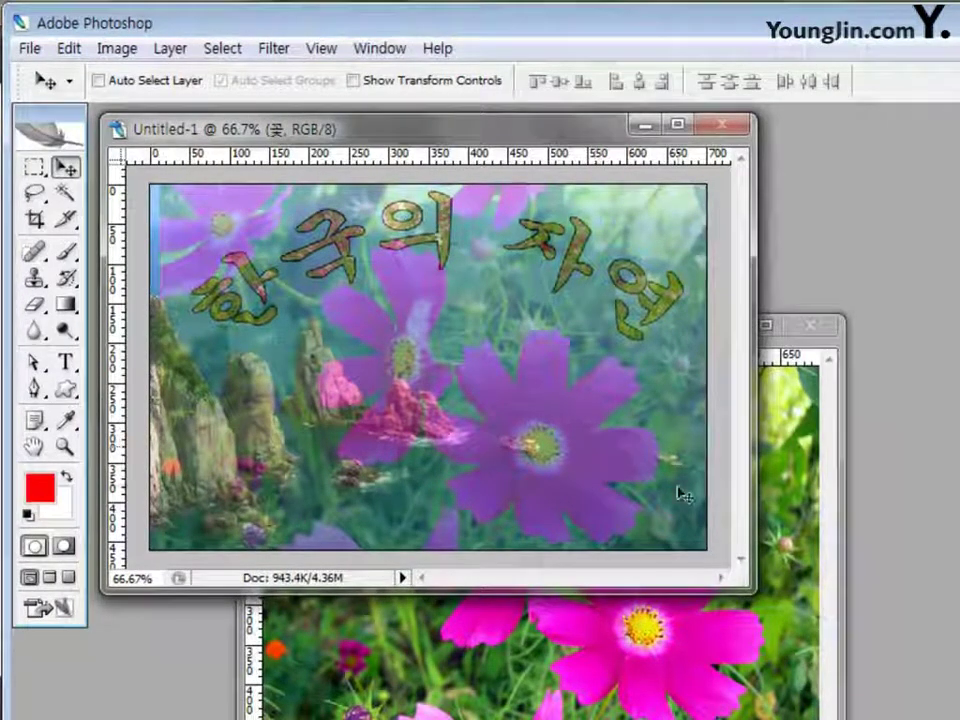
{"action": "left_click", "coordinate": [70, 392]}
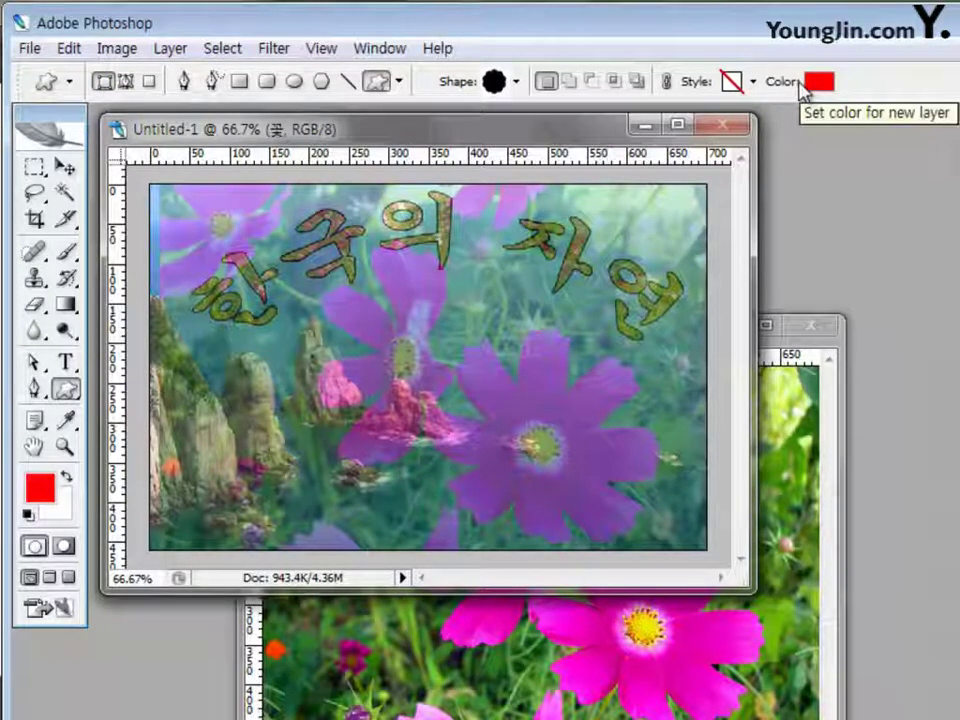
{"action": "left_click", "coordinate": [125, 83]}
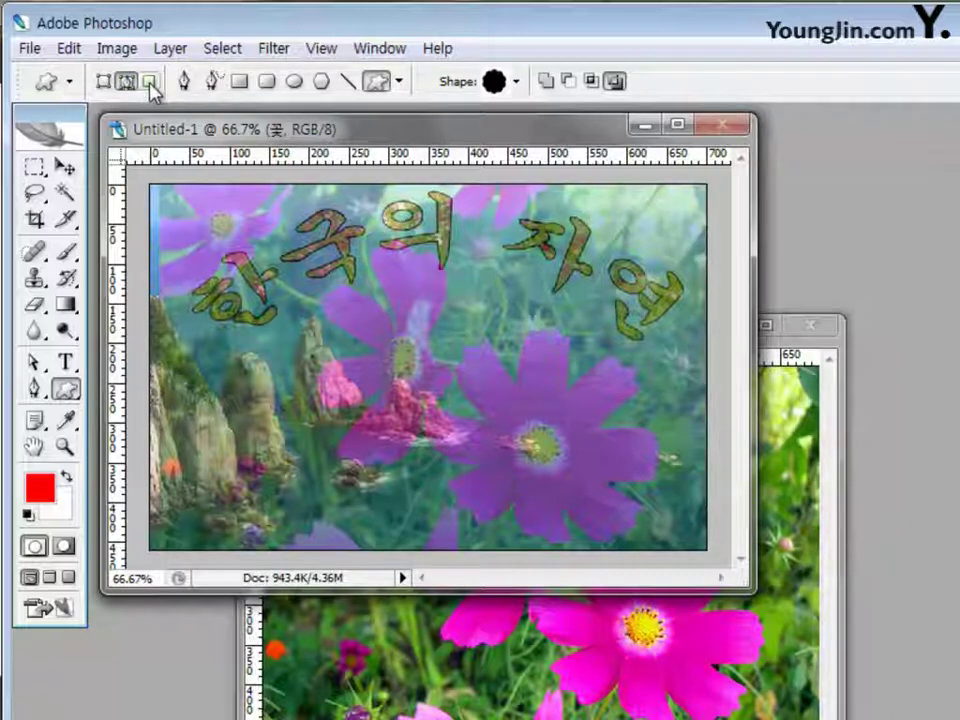
{"action": "left_click", "coordinate": [150, 82]}
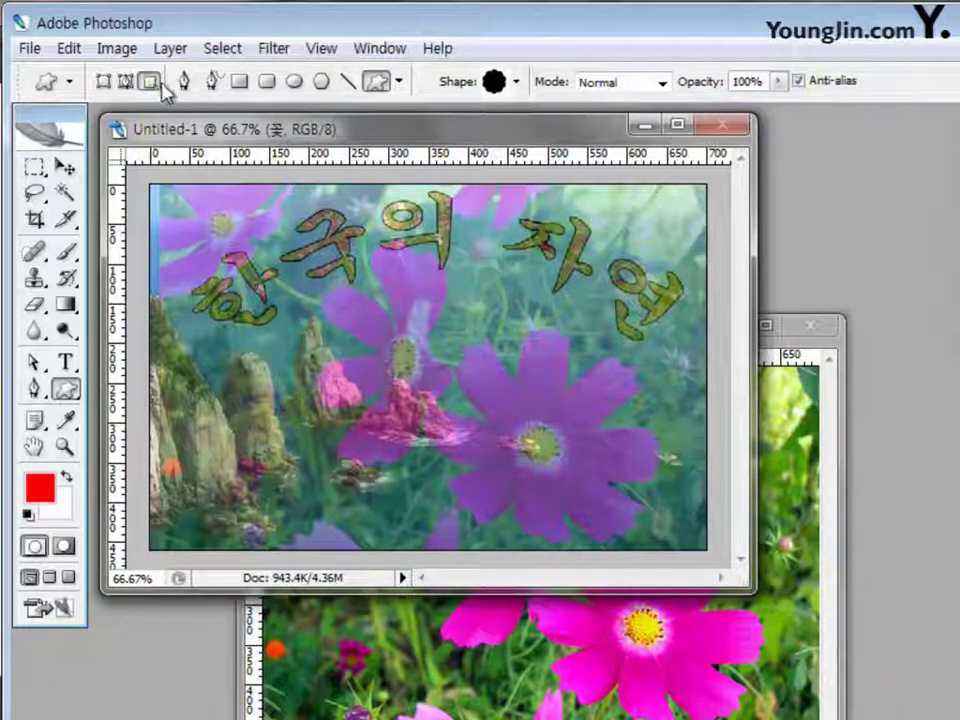
{"action": "left_click", "coordinate": [103, 82]}
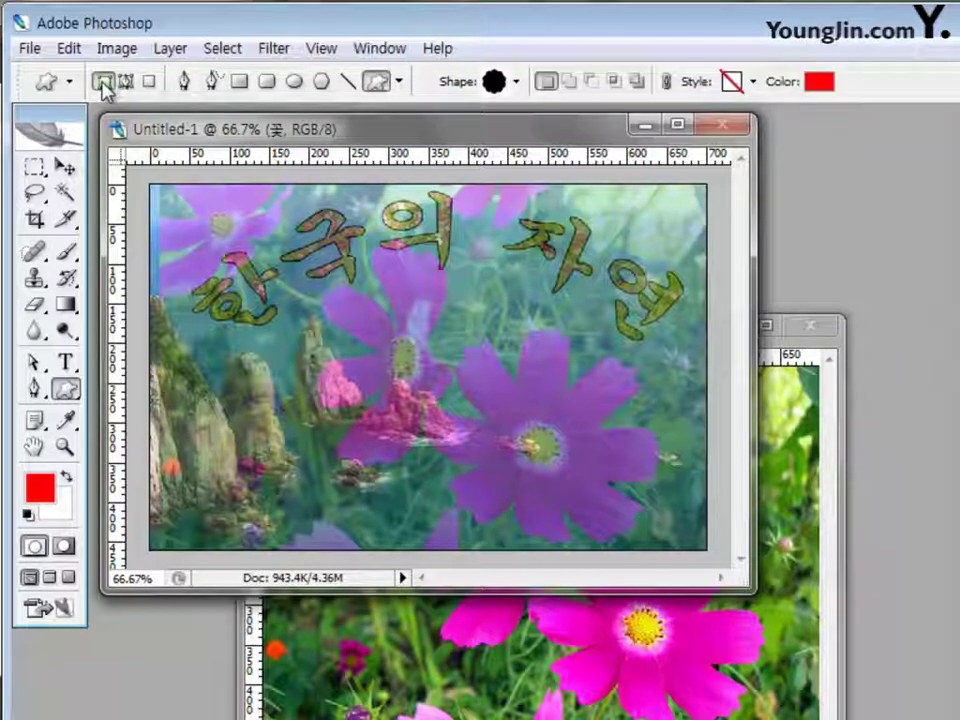
{"action": "left_click", "coordinate": [518, 83]}
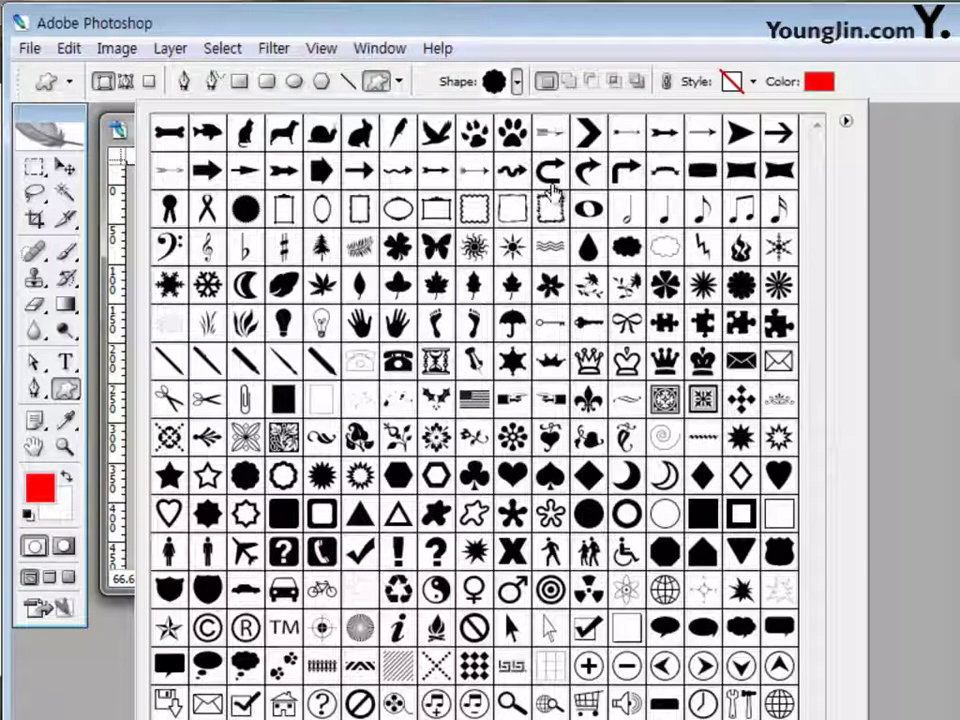
Replace the custom shape collection with the All shape set
{"action": "left_click", "coordinate": [846, 122]}
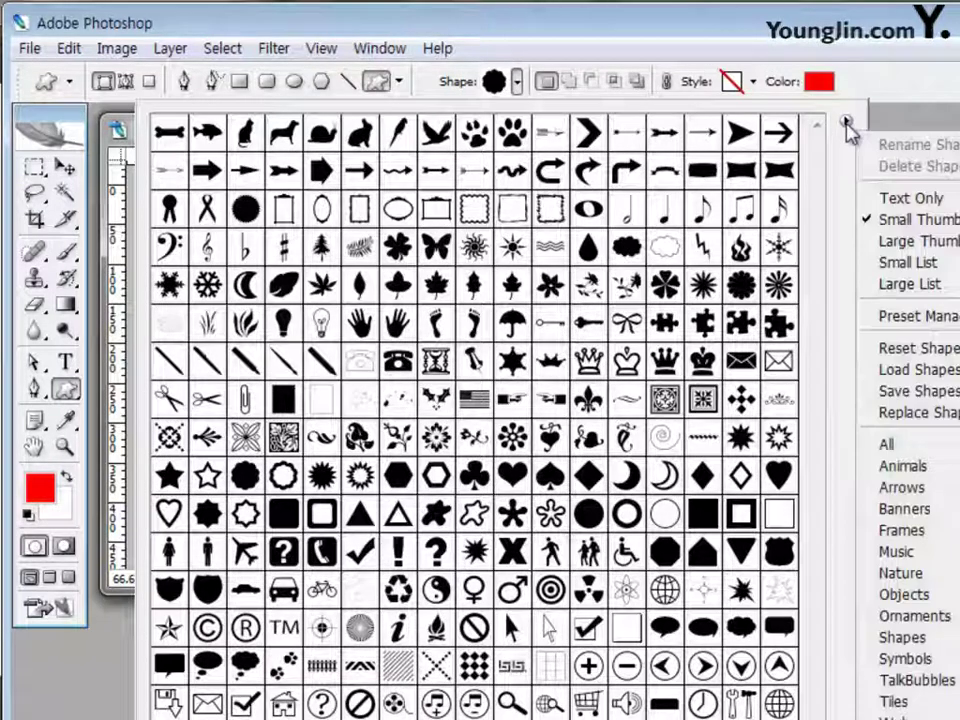
{"action": "left_click", "coordinate": [887, 450]}
{"action": "left_click_drag", "start_coordinate": [418, 253], "coordinate": [398, 223]}
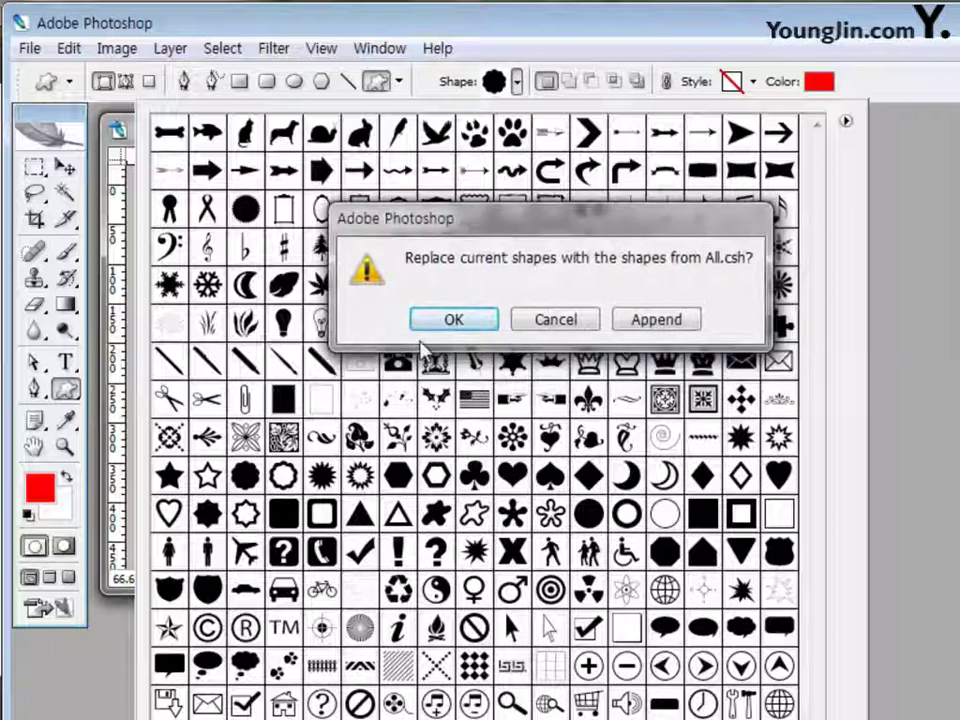
{"action": "left_click", "coordinate": [431, 326]}
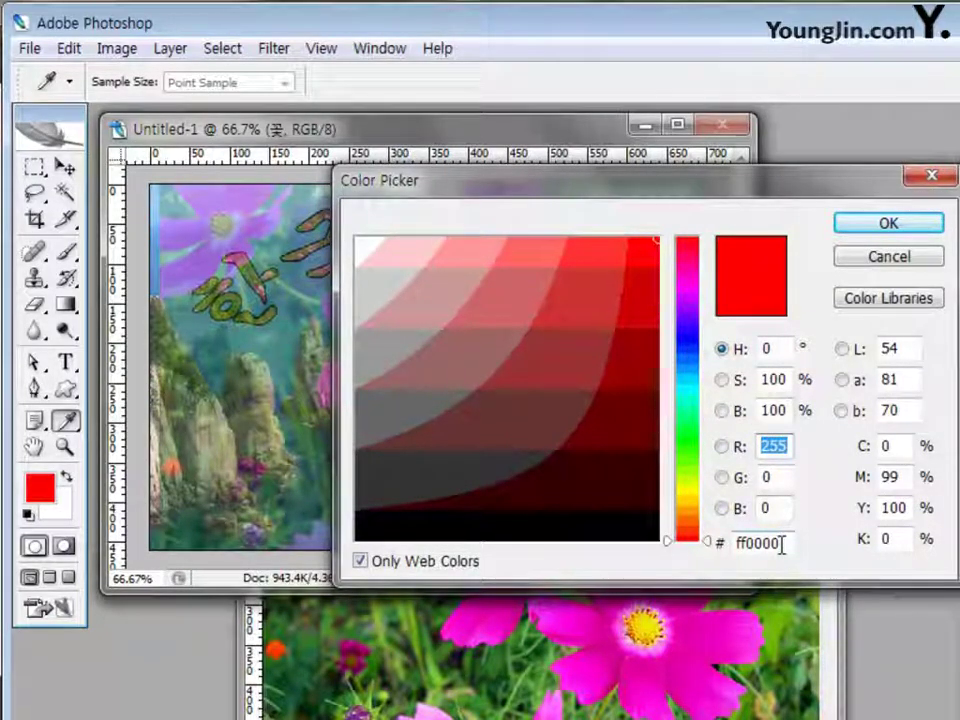
Set the shape colour to red ff0000 and draw a flower shape below the title
{"action": "double_click", "coordinate": [782, 543]}
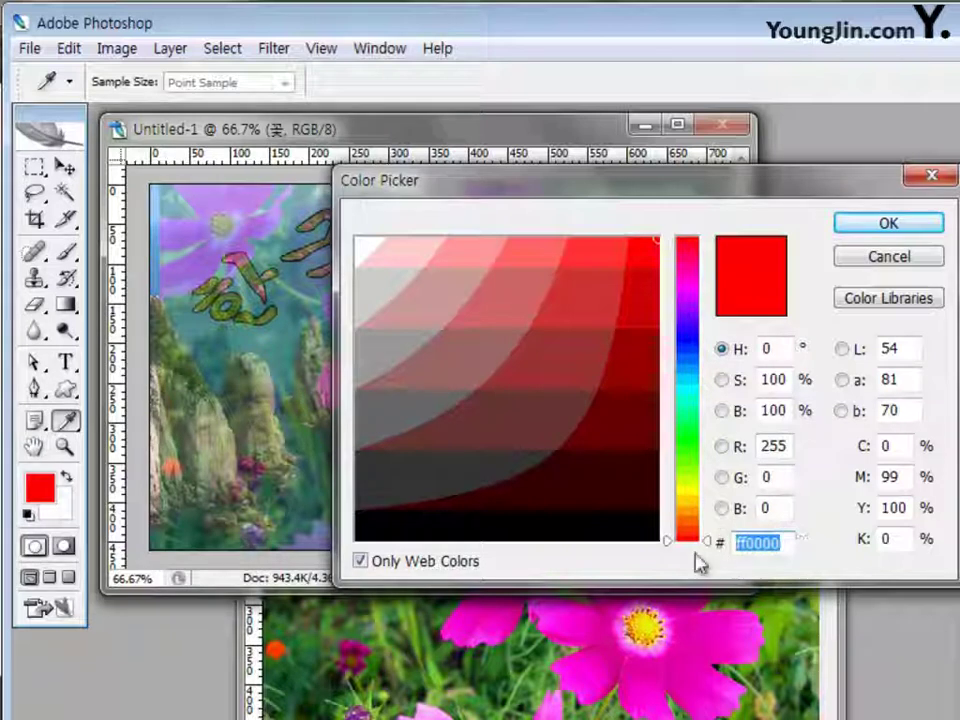
{"action": "left_click", "coordinate": [889, 227]}
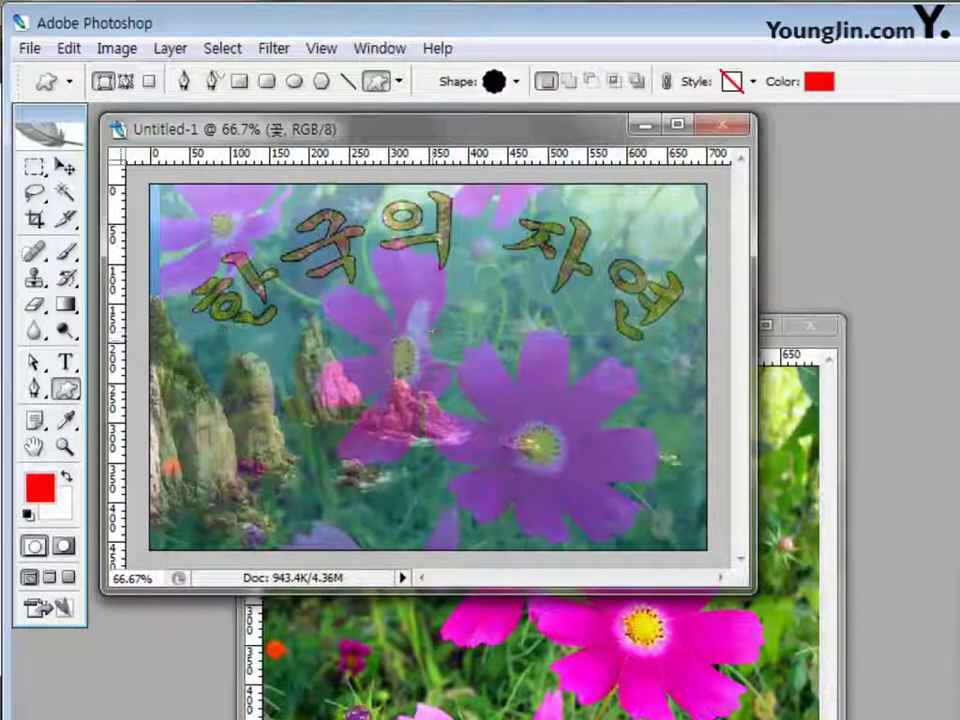
{"action": "left_click_drag", "start_coordinate": [452, 348], "coordinate": [660, 548]}
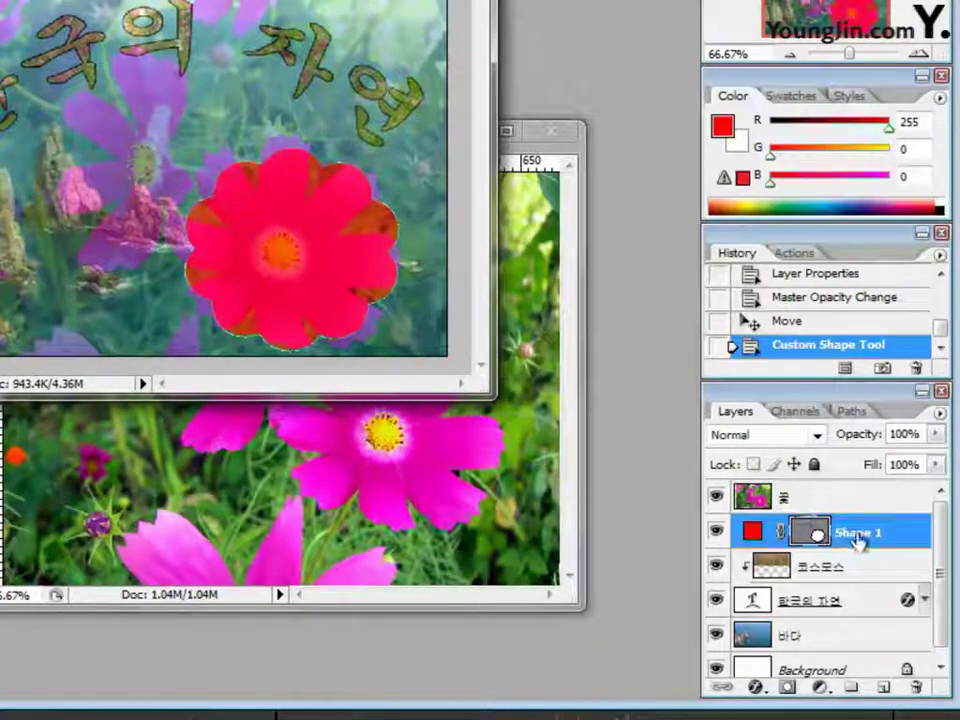
Rename the Shape 1 layer to 꽃모양
{"action": "double_click", "coordinate": [858, 532]}
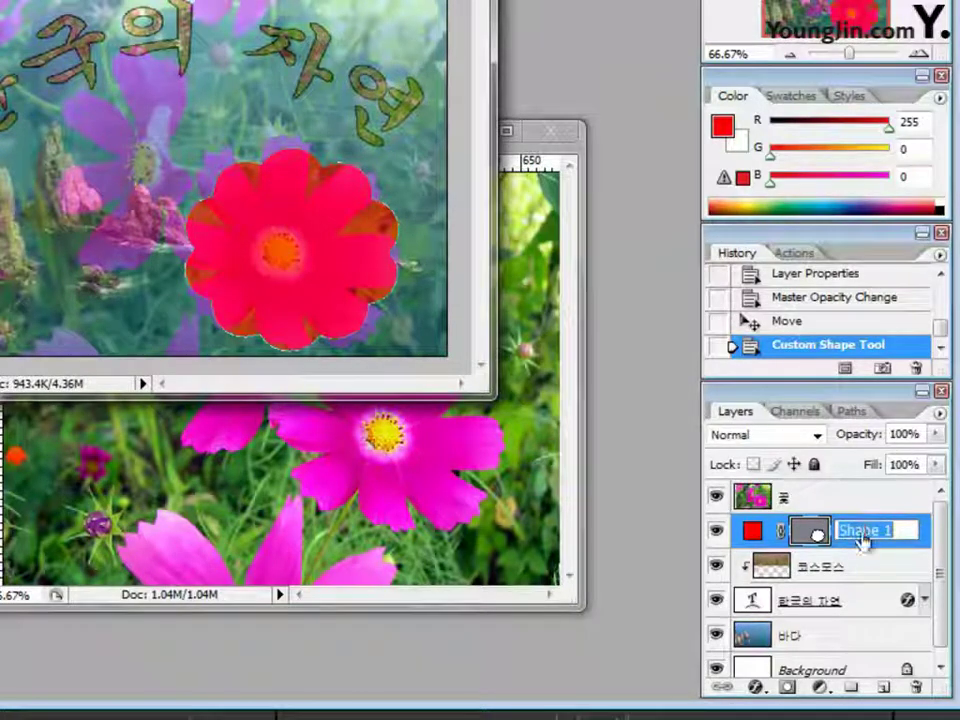
{"action": "type", "text": "ㄲ"}
{"action": "type", "text": "모양"}
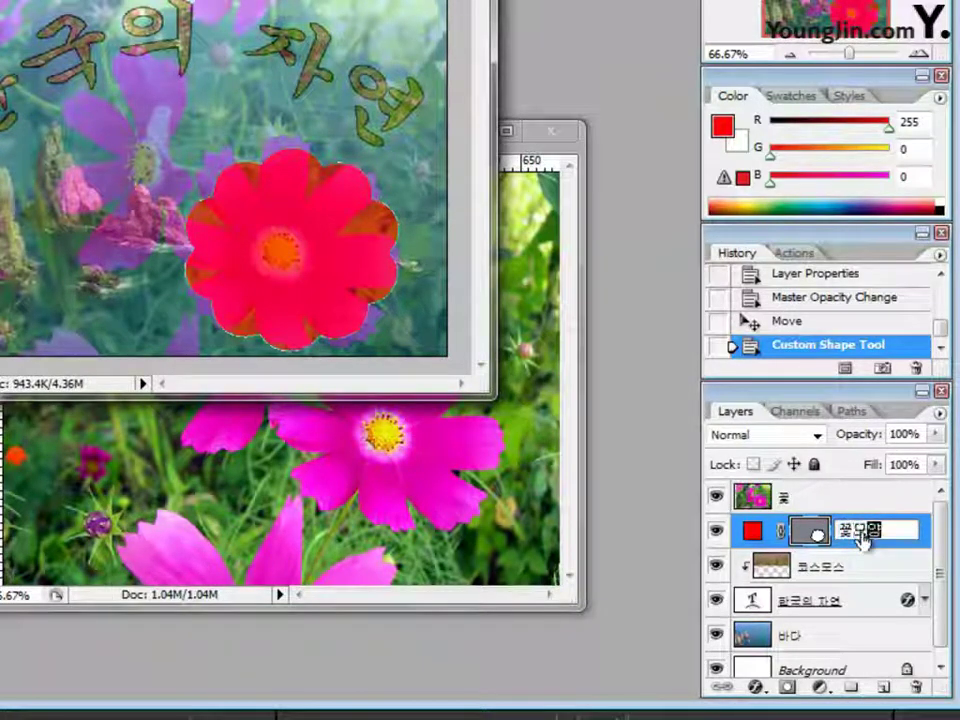
{"action": "key", "text": "Return"}
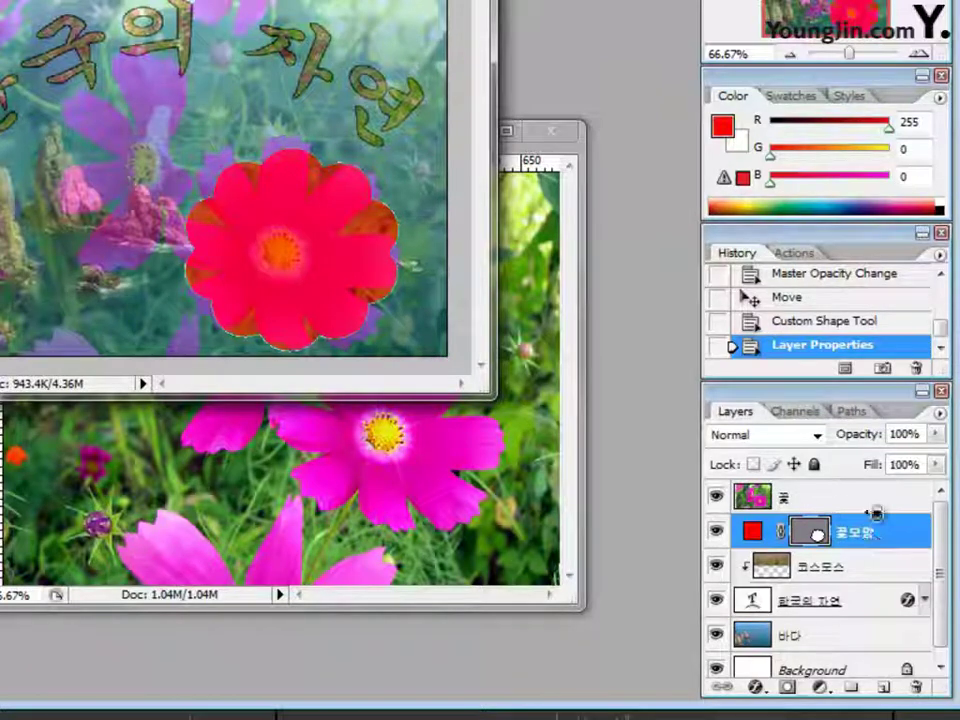
Clip the 꽃 photo into the flower shape at 100% opacity and reselect the 꽃모양 layer
{"action": "left_click", "coordinate": [876, 512], "text": "alt"}
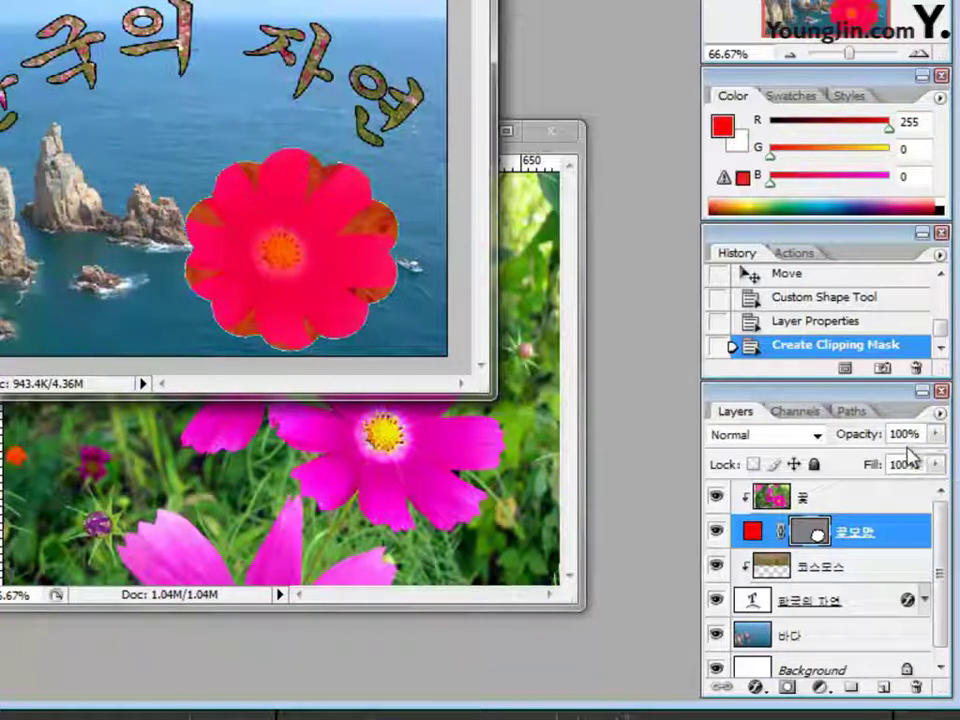
{"action": "left_click", "coordinate": [864, 502]}
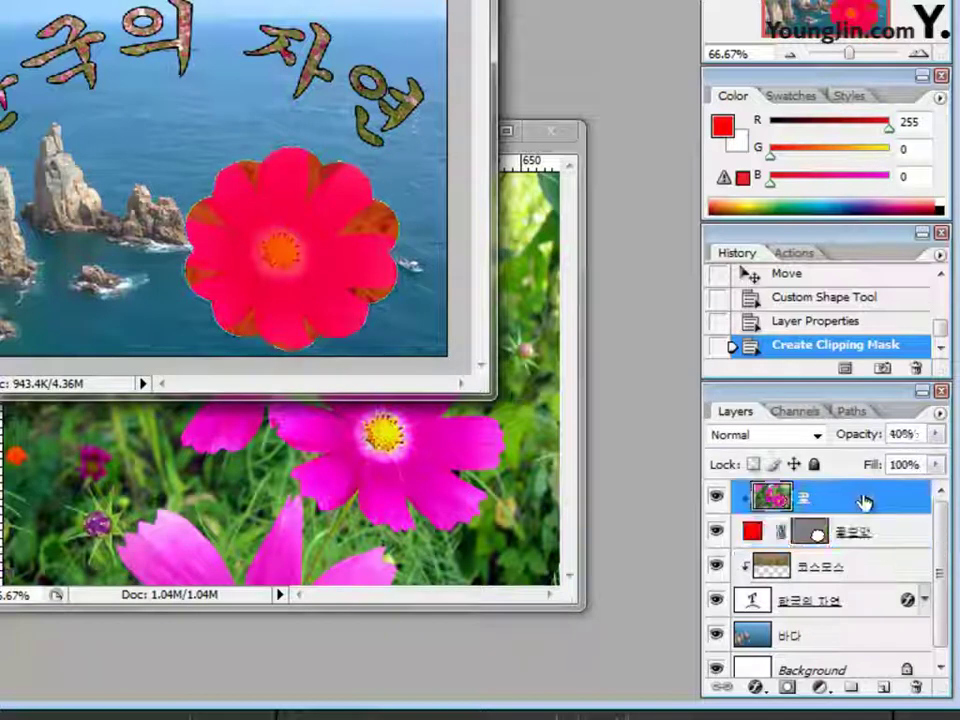
{"action": "left_click", "coordinate": [916, 434]}
{"action": "type", "text": "100"}
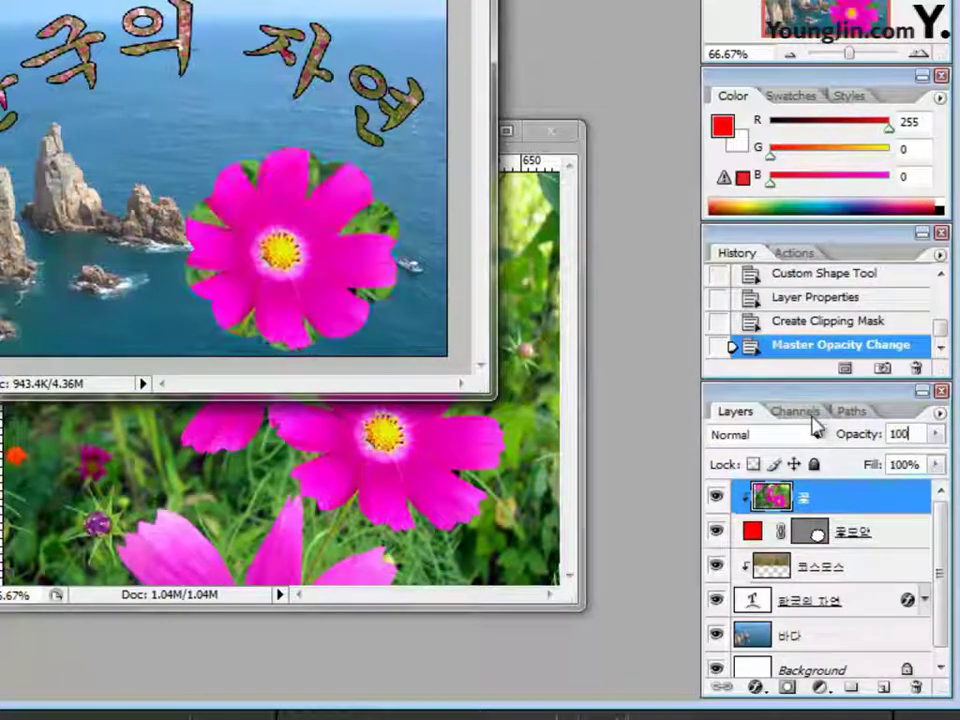
{"action": "key", "text": "Return"}
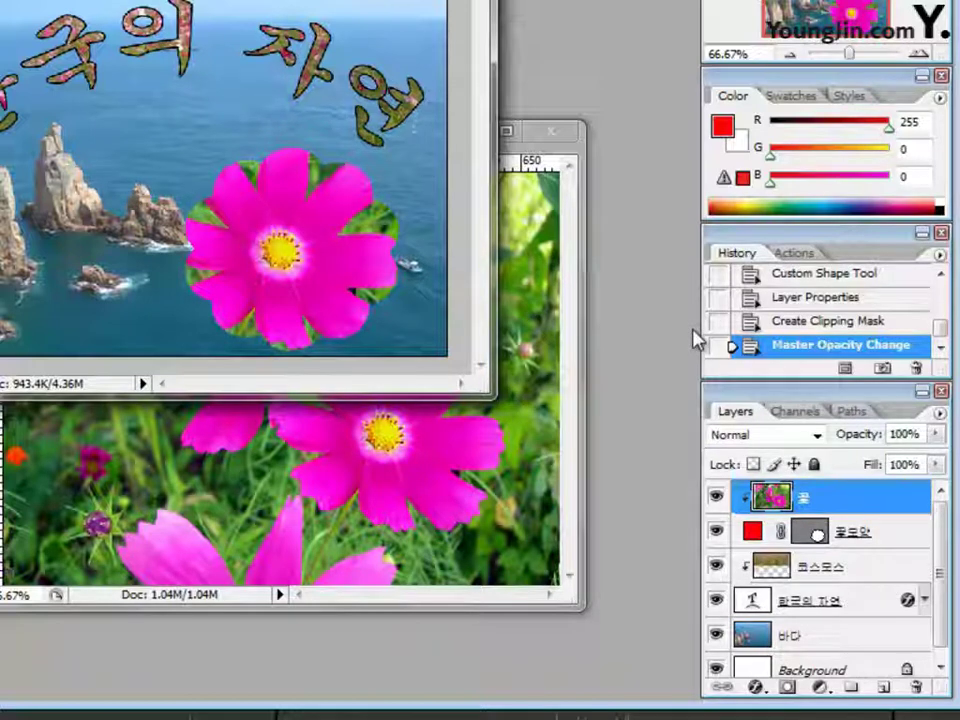
{"action": "left_click", "coordinate": [853, 540]}
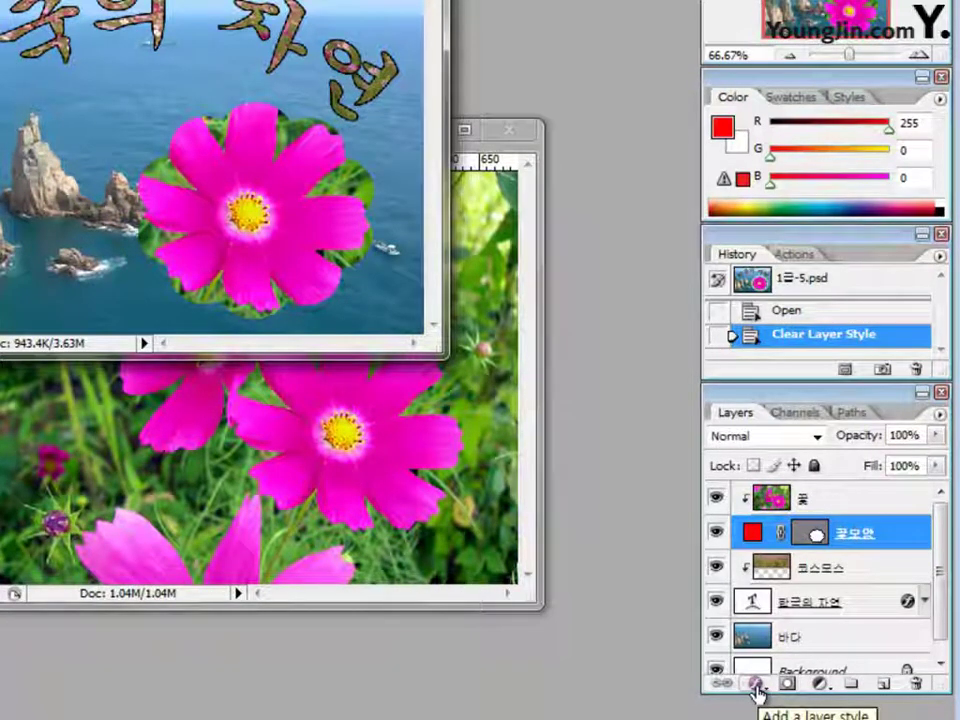
Add an Outer Glow effect with a 49 px size to the flower shape
{"action": "left_click", "coordinate": [756, 686]}
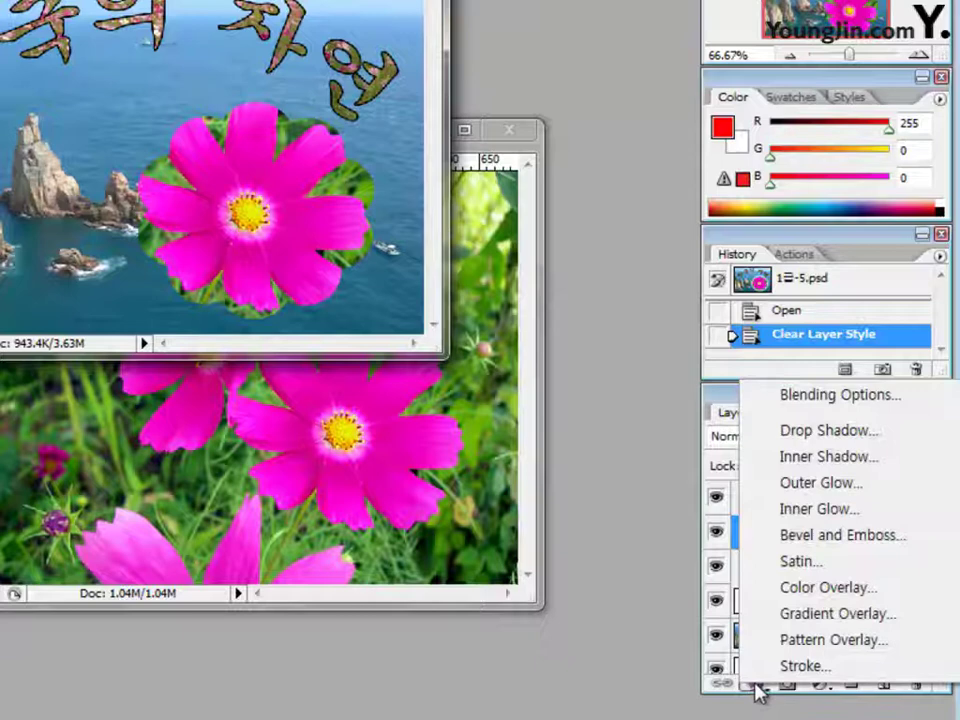
{"action": "left_click", "coordinate": [805, 485]}
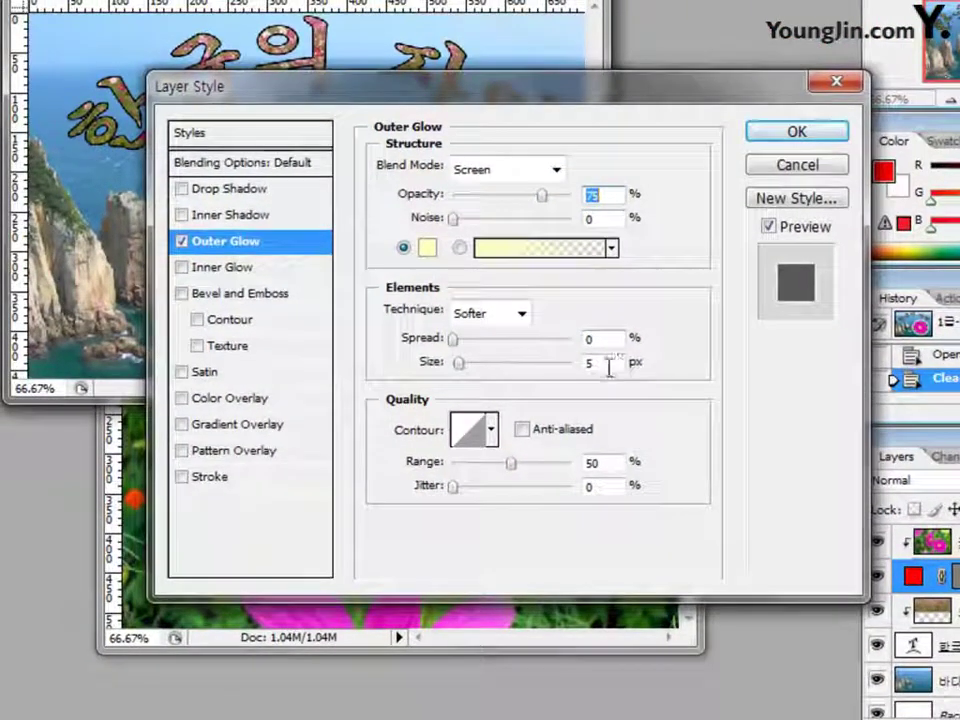
{"action": "double_click", "coordinate": [609, 363]}
{"action": "type", "text": "49"}
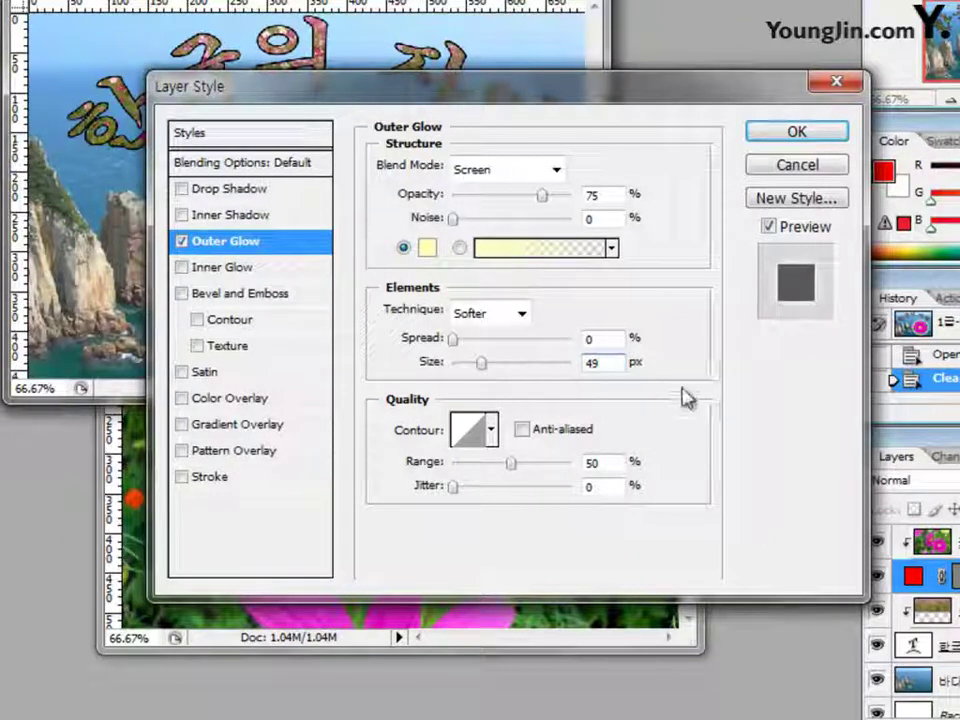
{"action": "key", "text": "Return"}
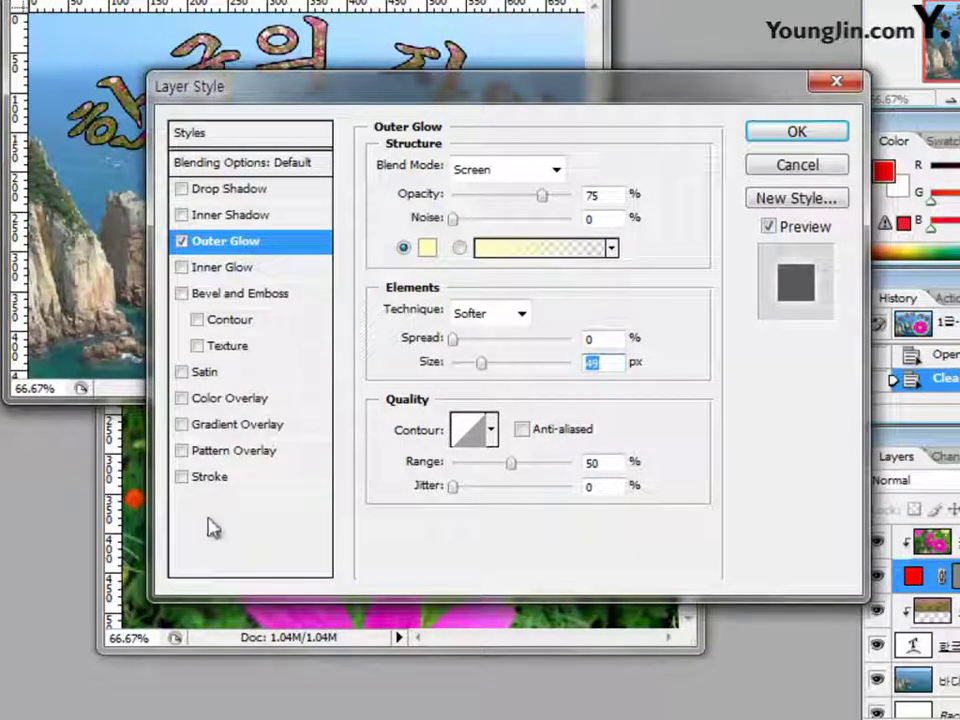
Add a 3 px white (ffffff) stroke and apply both effects
{"action": "left_click", "coordinate": [210, 477]}
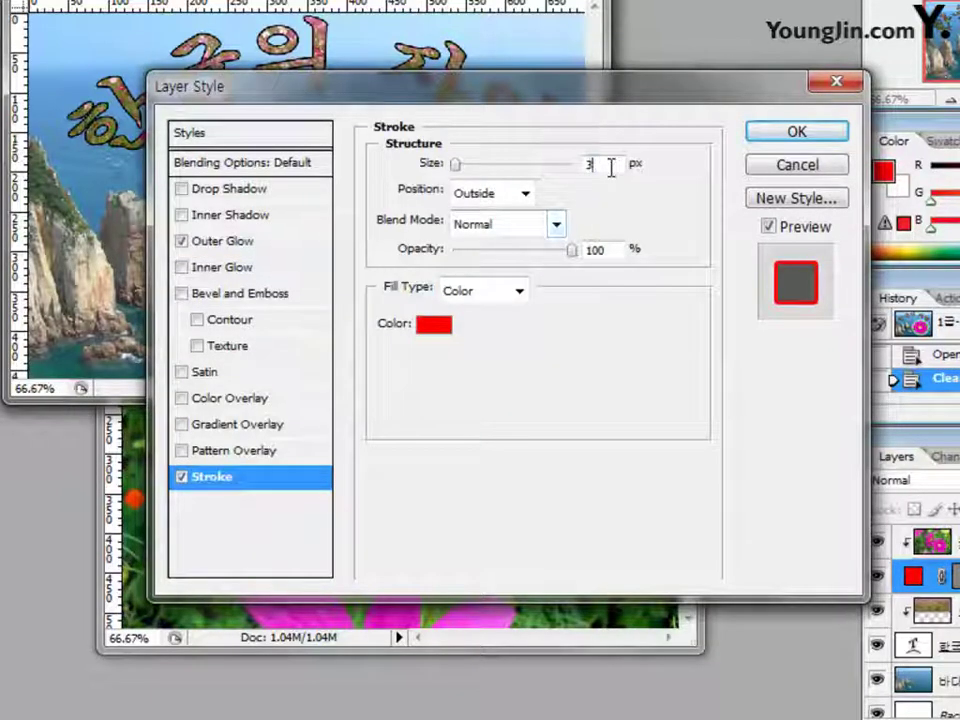
{"action": "left_click_drag", "start_coordinate": [611, 165], "coordinate": [521, 178]}
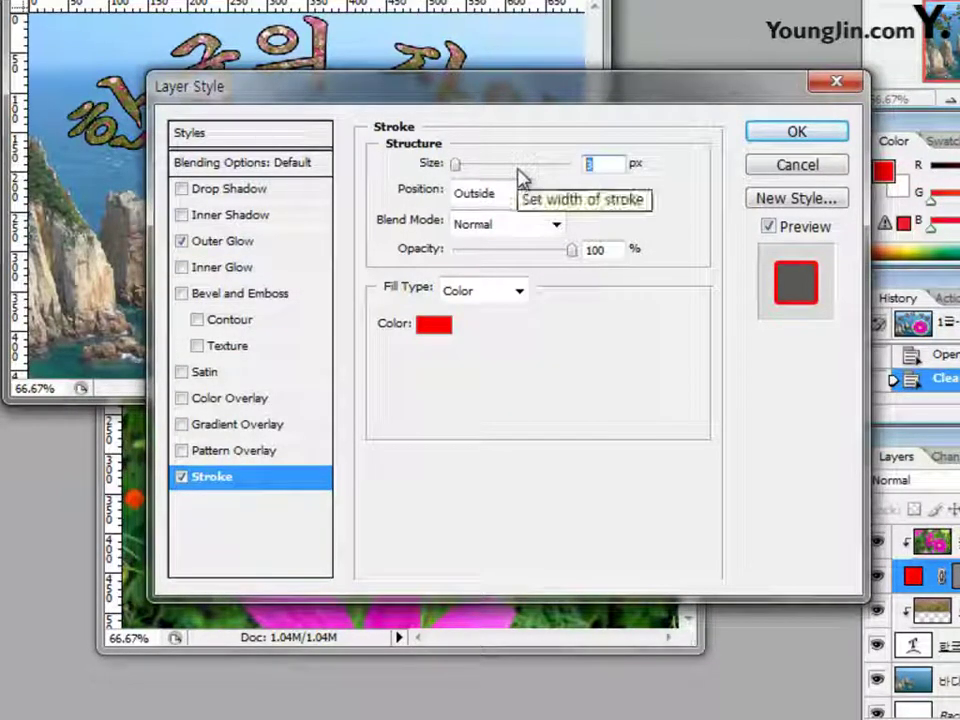
{"action": "left_click", "coordinate": [434, 330]}
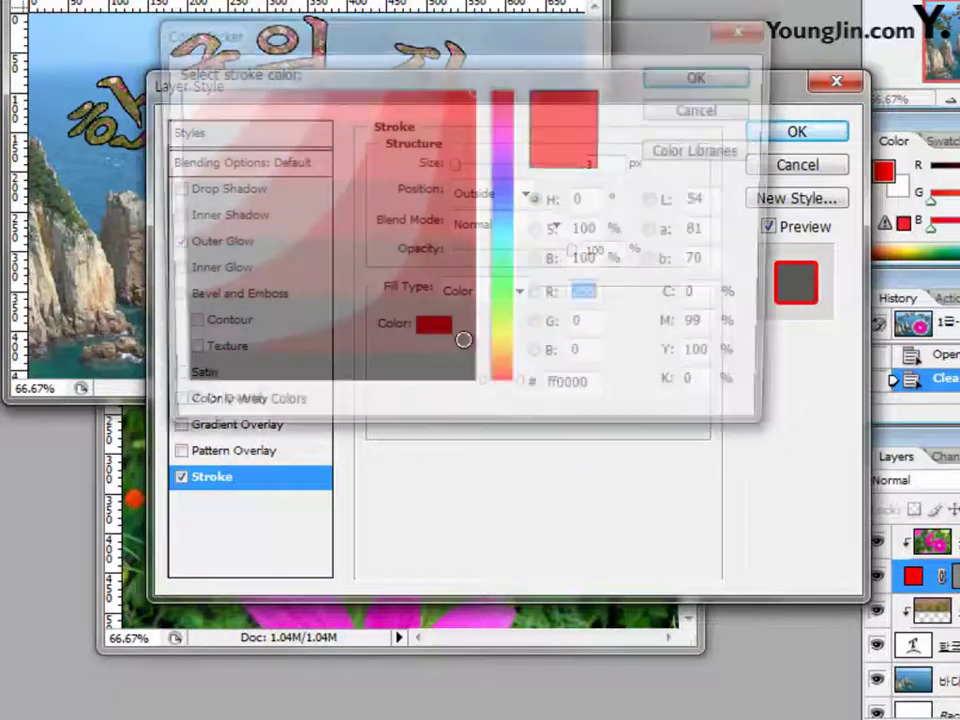
{"action": "left_click_drag", "start_coordinate": [597, 395], "coordinate": [519, 398]}
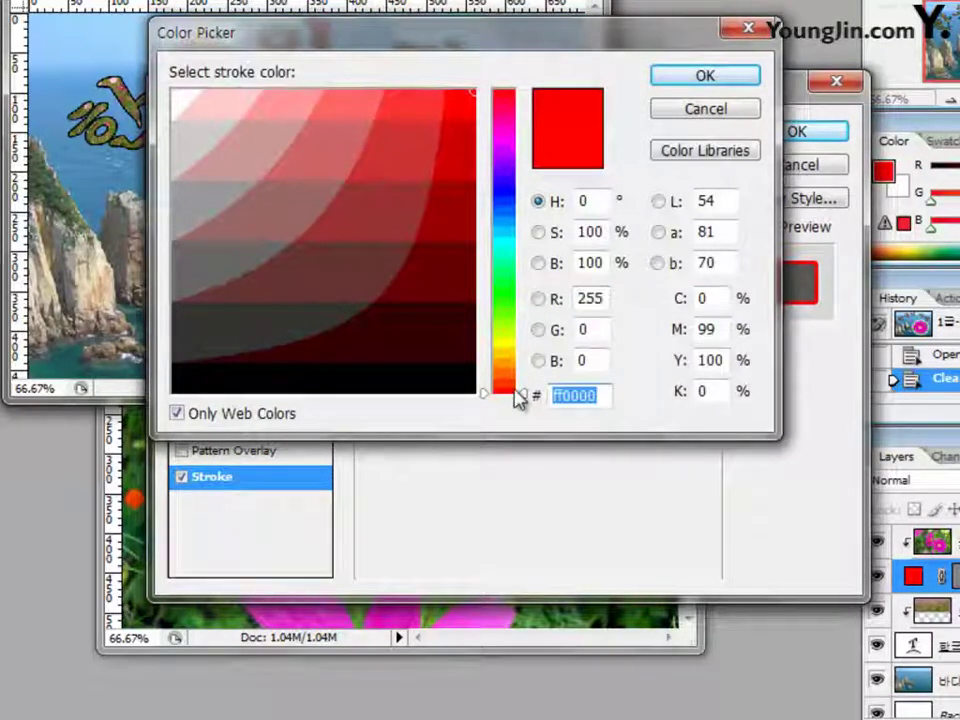
{"action": "left_click", "coordinate": [175, 101]}
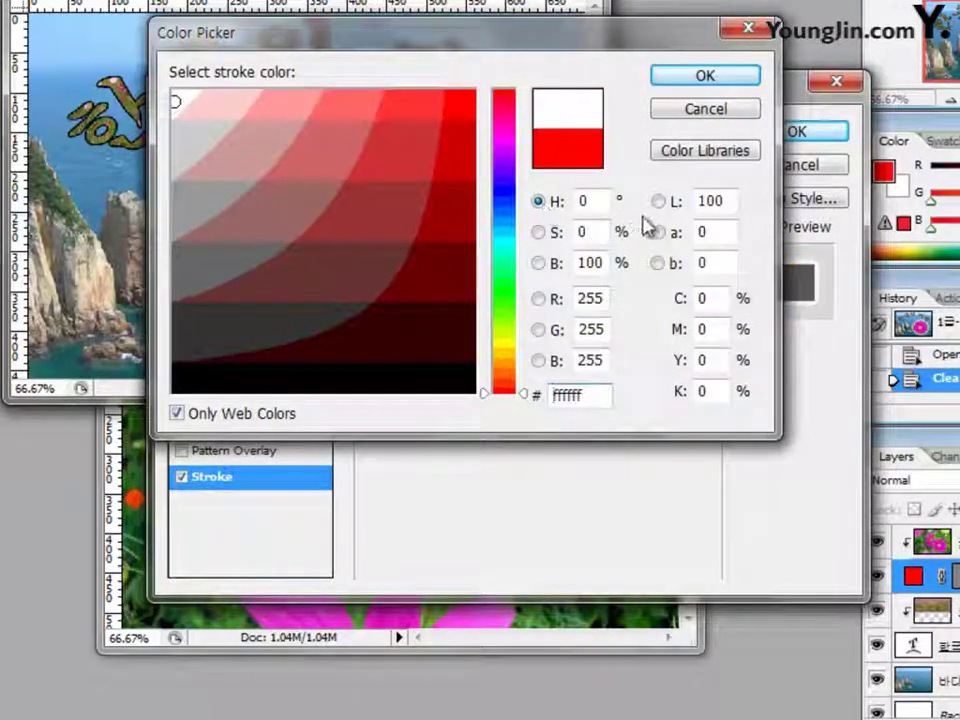
{"action": "left_click", "coordinate": [690, 78]}
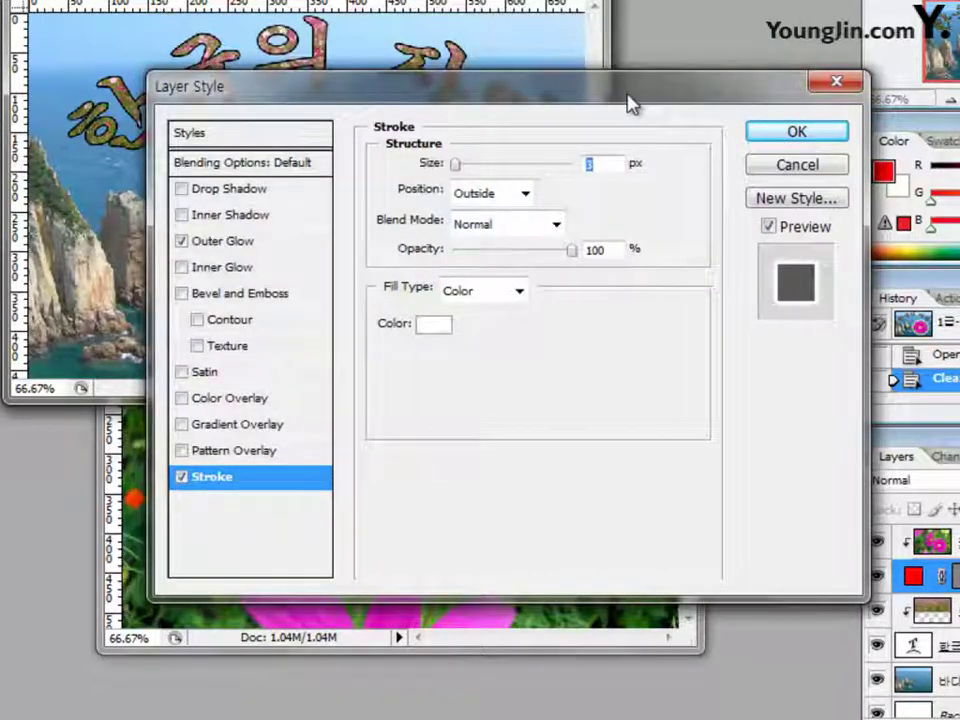
{"action": "left_click_drag", "start_coordinate": [628, 101], "coordinate": [594, 258]}
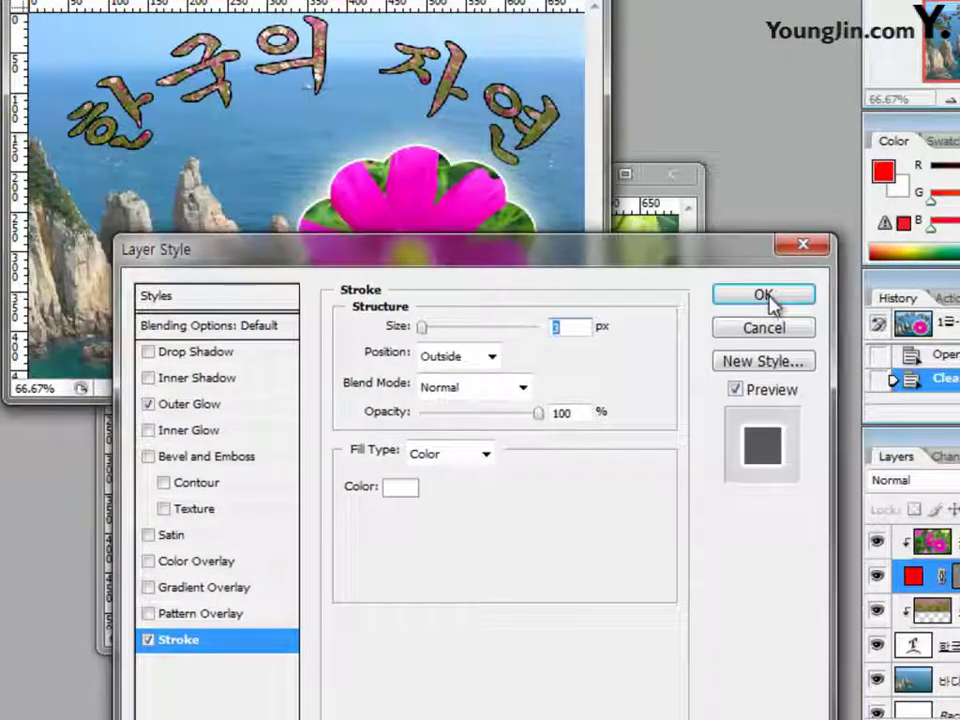
{"action": "left_click", "coordinate": [769, 298]}
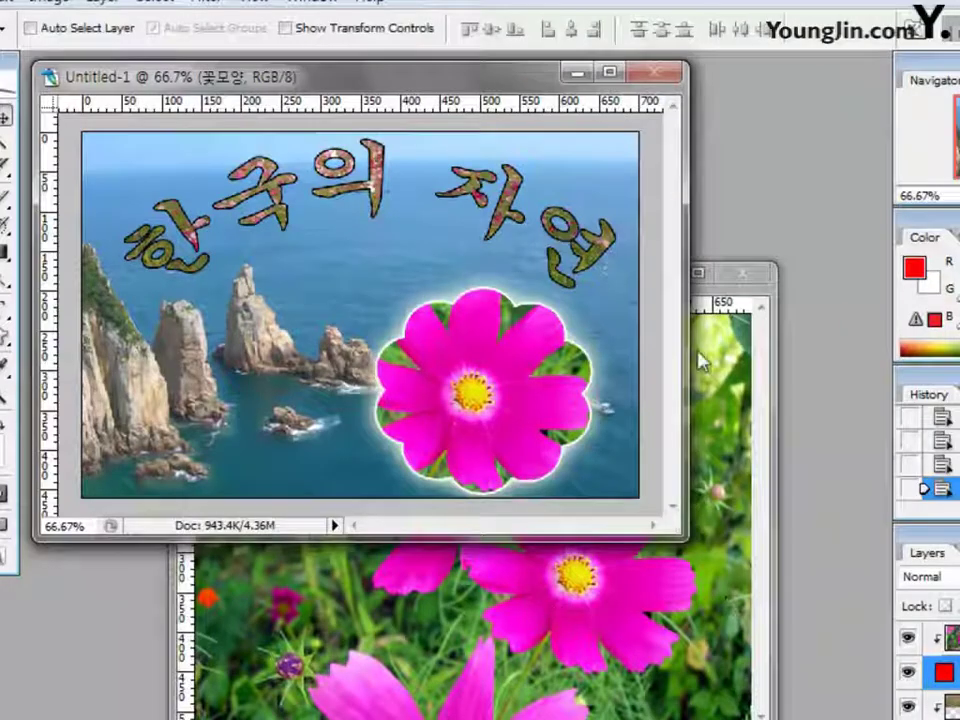
Close the flower photo document and check the Edit menu without running a command
{"action": "left_click", "coordinate": [742, 273]}
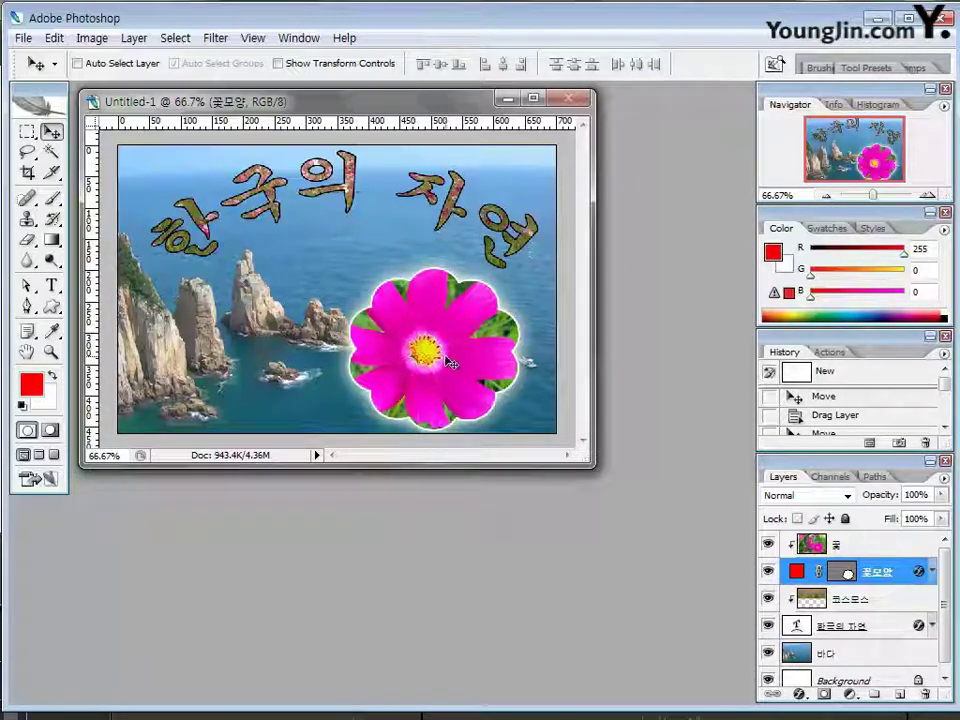
{"action": "left_click", "coordinate": [54, 38]}
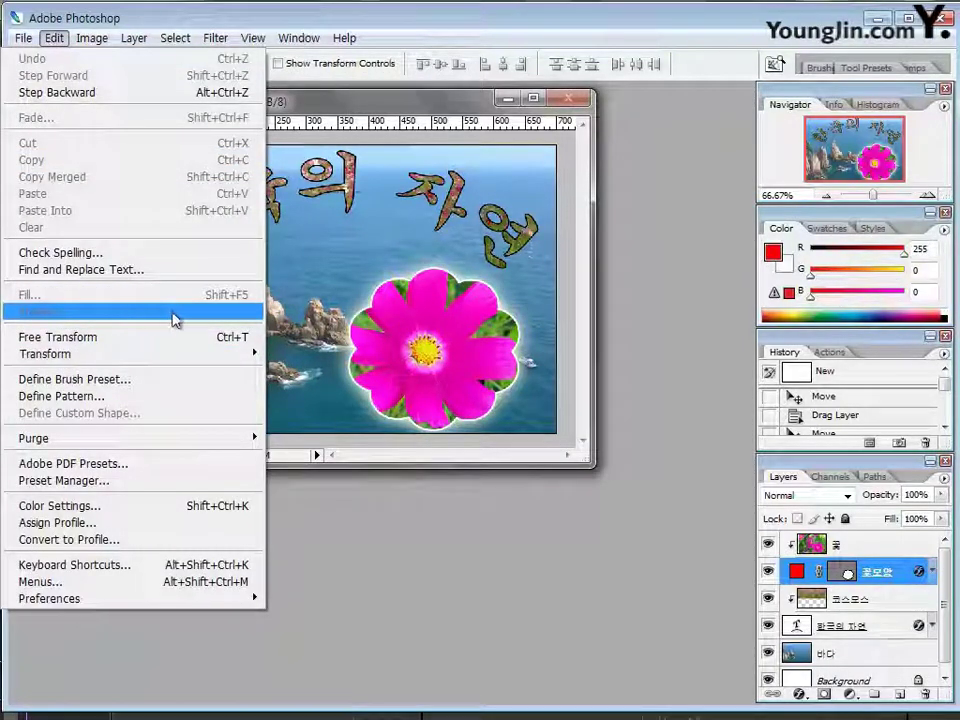
{"action": "left_click", "coordinate": [647, 378]}
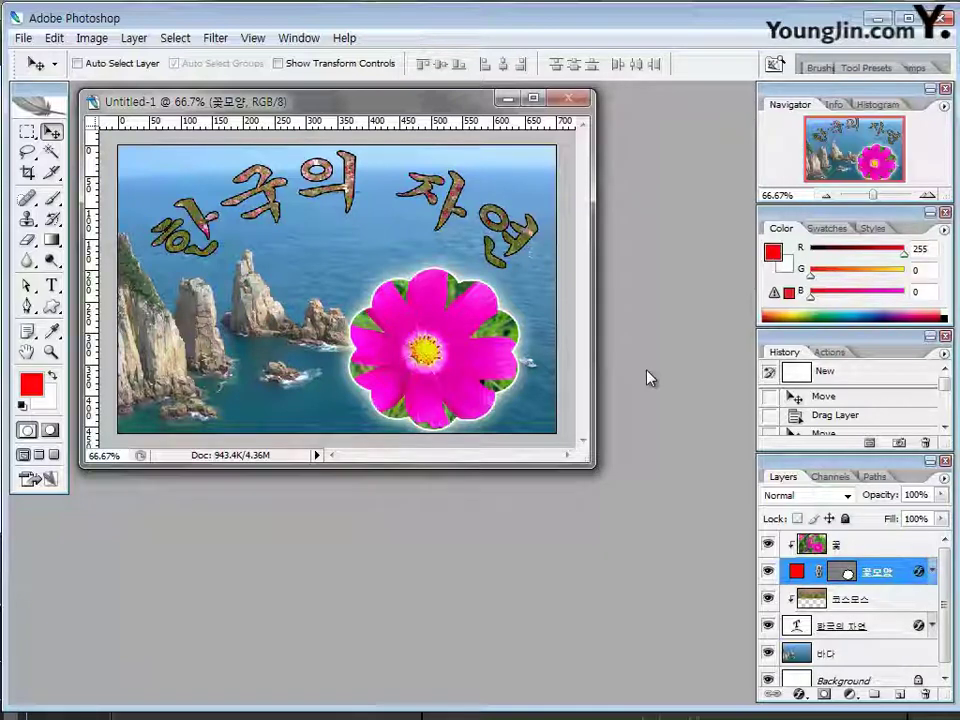
{"action": "left_click", "coordinate": [53, 38]}
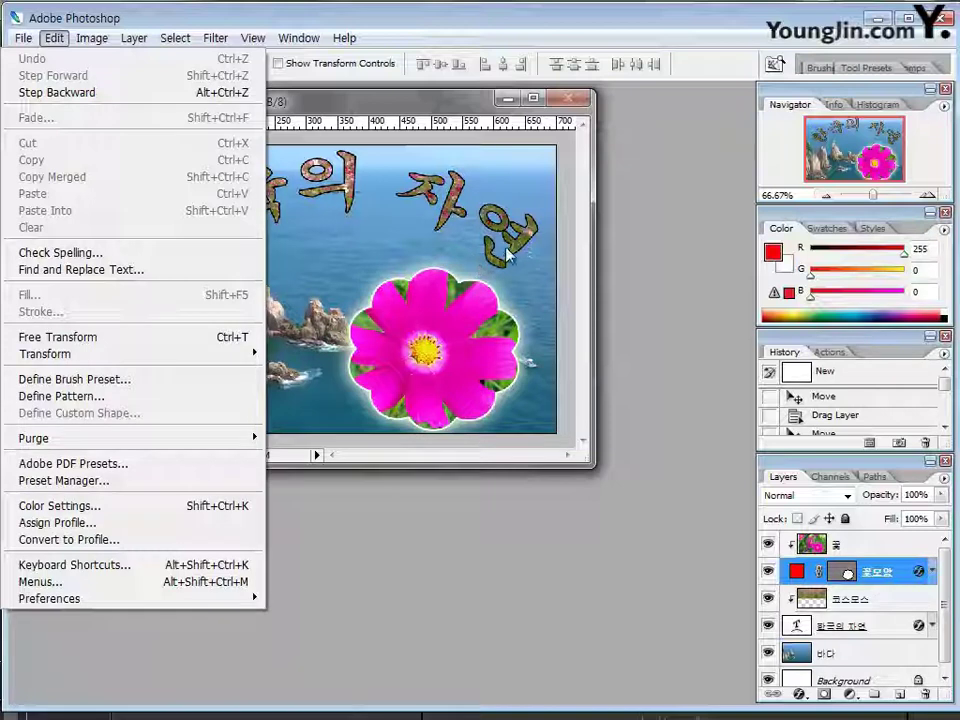
{"action": "left_click", "coordinate": [630, 282]}
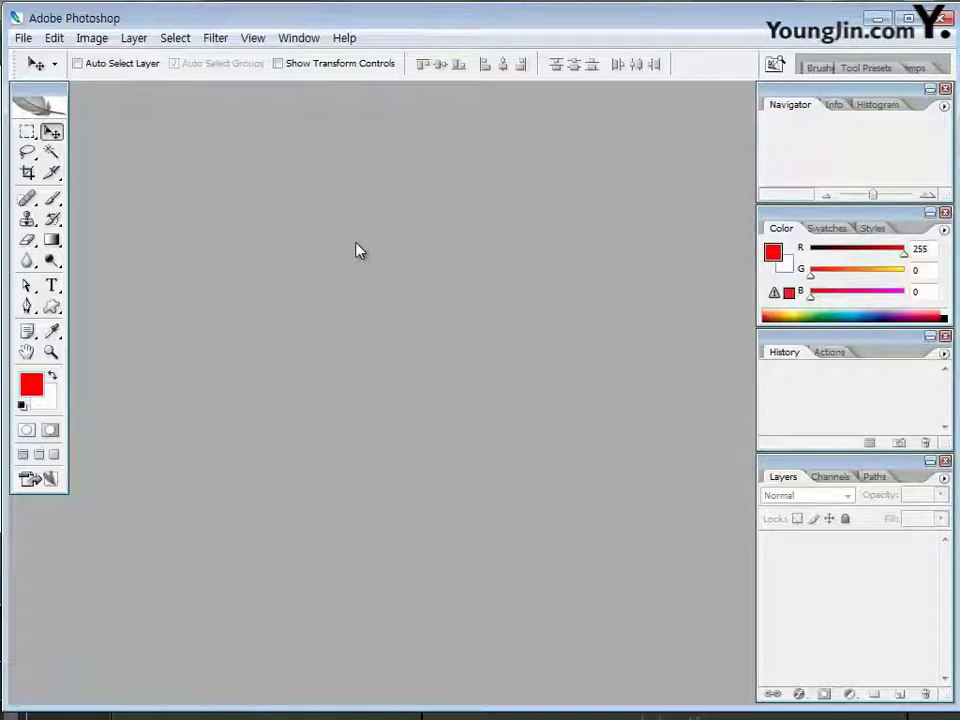
Create a new 500 × 340 pixel document and fit its window around the canvas
{"action": "key", "text": "ctrl+n"}
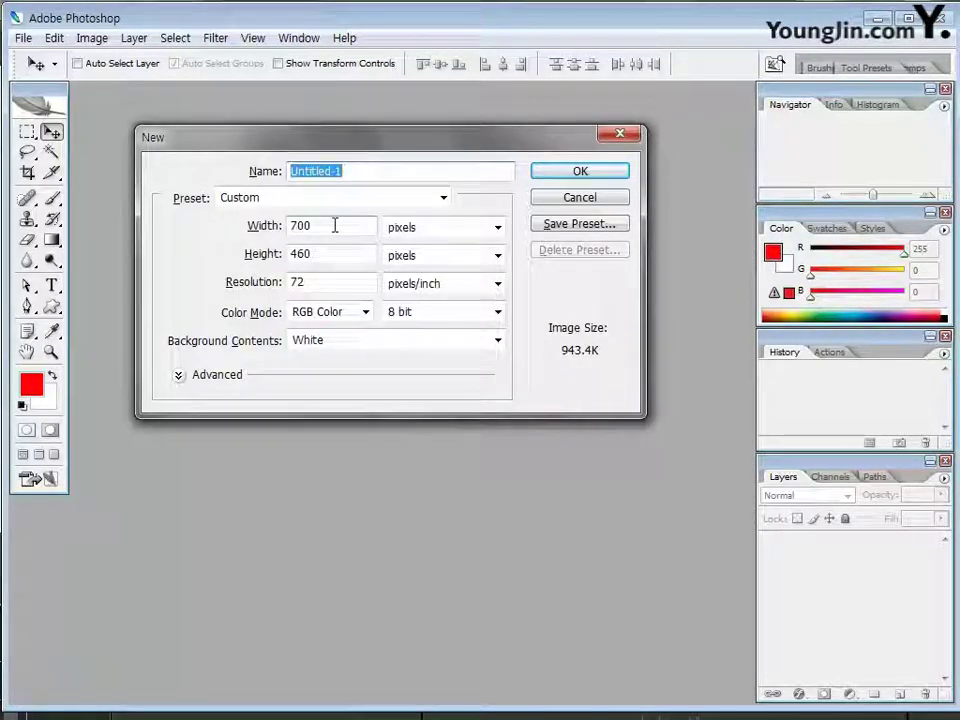
{"action": "double_click", "coordinate": [334, 225]}
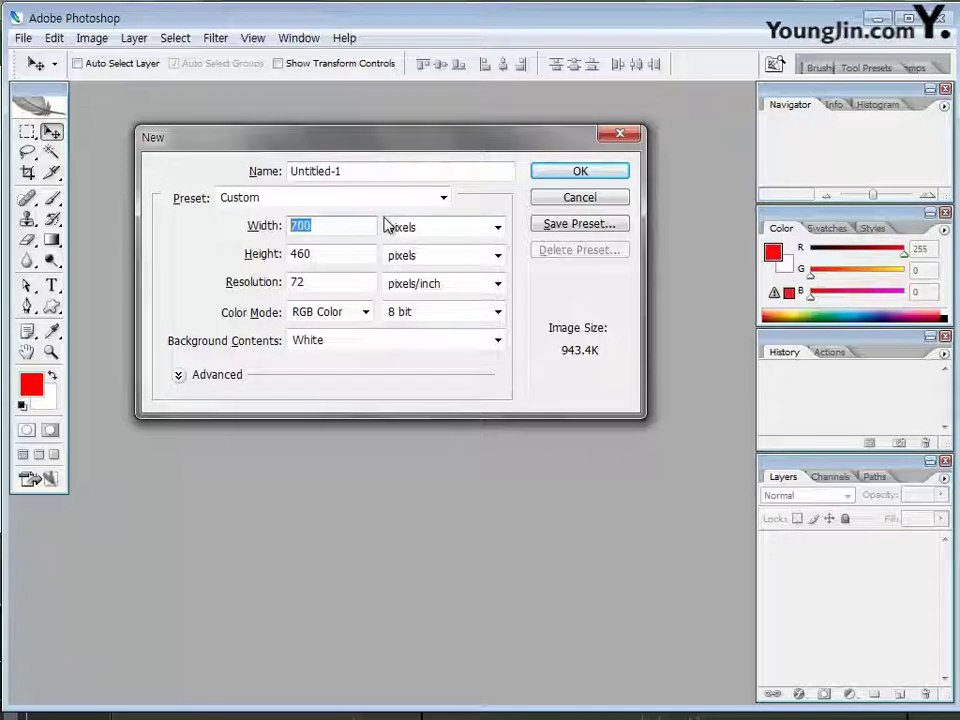
{"action": "type", "text": "500"}
{"action": "key", "text": "Tab"}
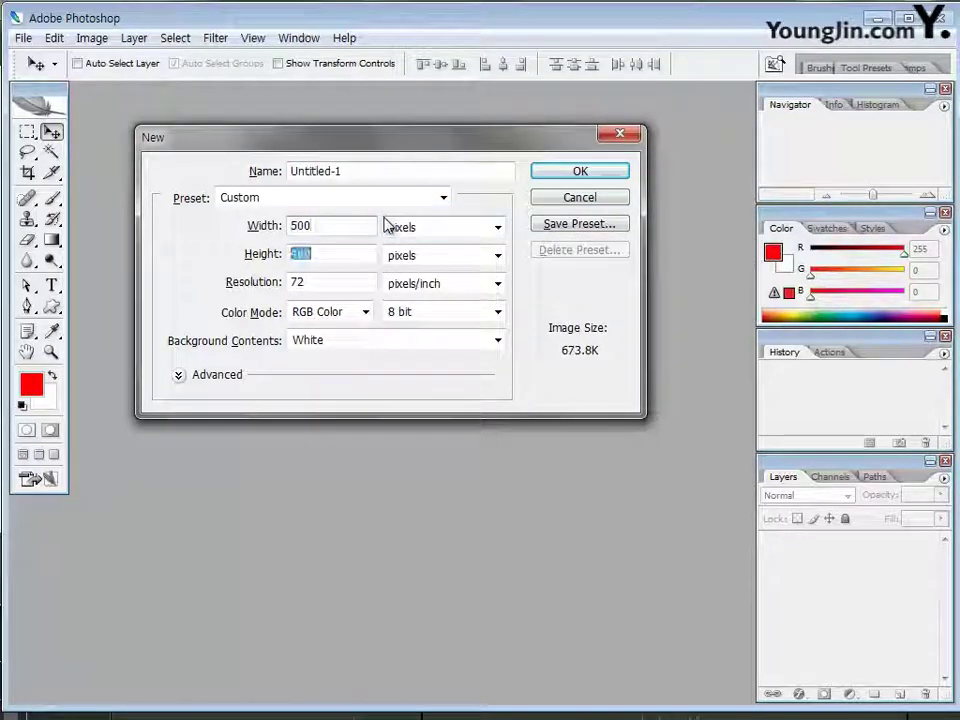
{"action": "type", "text": "340"}
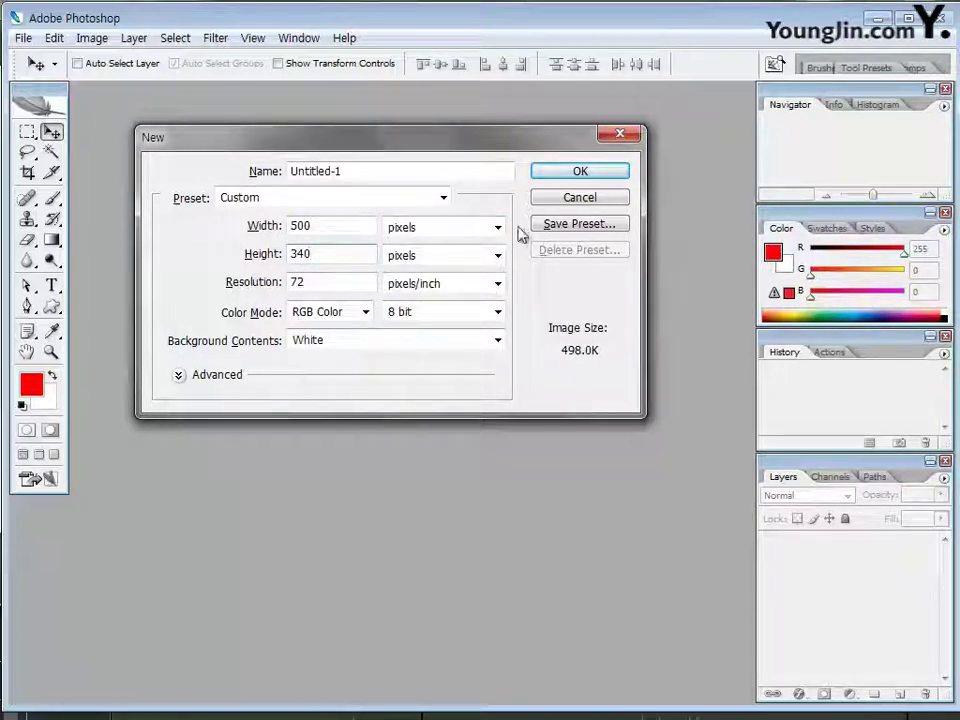
{"action": "left_click", "coordinate": [553, 175]}
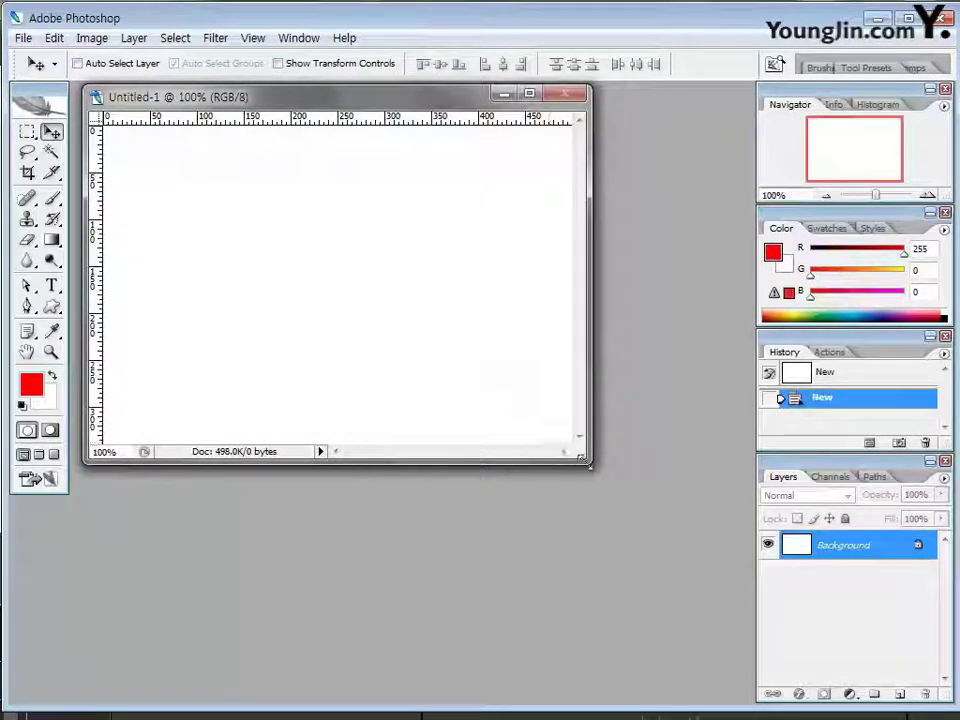
{"action": "left_click_drag", "start_coordinate": [588, 460], "coordinate": [625, 495]}
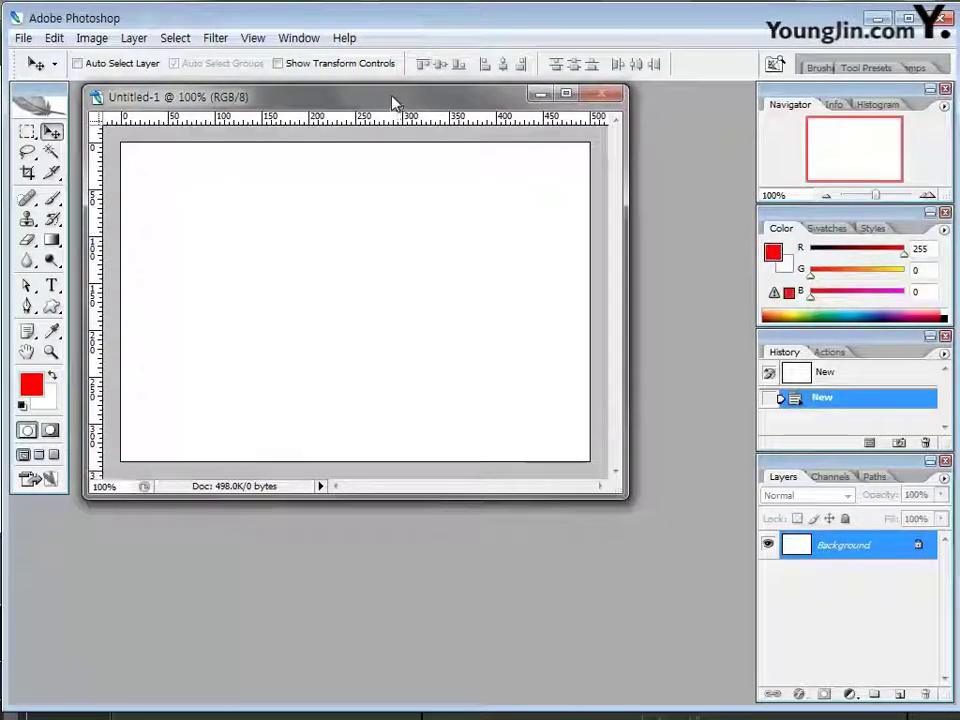
{"action": "left_click_drag", "start_coordinate": [393, 108], "coordinate": [388, 113]}
{"action": "left_click_drag", "start_coordinate": [624, 506], "coordinate": [595, 482]}
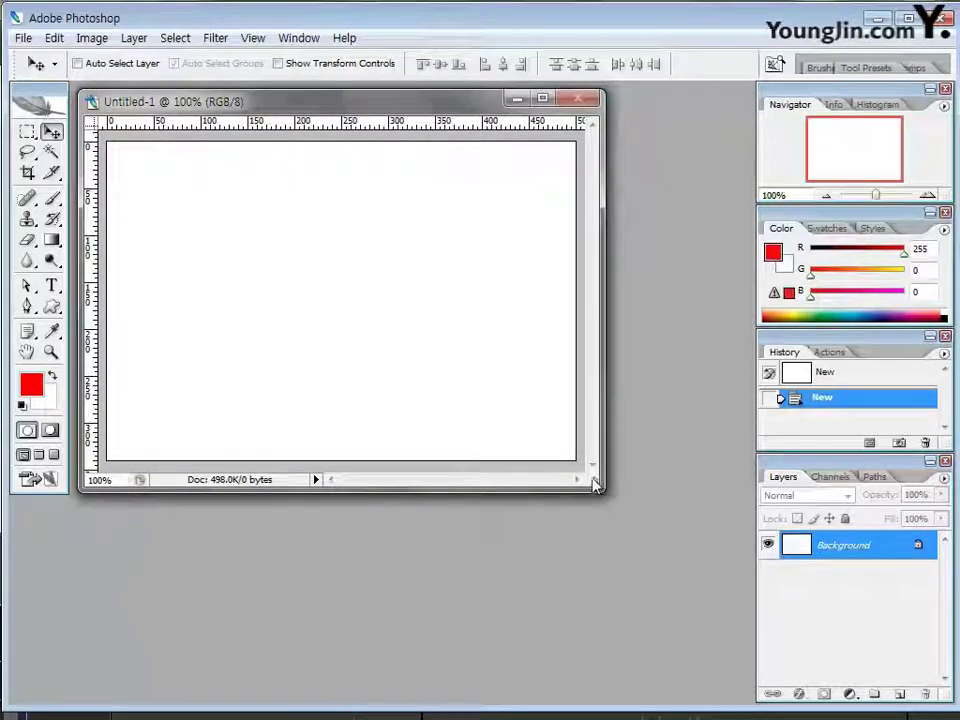
Open the red-flower photo 2급-8 from the file browser
{"action": "double_click", "coordinate": [660, 288]}
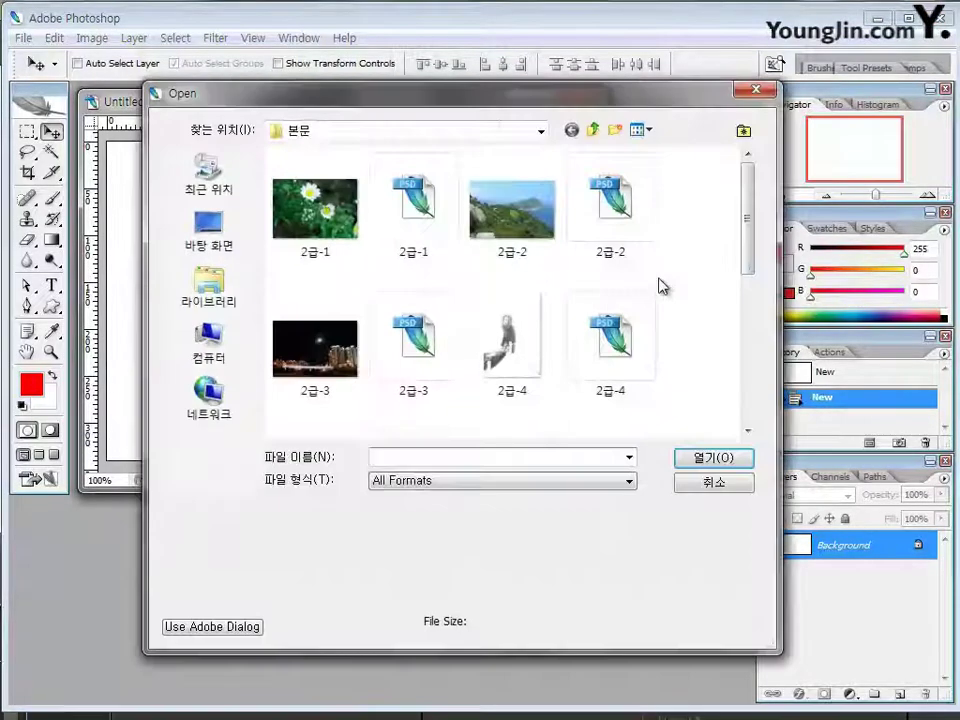
{"action": "left_click_drag", "start_coordinate": [756, 261], "coordinate": [754, 358]}
{"action": "left_click", "coordinate": [315, 395]}
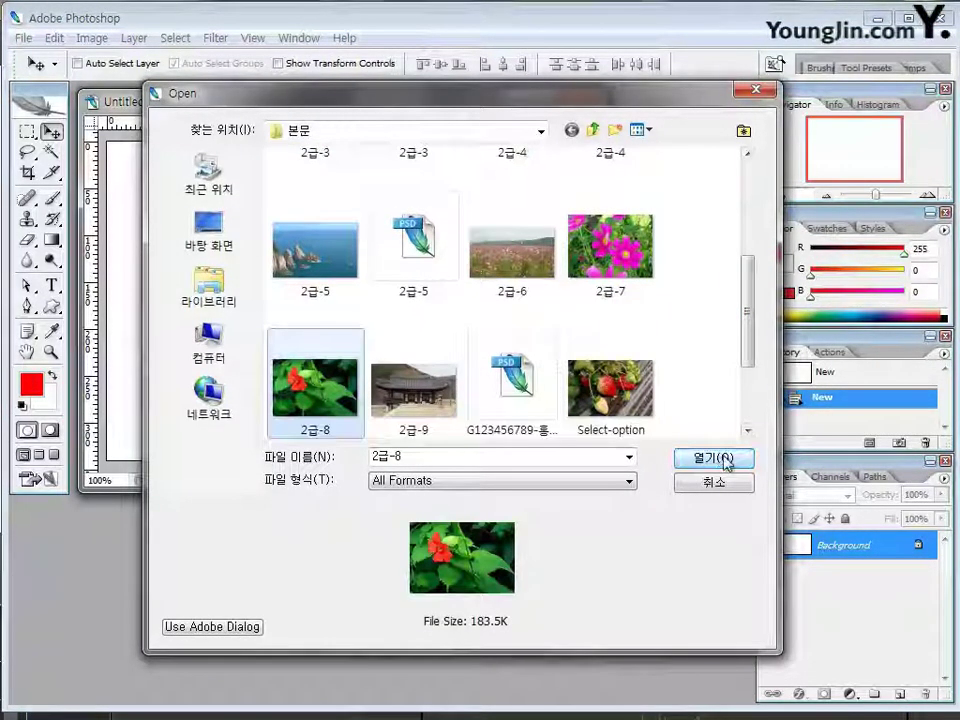
{"action": "left_click", "coordinate": [728, 456]}
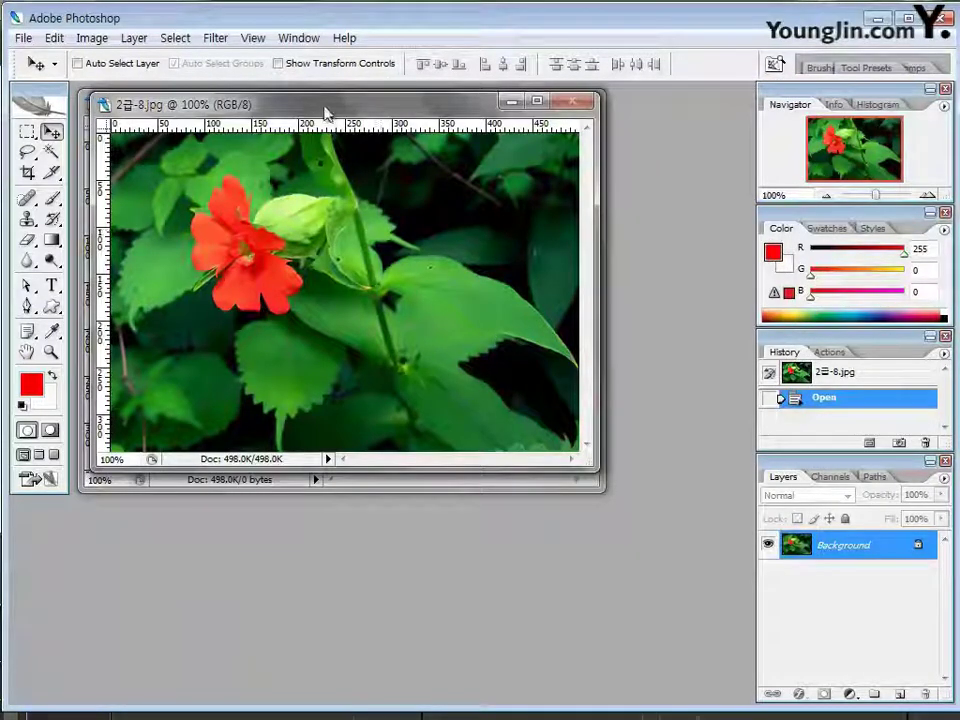
Drag the flower photo onto the Untitled-1 canvas as a new layer and close the original
{"action": "left_click_drag", "start_coordinate": [326, 111], "coordinate": [327, 225]}
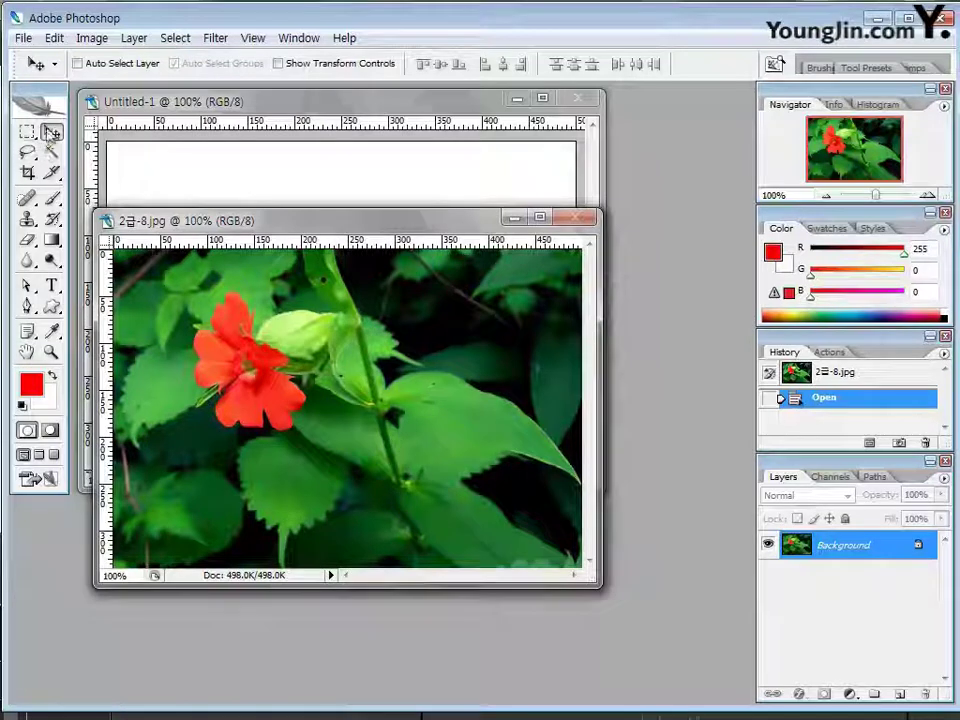
{"action": "left_click_drag", "start_coordinate": [403, 374], "coordinate": [436, 320]}
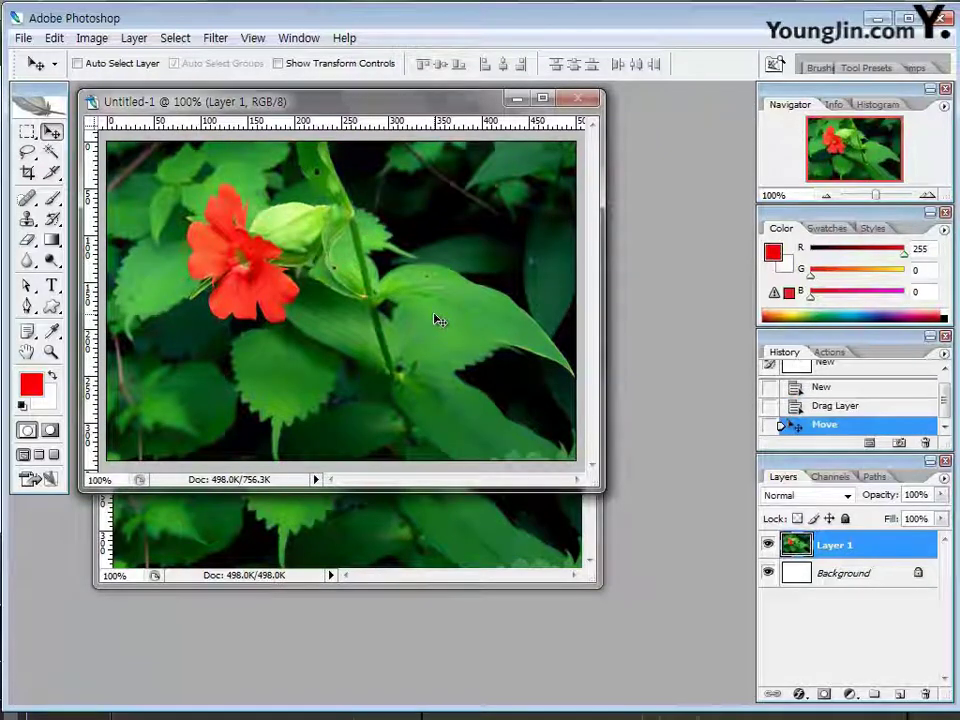
{"action": "left_click", "coordinate": [476, 525]}
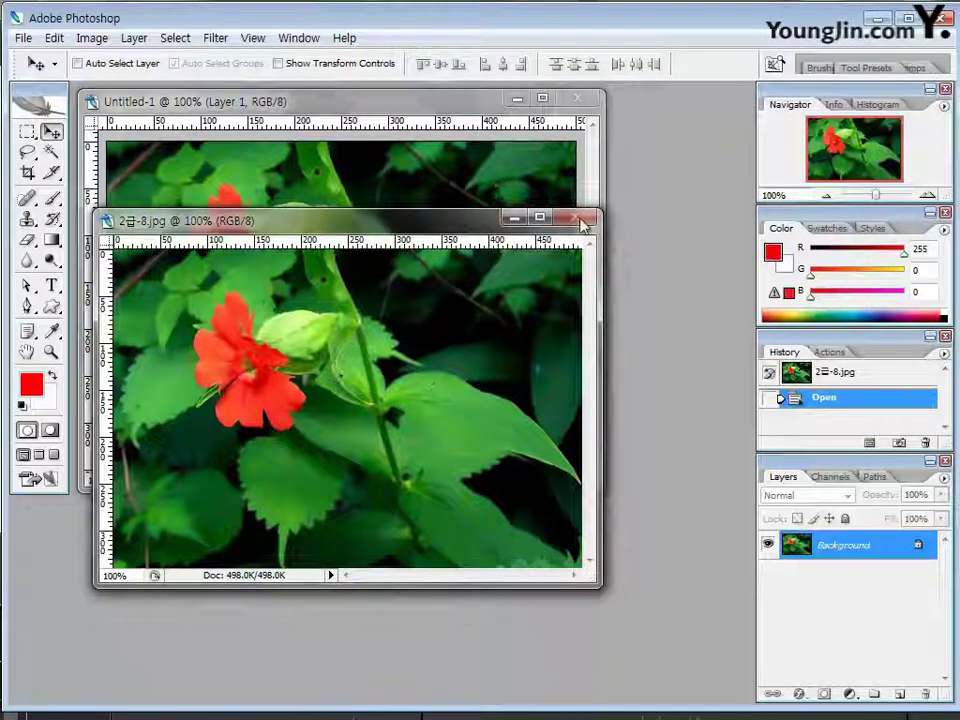
{"action": "left_click", "coordinate": [584, 218]}
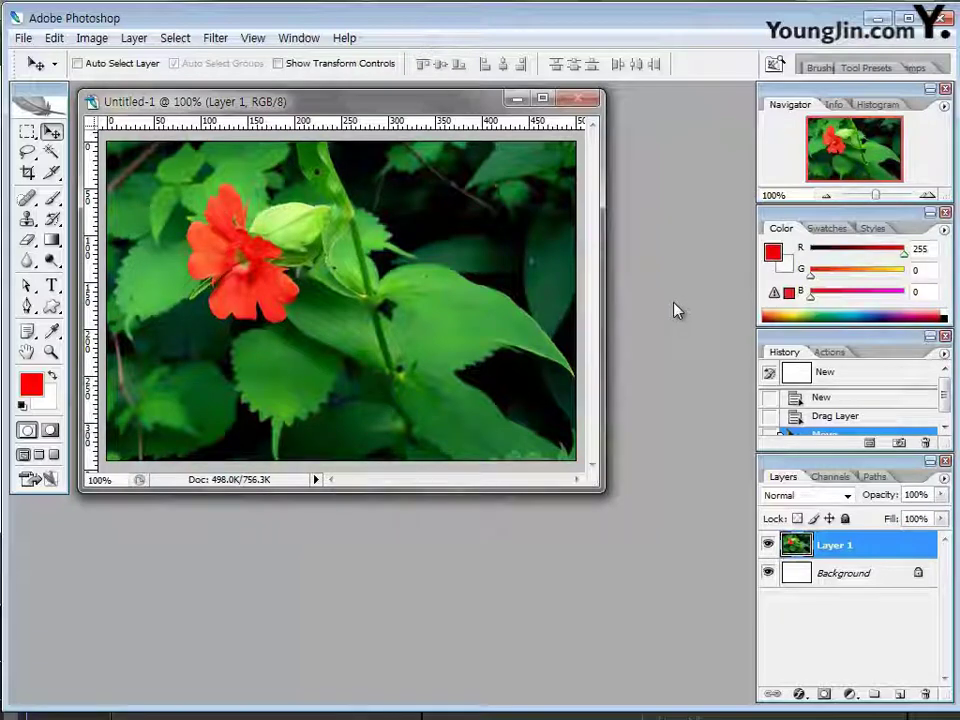
{"action": "left_click", "coordinate": [27, 218]}
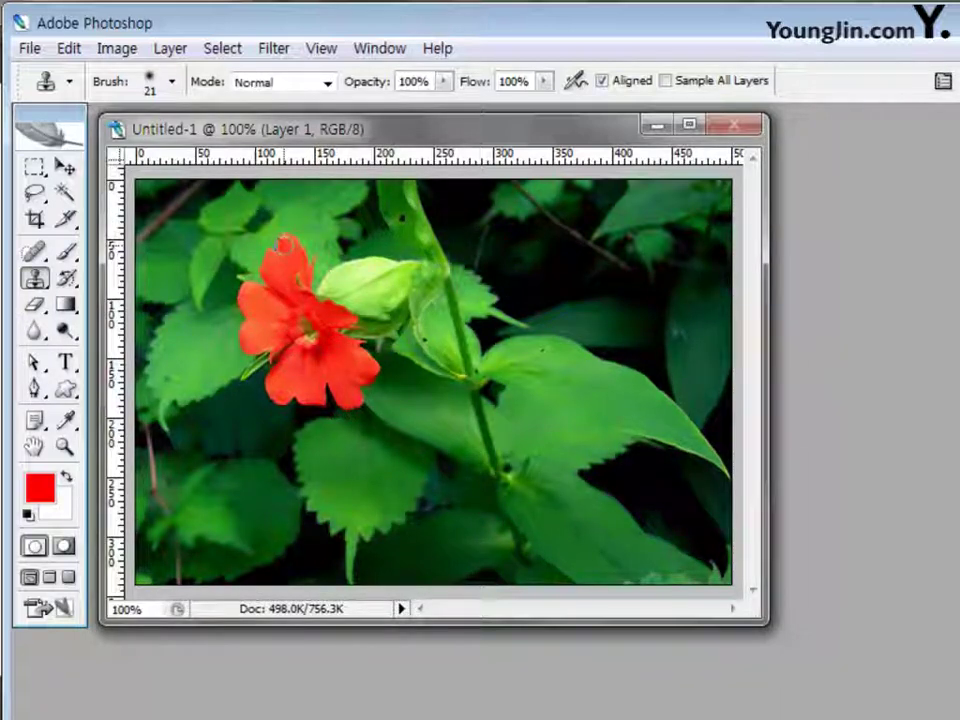
Resize the clone brush and stamp the first flower strokes into the upper-right area
{"action": "key", "text": "bracketright"}
{"action": "key", "text": "bracketright"}
{"action": "key", "text": "bracketright"}
{"action": "key", "text": "bracketright"}
{"action": "key", "text": "bracketright"}
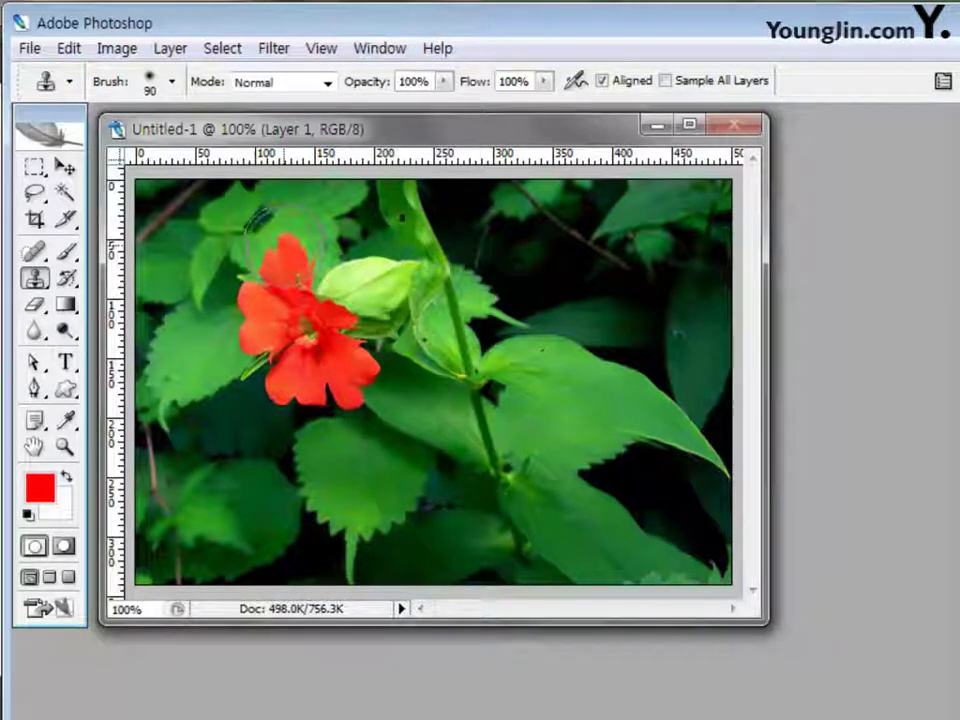
{"action": "key", "text": "bracketleft"}
{"action": "key", "text": "bracketleft"}
{"action": "key", "text": "bracketleft"}
{"action": "key", "text": "bracketleft"}
{"action": "key", "text": "bracketleft"}
{"action": "key", "text": "bracketleft"}
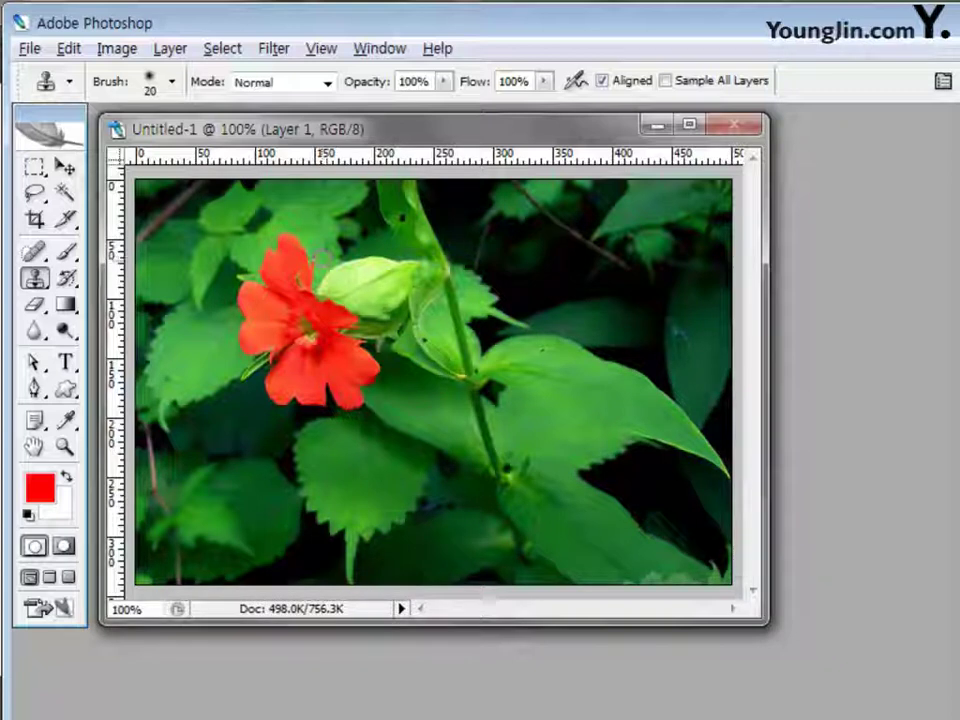
{"action": "left_click", "coordinate": [594, 233], "text": "alt"}
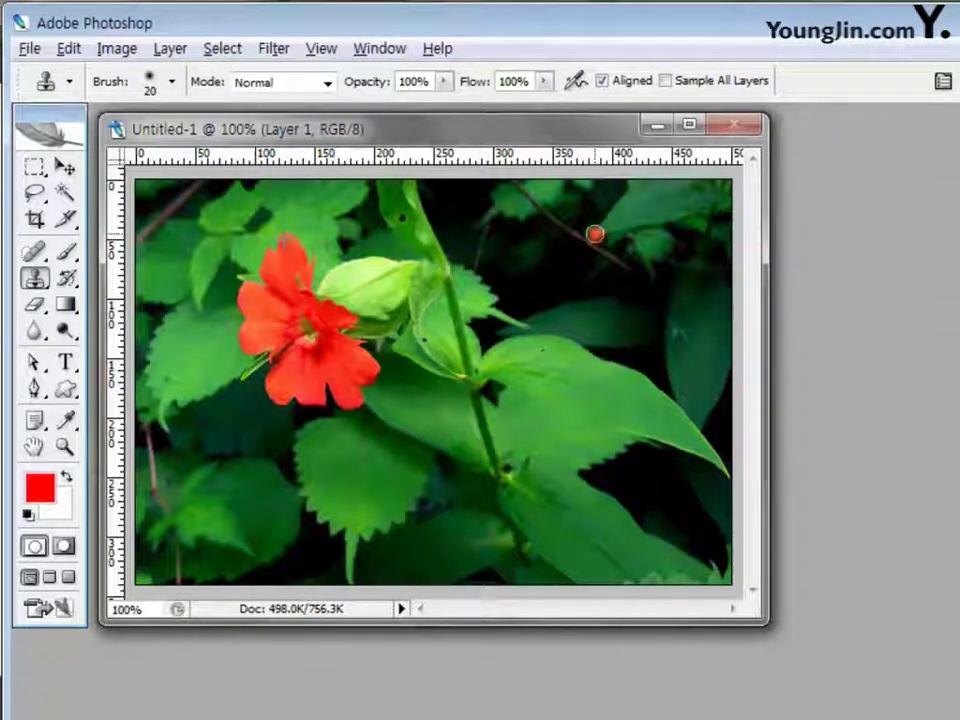
{"action": "mouse_move", "coordinate": [594, 234]}
{"action": "left_mouse_down"}
{"action": "mouse_move", "coordinate": [582, 281]}
{"action": "mouse_move", "coordinate": [549, 292]}
{"action": "mouse_move", "coordinate": [565, 310]}
{"action": "mouse_move", "coordinate": [560, 336]}
{"action": "mouse_move", "coordinate": [595, 344]}
{"action": "mouse_move", "coordinate": [594, 393]}
{"action": "mouse_move", "coordinate": [629, 388]}
{"action": "mouse_move", "coordinate": [631, 370]}
{"action": "mouse_move", "coordinate": [666, 390]}
{"action": "mouse_move", "coordinate": [685, 352]}
{"action": "mouse_move", "coordinate": [666, 343]}
{"action": "mouse_move", "coordinate": [660, 315]}
{"action": "mouse_move", "coordinate": [669, 300]}
{"action": "mouse_move", "coordinate": [686, 305]}
{"action": "mouse_move", "coordinate": [703, 289]}
{"action": "mouse_move", "coordinate": [712, 266]}
{"action": "mouse_move", "coordinate": [709, 255]}
{"action": "mouse_move", "coordinate": [673, 255]}
{"action": "mouse_move", "coordinate": [633, 291]}
{"action": "left_mouse_up"}
Clone the second flower's petals and bud on the right, undoing bad strokes along the way
{"action": "left_click_drag", "start_coordinate": [632, 290], "coordinate": [614, 256]}
{"action": "key", "text": "ctrl+z"}
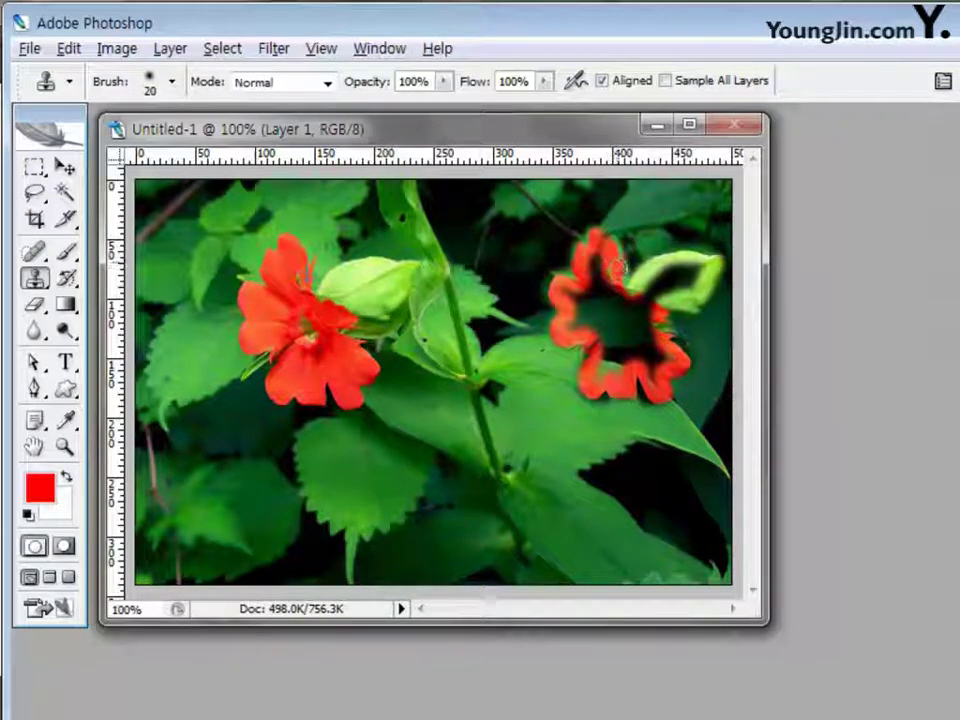
{"action": "key", "text": "ctrl+alt+z"}
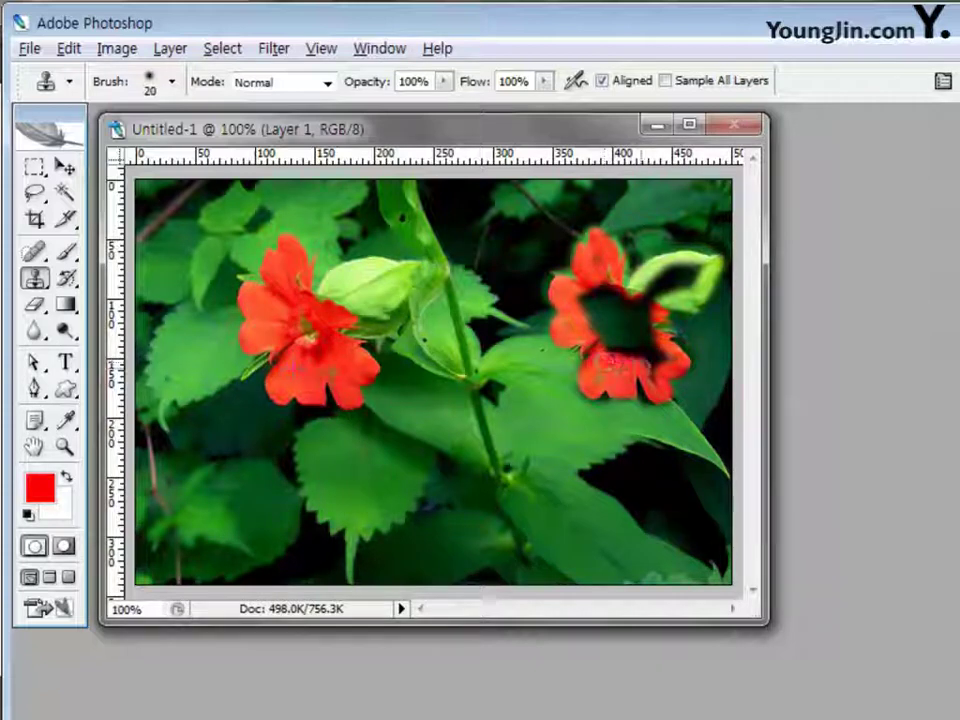
{"action": "left_click_drag", "start_coordinate": [595, 360], "coordinate": [648, 381]}
{"action": "key", "text": "ctrl+alt+z"}
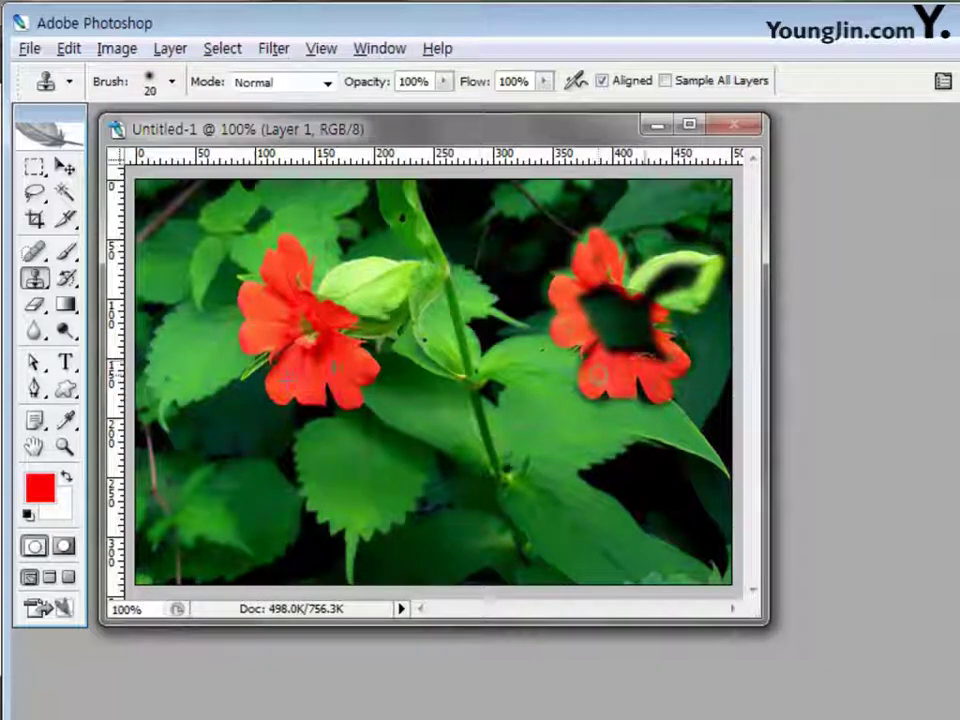
{"action": "mouse_move", "coordinate": [653, 286]}
{"action": "left_mouse_down"}
{"action": "mouse_move", "coordinate": [692, 273]}
{"action": "mouse_move", "coordinate": [699, 262]}
{"action": "mouse_move", "coordinate": [675, 268]}
{"action": "mouse_move", "coordinate": [693, 261]}
{"action": "left_mouse_up"}
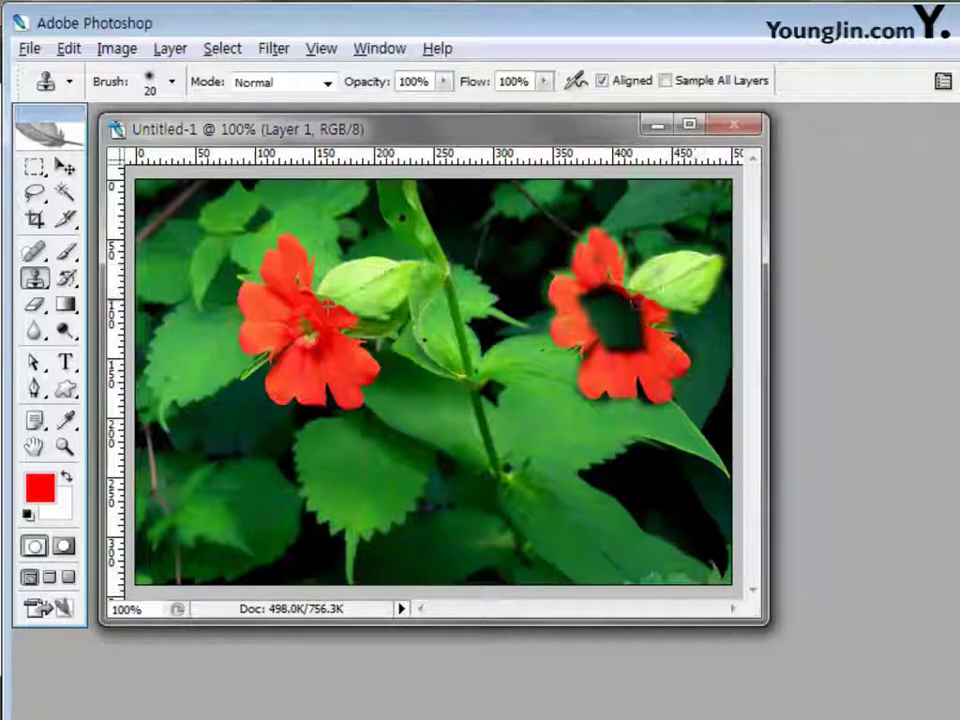
{"action": "mouse_move", "coordinate": [638, 304]}
{"action": "left_mouse_down"}
{"action": "mouse_move", "coordinate": [607, 284]}
{"action": "mouse_move", "coordinate": [600, 312]}
{"action": "mouse_move", "coordinate": [634, 342]}
{"action": "mouse_move", "coordinate": [640, 296]}
{"action": "mouse_move", "coordinate": [733, 274]}
{"action": "mouse_move", "coordinate": [729, 321]}
{"action": "left_mouse_up"}
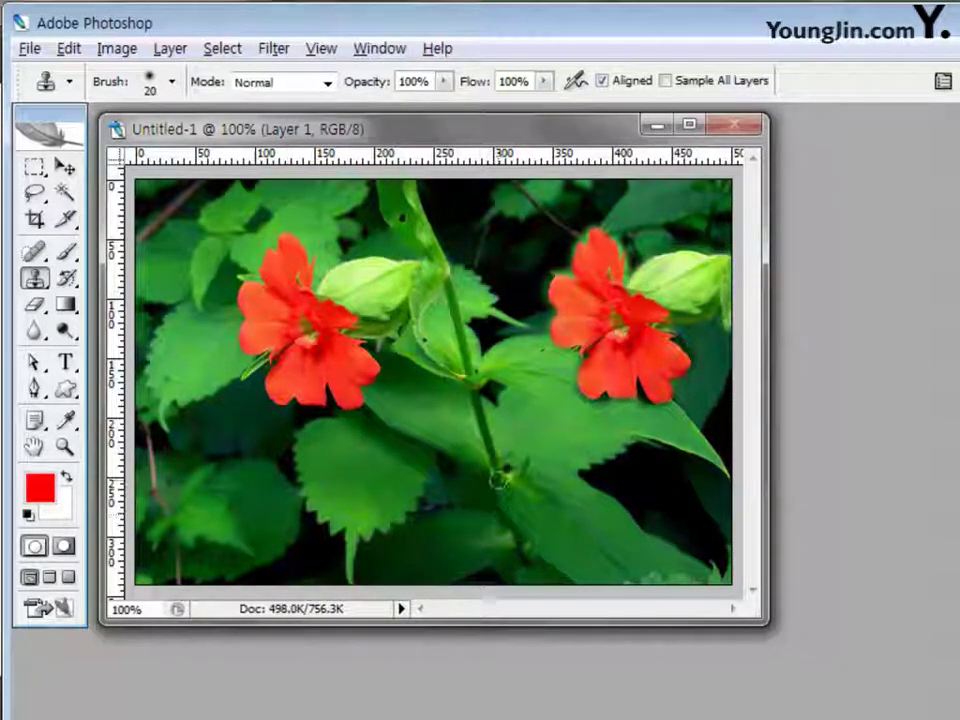
Clone a third red flower and a pale bud near the bottom stem
{"action": "mouse_move", "coordinate": [499, 476]}
{"action": "left_mouse_down"}
{"action": "mouse_move", "coordinate": [482, 525]}
{"action": "mouse_move", "coordinate": [462, 522]}
{"action": "mouse_move", "coordinate": [454, 548]}
{"action": "mouse_move", "coordinate": [467, 558]}
{"action": "mouse_move", "coordinate": [459, 574]}
{"action": "mouse_move", "coordinate": [493, 584]}
{"action": "mouse_move", "coordinate": [491, 594]}
{"action": "mouse_move", "coordinate": [515, 571]}
{"action": "mouse_move", "coordinate": [545, 574]}
{"action": "mouse_move", "coordinate": [553, 586]}
{"action": "mouse_move", "coordinate": [510, 585]}
{"action": "mouse_move", "coordinate": [543, 549]}
{"action": "mouse_move", "coordinate": [528, 528]}
{"action": "mouse_move", "coordinate": [512, 530]}
{"action": "mouse_move", "coordinate": [498, 552]}
{"action": "mouse_move", "coordinate": [471, 543]}
{"action": "mouse_move", "coordinate": [482, 562]}
{"action": "mouse_move", "coordinate": [466, 537]}
{"action": "mouse_move", "coordinate": [519, 563]}
{"action": "mouse_move", "coordinate": [510, 492]}
{"action": "left_mouse_up"}
{"action": "mouse_move", "coordinate": [545, 533]}
{"action": "left_mouse_down"}
{"action": "mouse_move", "coordinate": [597, 510]}
{"action": "mouse_move", "coordinate": [591, 519]}
{"action": "mouse_move", "coordinate": [550, 509]}
{"action": "mouse_move", "coordinate": [604, 512]}
{"action": "mouse_move", "coordinate": [537, 551]}
{"action": "mouse_move", "coordinate": [603, 549]}
{"action": "mouse_move", "coordinate": [584, 541]}
{"action": "mouse_move", "coordinate": [617, 500]}
{"action": "mouse_move", "coordinate": [628, 501]}
{"action": "mouse_move", "coordinate": [637, 531]}
{"action": "mouse_move", "coordinate": [636, 518]}
{"action": "mouse_move", "coordinate": [655, 518]}
{"action": "mouse_move", "coordinate": [676, 590]}
{"action": "left_mouse_up"}
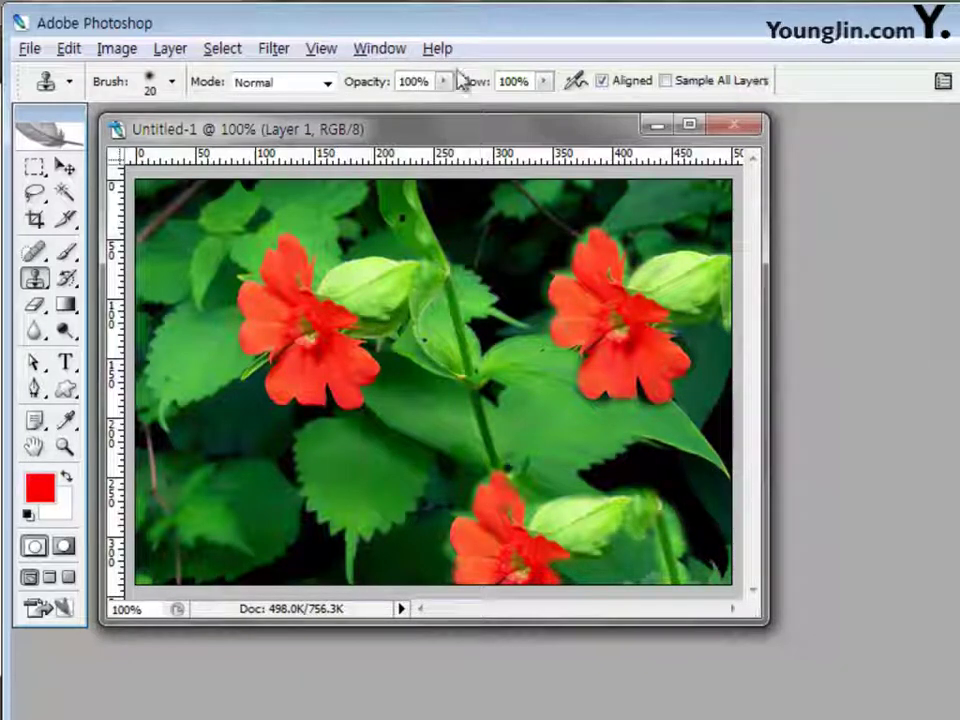
Switch to the Move tool and then back to the Clone Stamp tool
{"action": "key", "text": "v"}
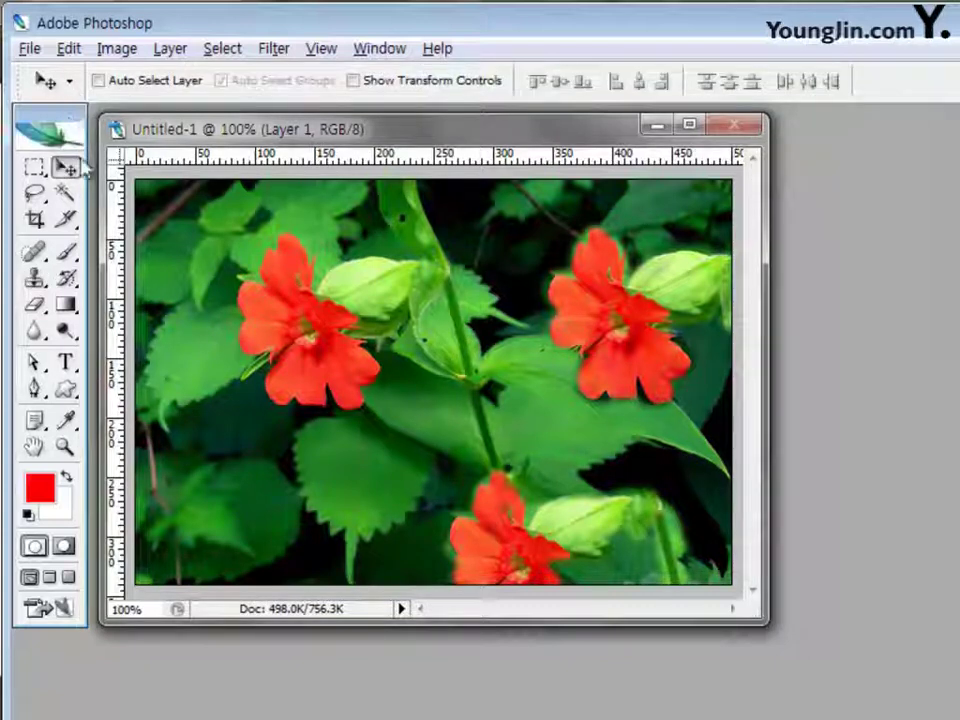
{"action": "left_click", "coordinate": [35, 277]}
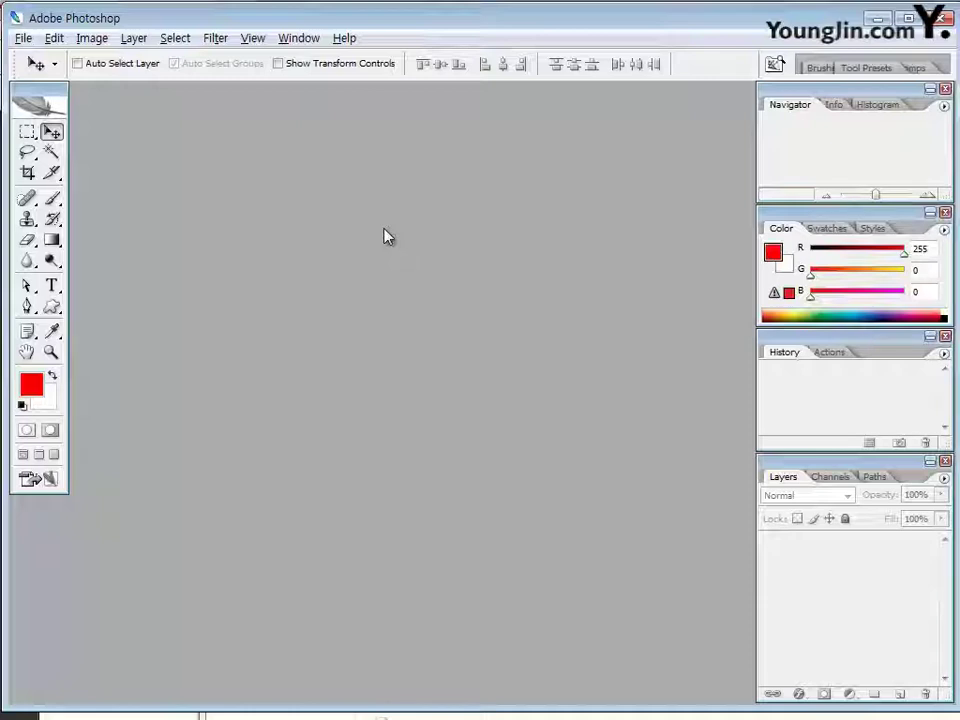
Create a new 400 × 250 pixel document and enlarge its window
{"action": "key", "text": "ctrl+n"}
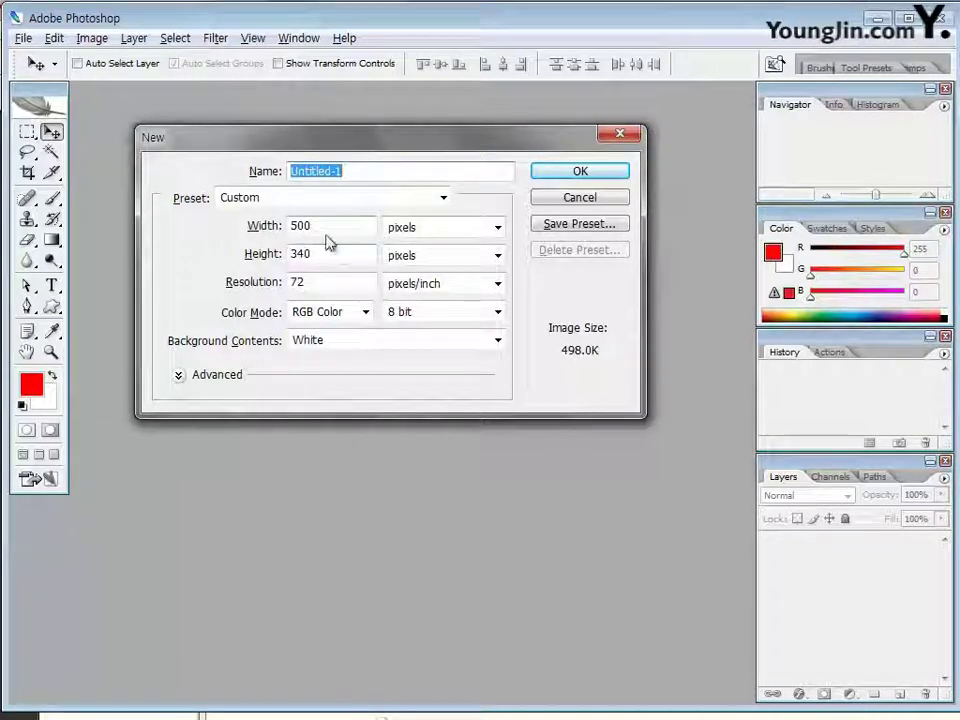
{"action": "key", "text": "Tab"}
{"action": "type", "text": "400"}
{"action": "key", "text": "Tab"}
{"action": "key", "text": "Tab"}
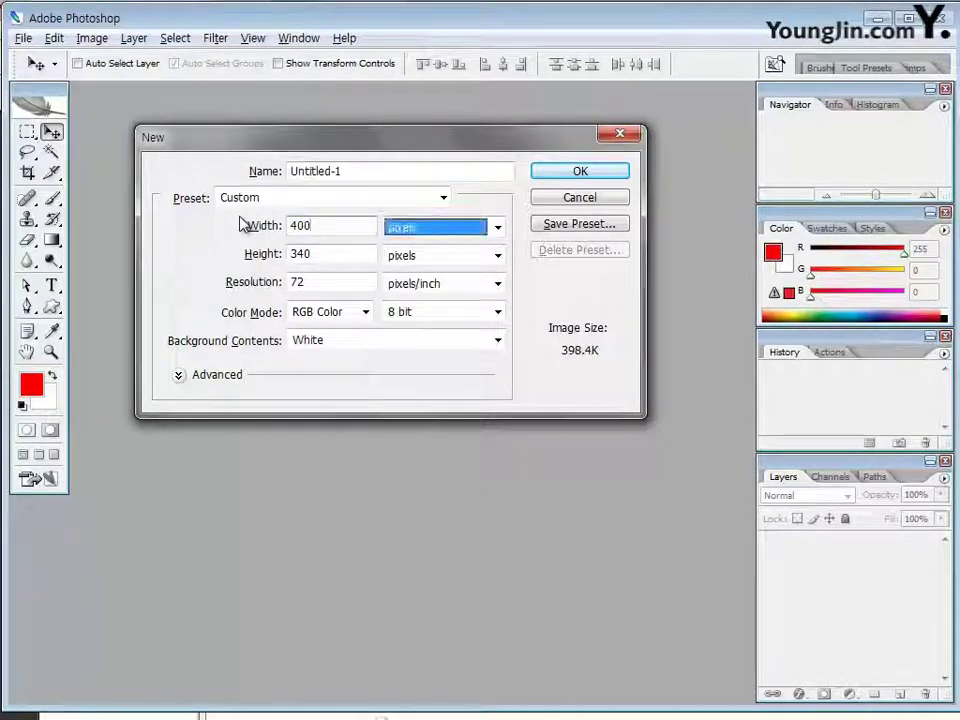
{"action": "type", "text": "250"}
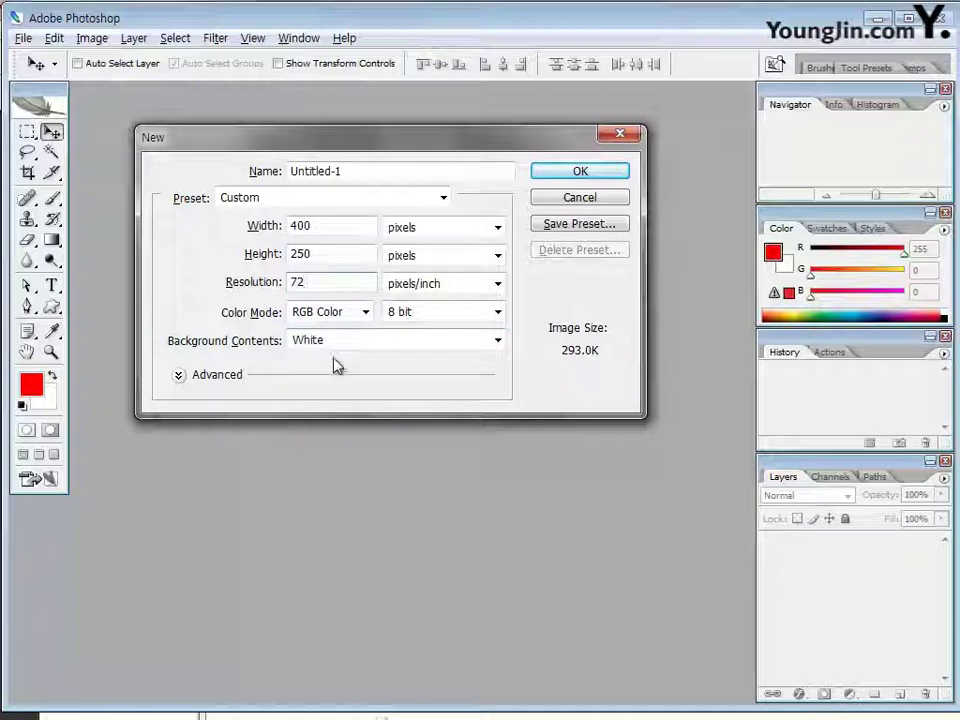
{"action": "left_click", "coordinate": [559, 175]}
{"action": "left_click_drag", "start_coordinate": [497, 386], "coordinate": [533, 412]}
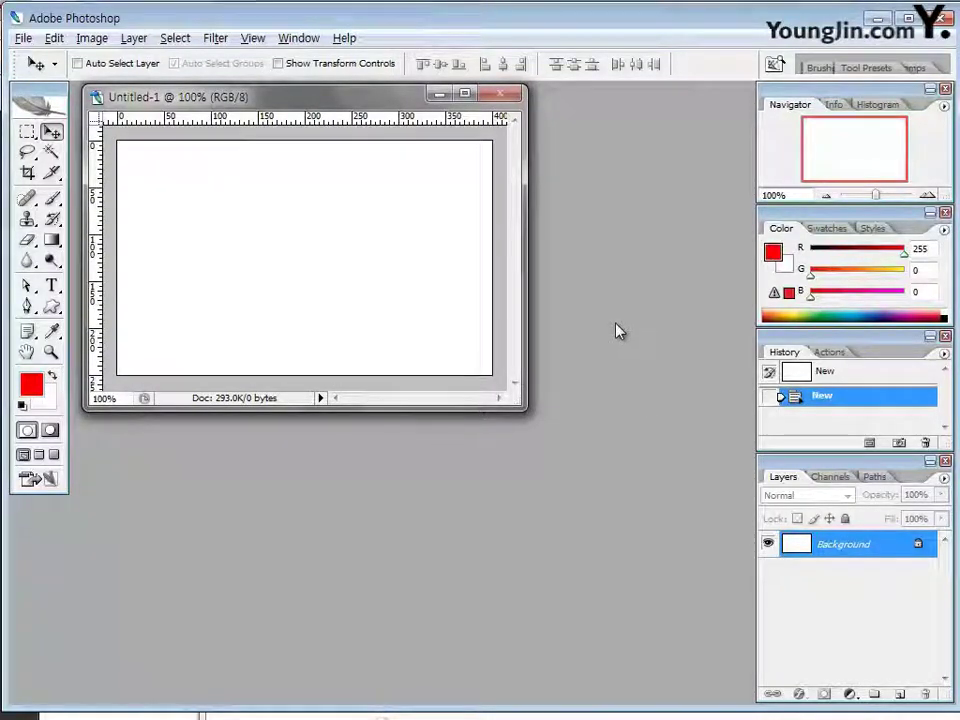
Open Save As for the new canvas in PSD format, entering a person's name plus -1 as file name
{"action": "left_click", "coordinate": [22, 38]}
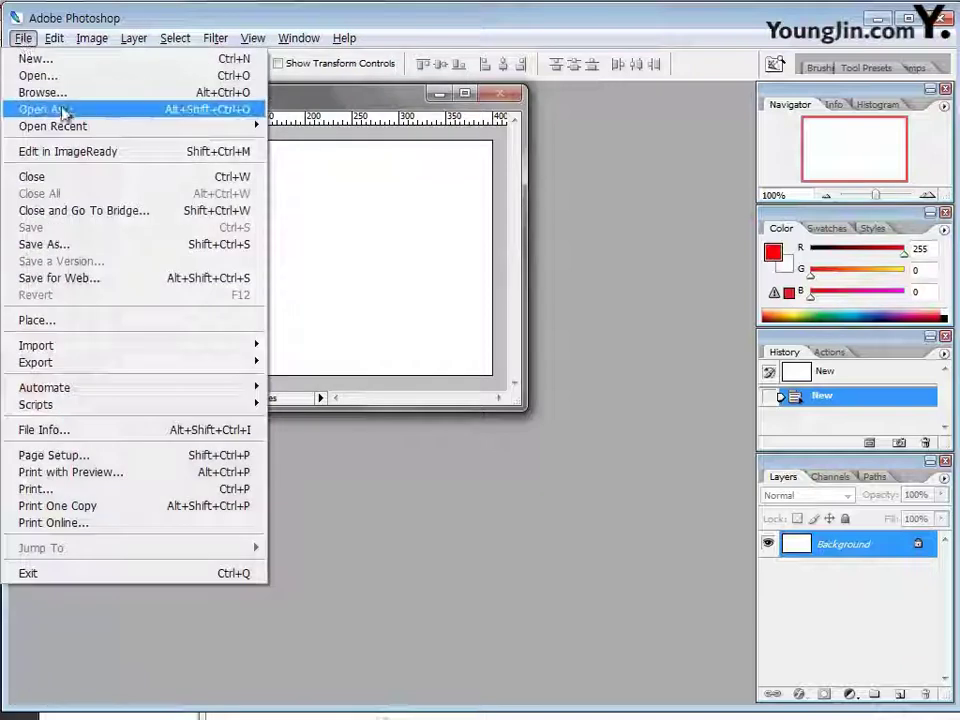
{"action": "left_click", "coordinate": [57, 247]}
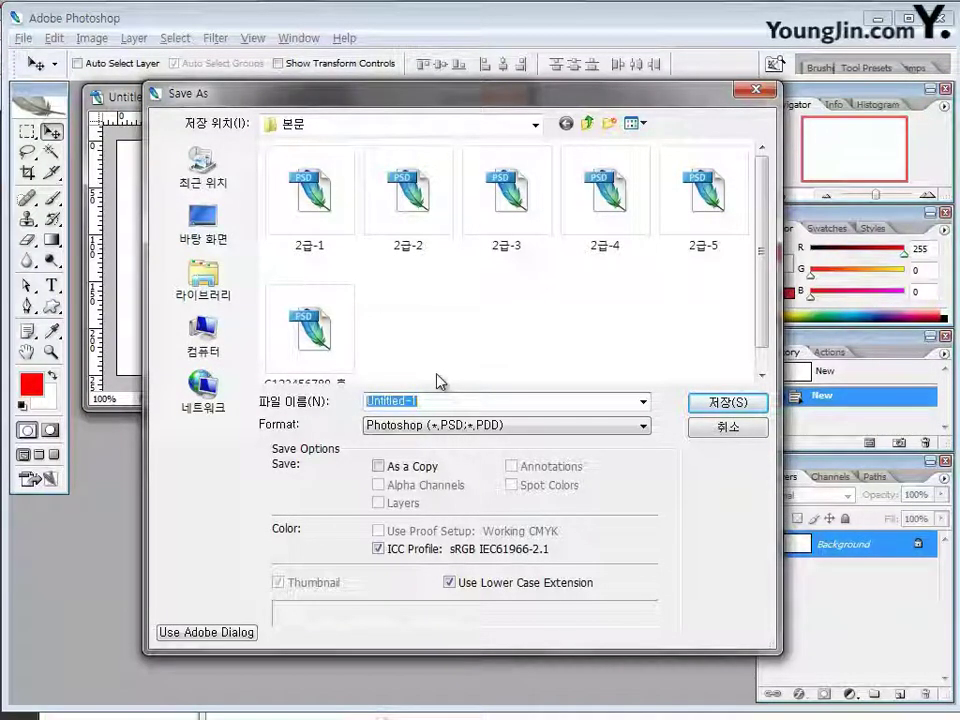
{"action": "type", "text": "ghdrl"}
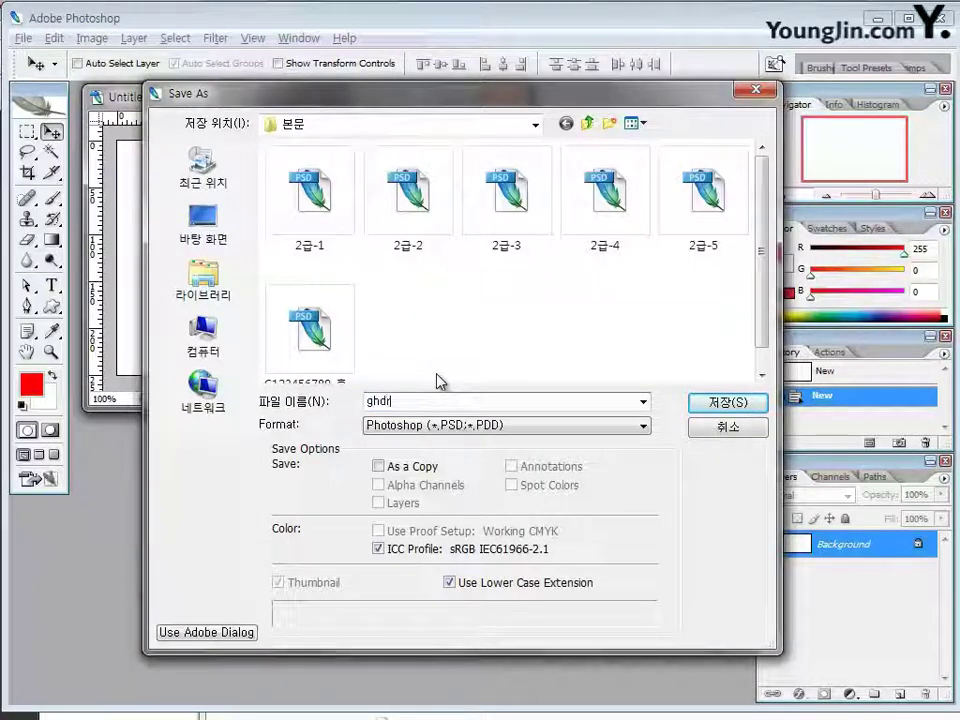
{"action": "key", "text": "BackSpace"}
{"action": "key", "text": "BackSpace"}
{"action": "key", "text": "BackSpace"}
{"action": "key", "text": "BackSpace"}
{"action": "key", "text": "BackSpace"}
{"action": "type", "text": "홍길동ㄱ"}
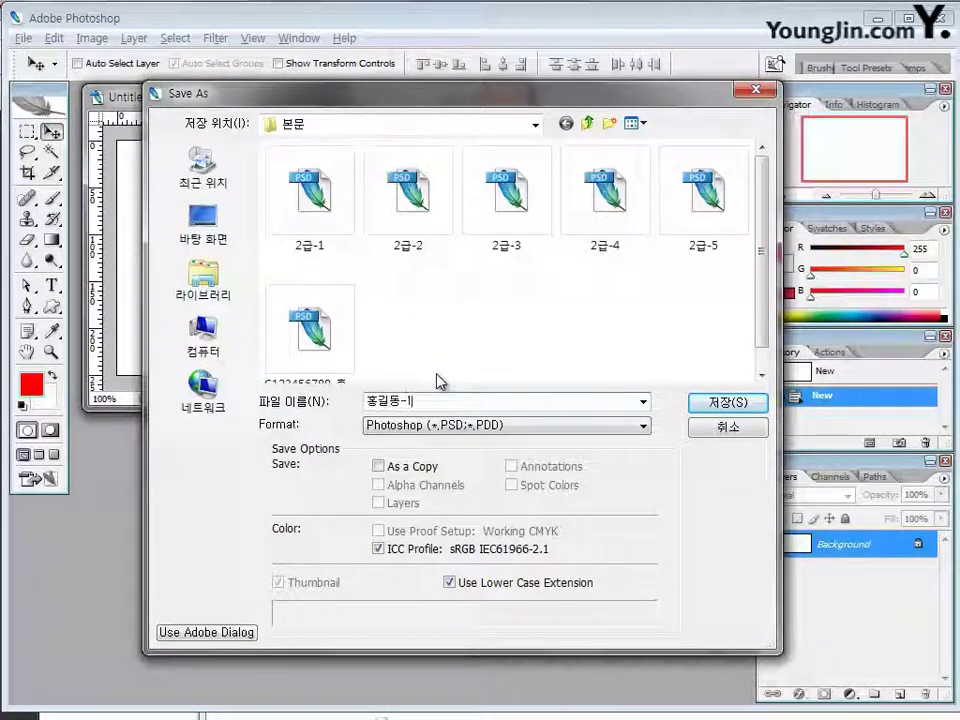
{"action": "type", "text": "1"}
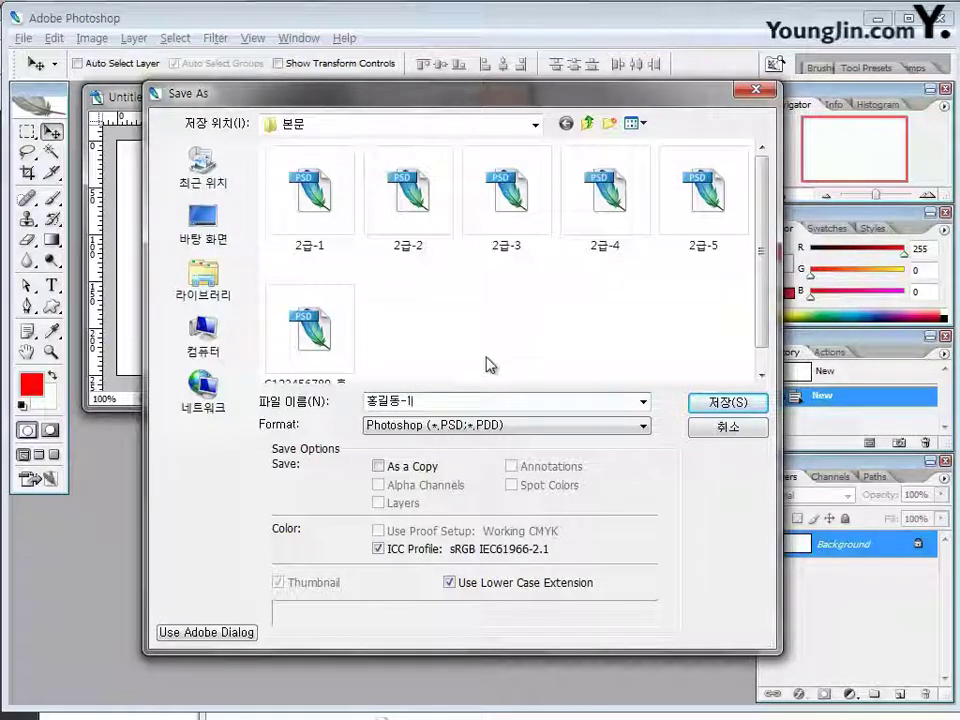
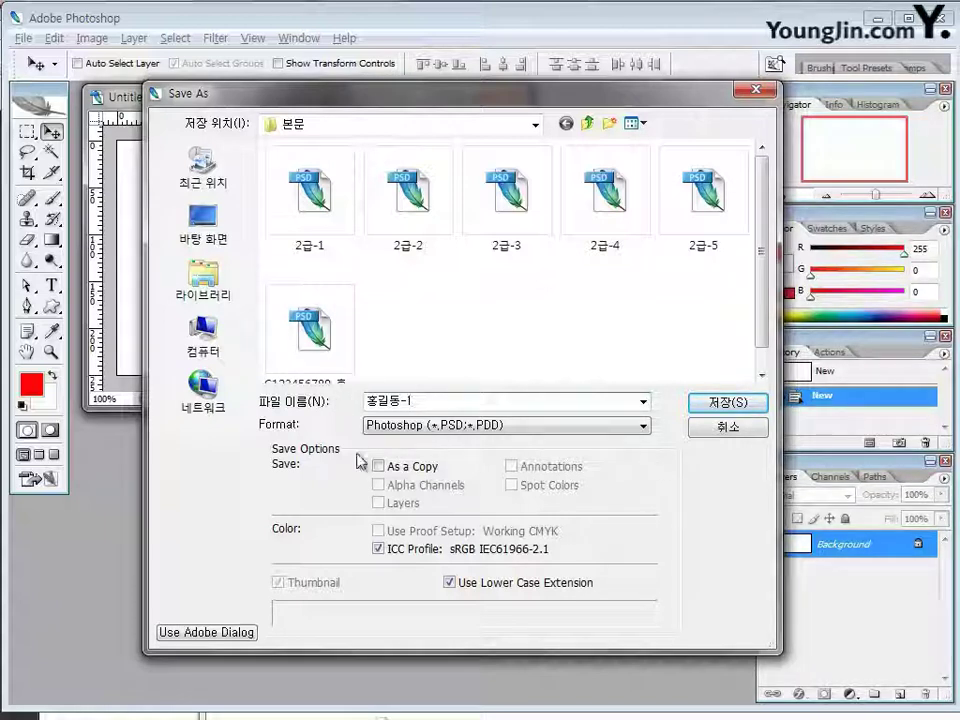
Save the blank canvas as 홍길동-1.psd and bring up the Open dialog on the 본문 folder
{"action": "left_click", "coordinate": [718, 404]}
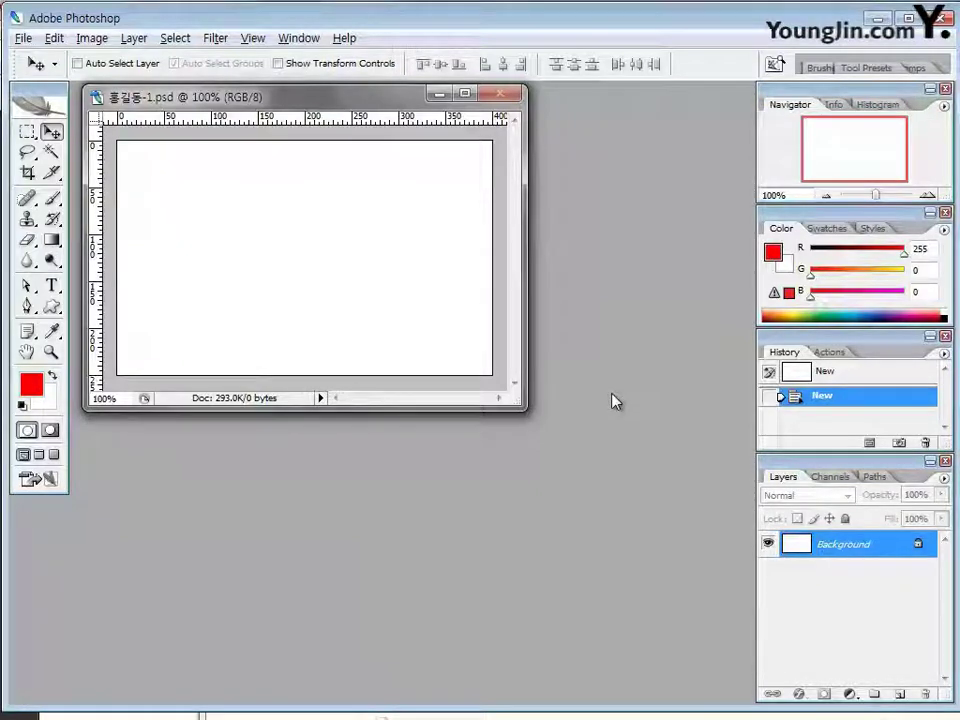
{"action": "double_click", "coordinate": [575, 325]}
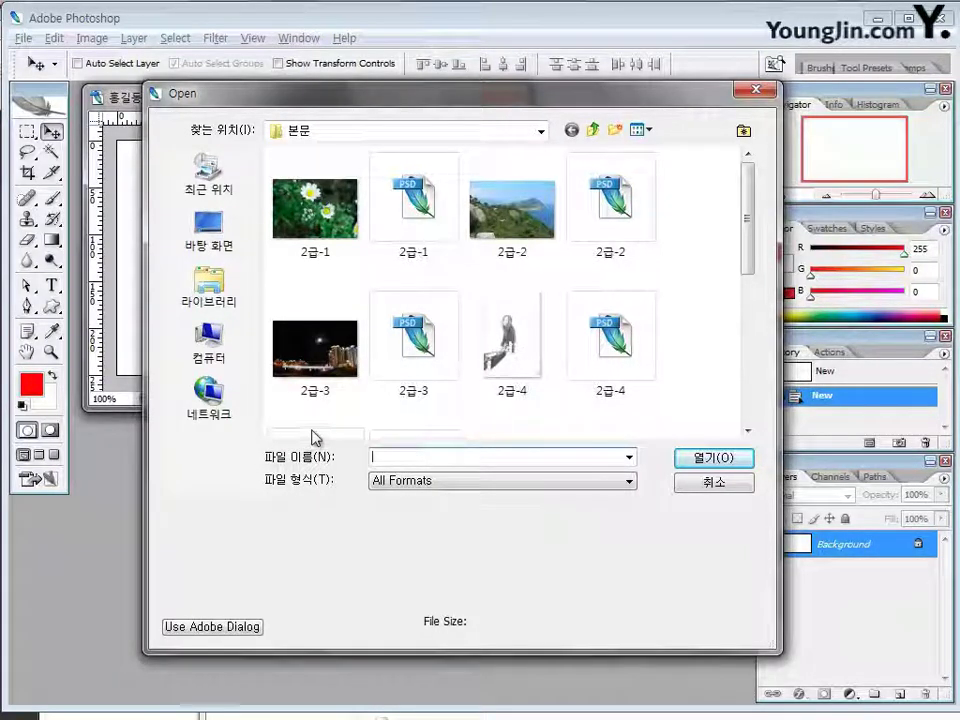
Open 2급-9.jpg and drag the pavilion photo into 홍길동-1.psd so it fills the canvas
{"action": "left_click_drag", "start_coordinate": [748, 262], "coordinate": [748, 383]}
{"action": "left_click", "coordinate": [413, 322]}
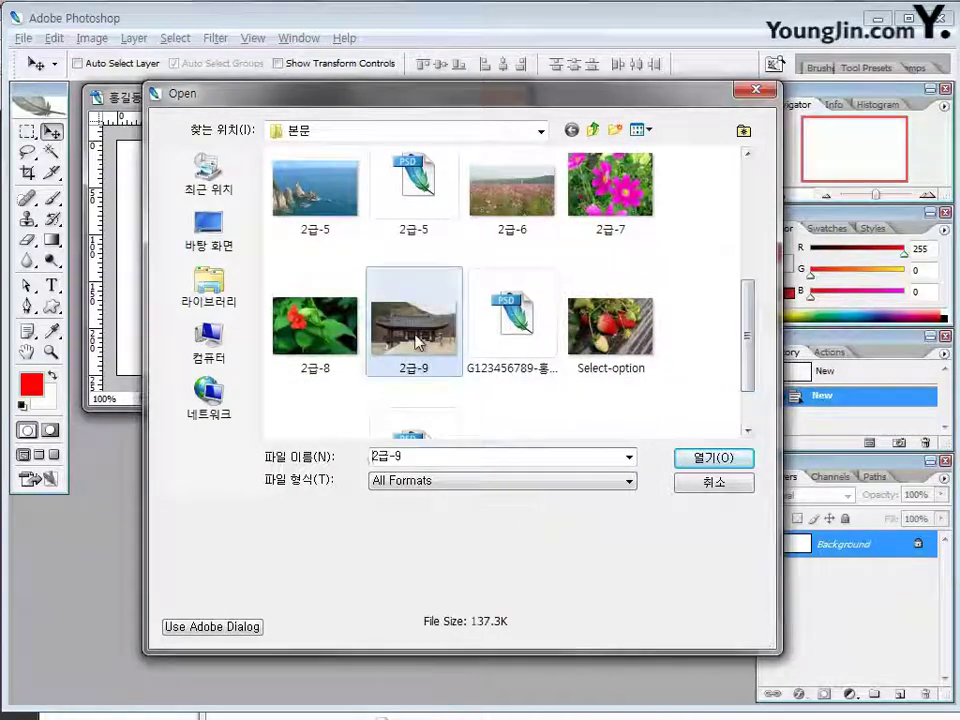
{"action": "left_click", "coordinate": [713, 462]}
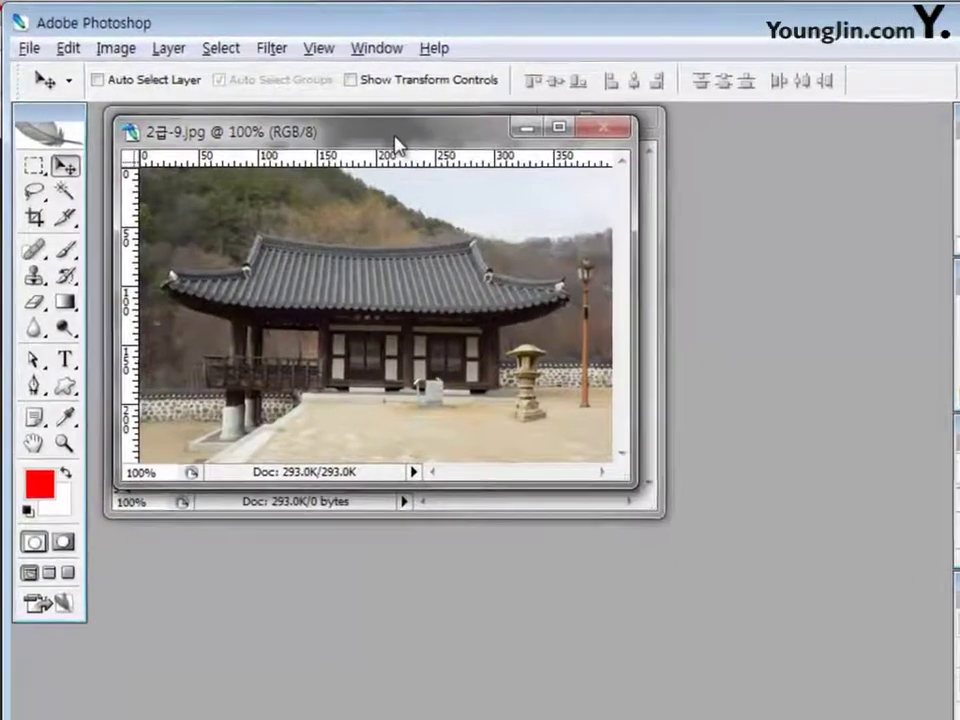
{"action": "left_click_drag", "start_coordinate": [339, 125], "coordinate": [380, 303]}
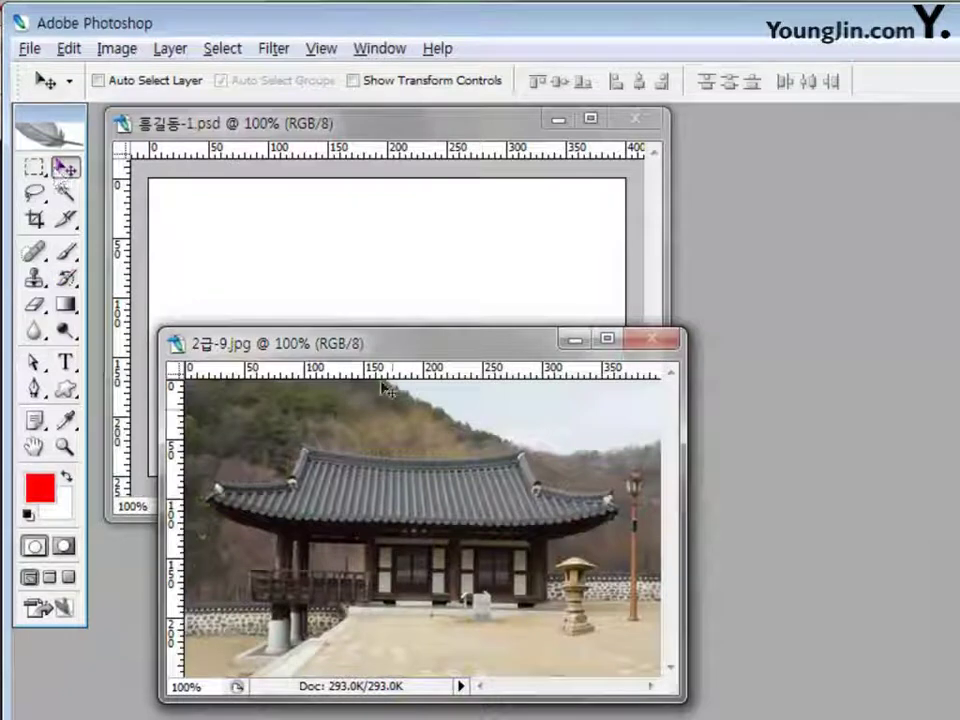
{"action": "left_click_drag", "start_coordinate": [412, 503], "coordinate": [343, 302]}
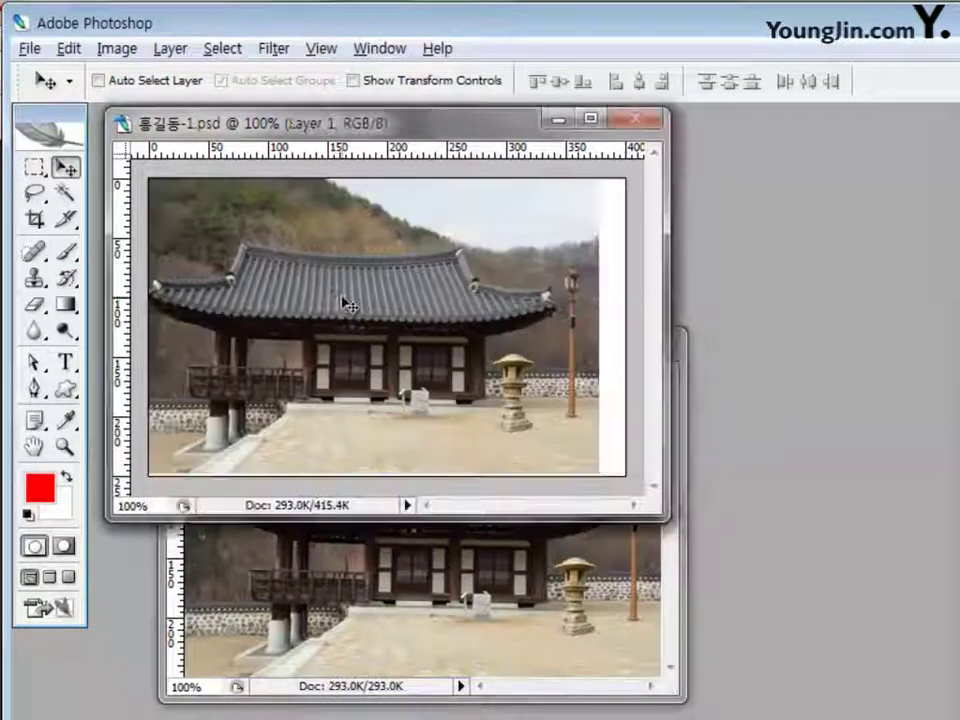
{"action": "left_click_drag", "start_coordinate": [383, 337], "coordinate": [407, 339]}
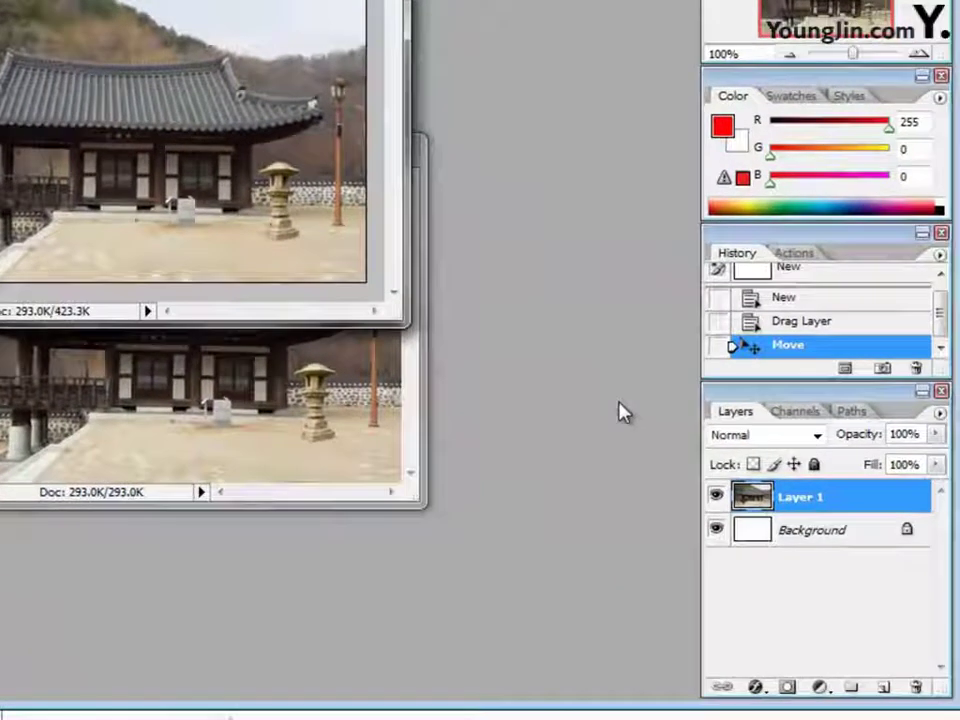
Rename Layer 1 to 고택
{"action": "double_click", "coordinate": [806, 498]}
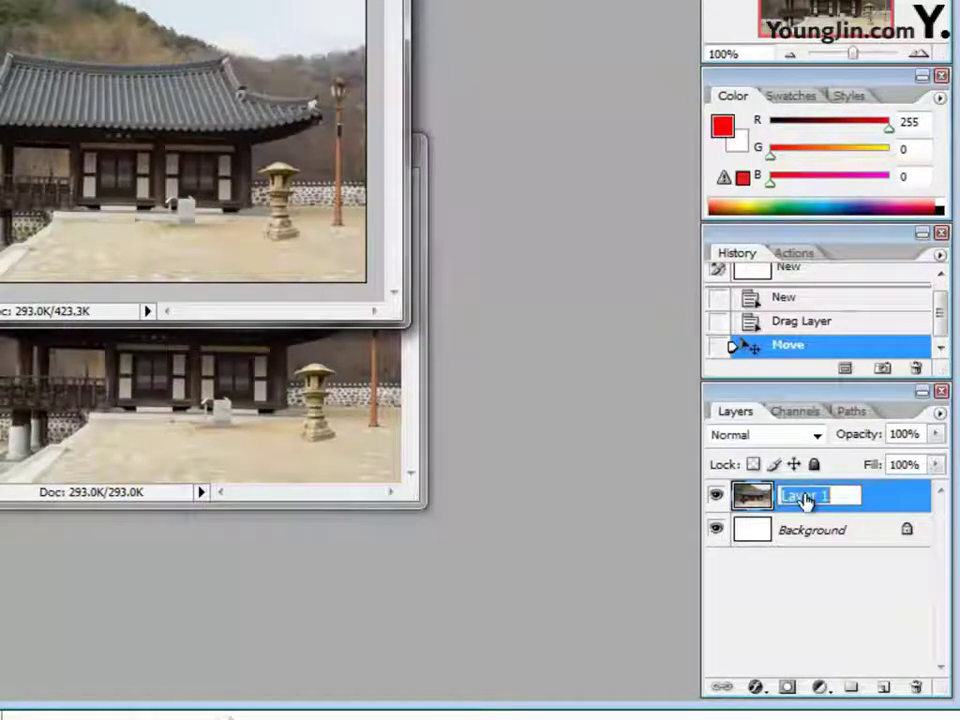
{"action": "key", "text": "BackSpace"}
{"action": "type", "text": "ㄱㅗ택"}
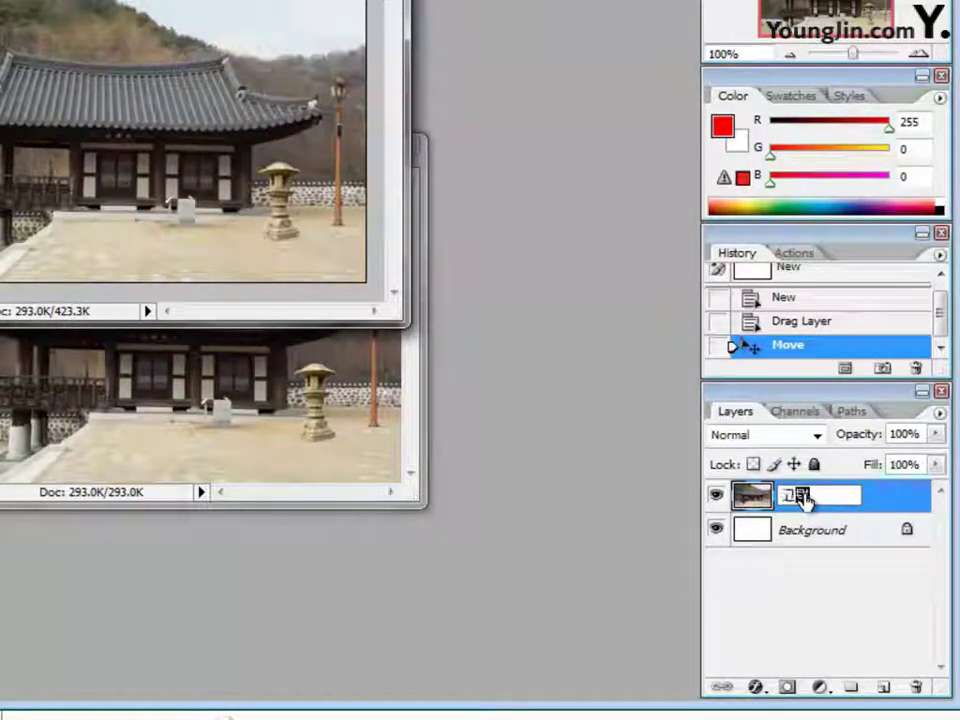
{"action": "key", "text": "Return"}
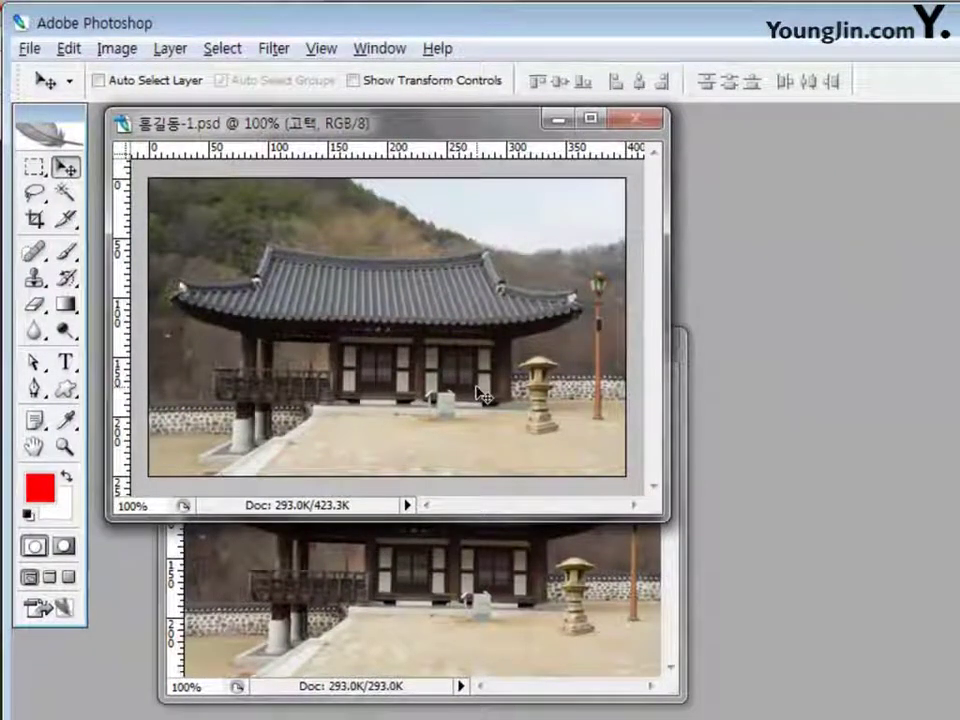
With a 20 px Clone Stamp brush, paint a copy of the stone lantern beside the lamp post
{"action": "left_click", "coordinate": [36, 280]}
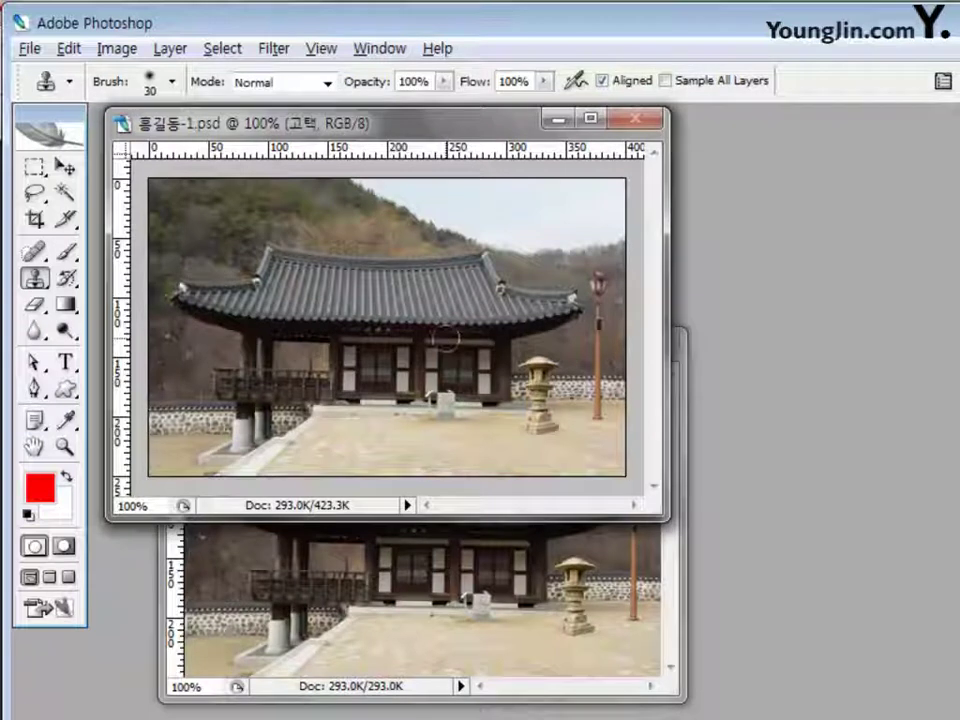
{"action": "key", "text": "bracketleft"}
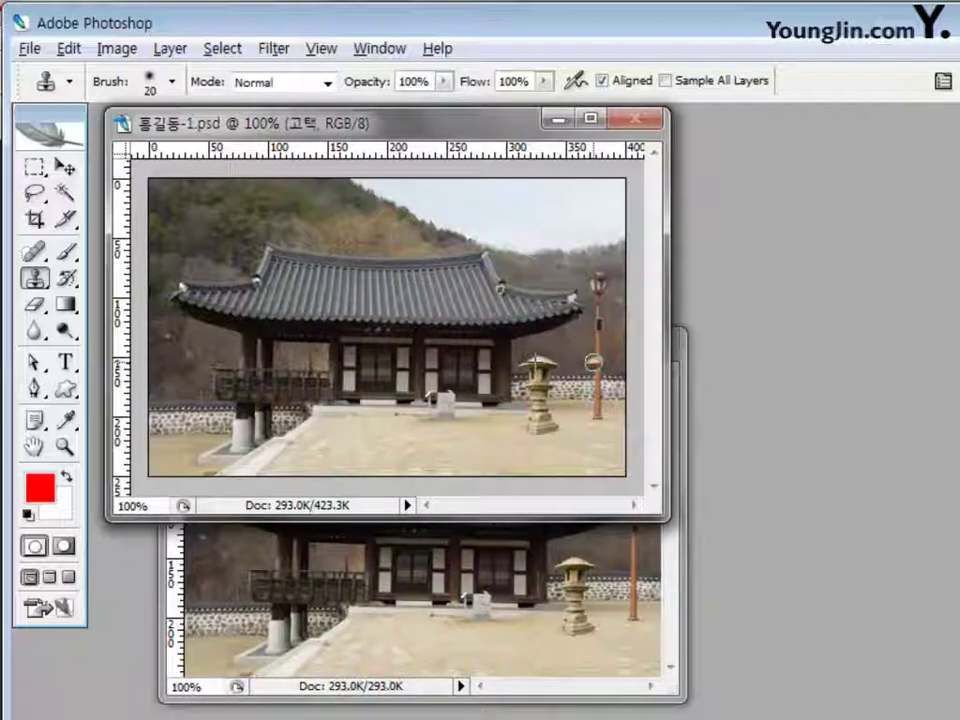
{"action": "left_click_drag", "start_coordinate": [594, 362], "coordinate": [608, 366]}
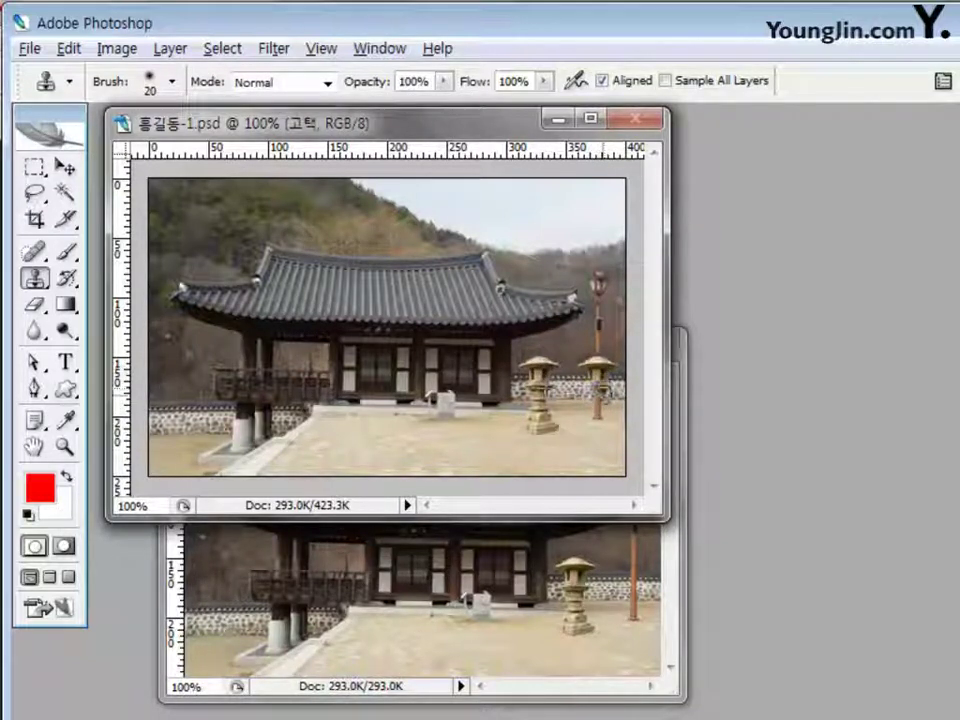
{"action": "mouse_move", "coordinate": [598, 392]}
{"action": "left_mouse_down"}
{"action": "mouse_move", "coordinate": [610, 432]}
{"action": "mouse_move", "coordinate": [584, 424]}
{"action": "left_mouse_up"}
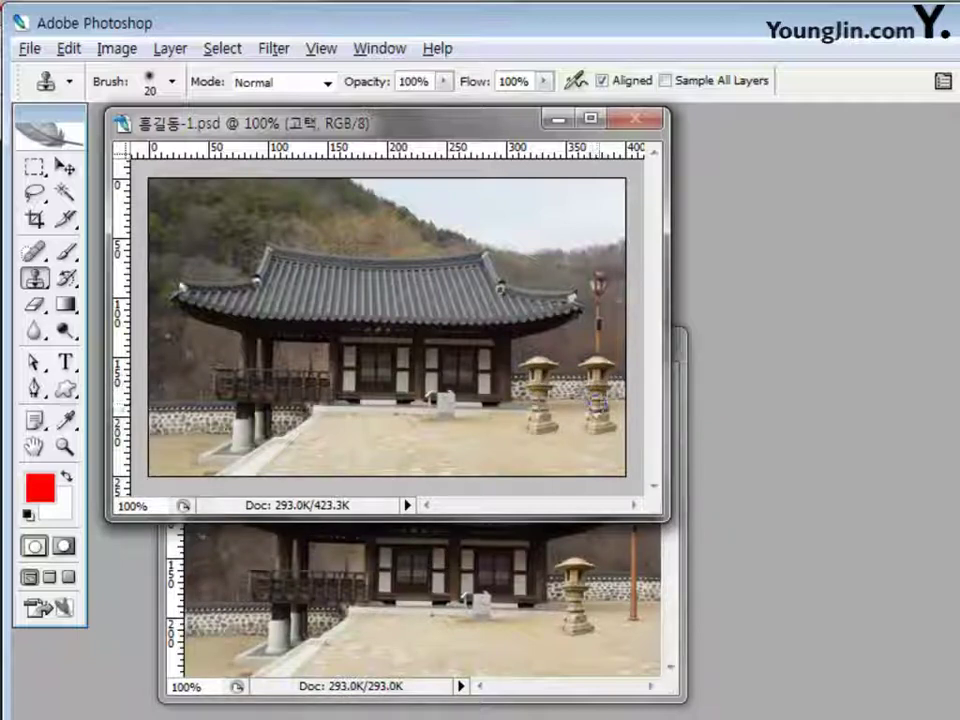
{"action": "left_click_drag", "start_coordinate": [583, 416], "coordinate": [592, 421]}
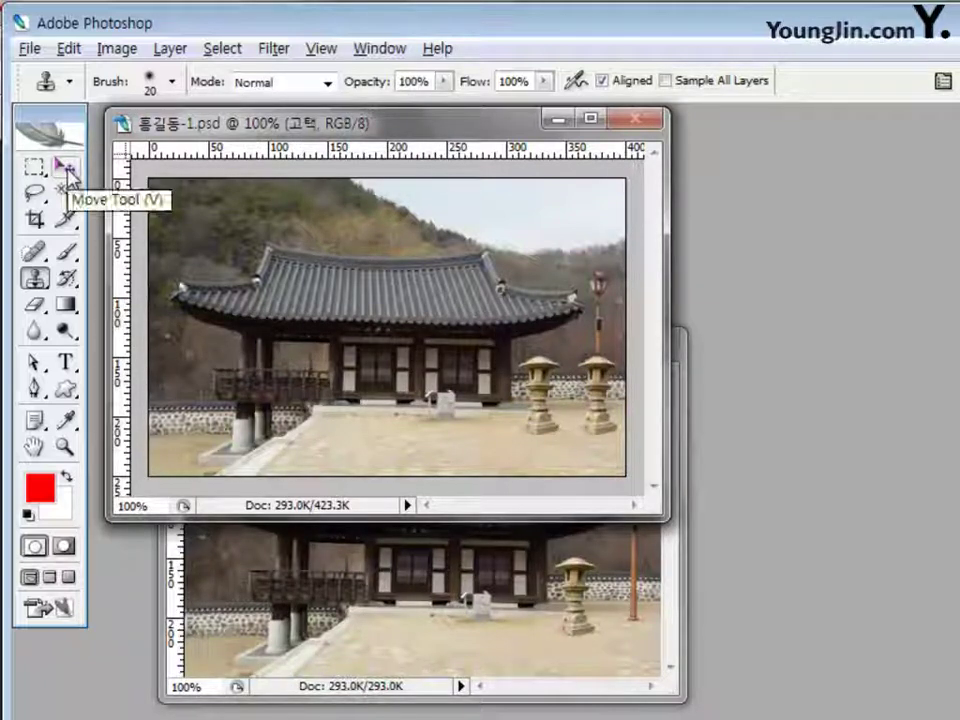
Choose the Custom Shape tool with the Flower 7 shape and white (ffffff) fill
{"action": "key", "text": "u"}
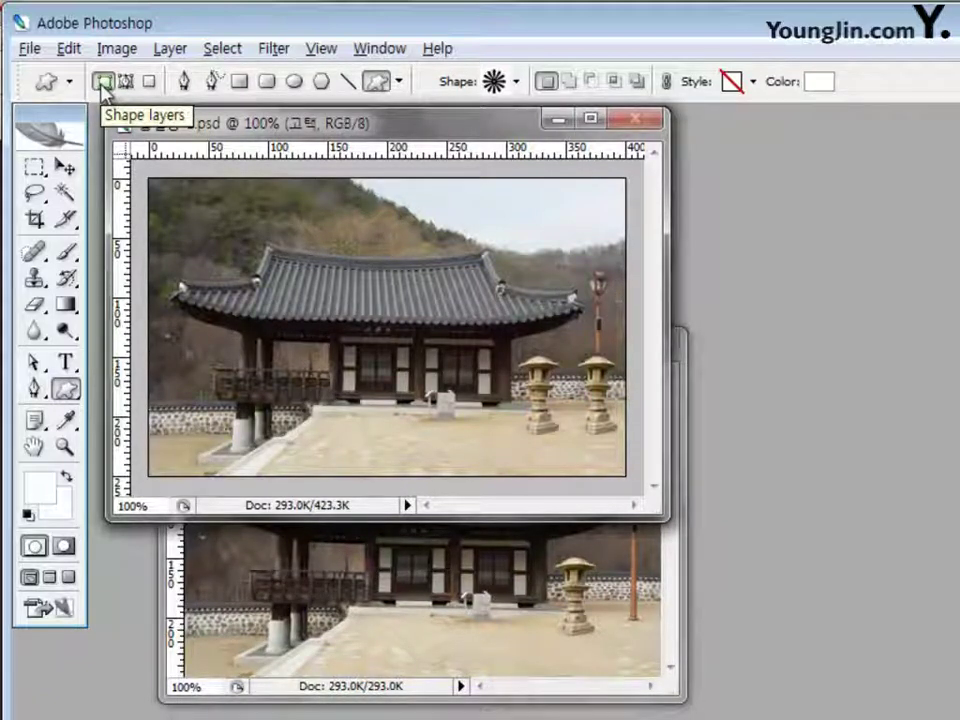
{"action": "left_click", "coordinate": [517, 83]}
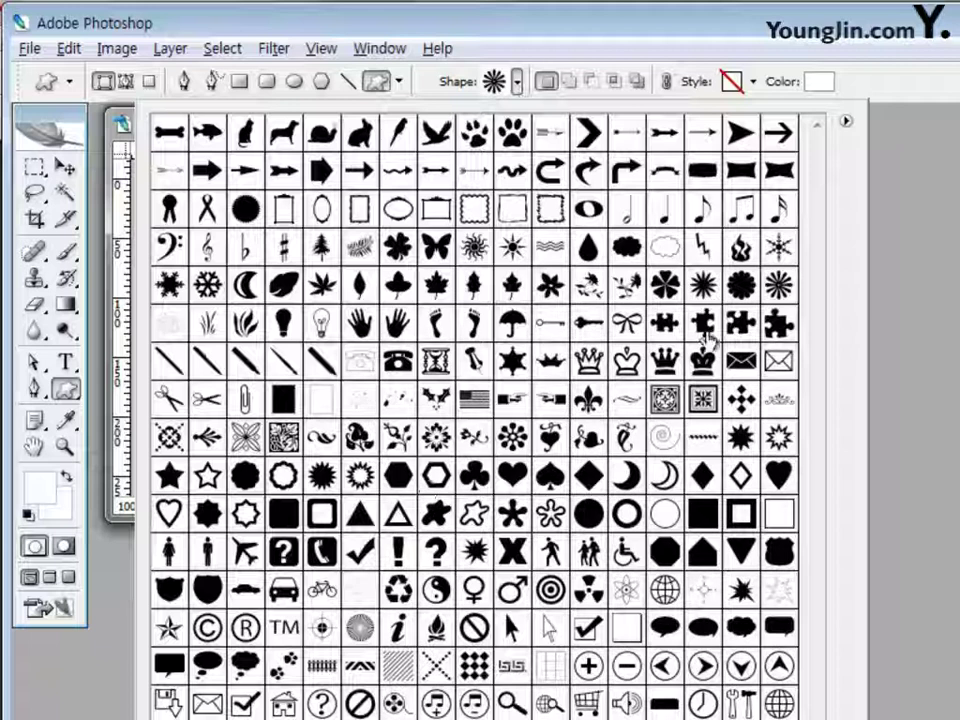
{"action": "left_click", "coordinate": [779, 287]}
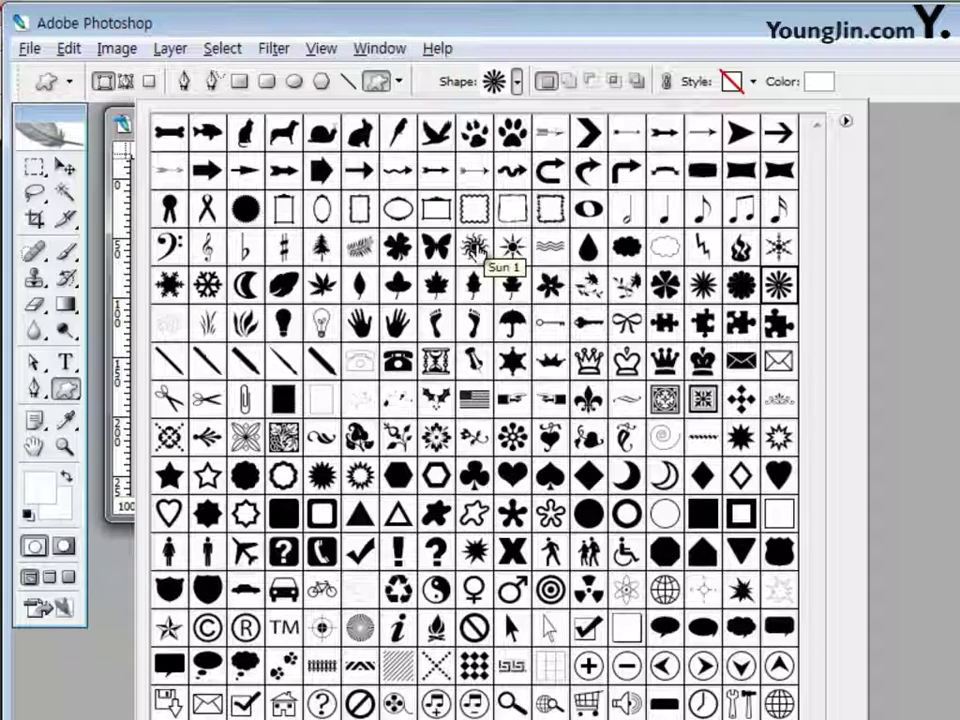
{"action": "left_click", "coordinate": [865, 94]}
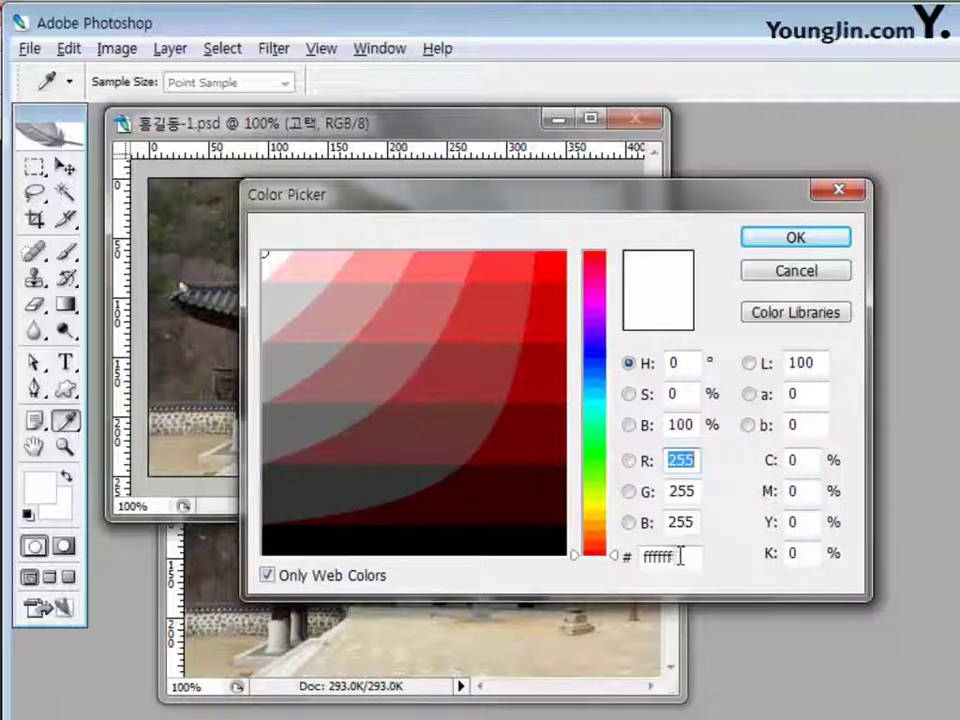
{"action": "left_click", "coordinate": [787, 243]}
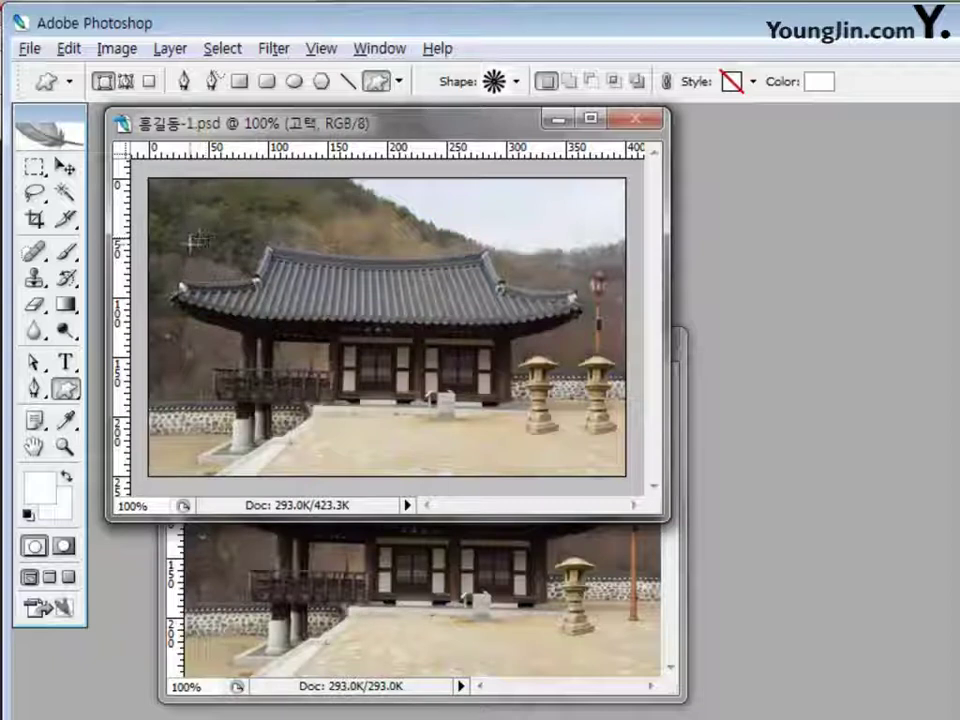
Draw a small white Flower 7 above the roof and name its layer 하얀꽃
{"action": "left_click_drag", "start_coordinate": [189, 241], "coordinate": [237, 277]}
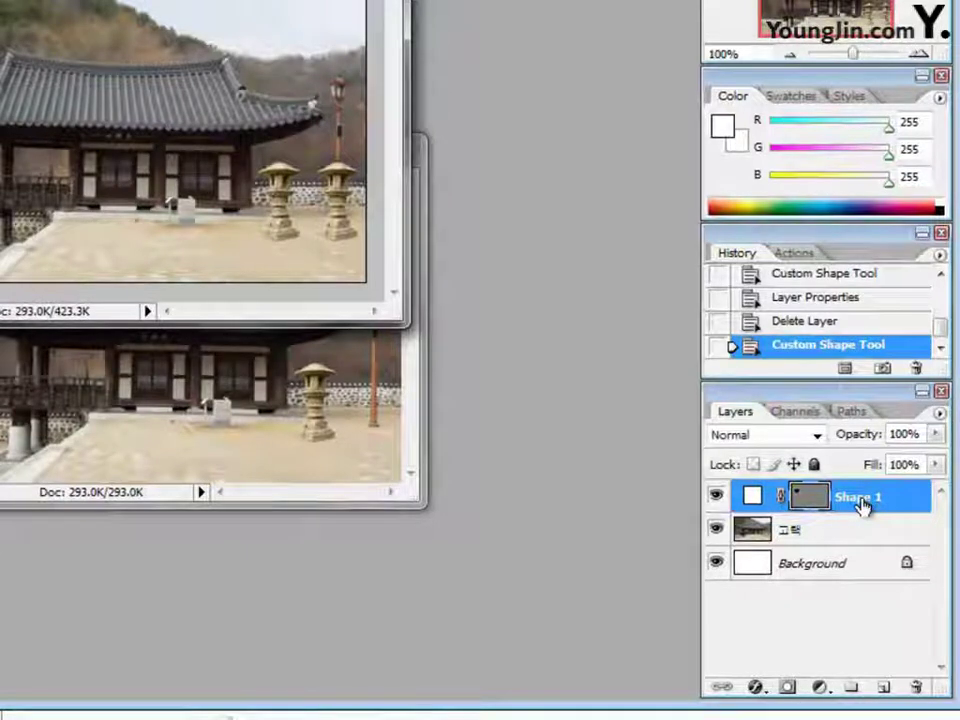
{"action": "double_click", "coordinate": [860, 500]}
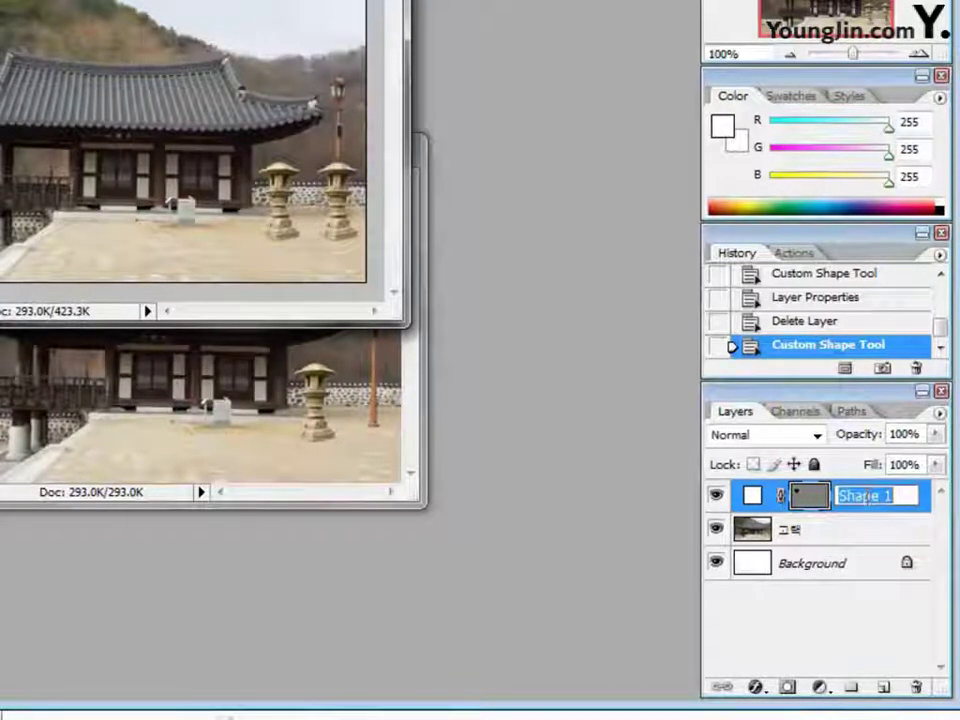
{"action": "type", "text": "하얀꽃"}
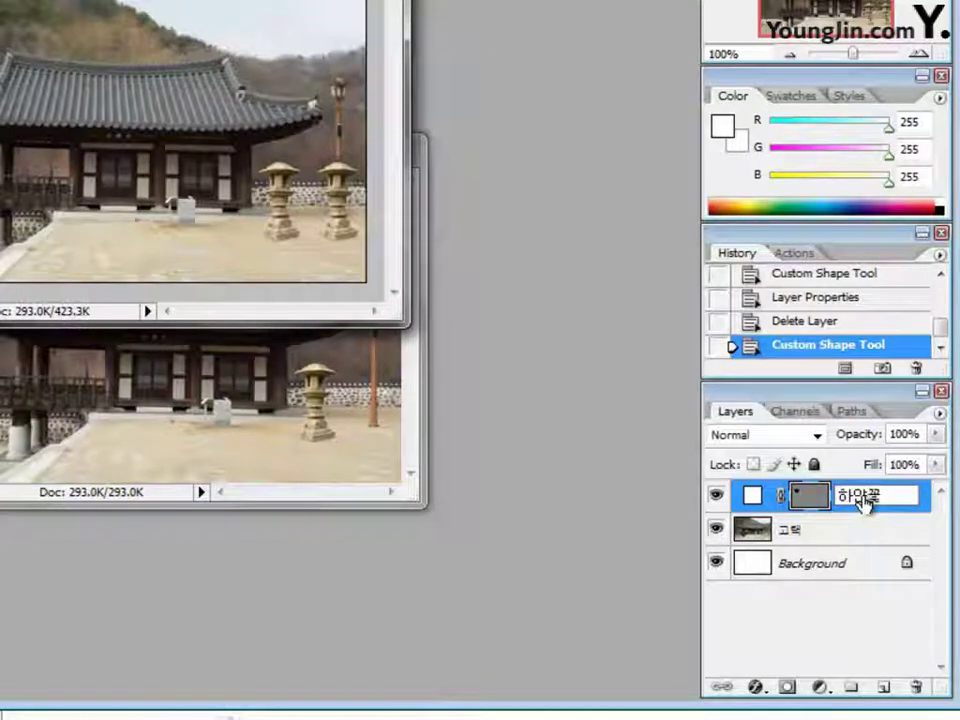
{"action": "key", "text": "Return"}
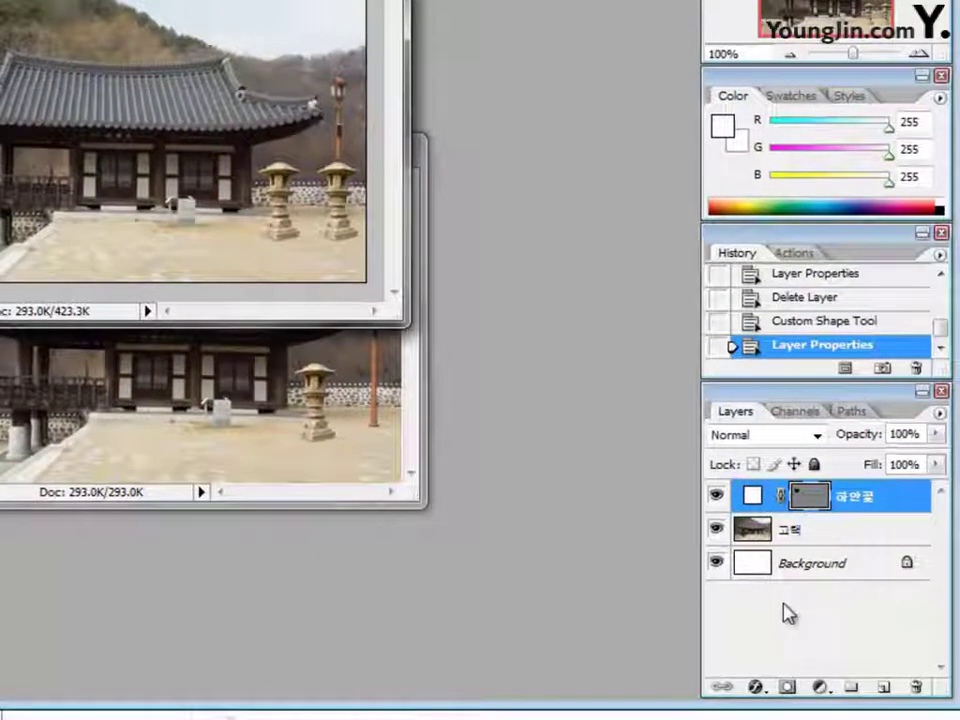
Reselect the white flower layer and the Custom Shape tool
{"action": "left_click", "coordinate": [787, 613]}
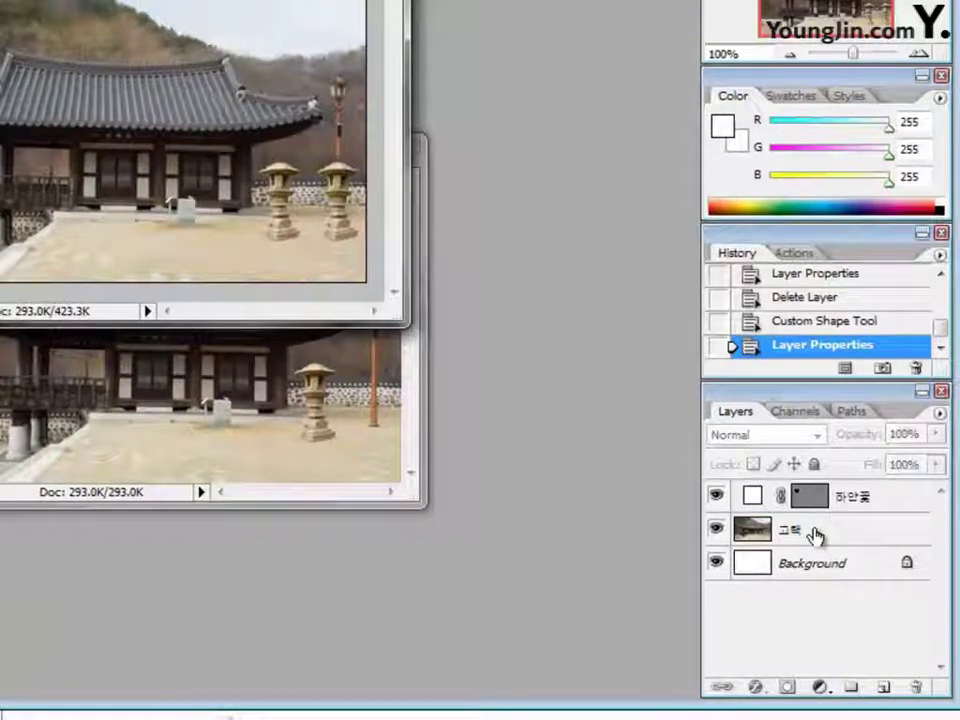
{"action": "left_click", "coordinate": [897, 504]}
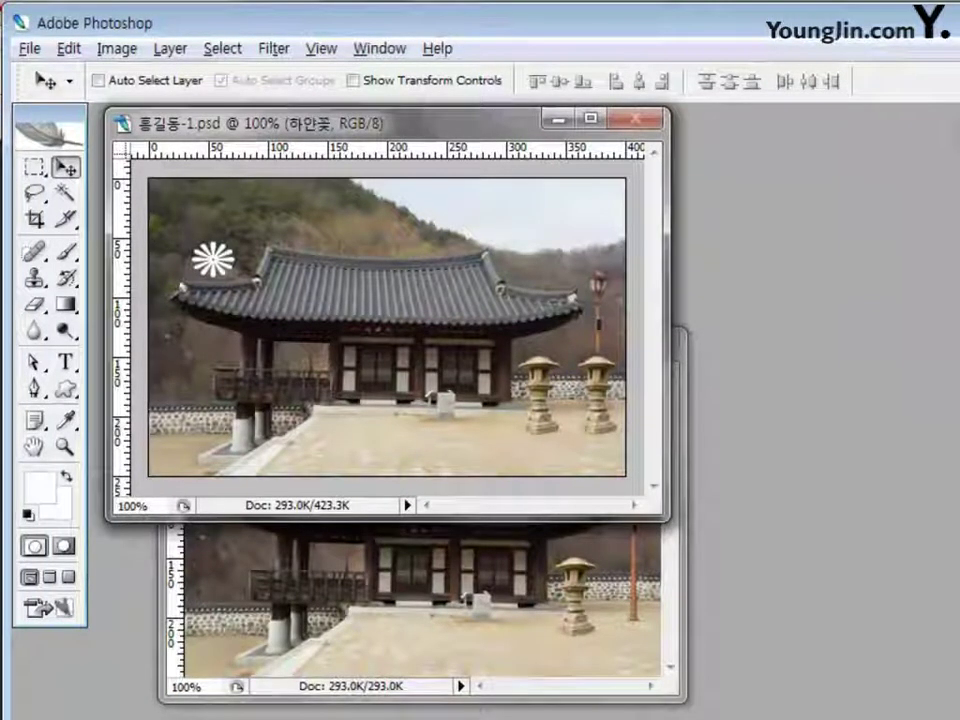
{"action": "left_click", "coordinate": [66, 391]}
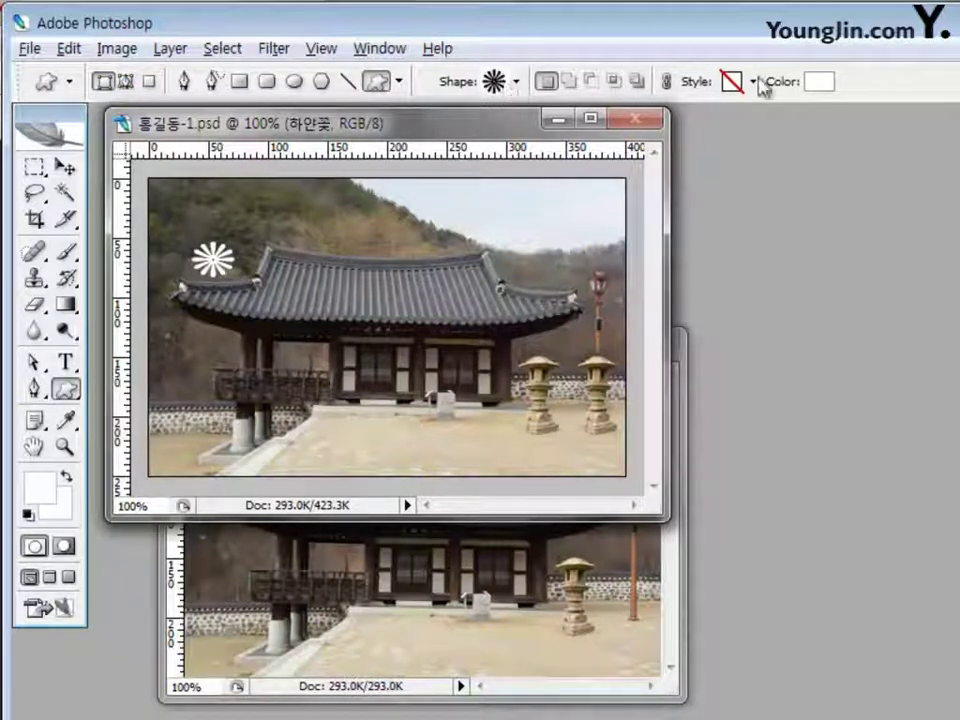
Draw a yellow (ffff00) Flower 7 just above and right of the white flower
{"action": "left_click", "coordinate": [817, 88]}
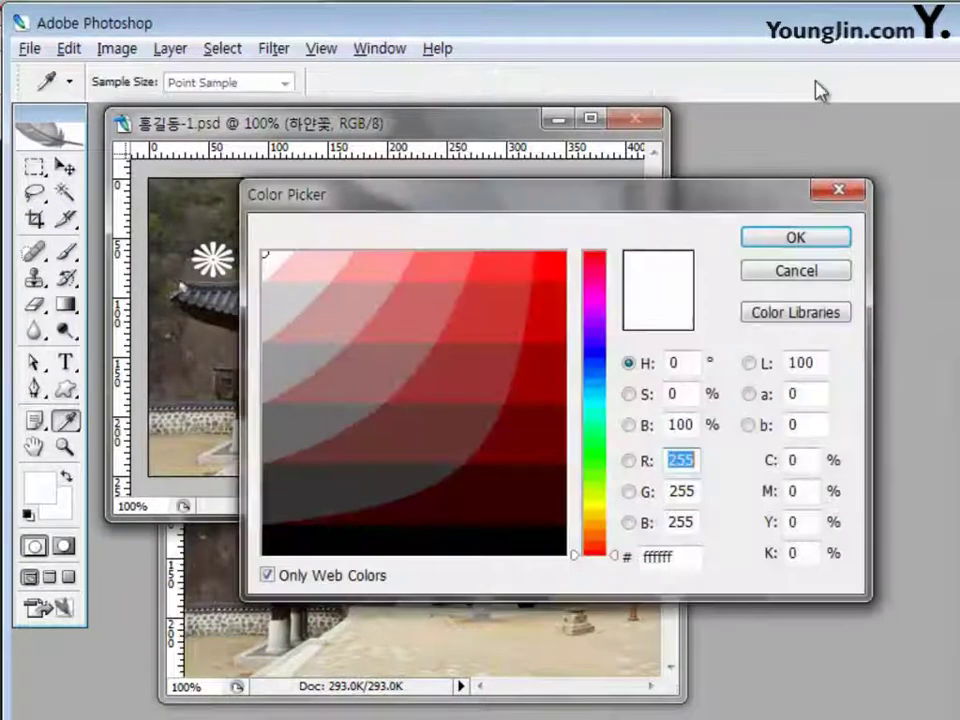
{"action": "left_click_drag", "start_coordinate": [636, 206], "coordinate": [647, 193]}
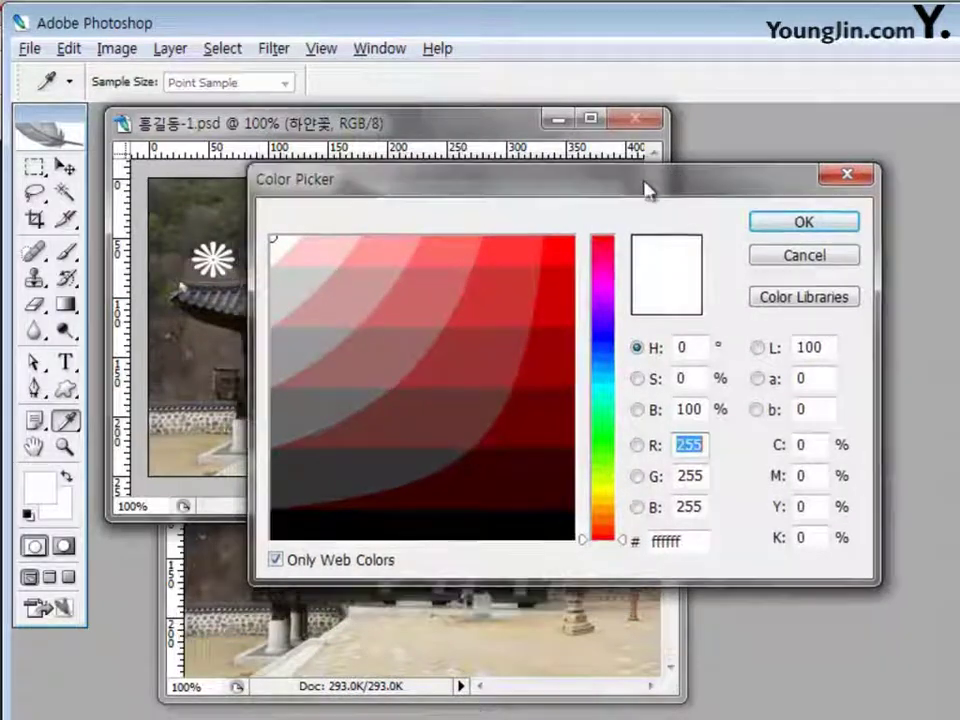
{"action": "double_click", "coordinate": [690, 541]}
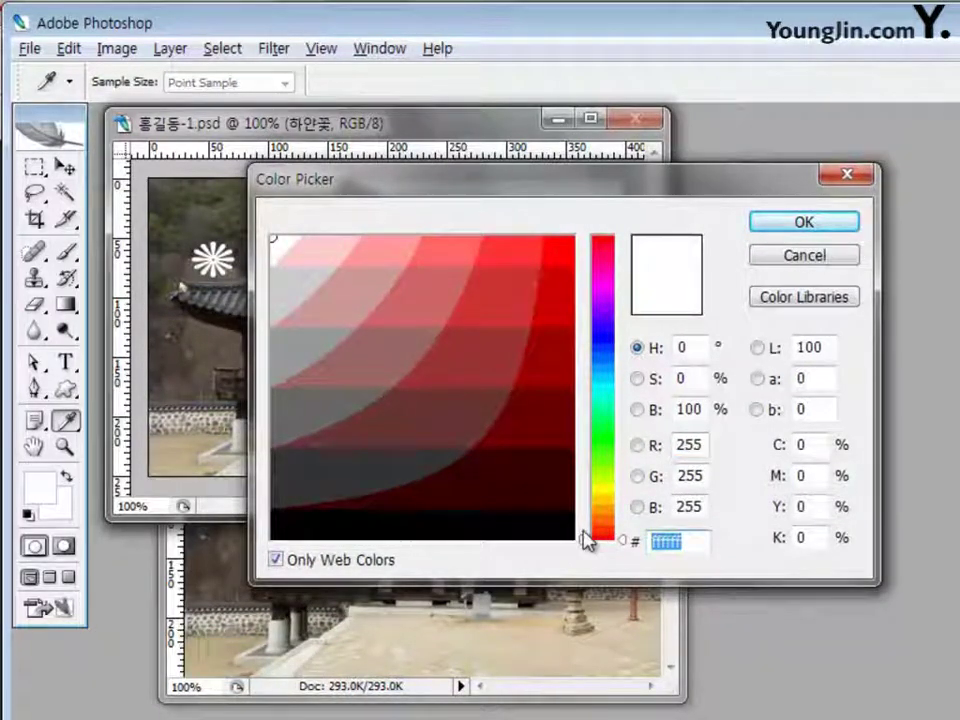
{"action": "type", "text": "ffff00"}
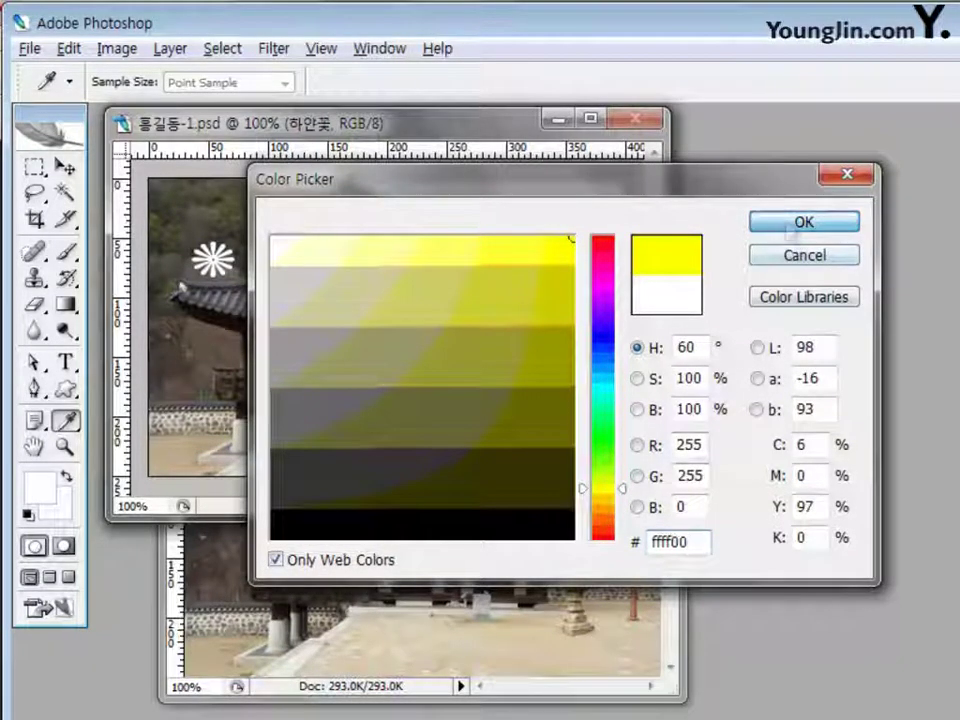
{"action": "left_click", "coordinate": [804, 221]}
{"action": "left_click_drag", "start_coordinate": [230, 202], "coordinate": [294, 242]}
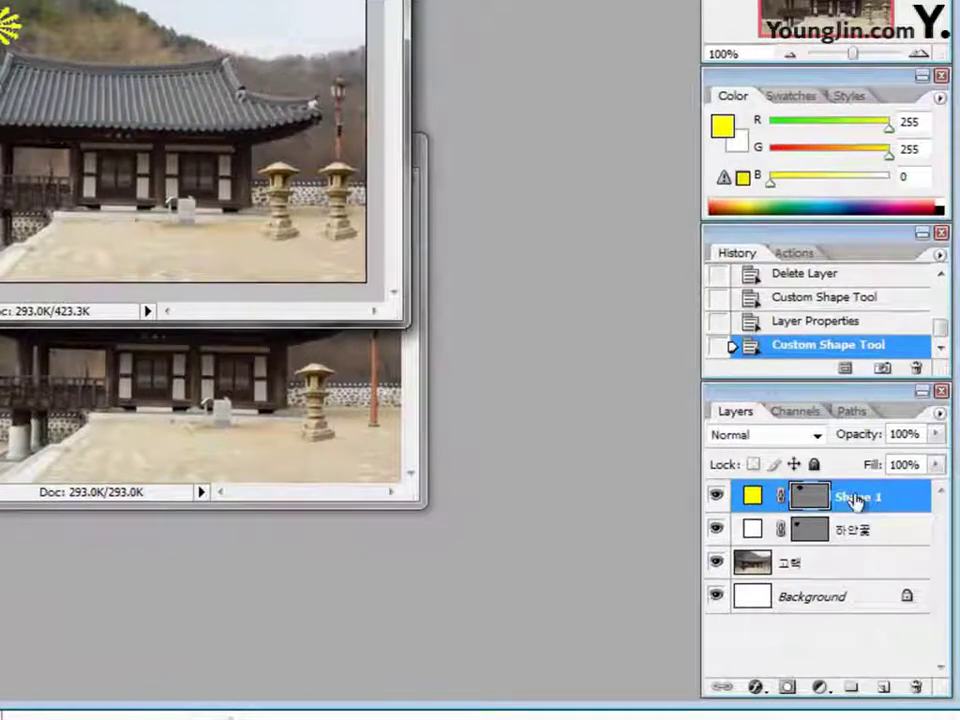
{"action": "double_click", "coordinate": [858, 500]}
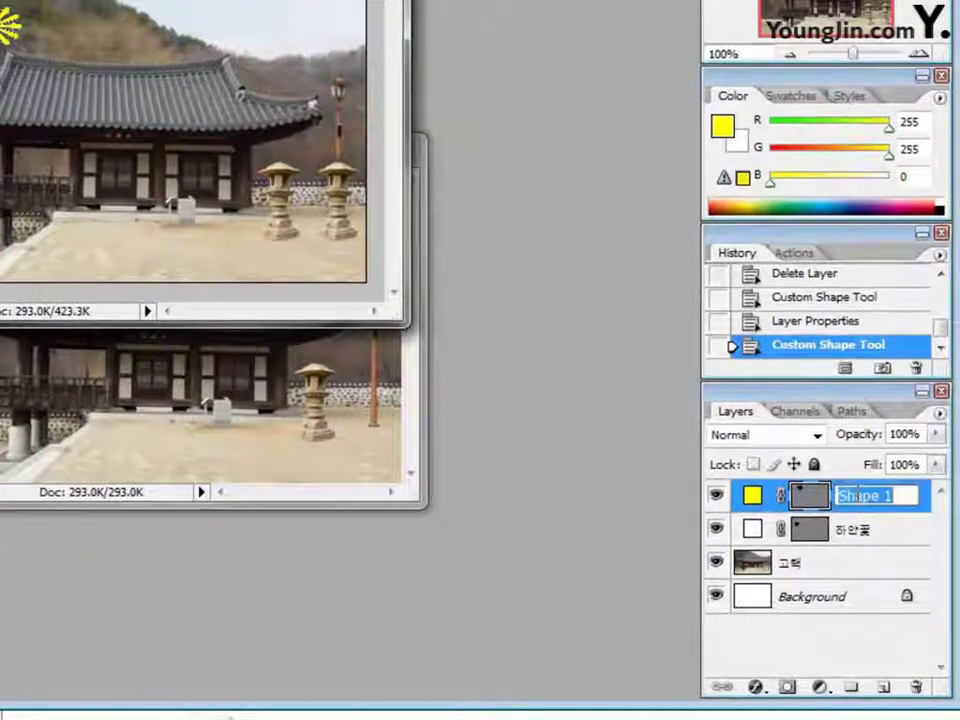
Name the yellow flower's layer 노란꽃 and reselect the Custom Shape tool without resetting it
{"action": "type", "text": "노"}
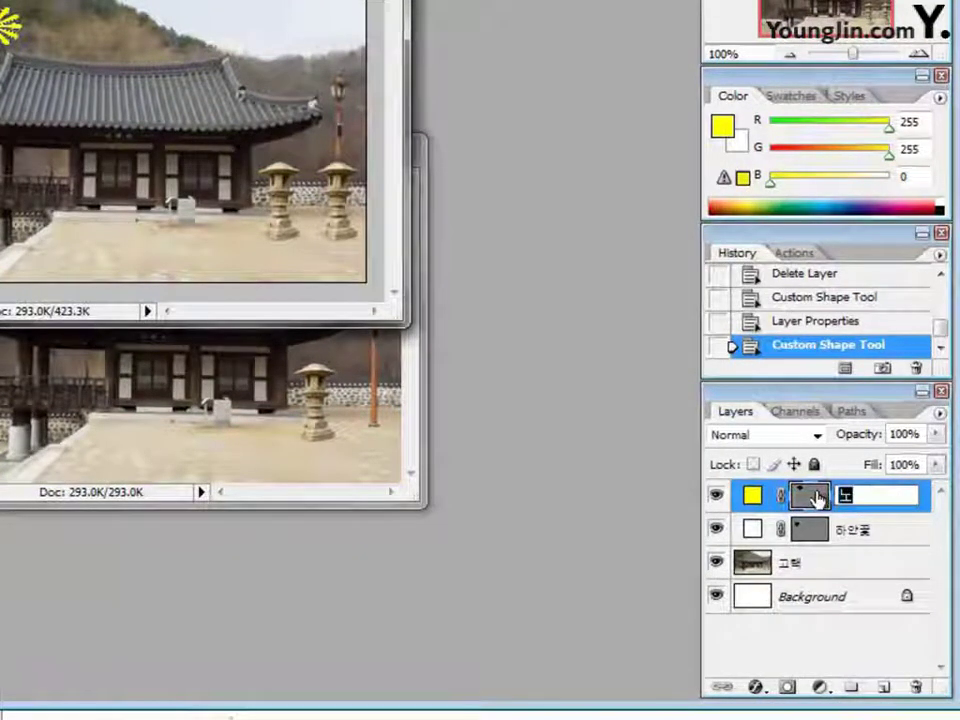
{"action": "type", "text": "란ㄲ또꽃"}
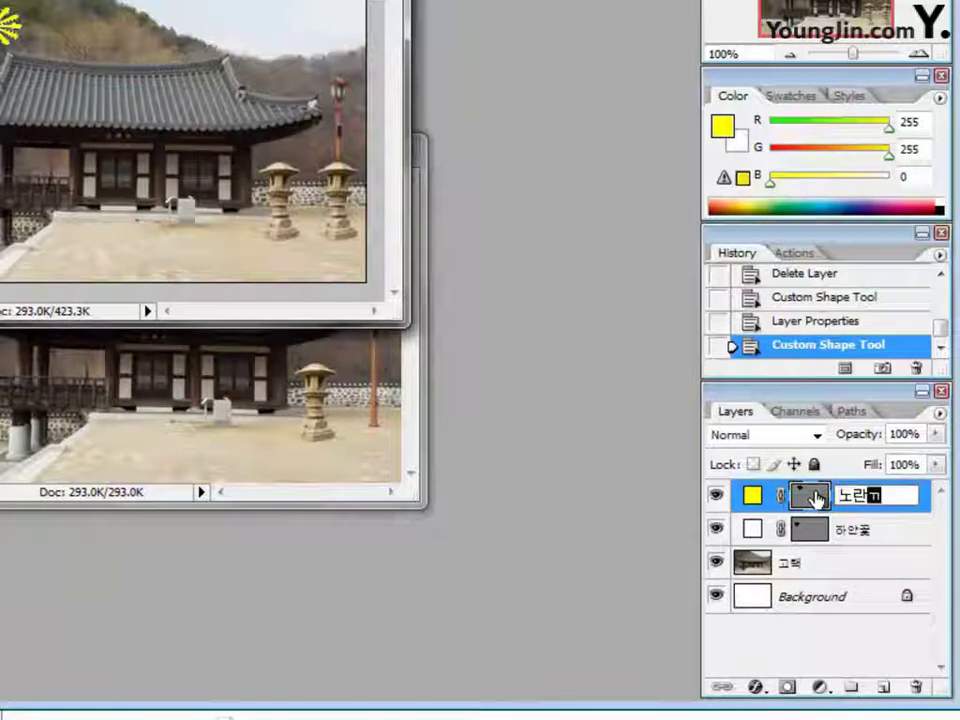
{"action": "key", "text": "Return"}
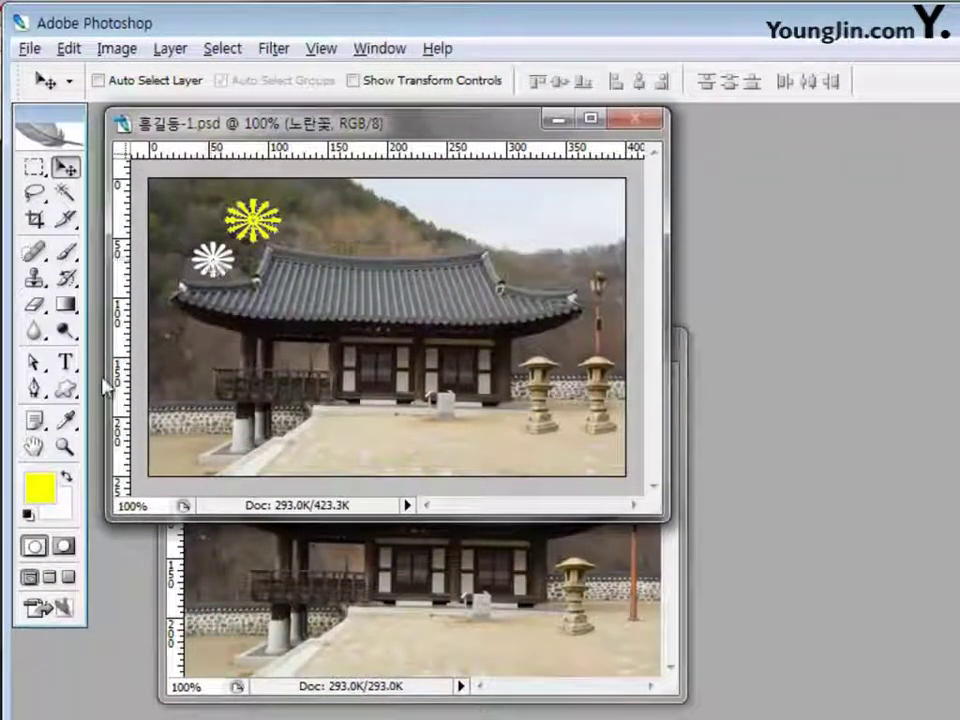
{"action": "left_click", "coordinate": [66, 388]}
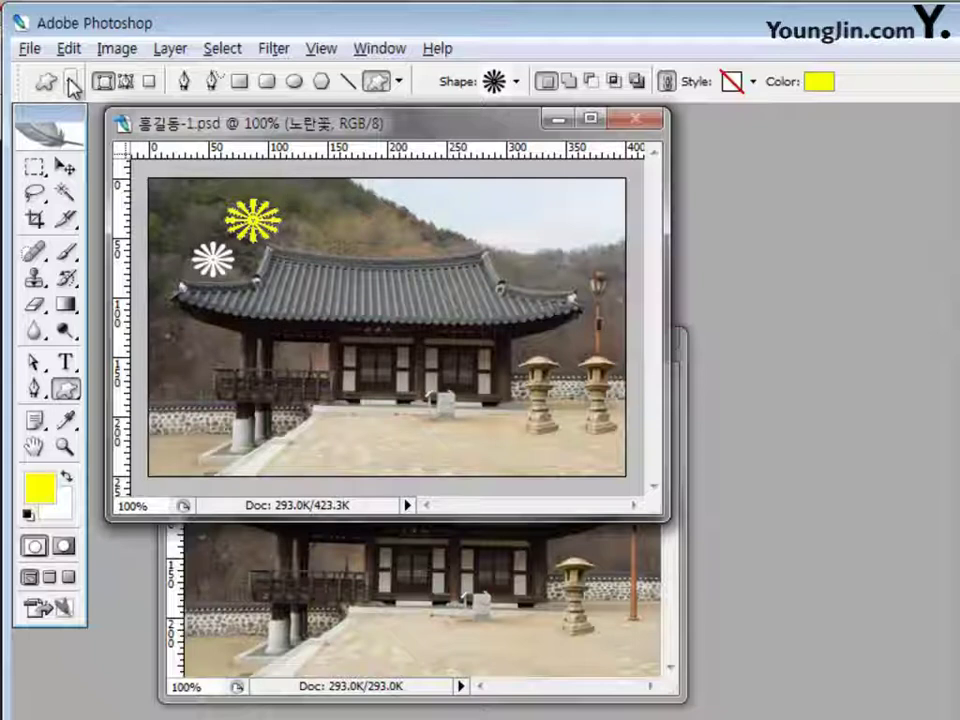
{"action": "right_click", "coordinate": [72, 86]}
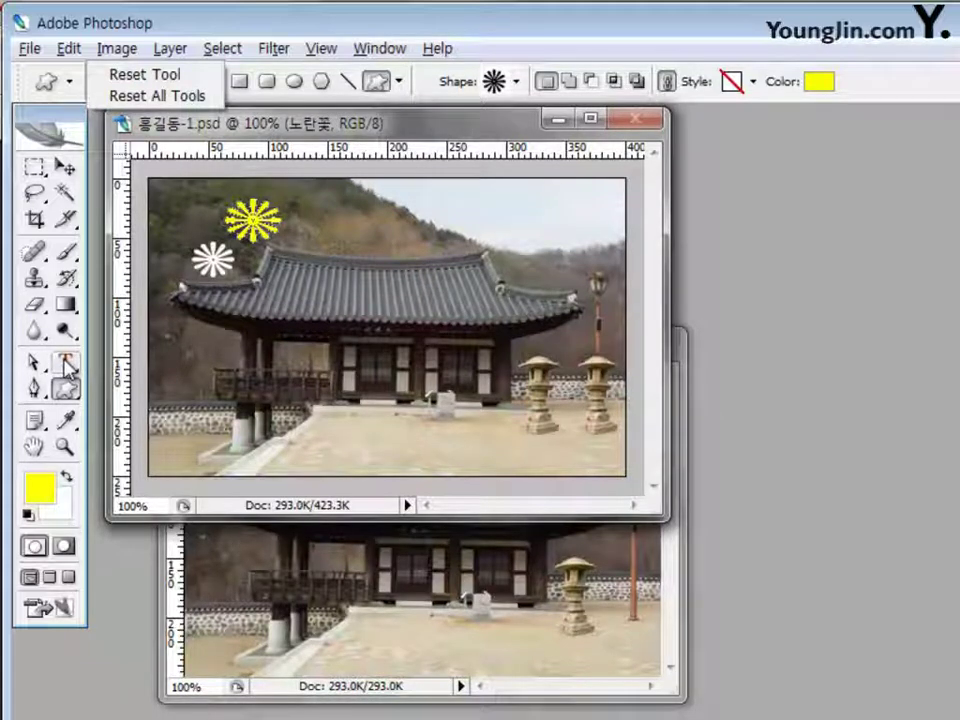
{"action": "key", "text": "Escape"}
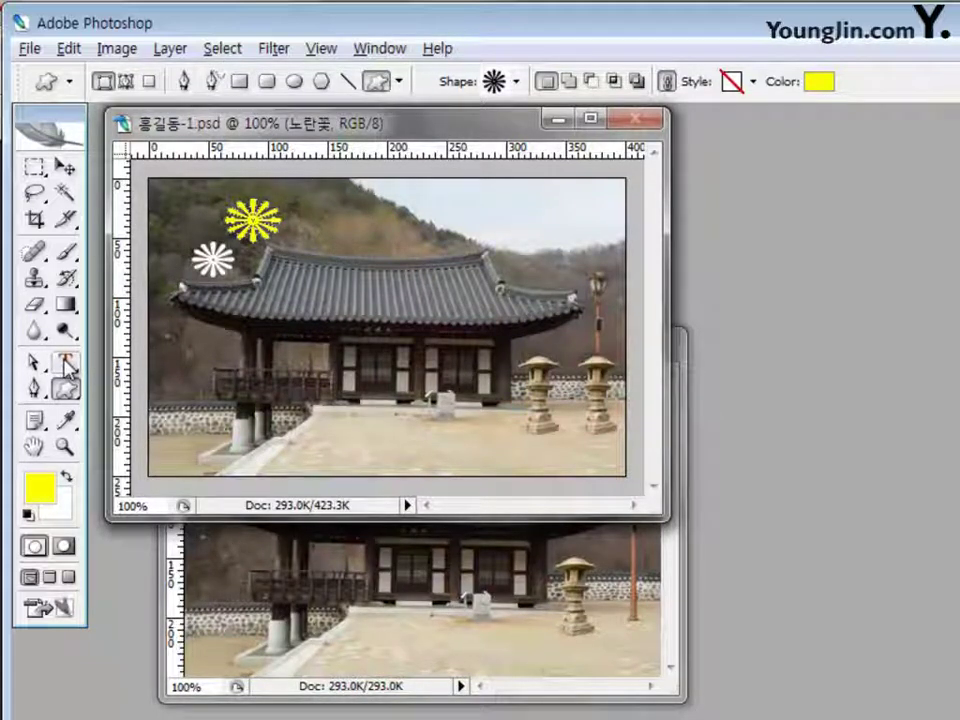
Set the Type tool to 30 pt with blue 0033ff text colour
{"action": "left_click", "coordinate": [66, 366]}
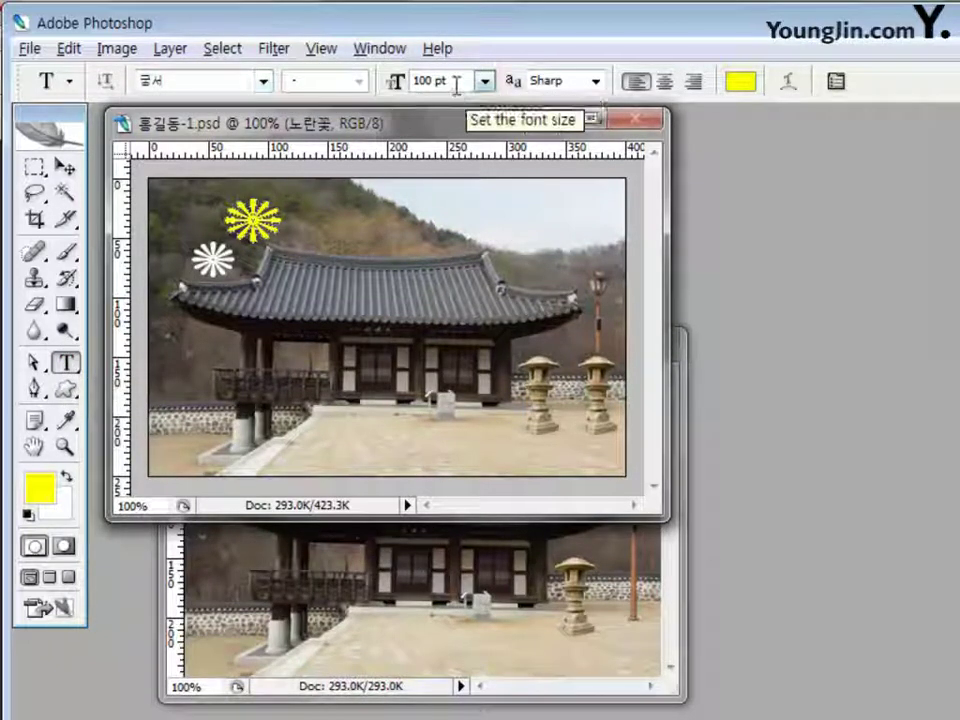
{"action": "key", "text": "Delete"}
{"action": "key", "text": "Delete"}
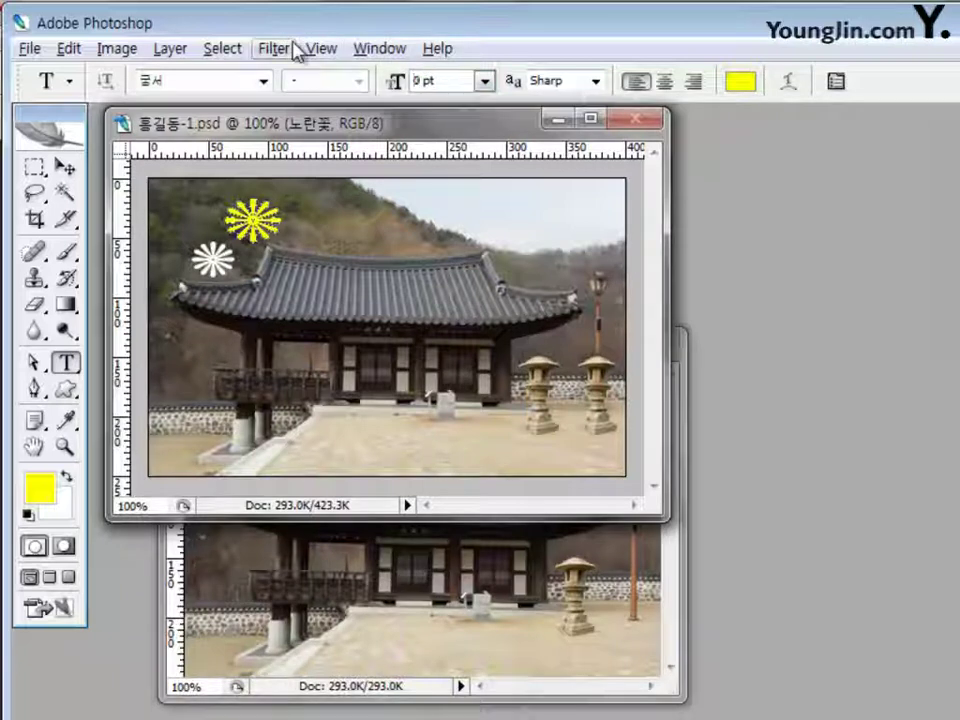
{"action": "type", "text": "3"}
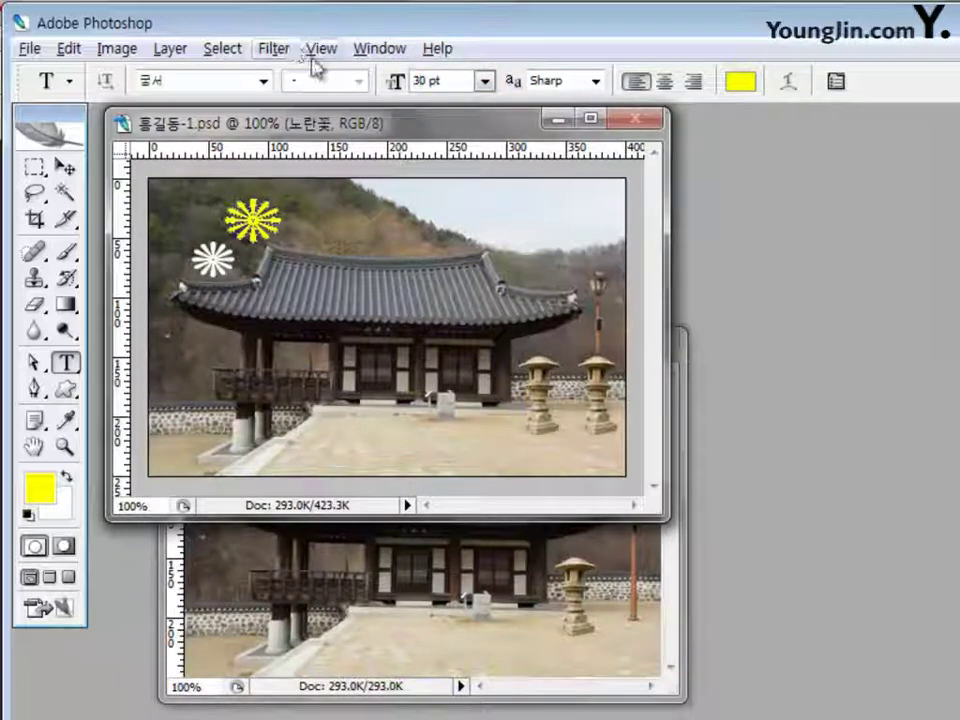
{"action": "left_click", "coordinate": [745, 84]}
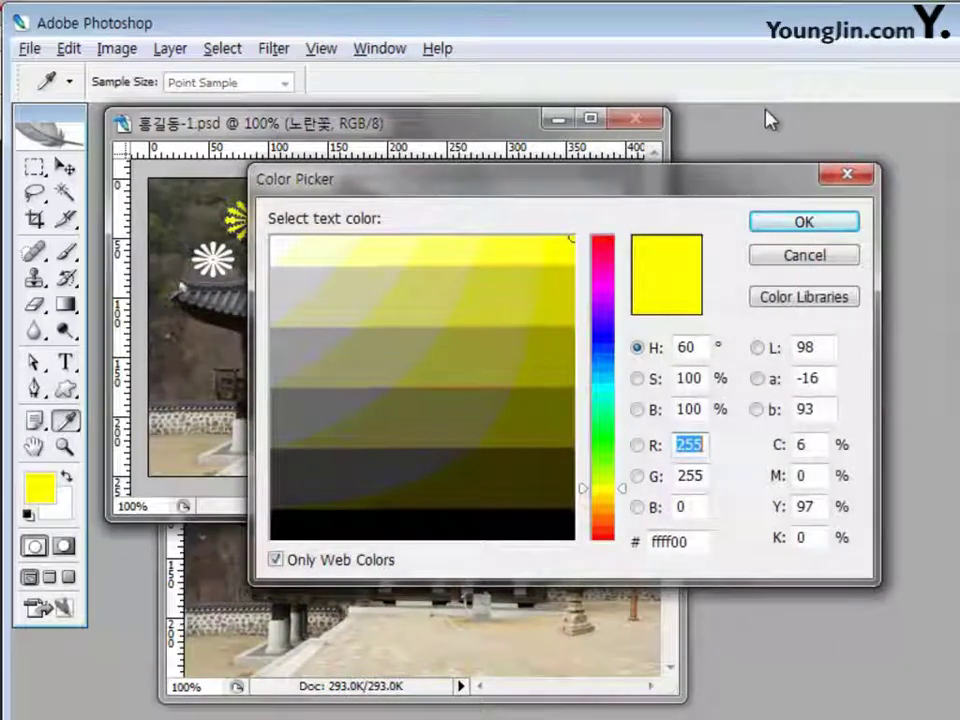
{"action": "double_click", "coordinate": [703, 537]}
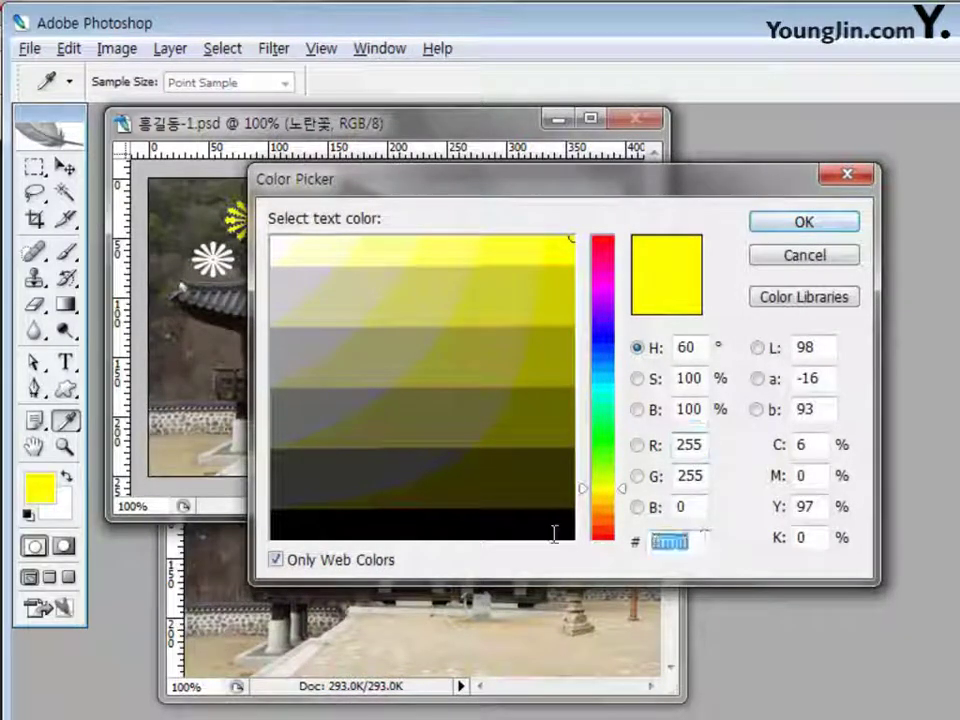
{"action": "type", "text": "0033"}
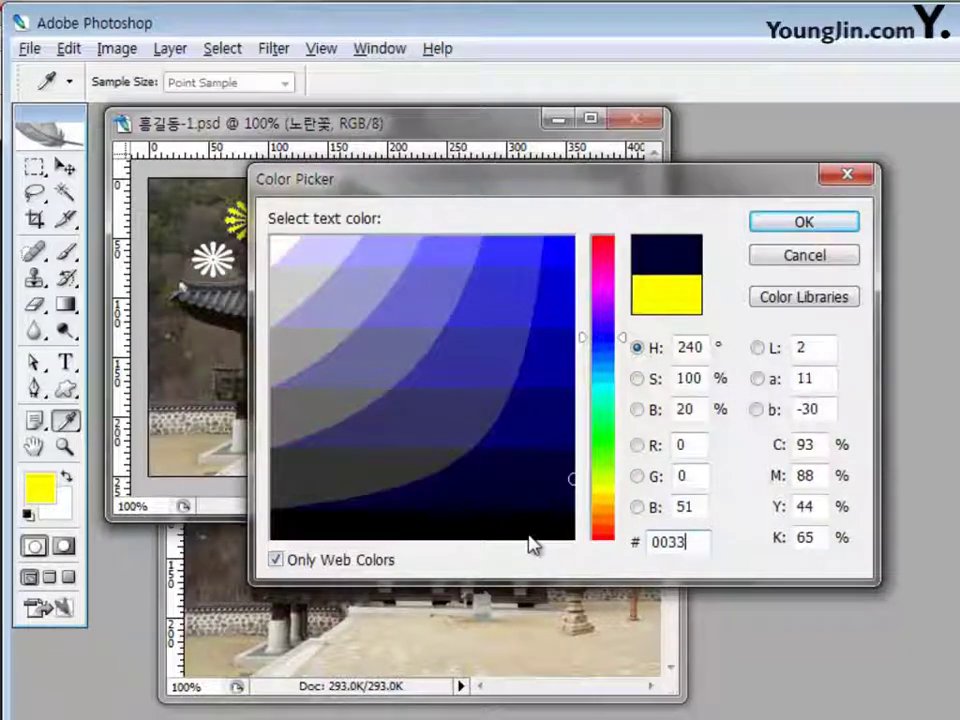
{"action": "type", "text": "ff"}
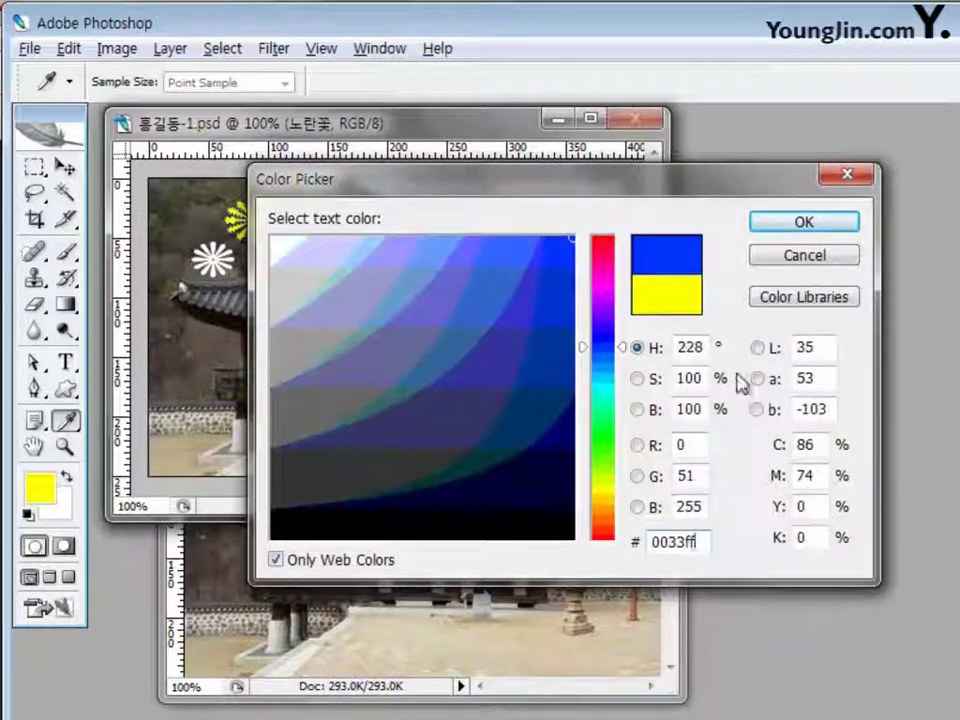
{"action": "left_click", "coordinate": [804, 224]}
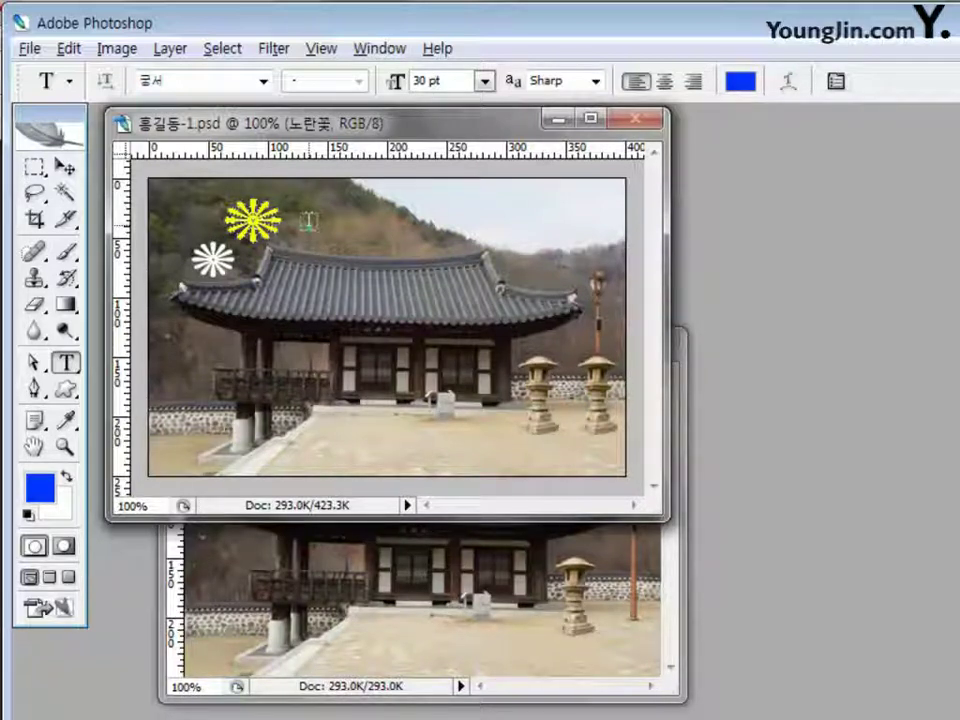
Type the title '아름다운 한국의 미' right of the yellow flower and commit it
{"action": "left_click", "coordinate": [300, 213]}
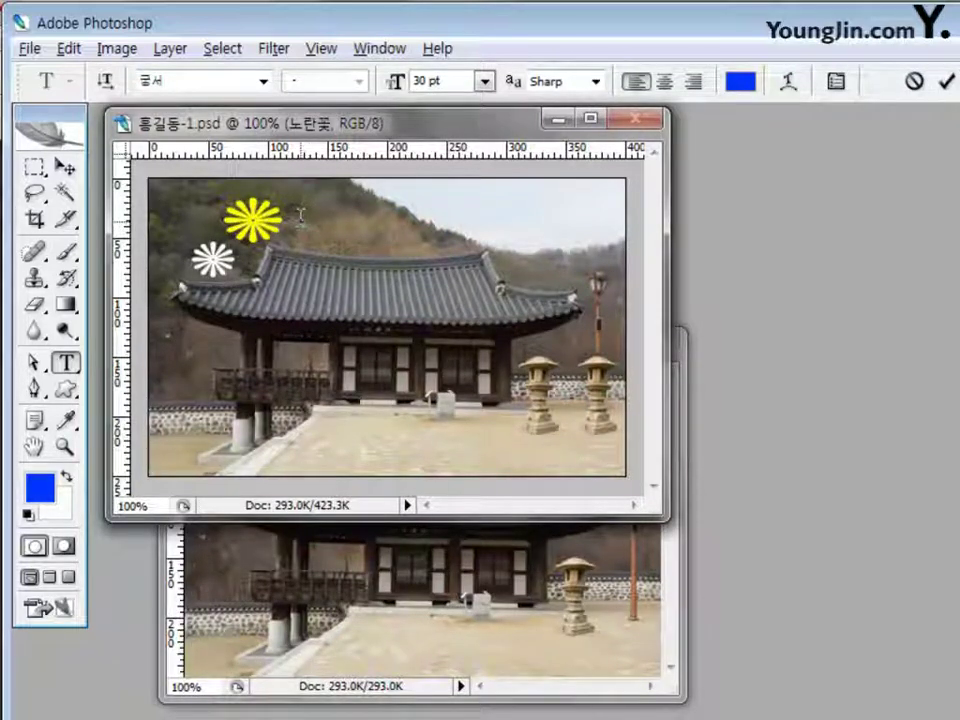
{"action": "type", "text": "ak"}
{"action": "key", "text": "BackSpace"}
{"action": "key", "text": "BackSpace"}
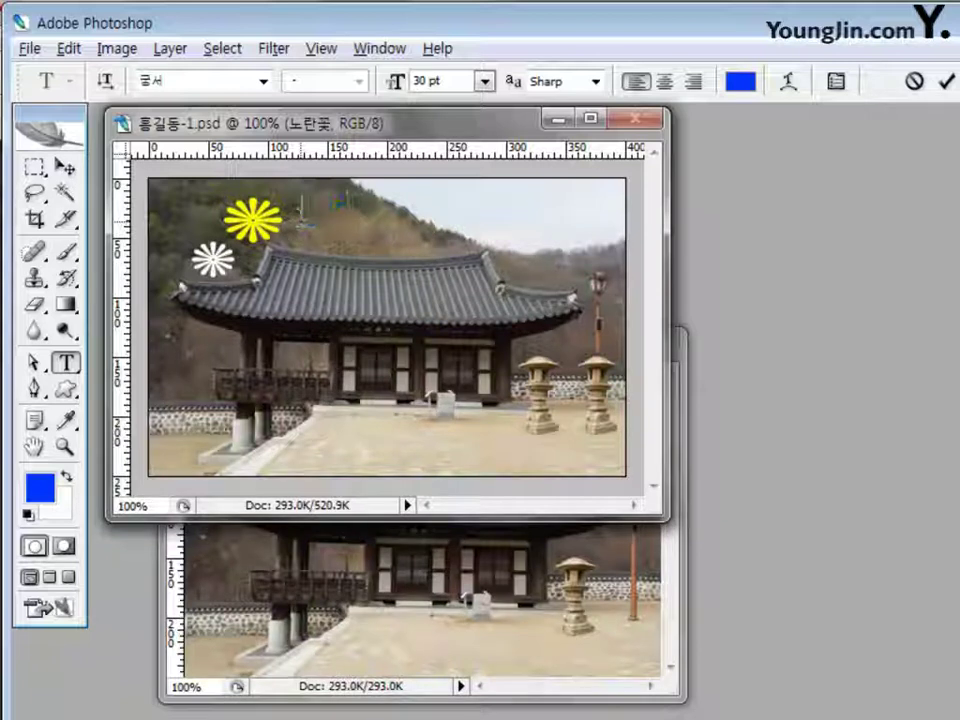
{"action": "type", "text": "앙"}
{"action": "type", "text": "운 한국의 미"}
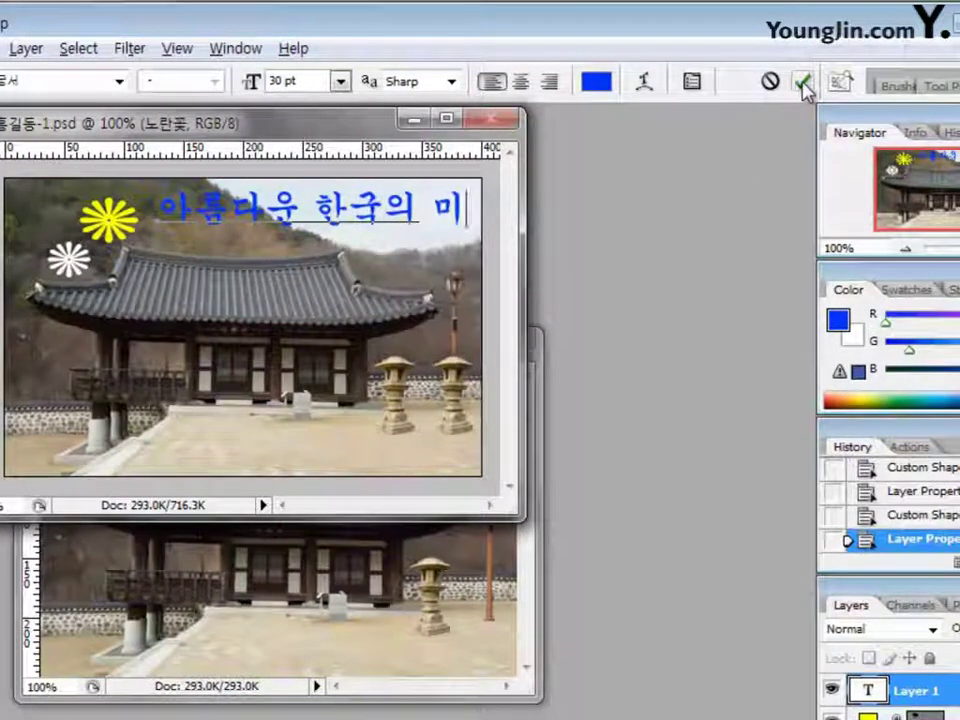
{"action": "left_click", "coordinate": [805, 88]}
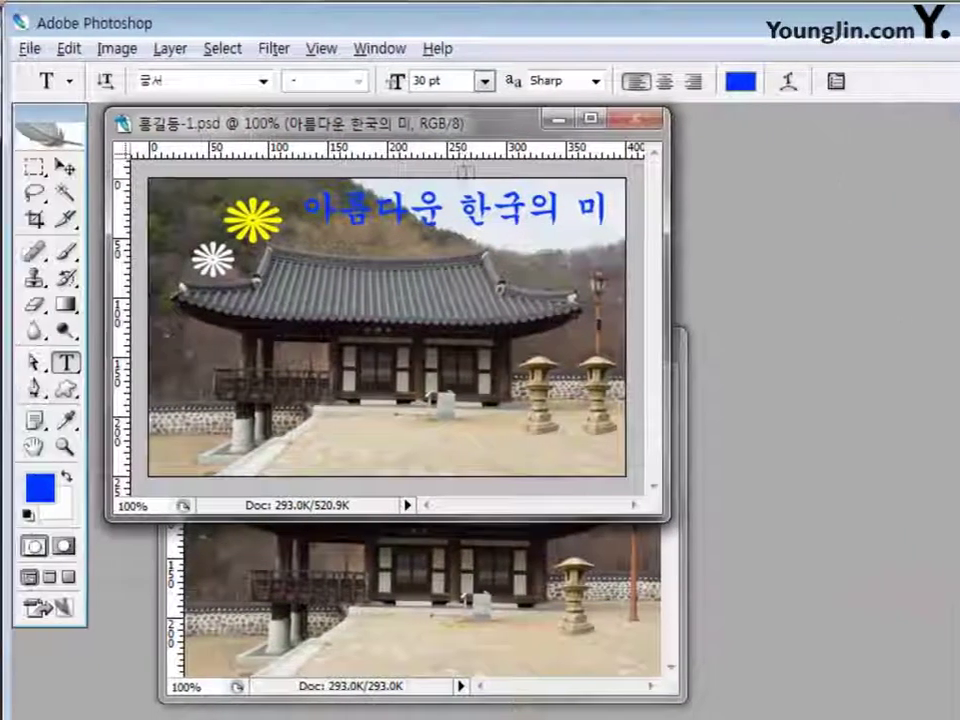
{"action": "left_click", "coordinate": [18, 166]}
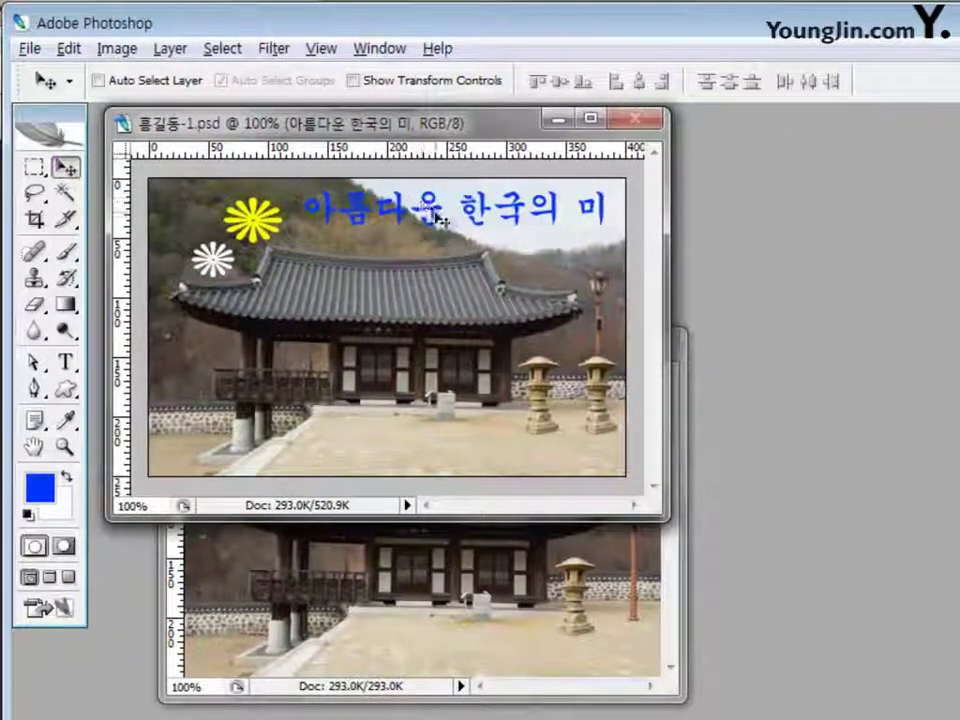
Move the blue title beside the yellow flower and give it a 3 px white (ffffff) stroke
{"action": "left_click_drag", "start_coordinate": [426, 210], "coordinate": [427, 230]}
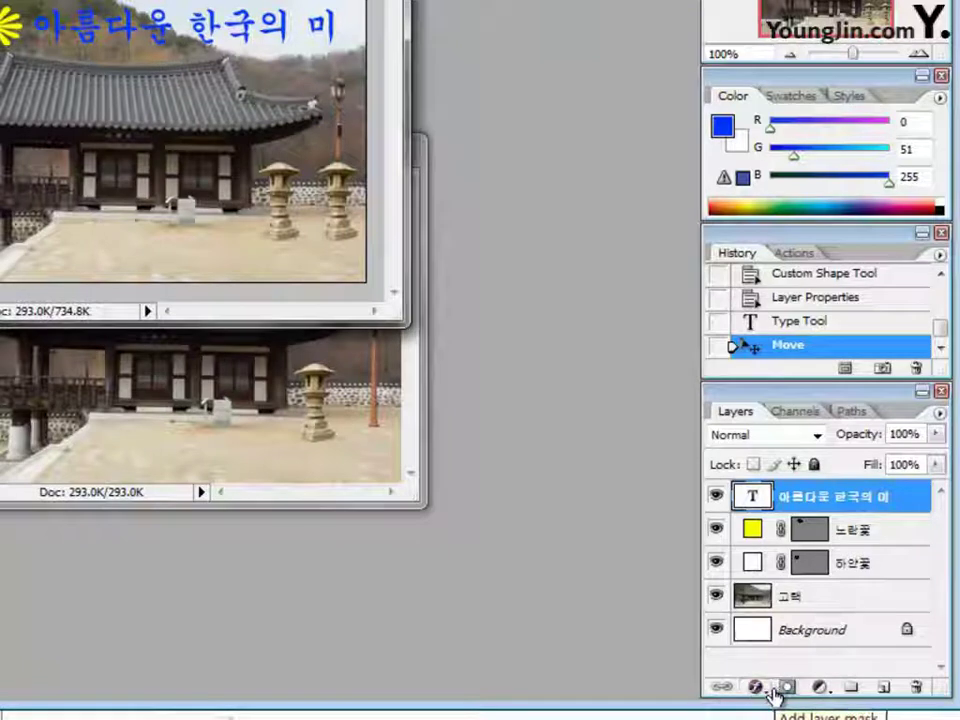
{"action": "left_click_drag", "start_coordinate": [768, 698], "coordinate": [771, 680]}
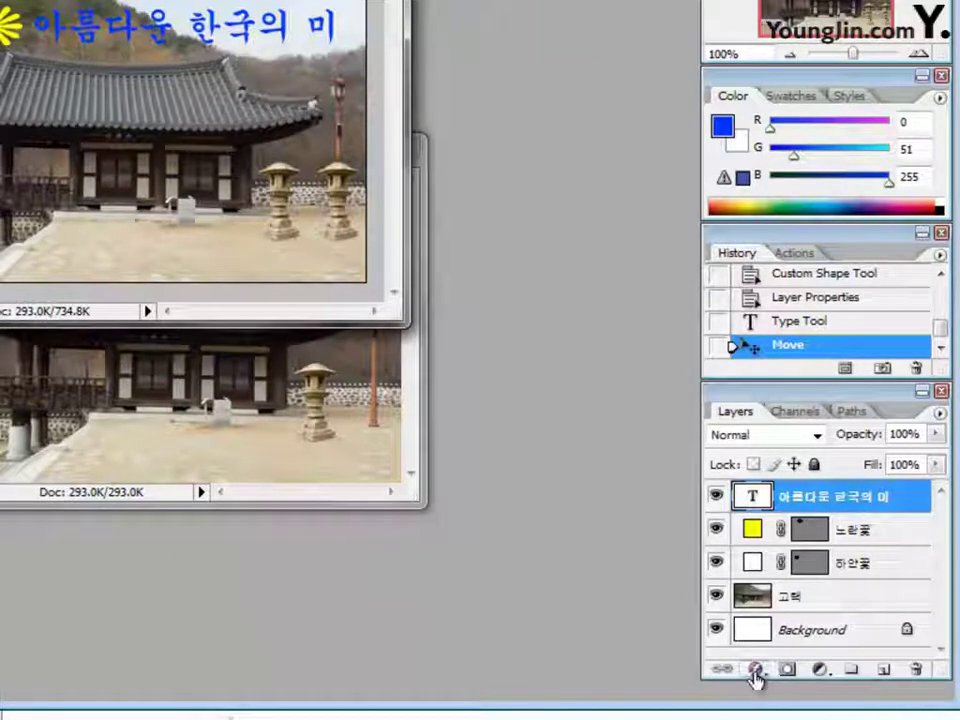
{"action": "left_click", "coordinate": [756, 671]}
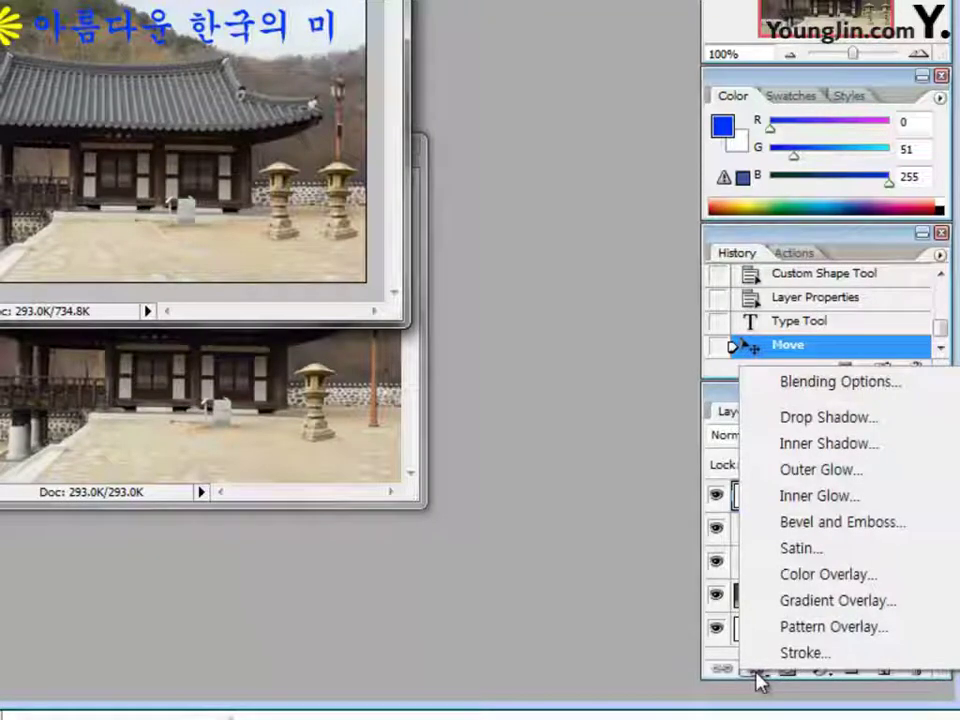
{"action": "left_click", "coordinate": [816, 653]}
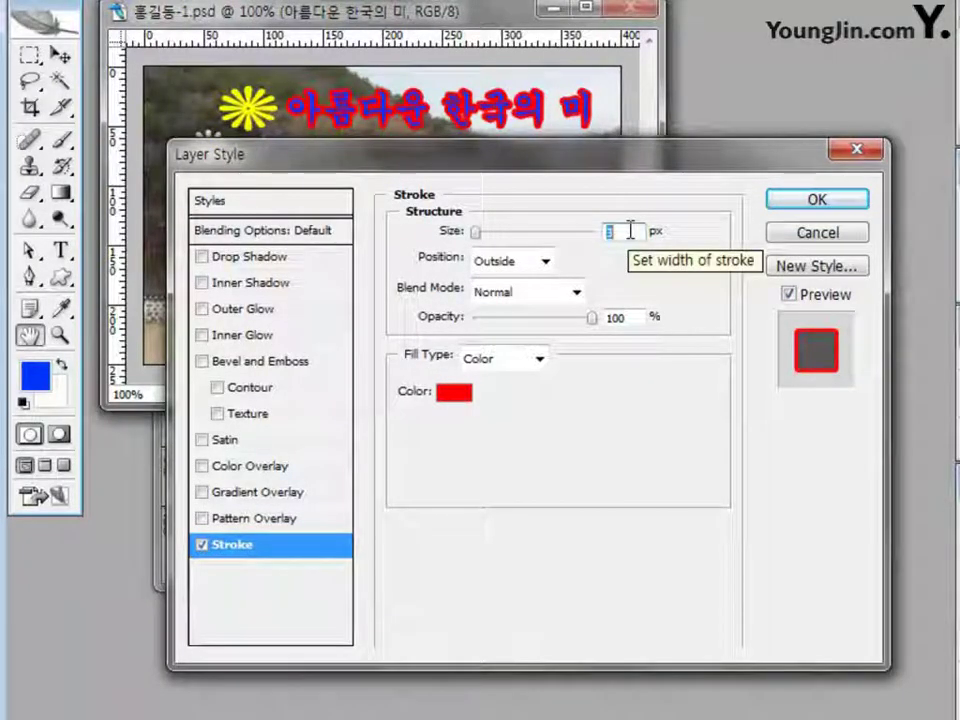
{"action": "left_click", "coordinate": [462, 394]}
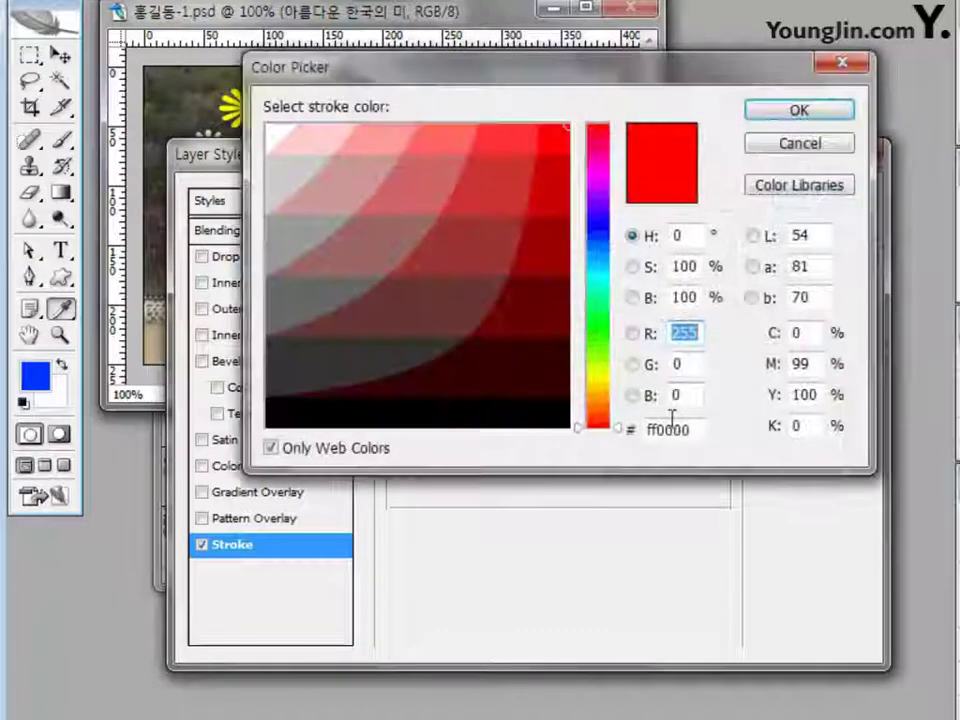
{"action": "left_click", "coordinate": [690, 430]}
{"action": "left_click_drag", "start_coordinate": [690, 430], "coordinate": [630, 420]}
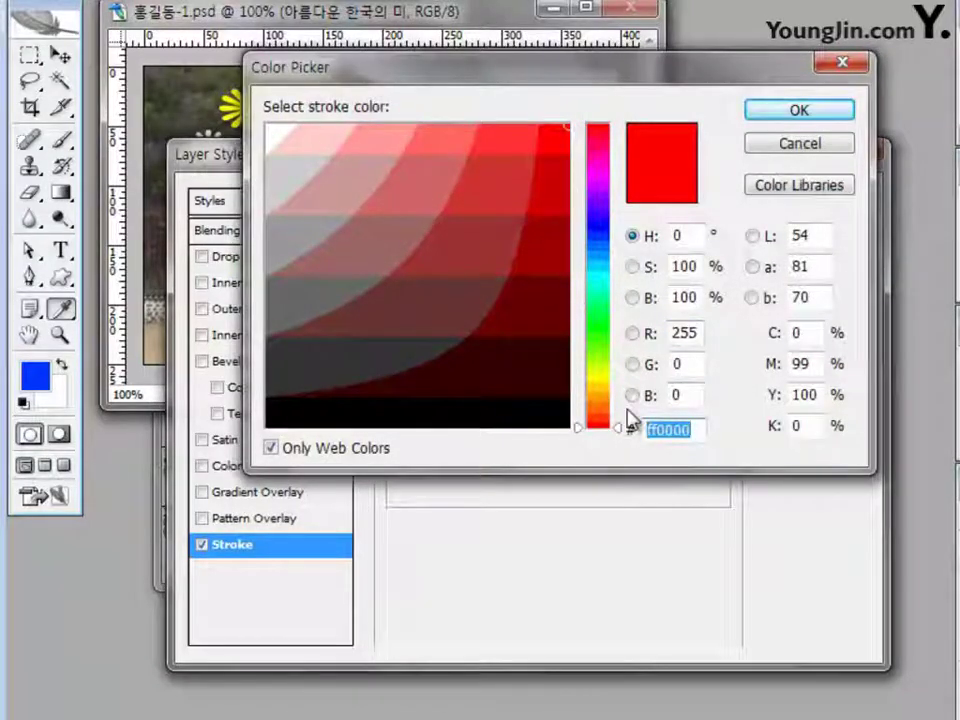
{"action": "type", "text": "ㄹ"}
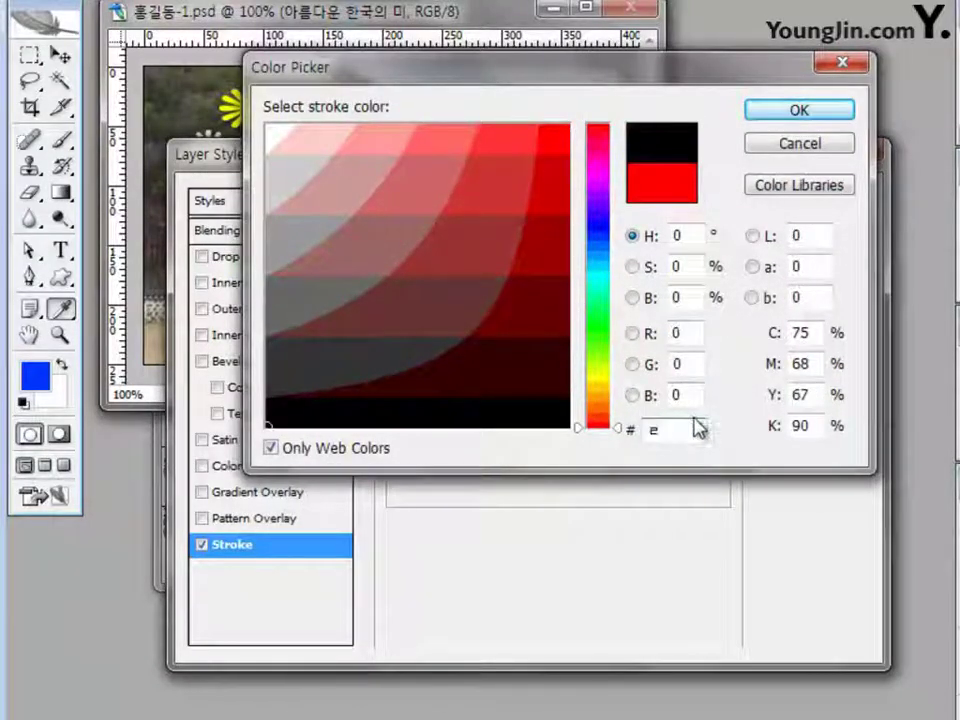
{"action": "key", "text": "BackSpace"}
{"action": "type", "text": "ffffff"}
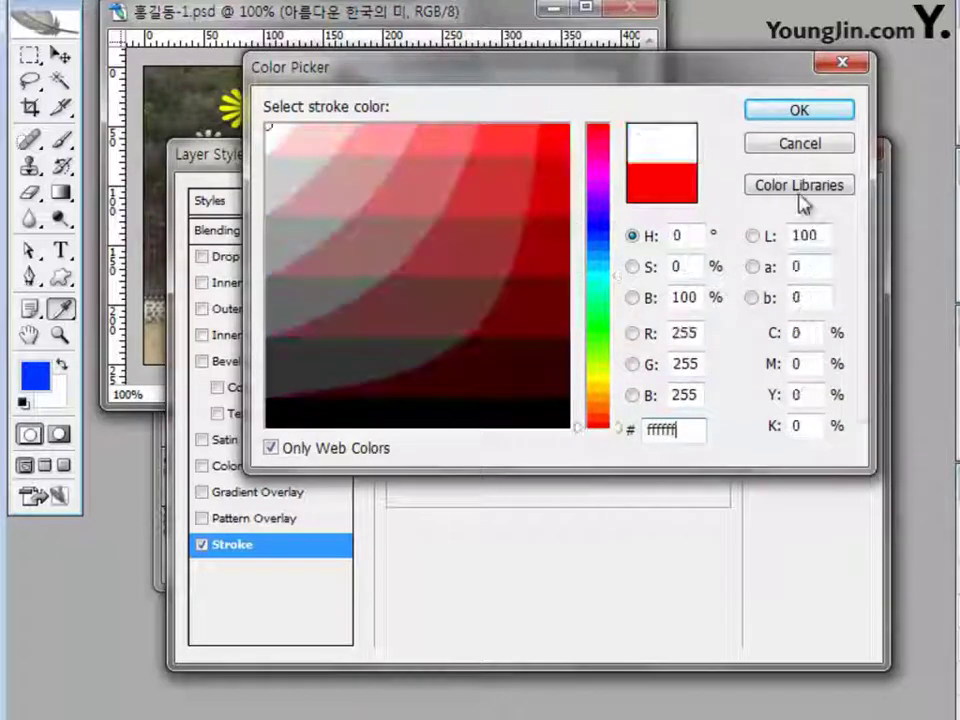
{"action": "left_click", "coordinate": [822, 116]}
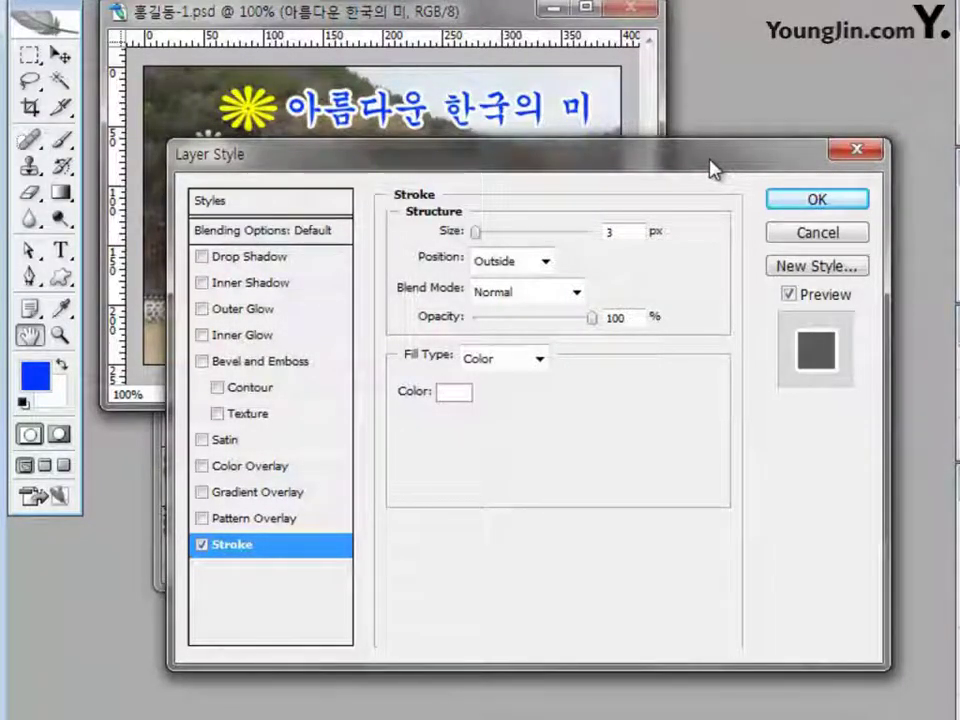
{"action": "left_click", "coordinate": [835, 204]}
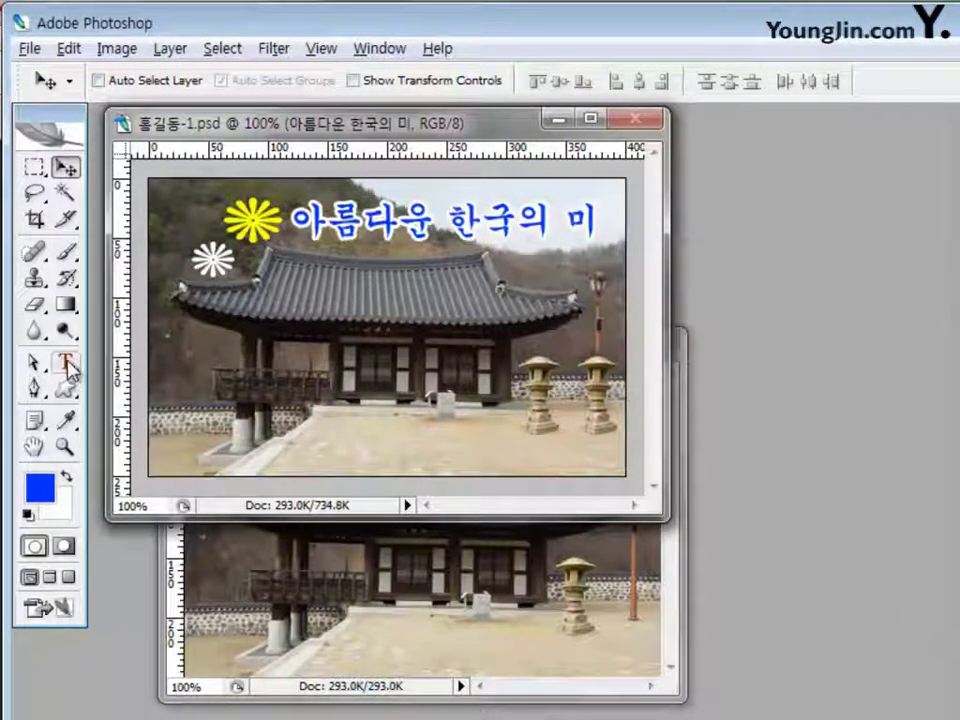
Warp the title with the Flag style, Horizontal, Bend +50
{"action": "left_click", "coordinate": [65, 363]}
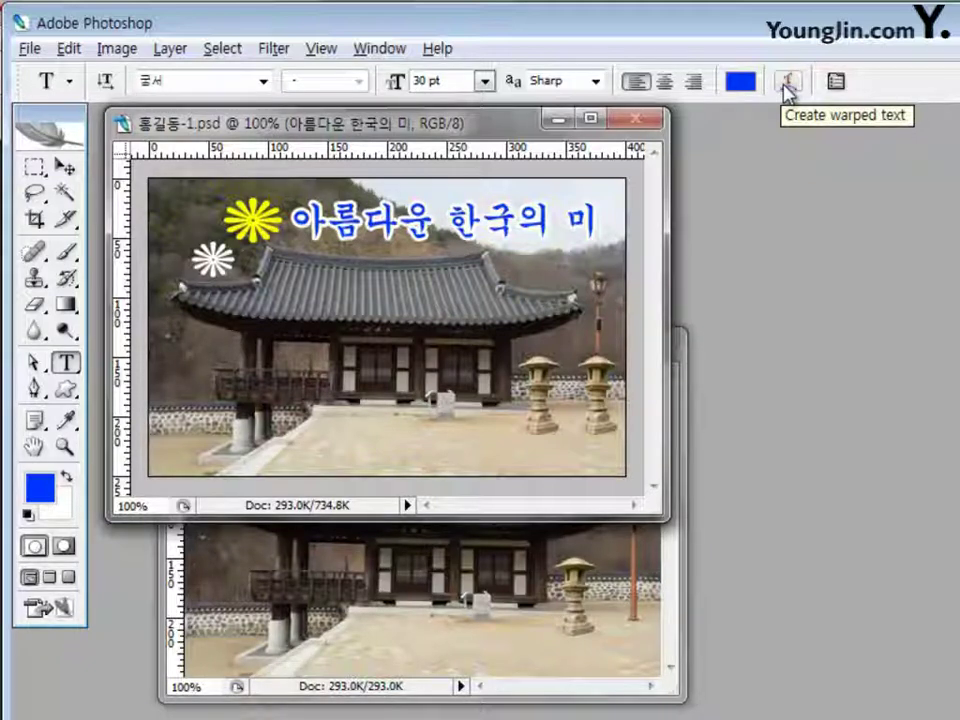
{"action": "left_click", "coordinate": [788, 82]}
{"action": "left_click_drag", "start_coordinate": [670, 211], "coordinate": [612, 201]}
{"action": "left_click", "coordinate": [625, 245]}
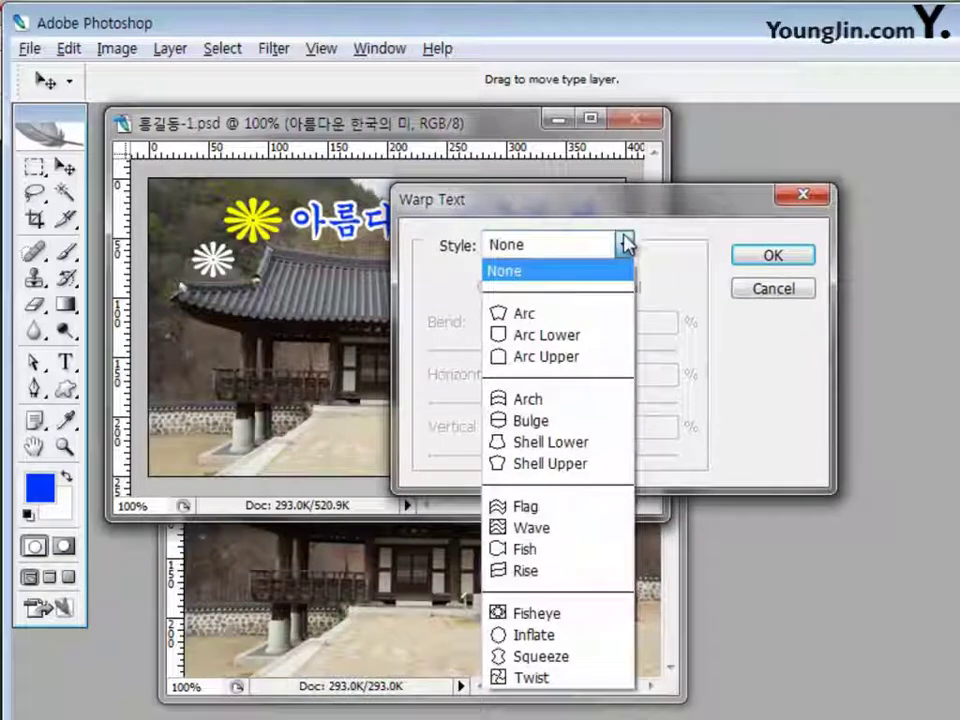
{"action": "left_click", "coordinate": [572, 508]}
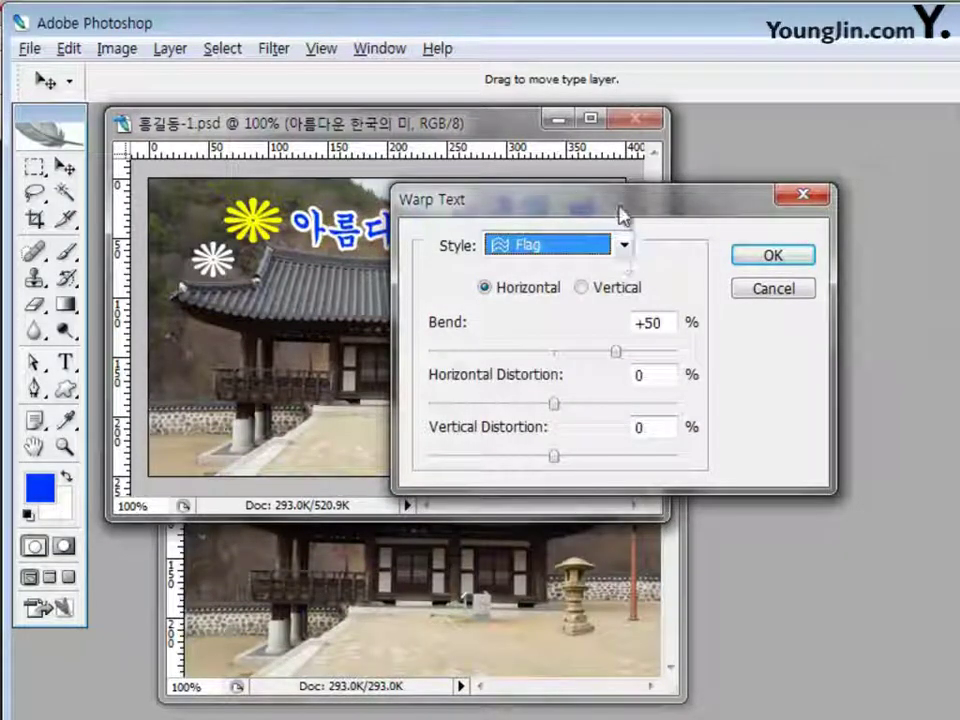
{"action": "left_click_drag", "start_coordinate": [623, 206], "coordinate": [712, 188]}
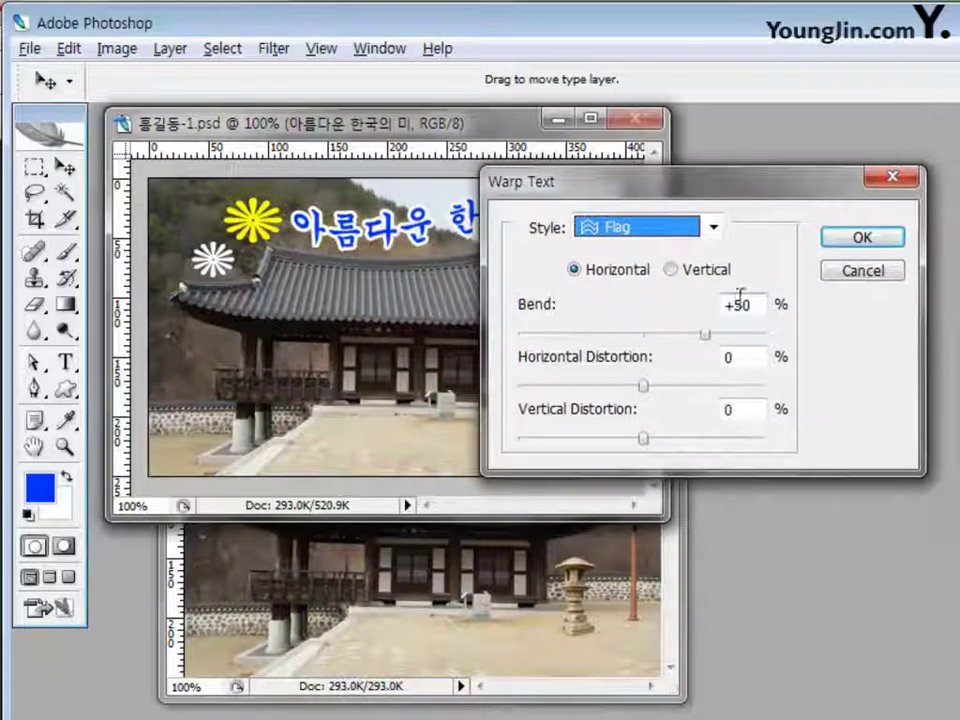
{"action": "left_click", "coordinate": [850, 240]}
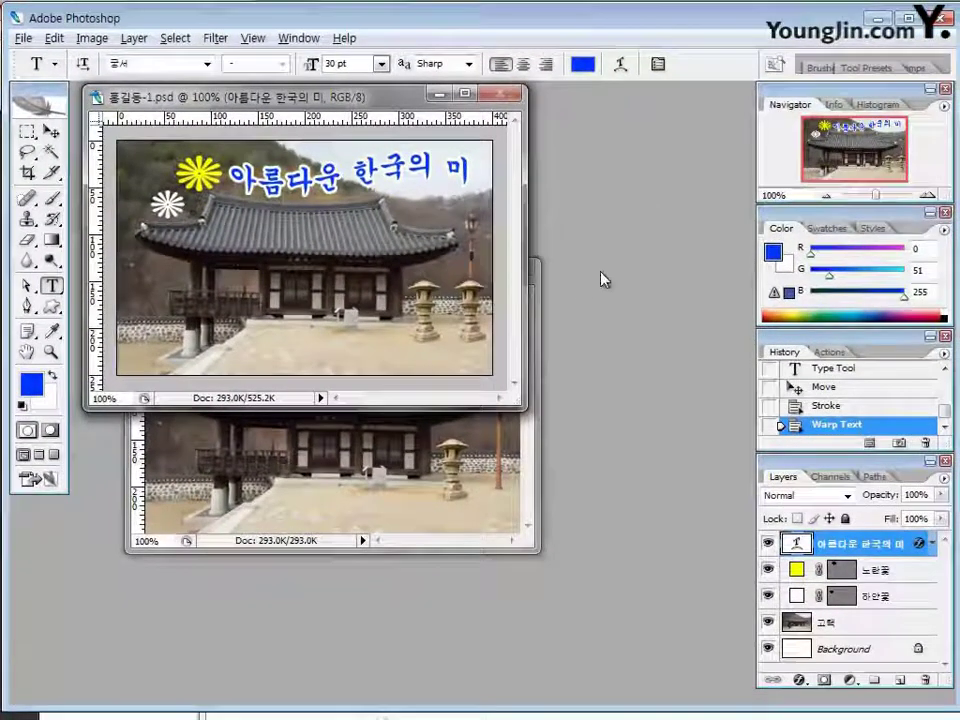
{"action": "left_click", "coordinate": [380, 450]}
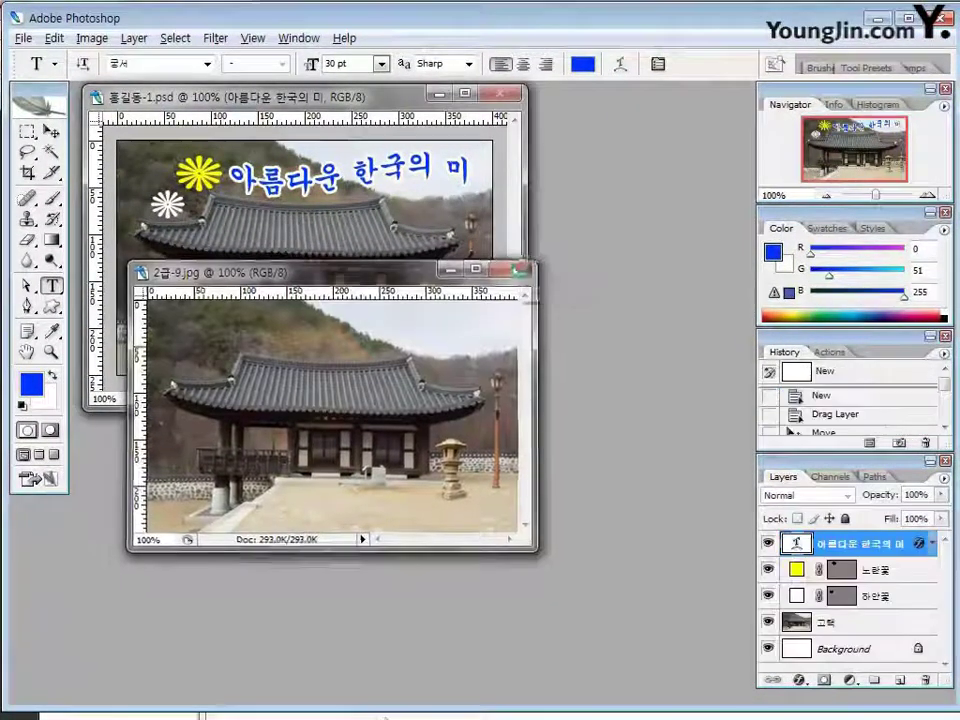
Close 2급-9.jpg and save the composite as a PSD with maximized compatibility
{"action": "left_click", "coordinate": [521, 270]}
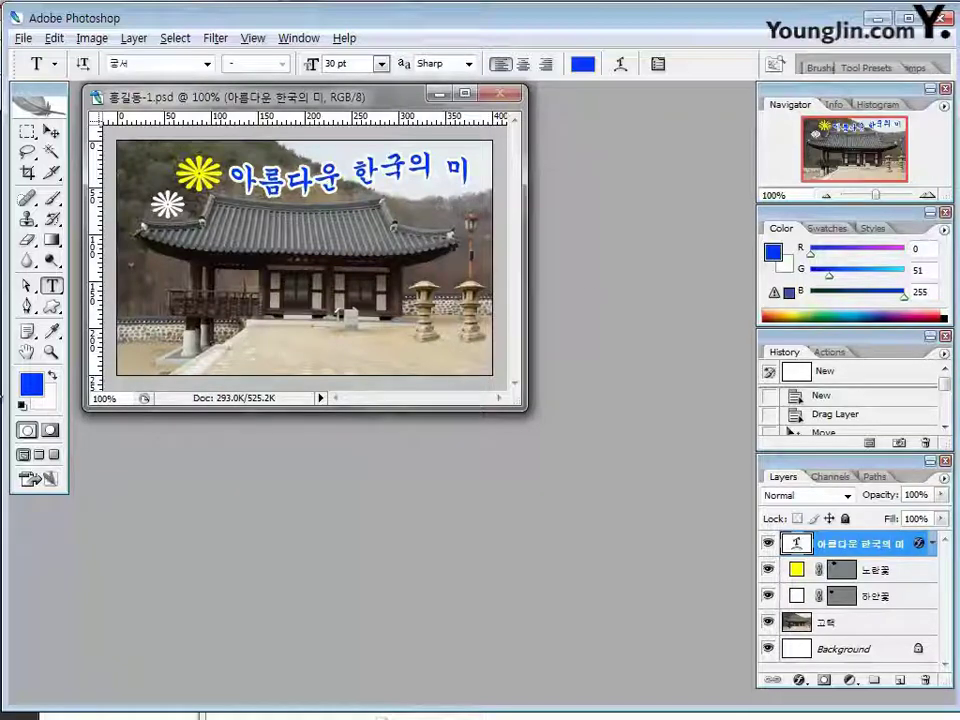
{"action": "left_click", "coordinate": [23, 40]}
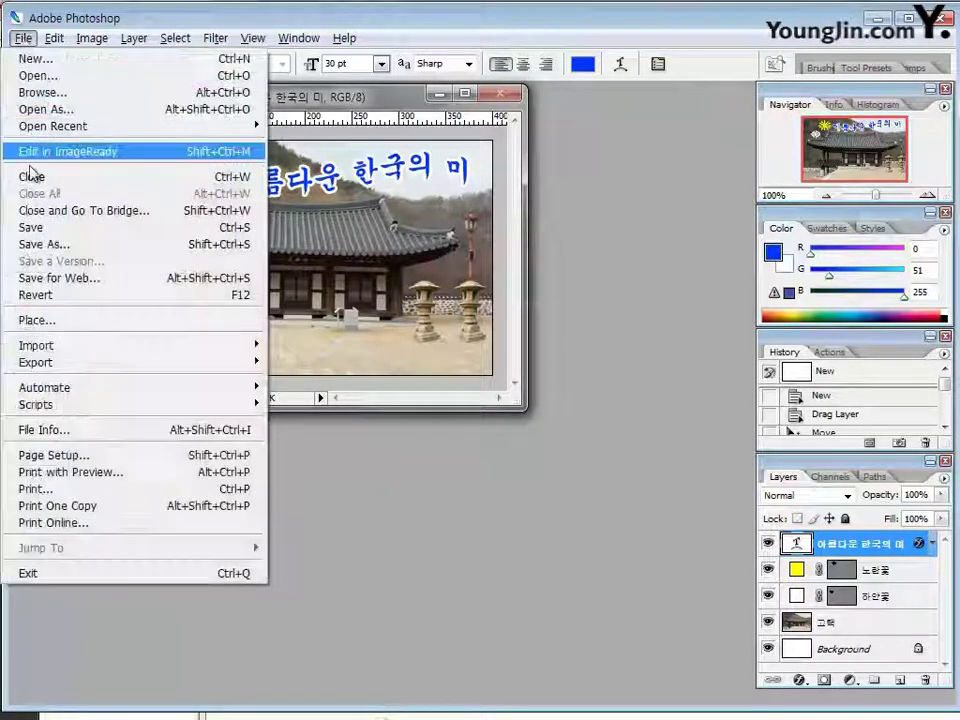
{"action": "left_click", "coordinate": [45, 224]}
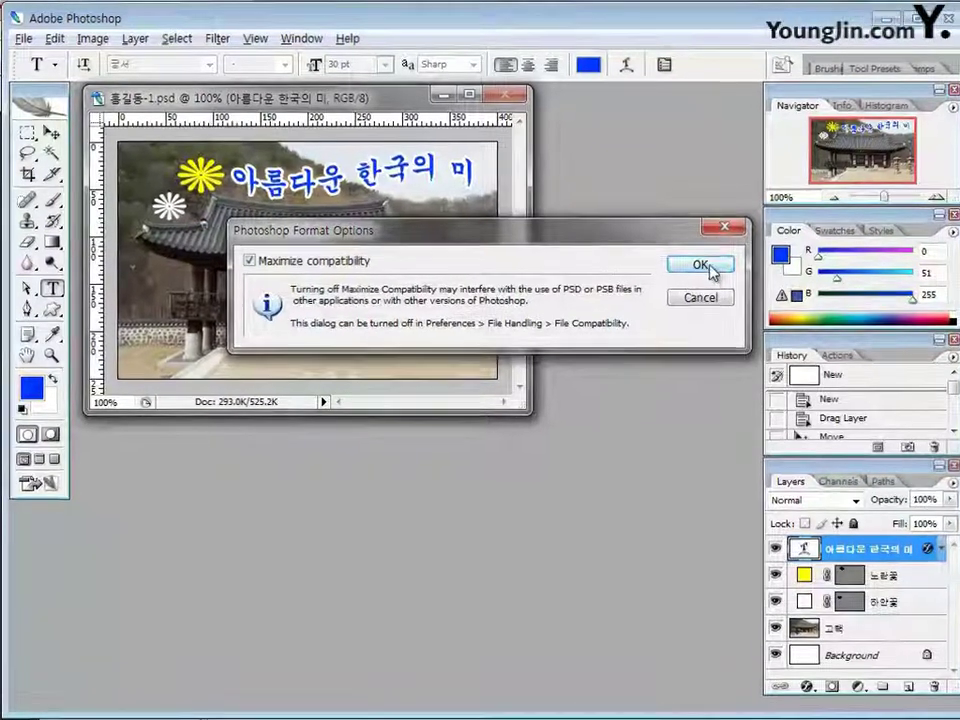
{"action": "left_click", "coordinate": [703, 266]}
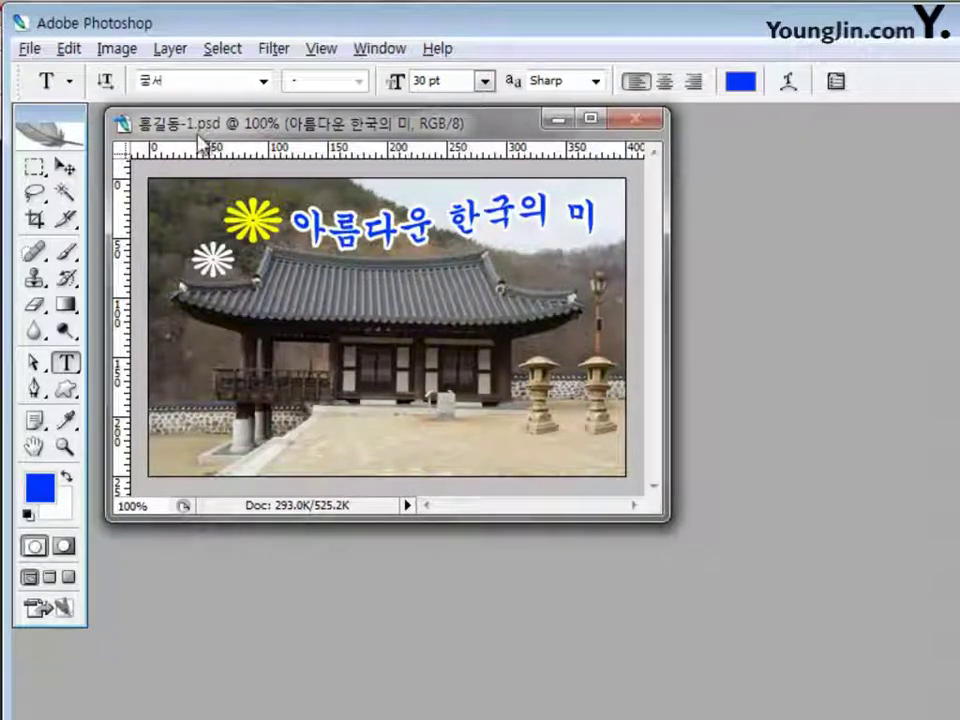
Save a JPEG copy of the composite with the candidate number prefixed to its file name
{"action": "left_click", "coordinate": [30, 48]}
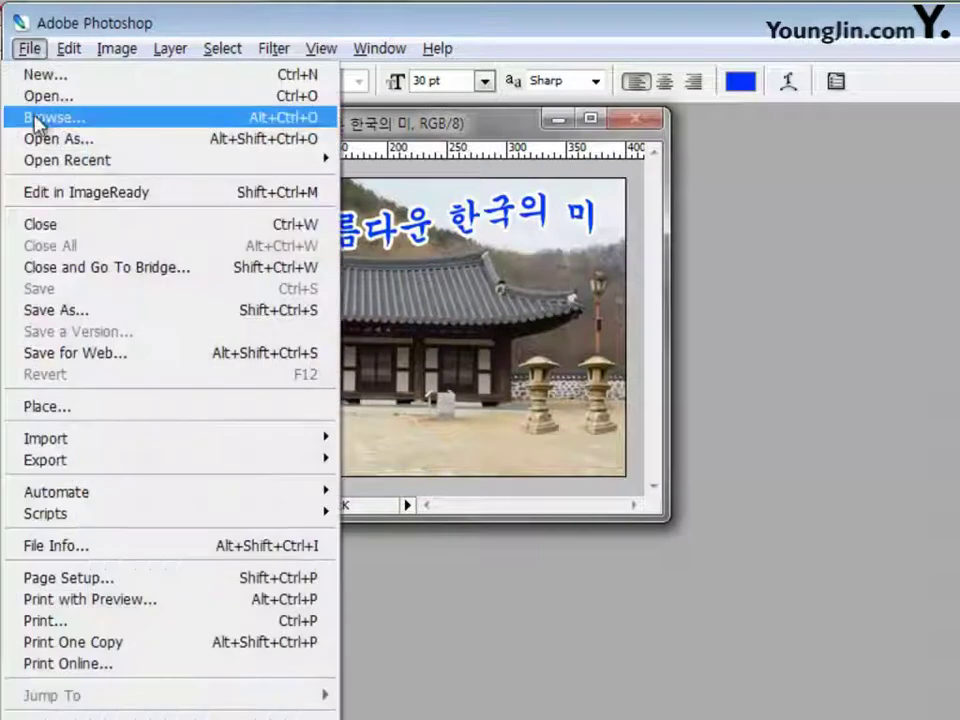
{"action": "left_click", "coordinate": [95, 312]}
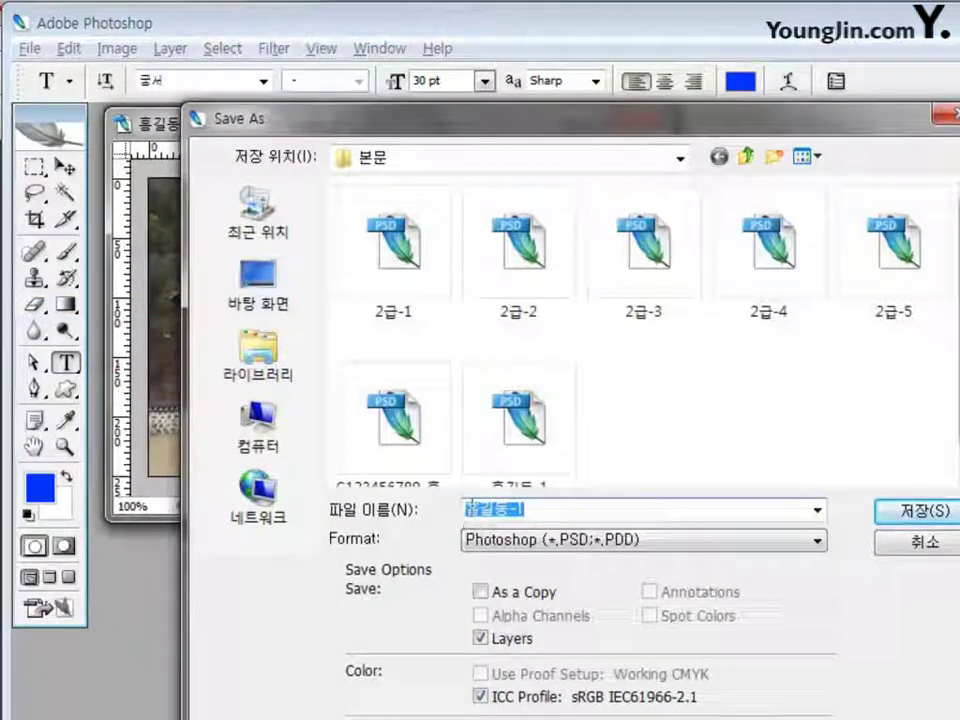
{"action": "left_click", "coordinate": [470, 509]}
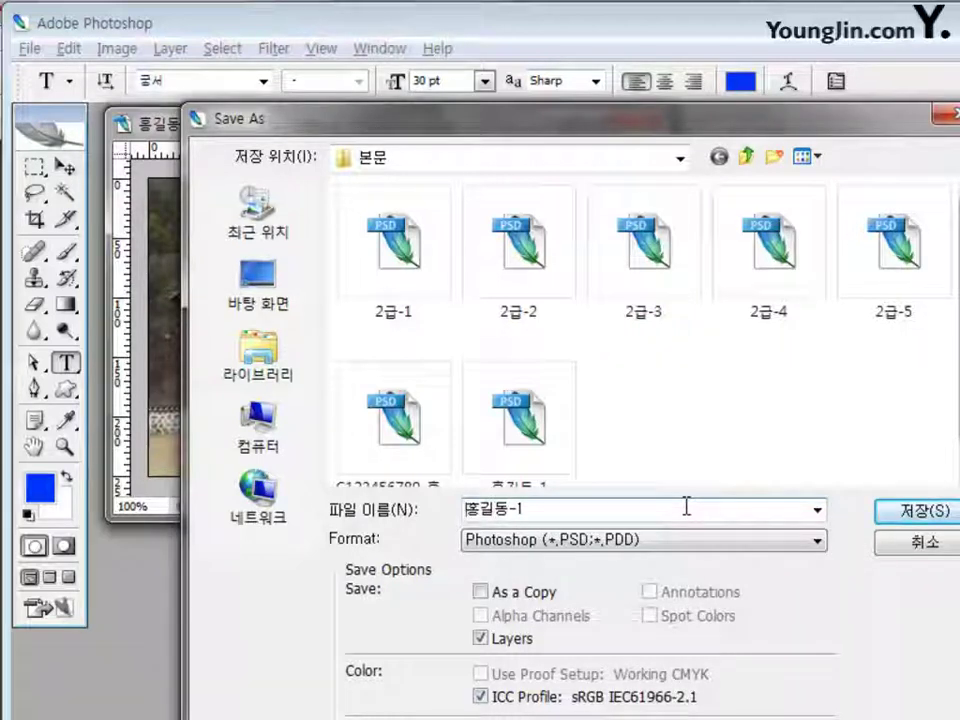
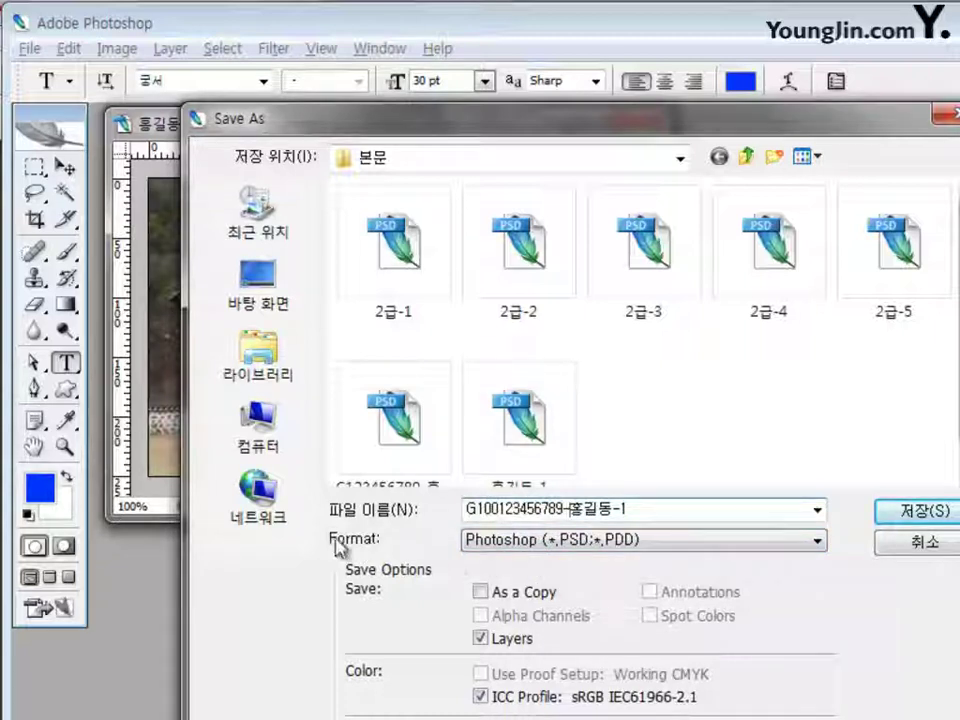
{"action": "left_click", "coordinate": [678, 541]}
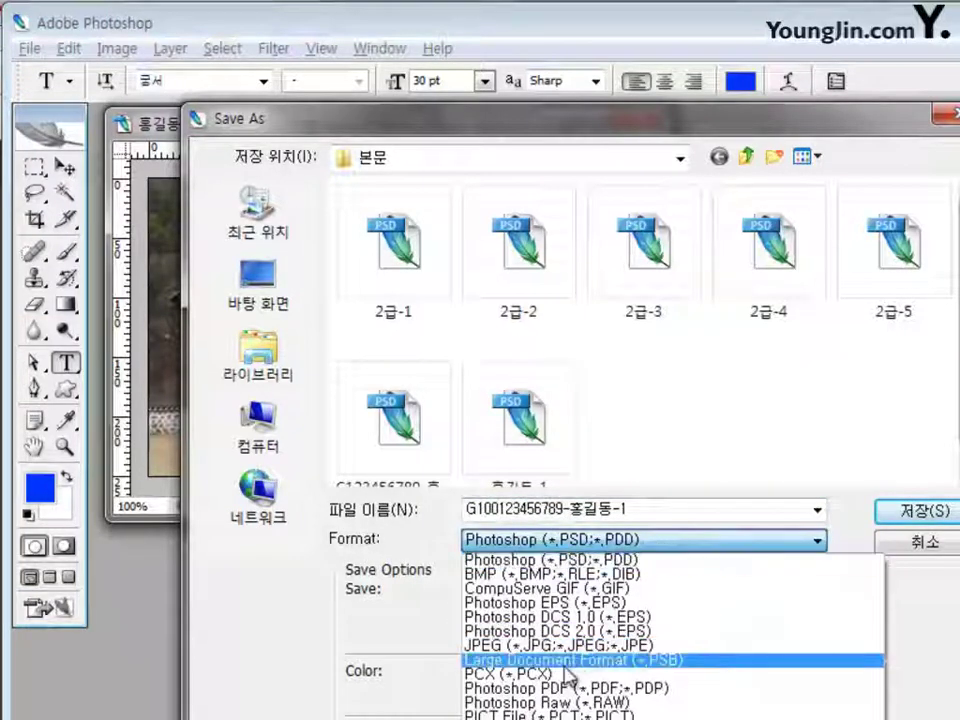
{"action": "left_click", "coordinate": [598, 647]}
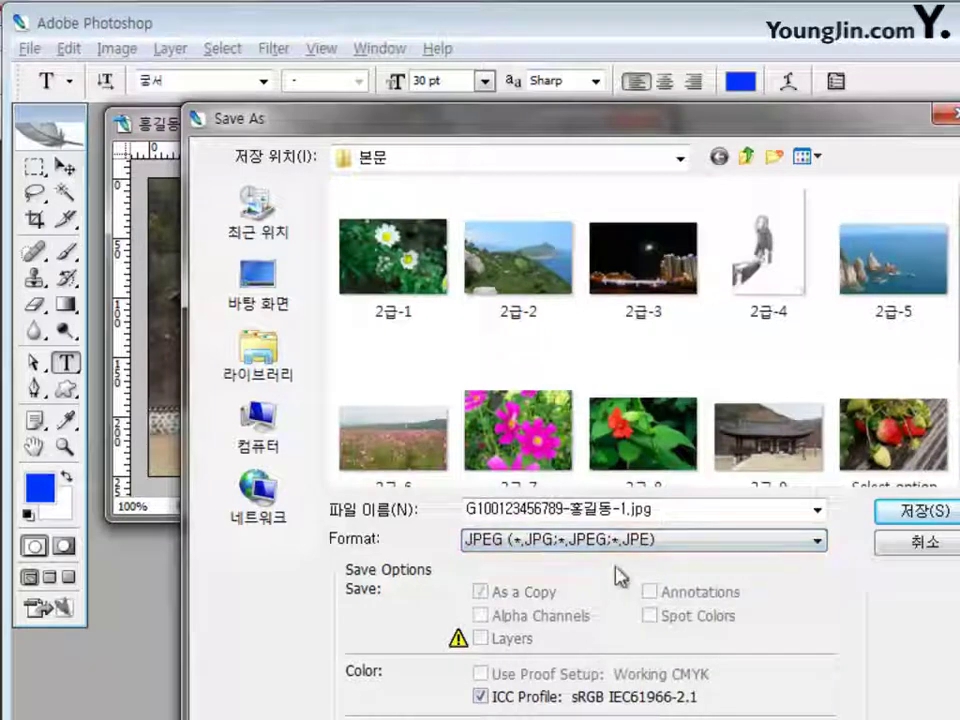
{"action": "left_click", "coordinate": [632, 510]}
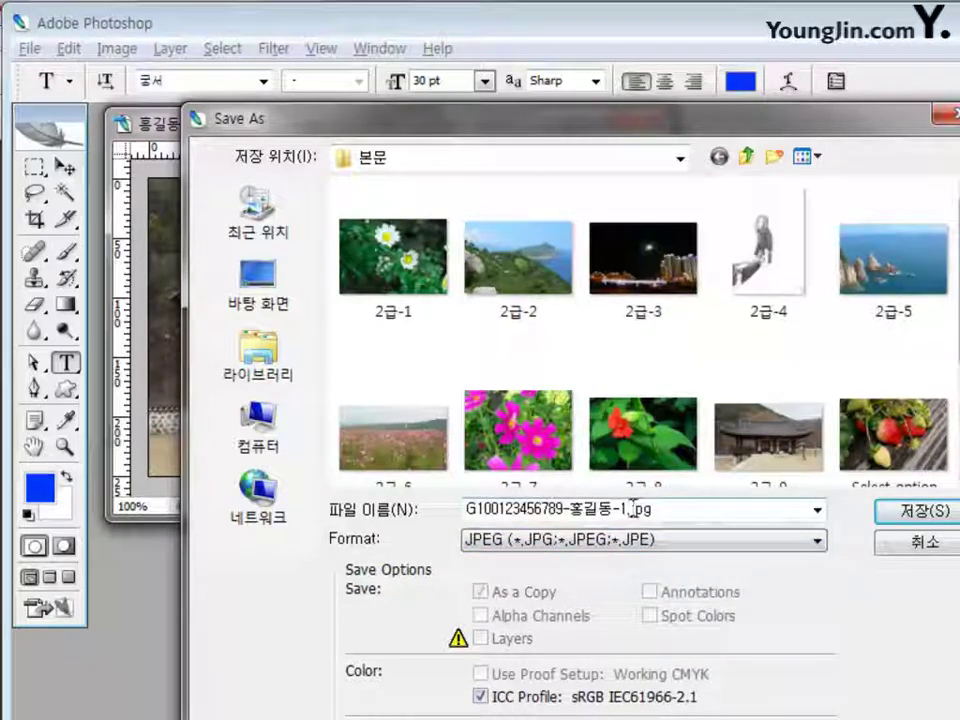
{"action": "left_click", "coordinate": [903, 512]}
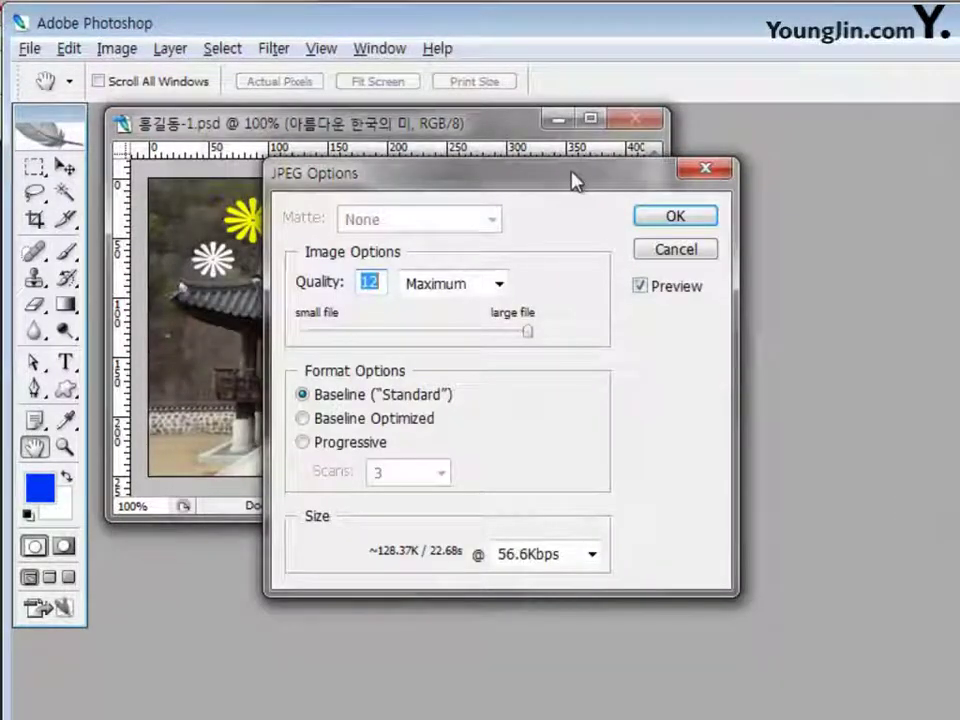
Set the JPEG Options quality preset to High (8)
{"action": "left_click_drag", "start_coordinate": [570, 178], "coordinate": [553, 177]}
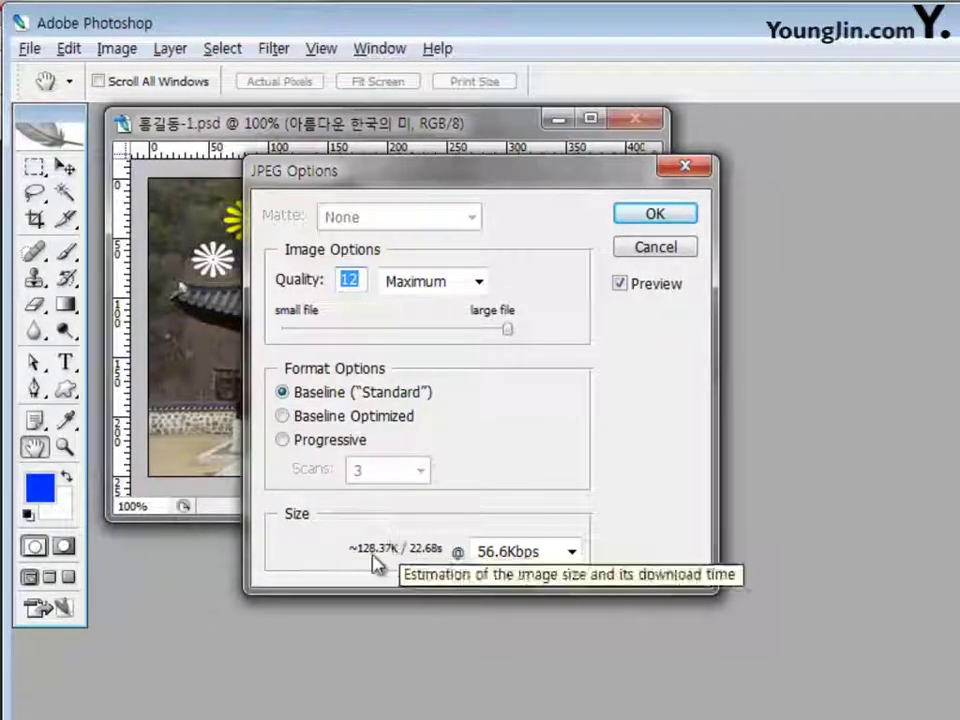
{"action": "left_click", "coordinate": [479, 283]}
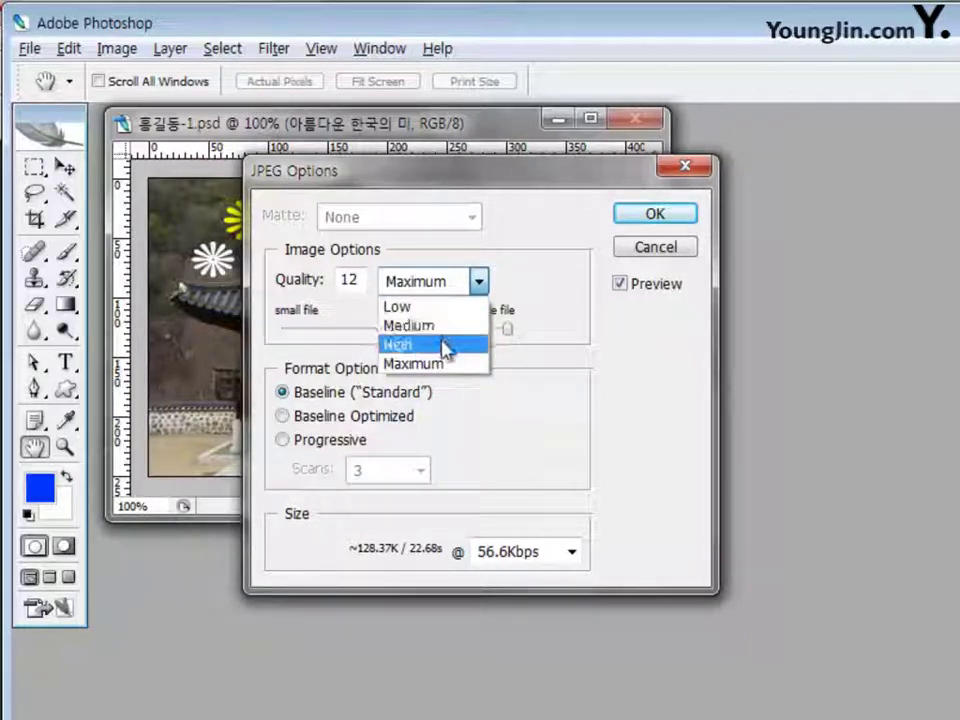
{"action": "left_click", "coordinate": [443, 345]}
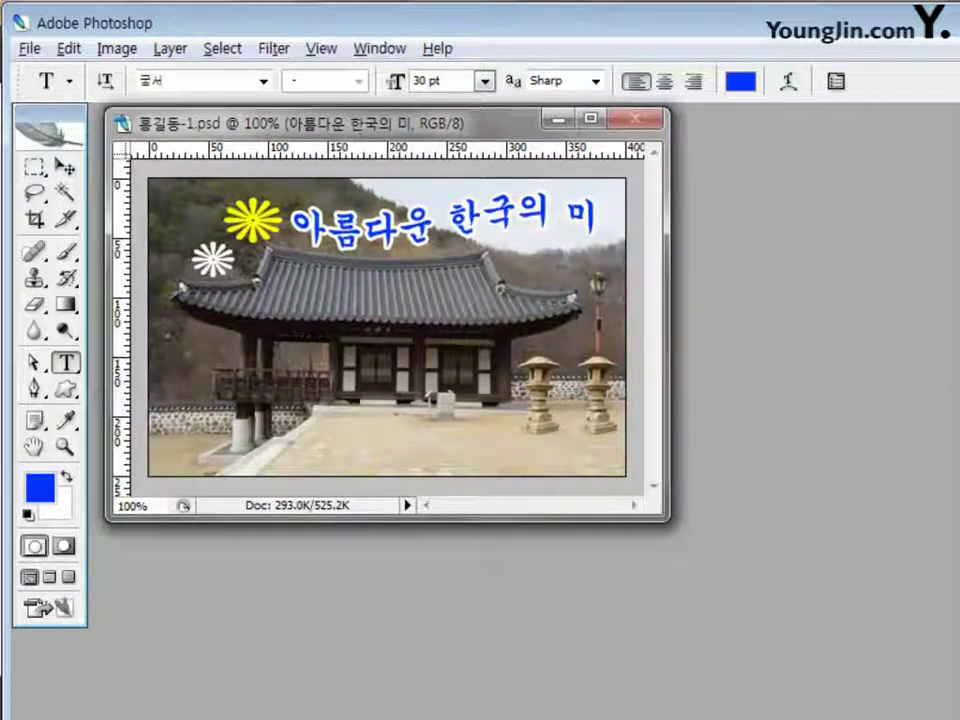
Resize the image from 400 to 40 pixels wide with Constrain Proportions, giving 40 × 25
{"action": "left_click", "coordinate": [115, 50]}
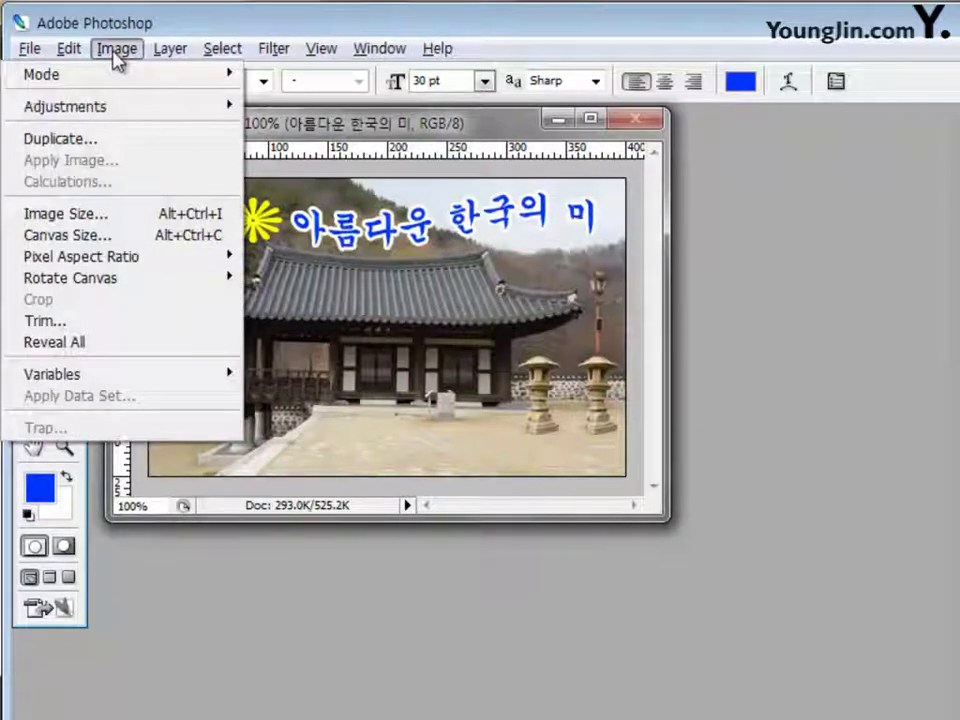
{"action": "left_click", "coordinate": [96, 214]}
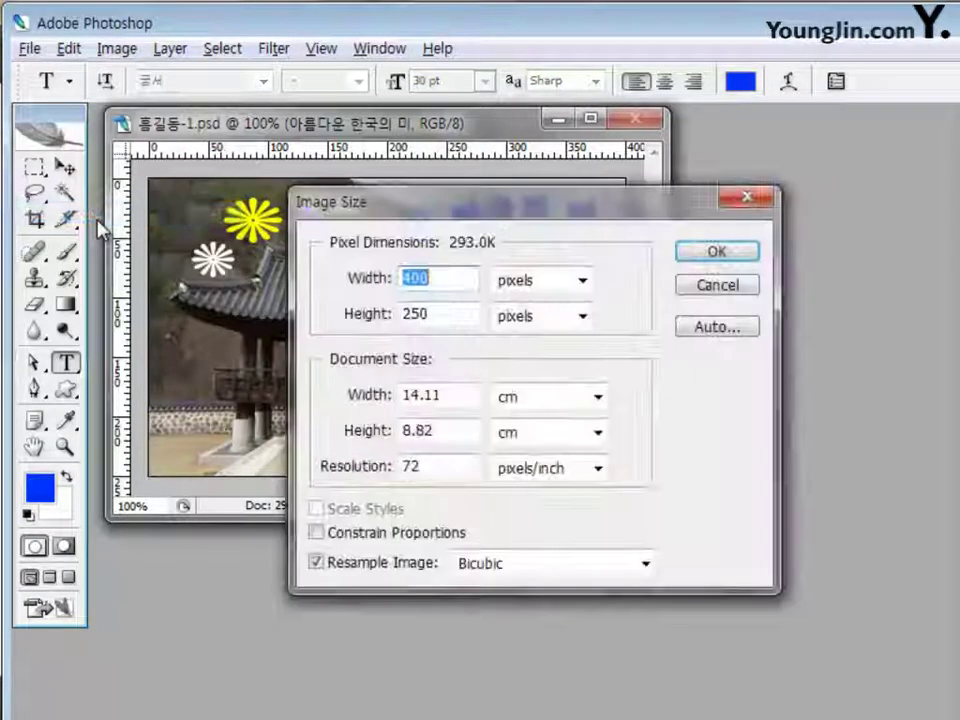
{"action": "left_click", "coordinate": [450, 278]}
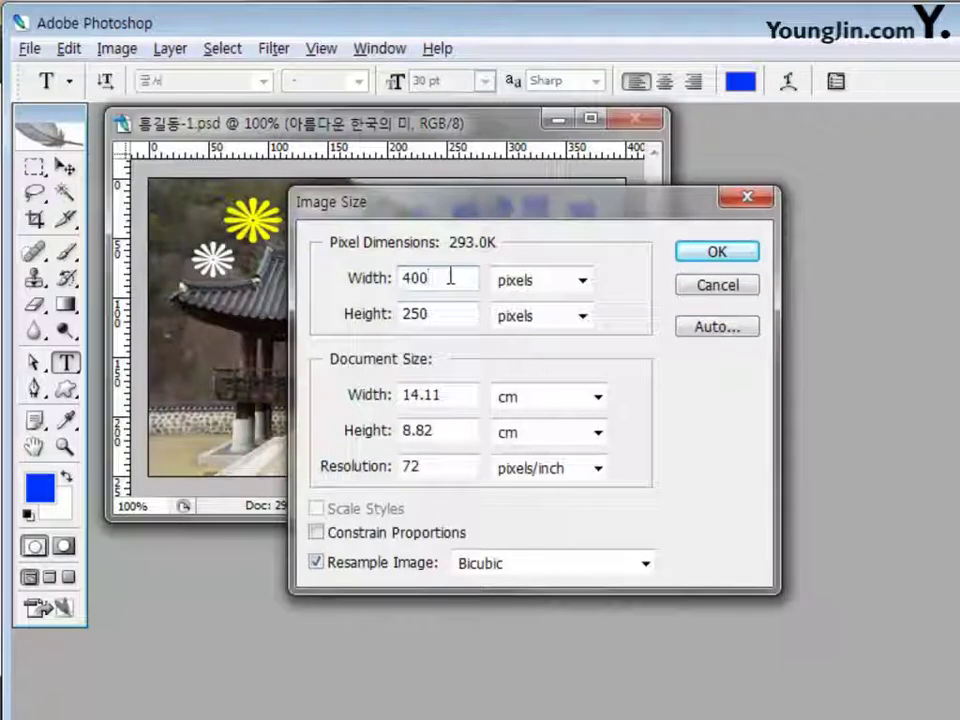
{"action": "key", "text": "BackSpace"}
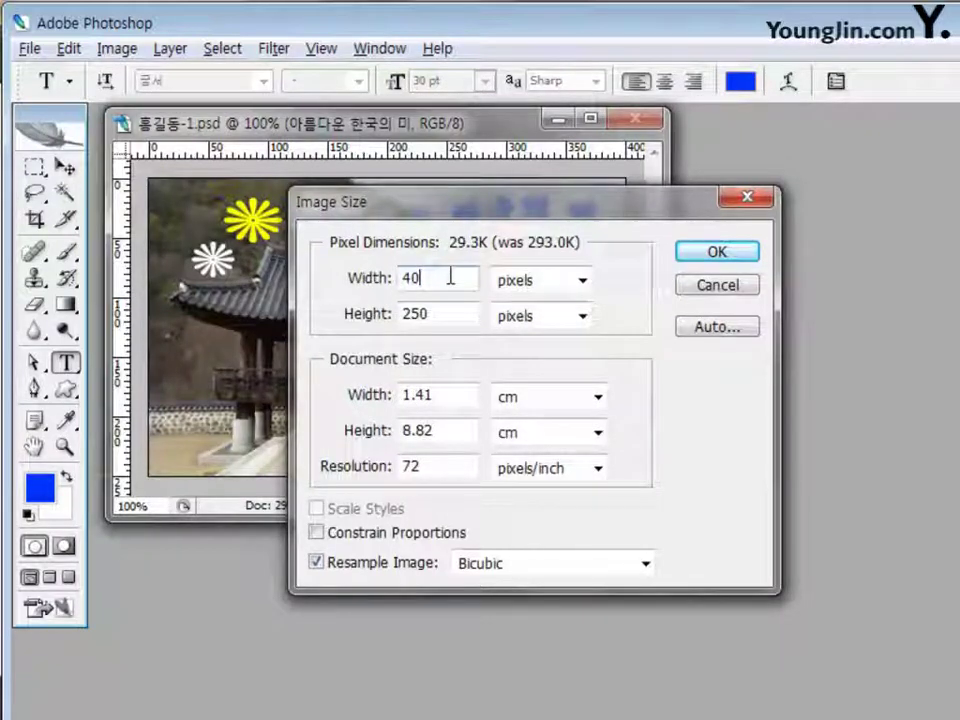
{"action": "type", "text": "0"}
{"action": "left_click", "coordinate": [316, 535]}
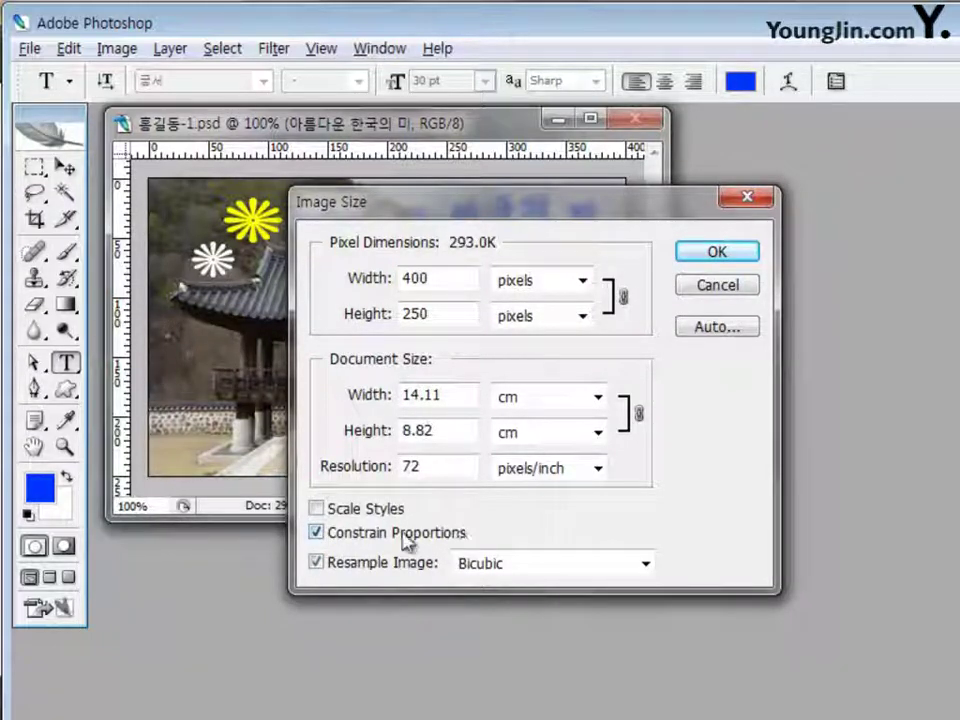
{"action": "left_click", "coordinate": [443, 278]}
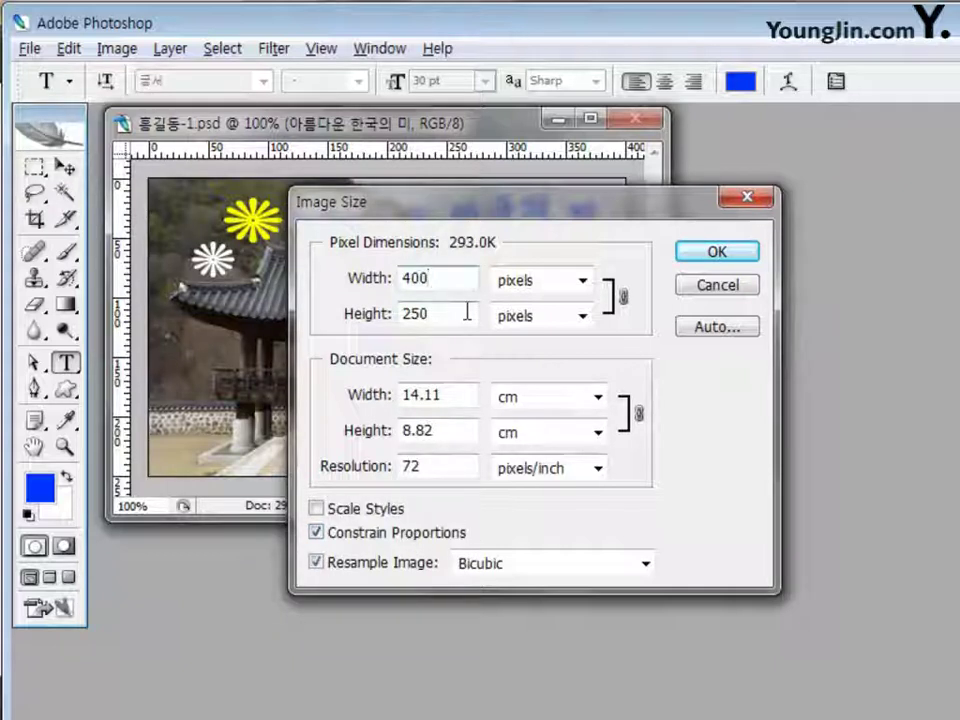
{"action": "key", "text": "BackSpace"}
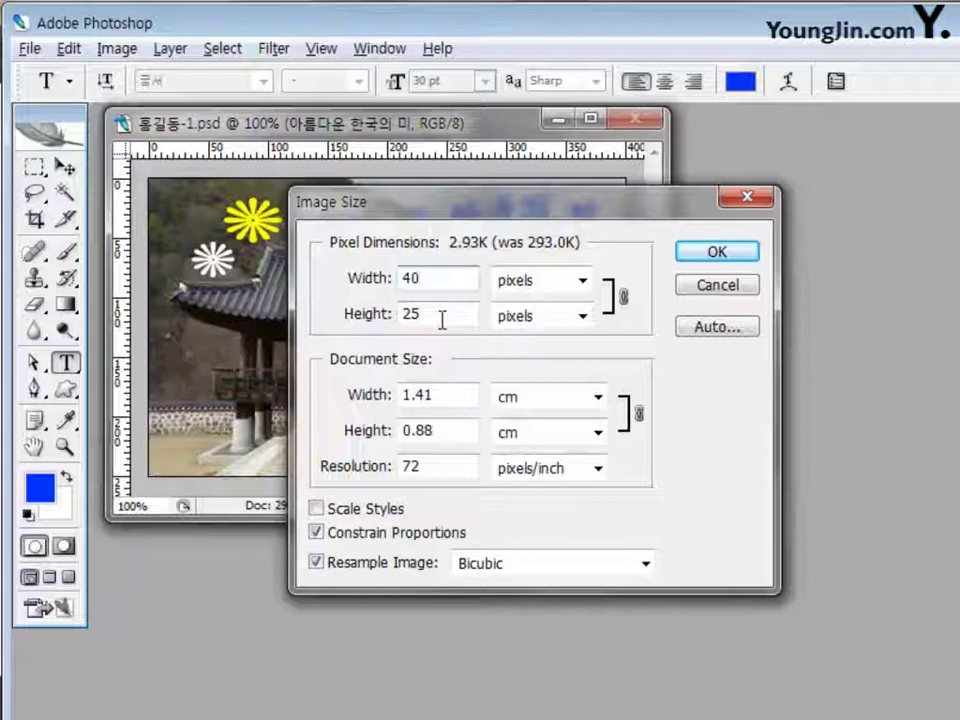
{"action": "left_click", "coordinate": [722, 256]}
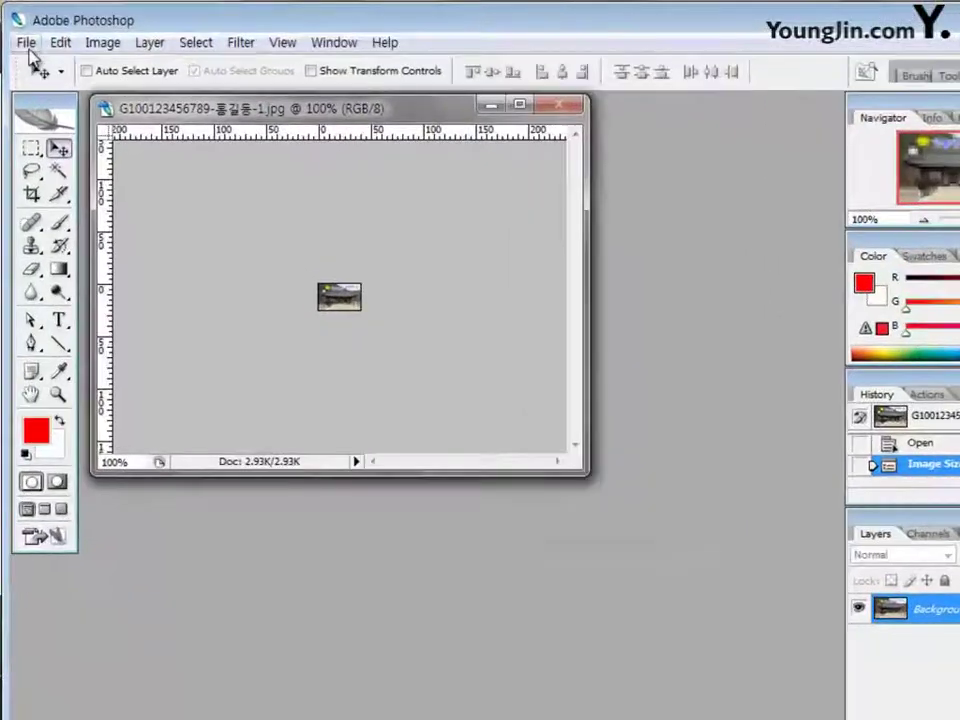
Save the 40 × 25 px image in Photoshop (*.PSD) format under the candidate-number file name
{"action": "left_click", "coordinate": [30, 48]}
{"action": "left_click", "coordinate": [82, 312]}
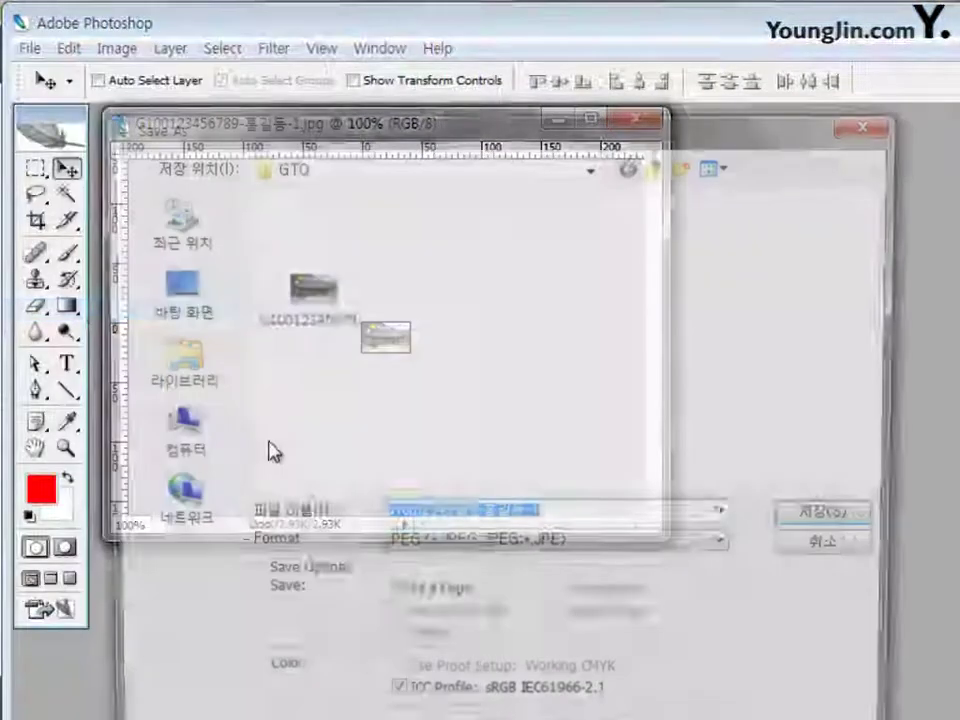
{"action": "left_click", "coordinate": [555, 516]}
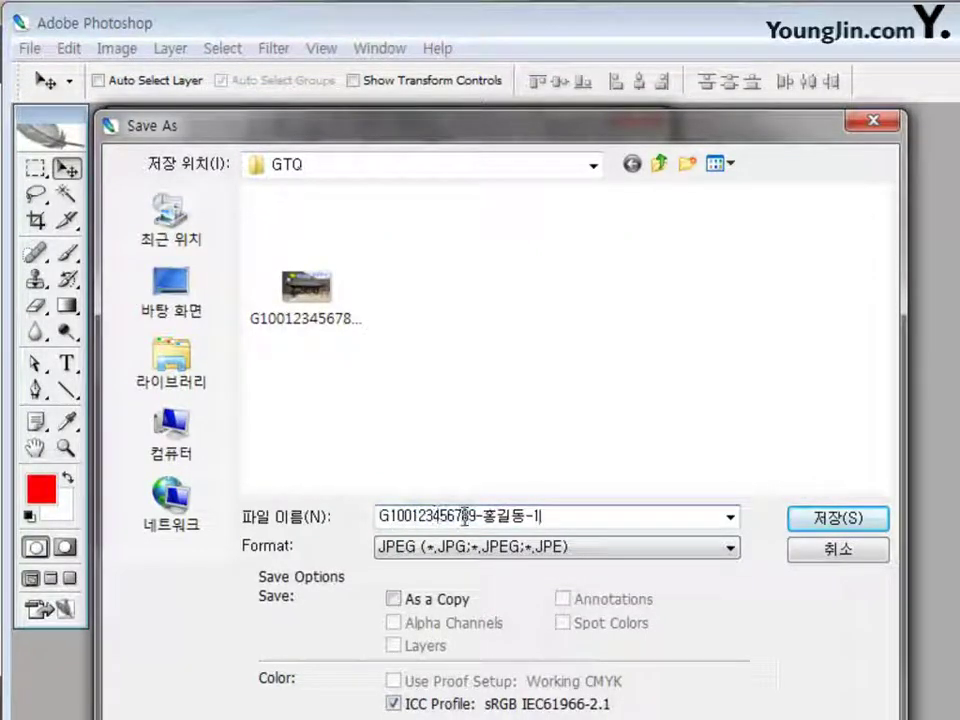
{"action": "left_click", "coordinate": [568, 549]}
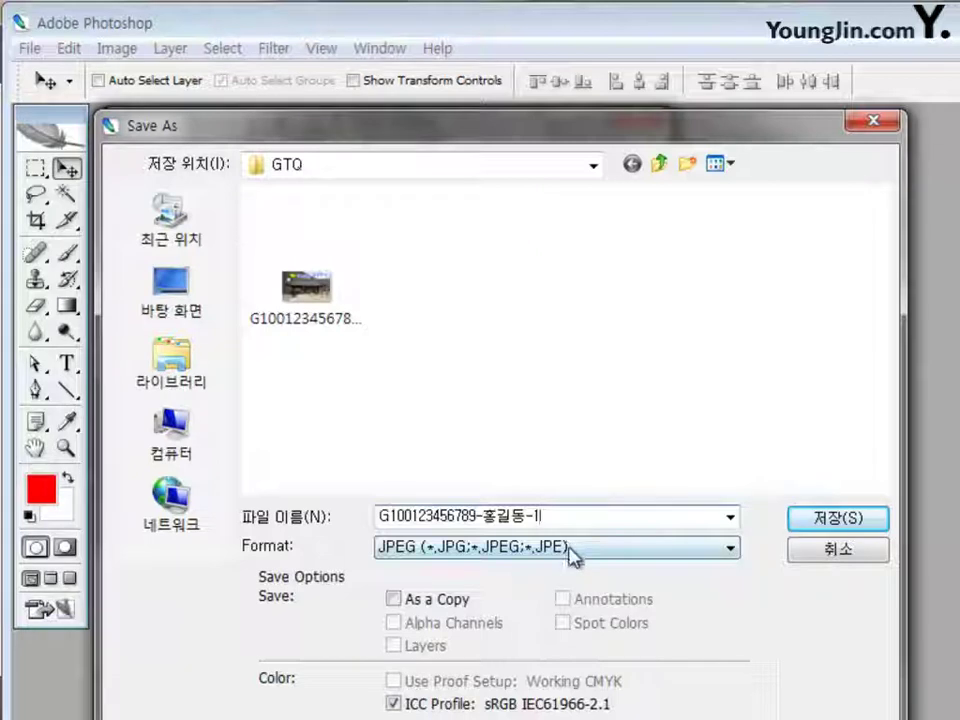
{"action": "left_click", "coordinate": [515, 583]}
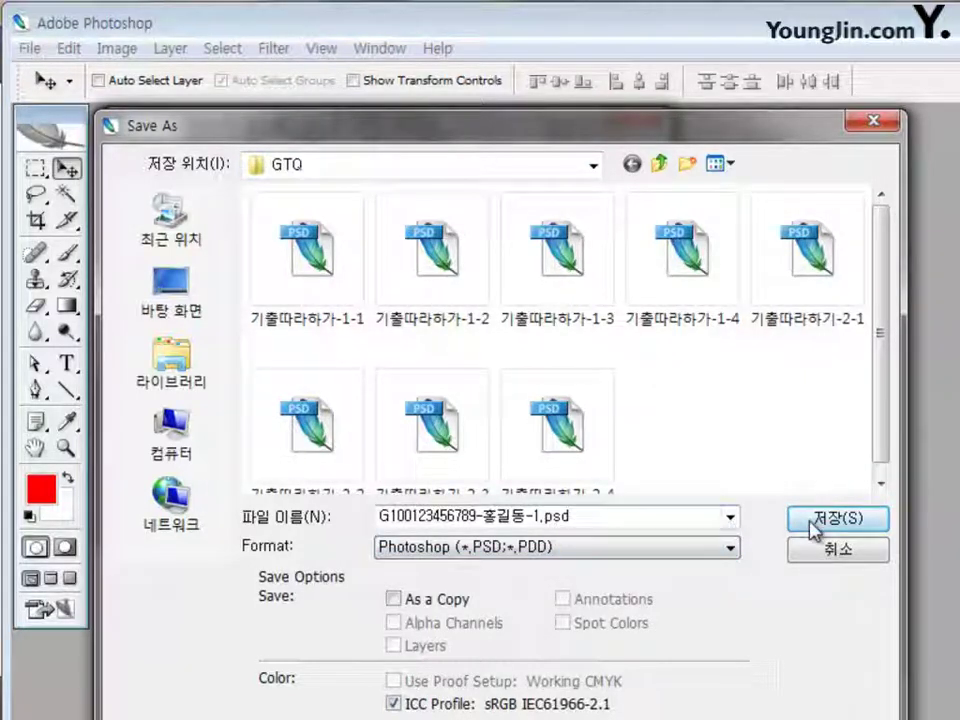
{"action": "left_click", "coordinate": [814, 520]}
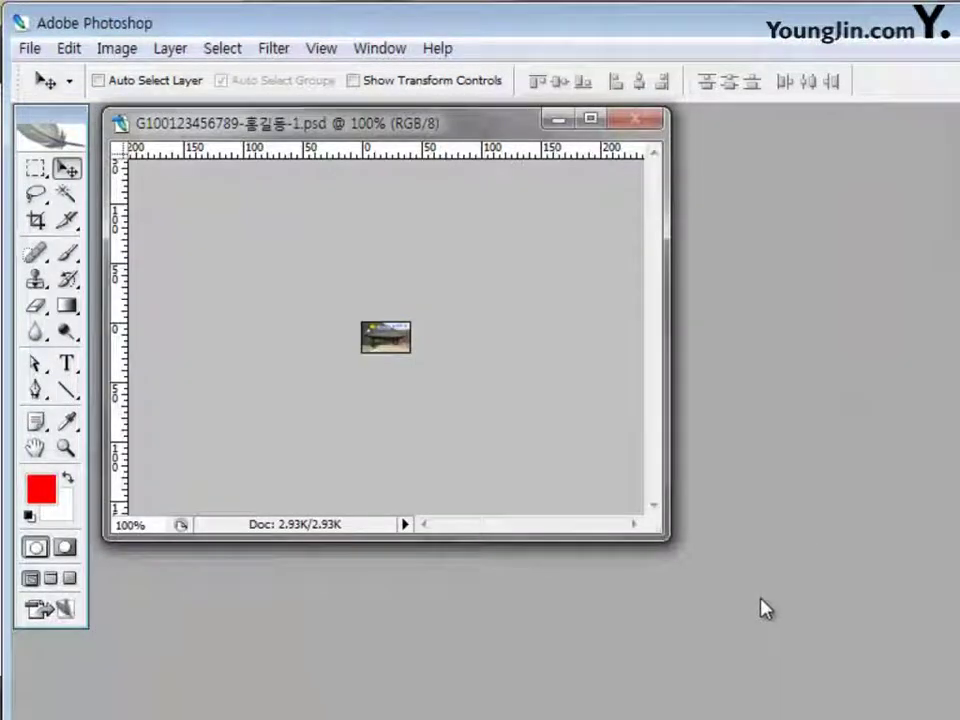